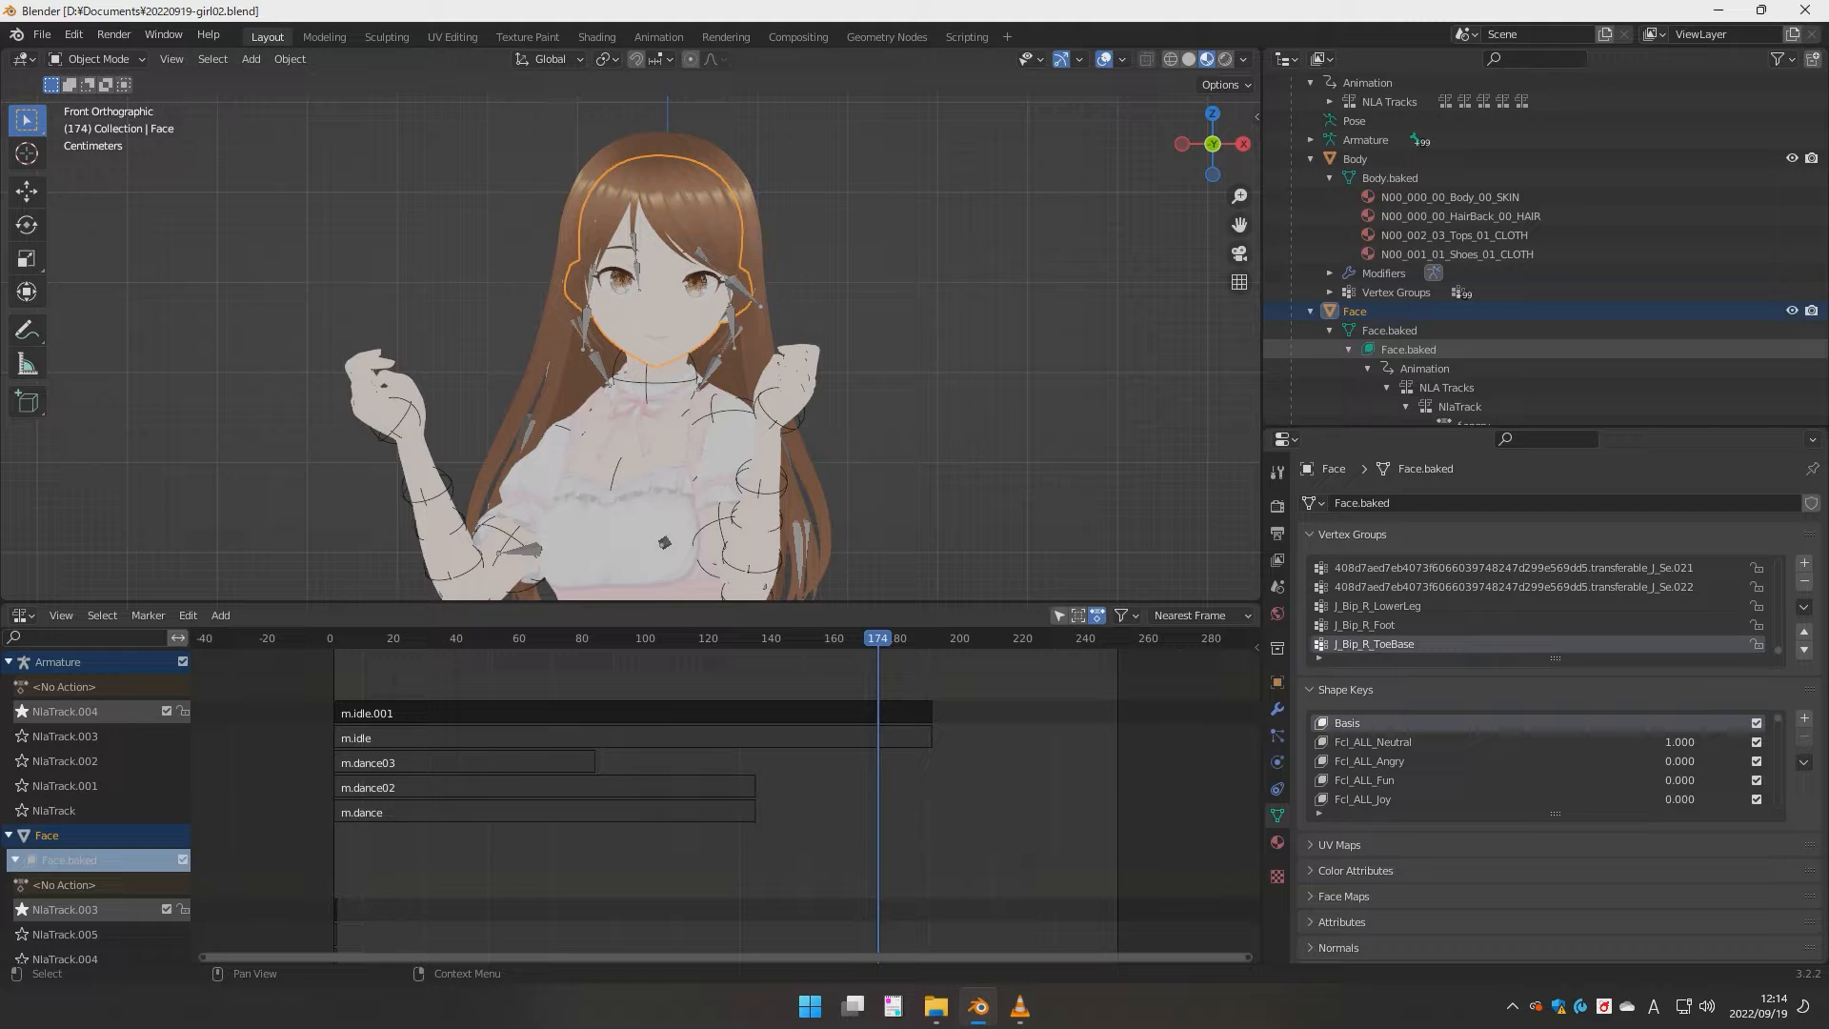
- Expand Hair001 and its mesh data in the outliner, and select the N00_000_Hair_00_HAIR material
scroll(1349, 349, down, 5)
scroll(1348, 350, down, 1)
click(1310, 330)
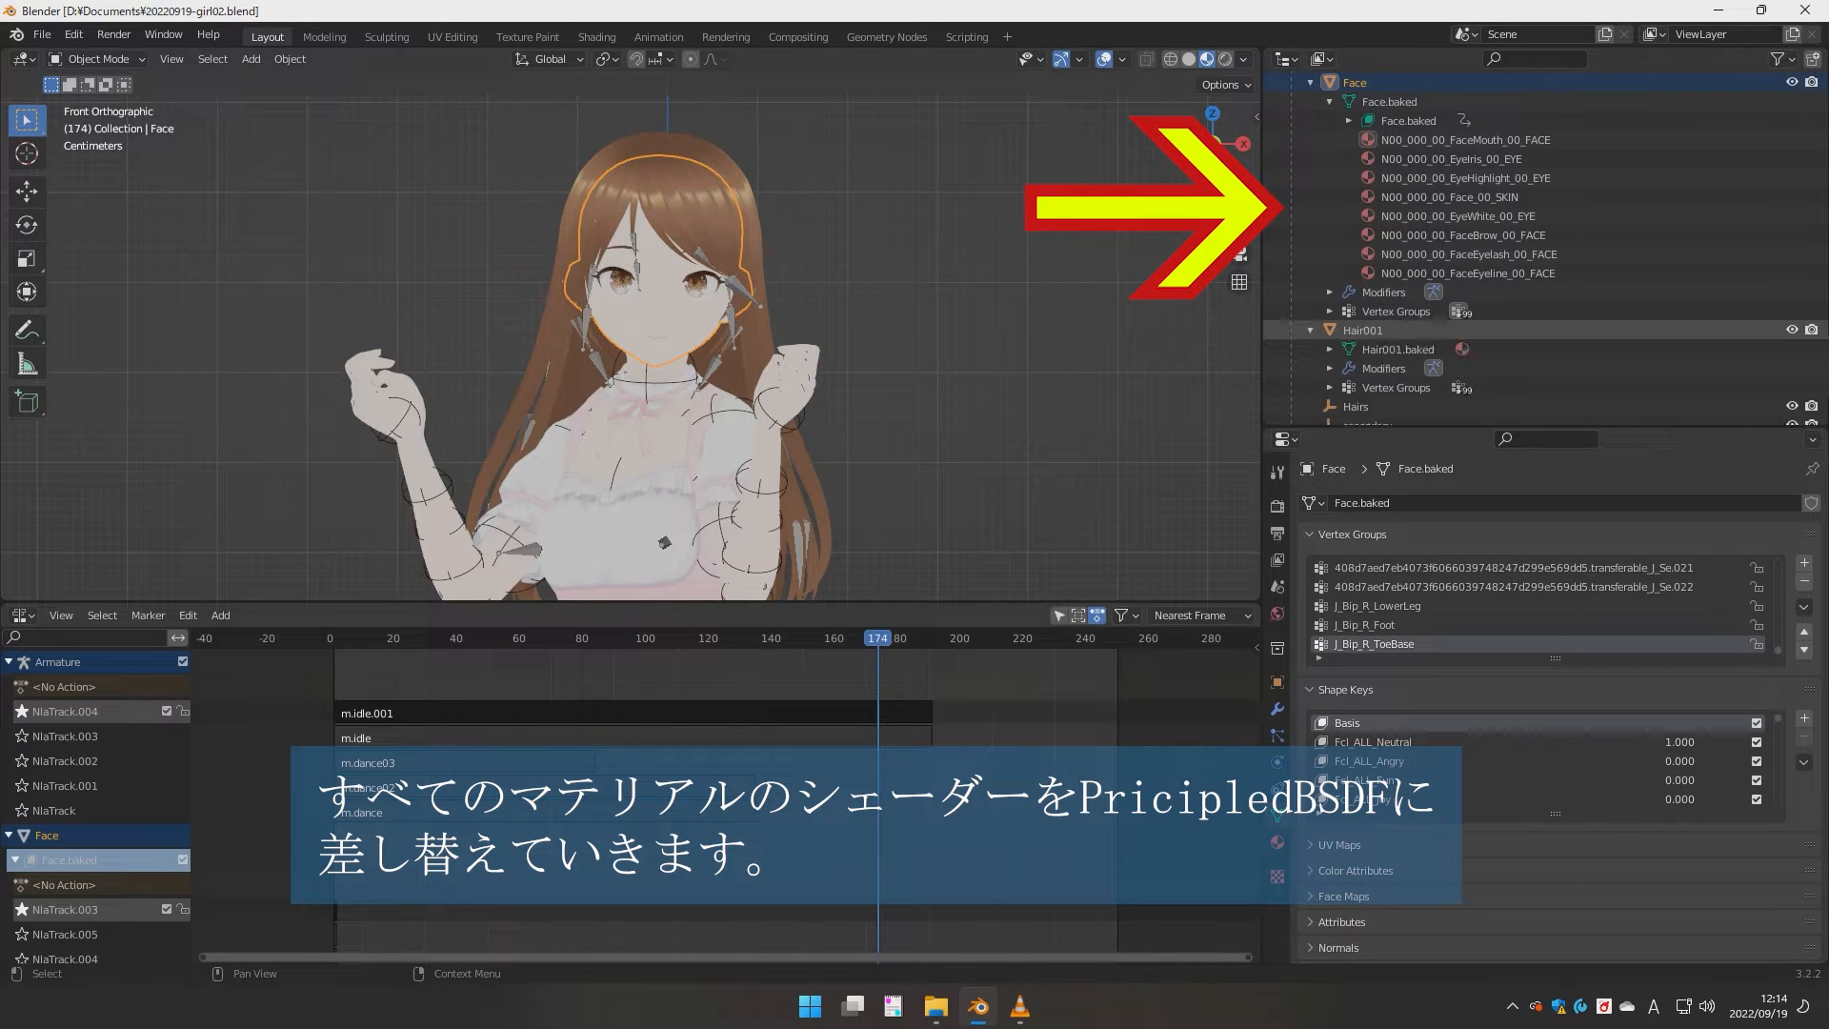
click(1329, 350)
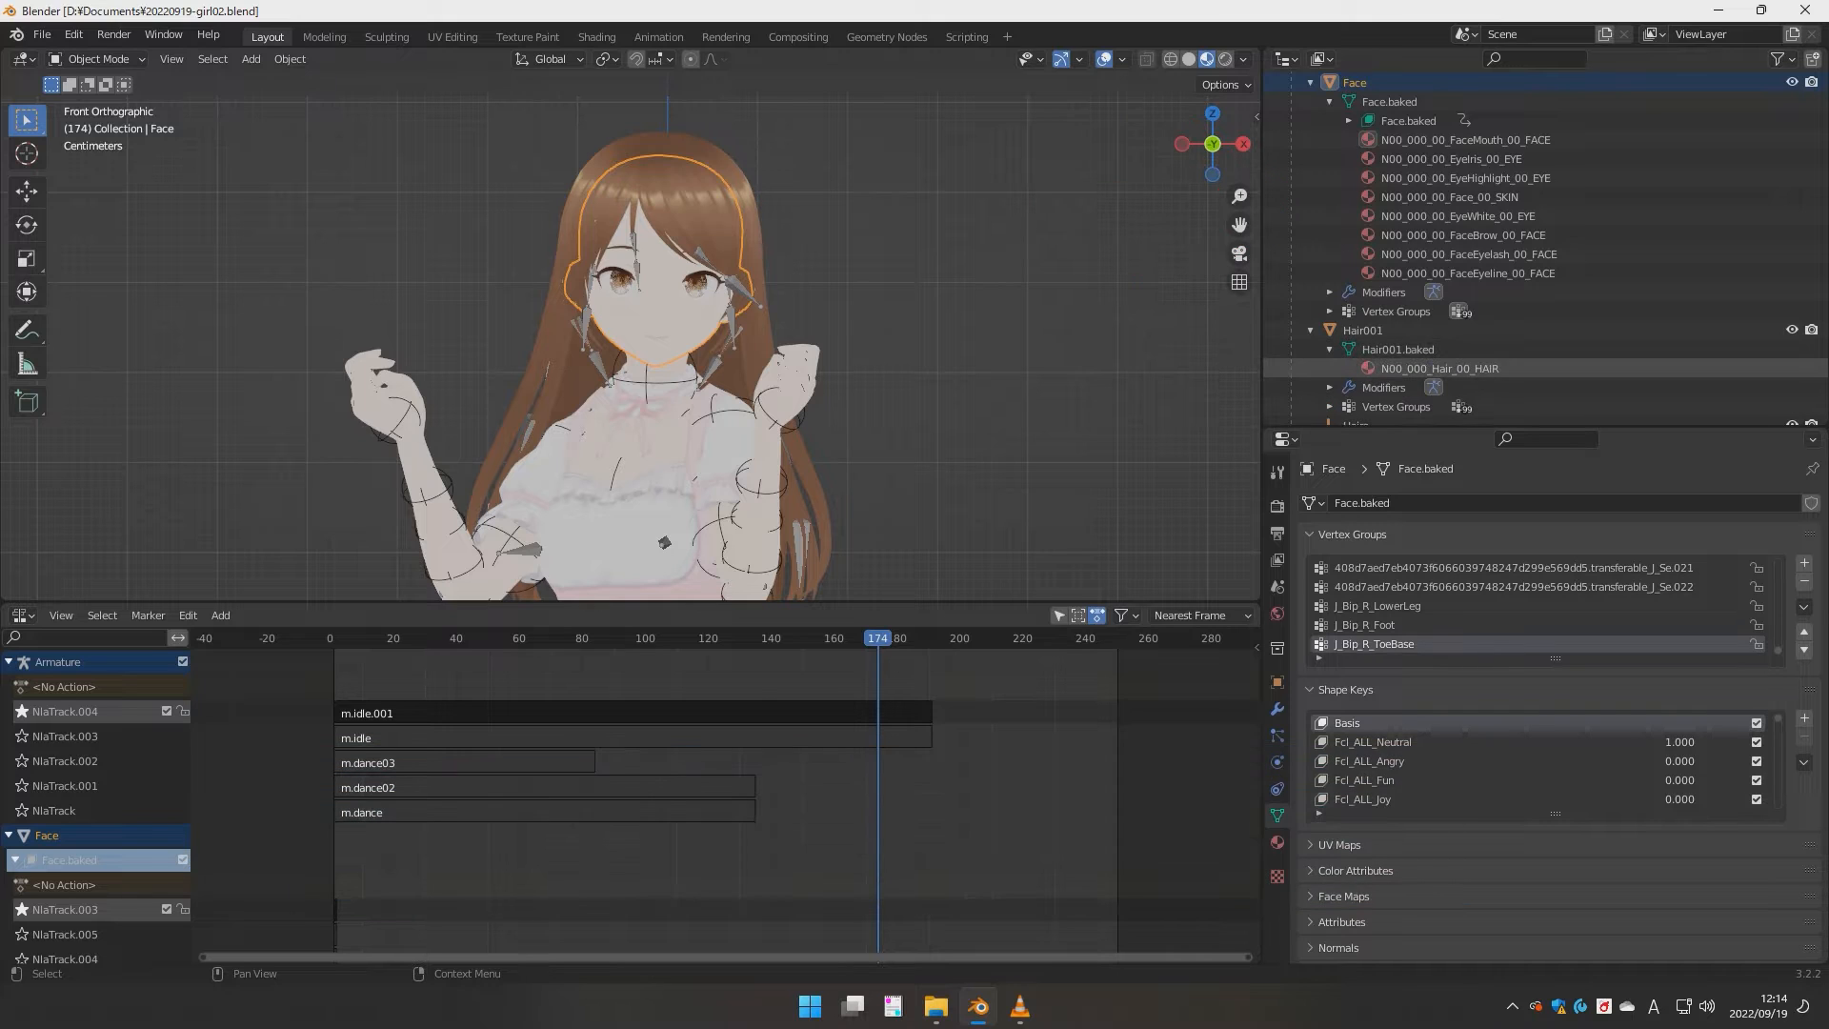
click(1438, 368)
- Select the body's N00_000_00_Body_00_SKIN material, and replace the NLA editor with a taller Shader Editor
scroll(1448, 216, up, 6)
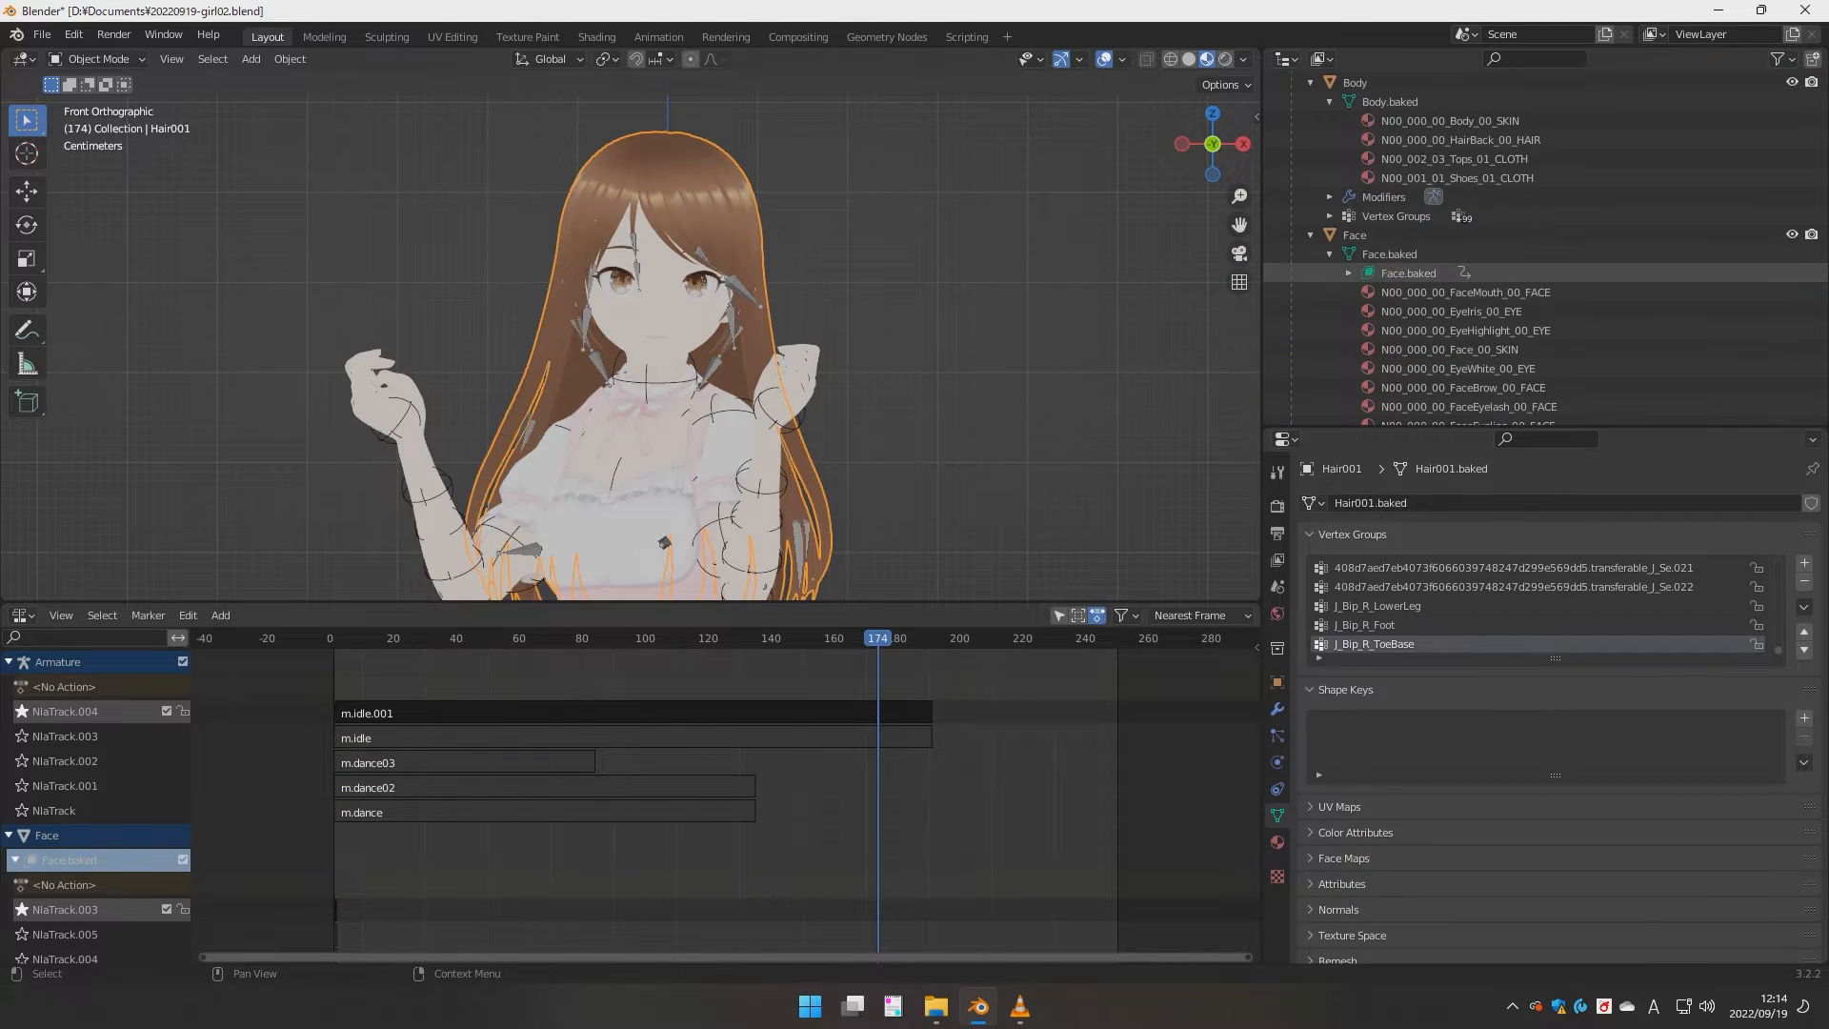
click(1450, 198)
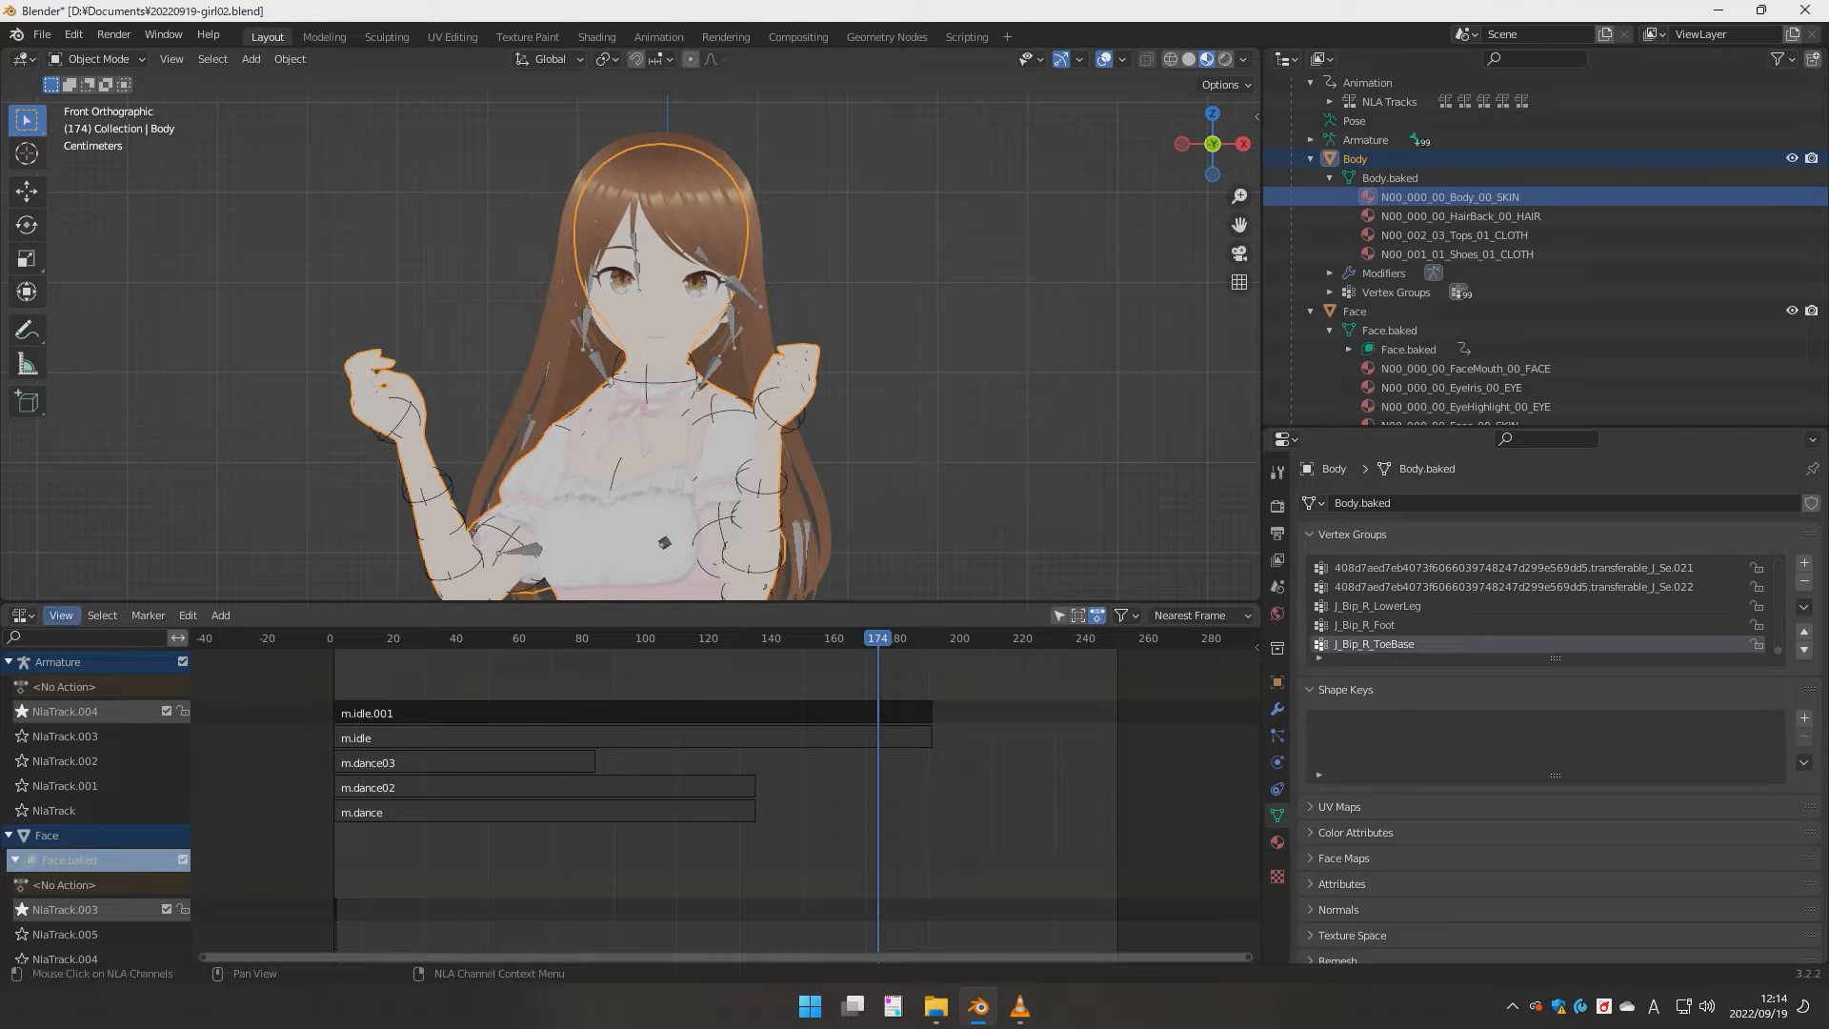
click(21, 614)
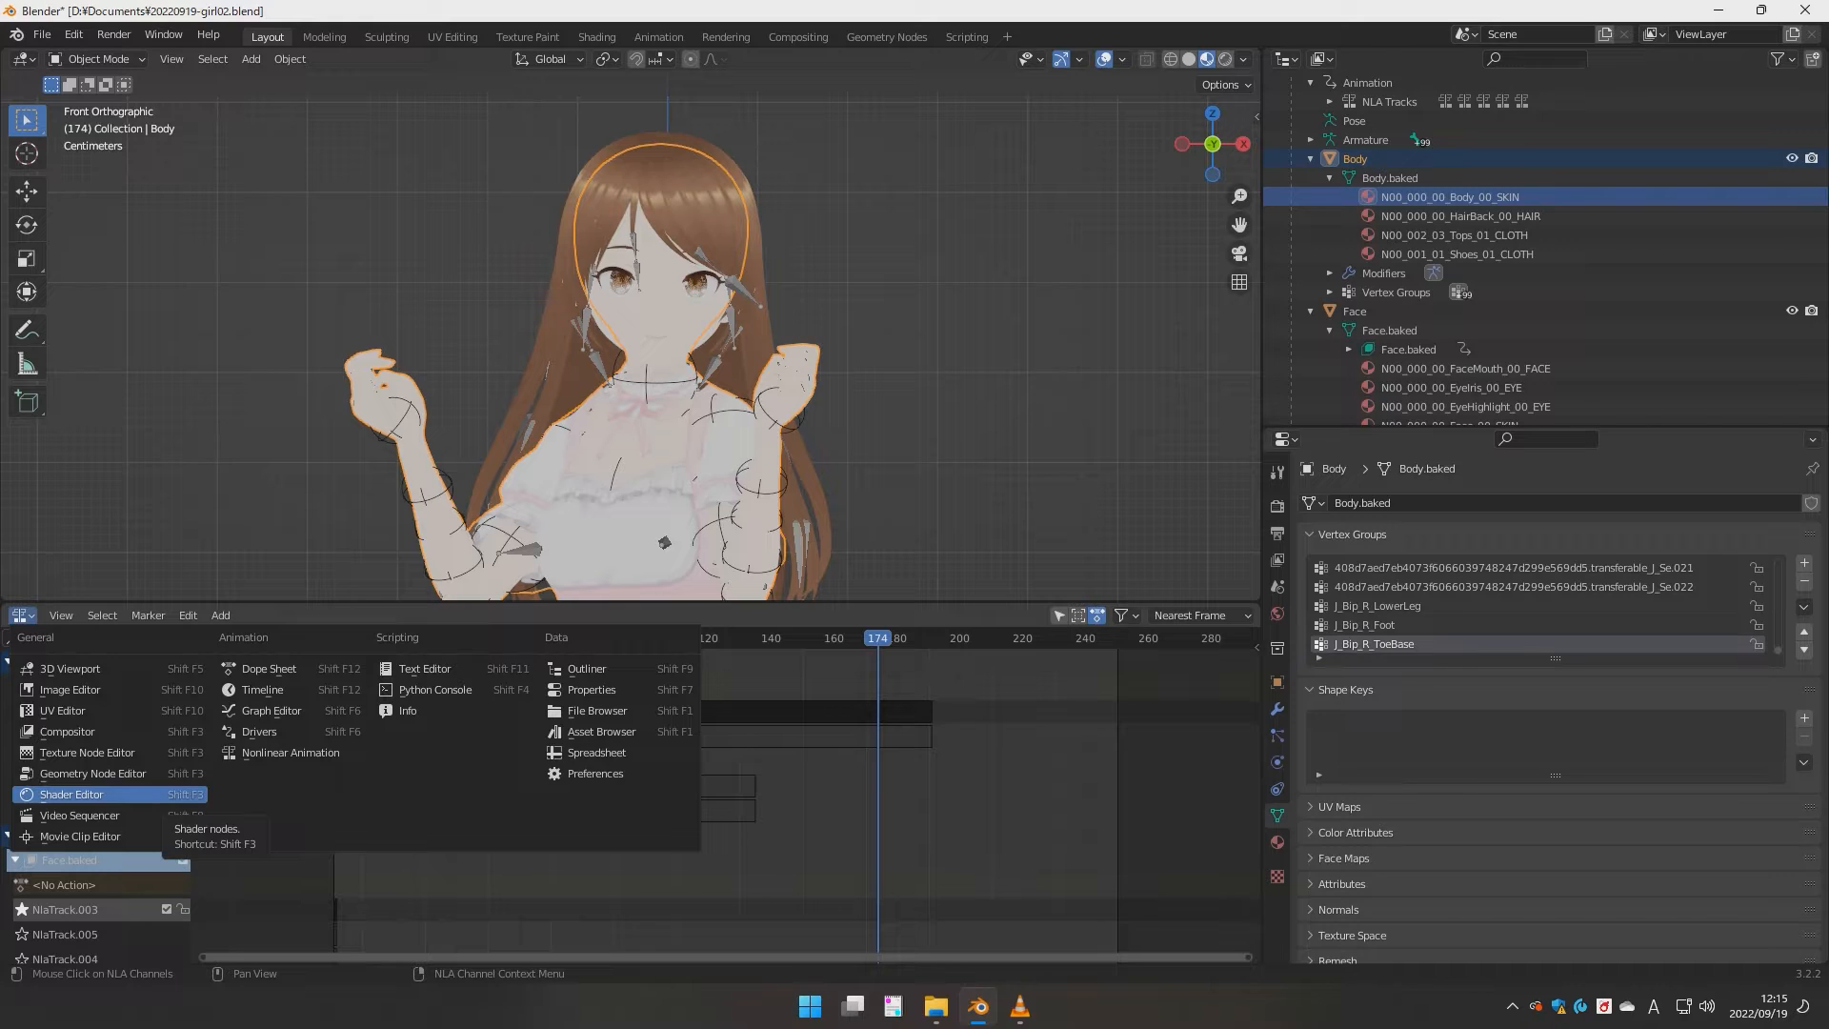
click(71, 793)
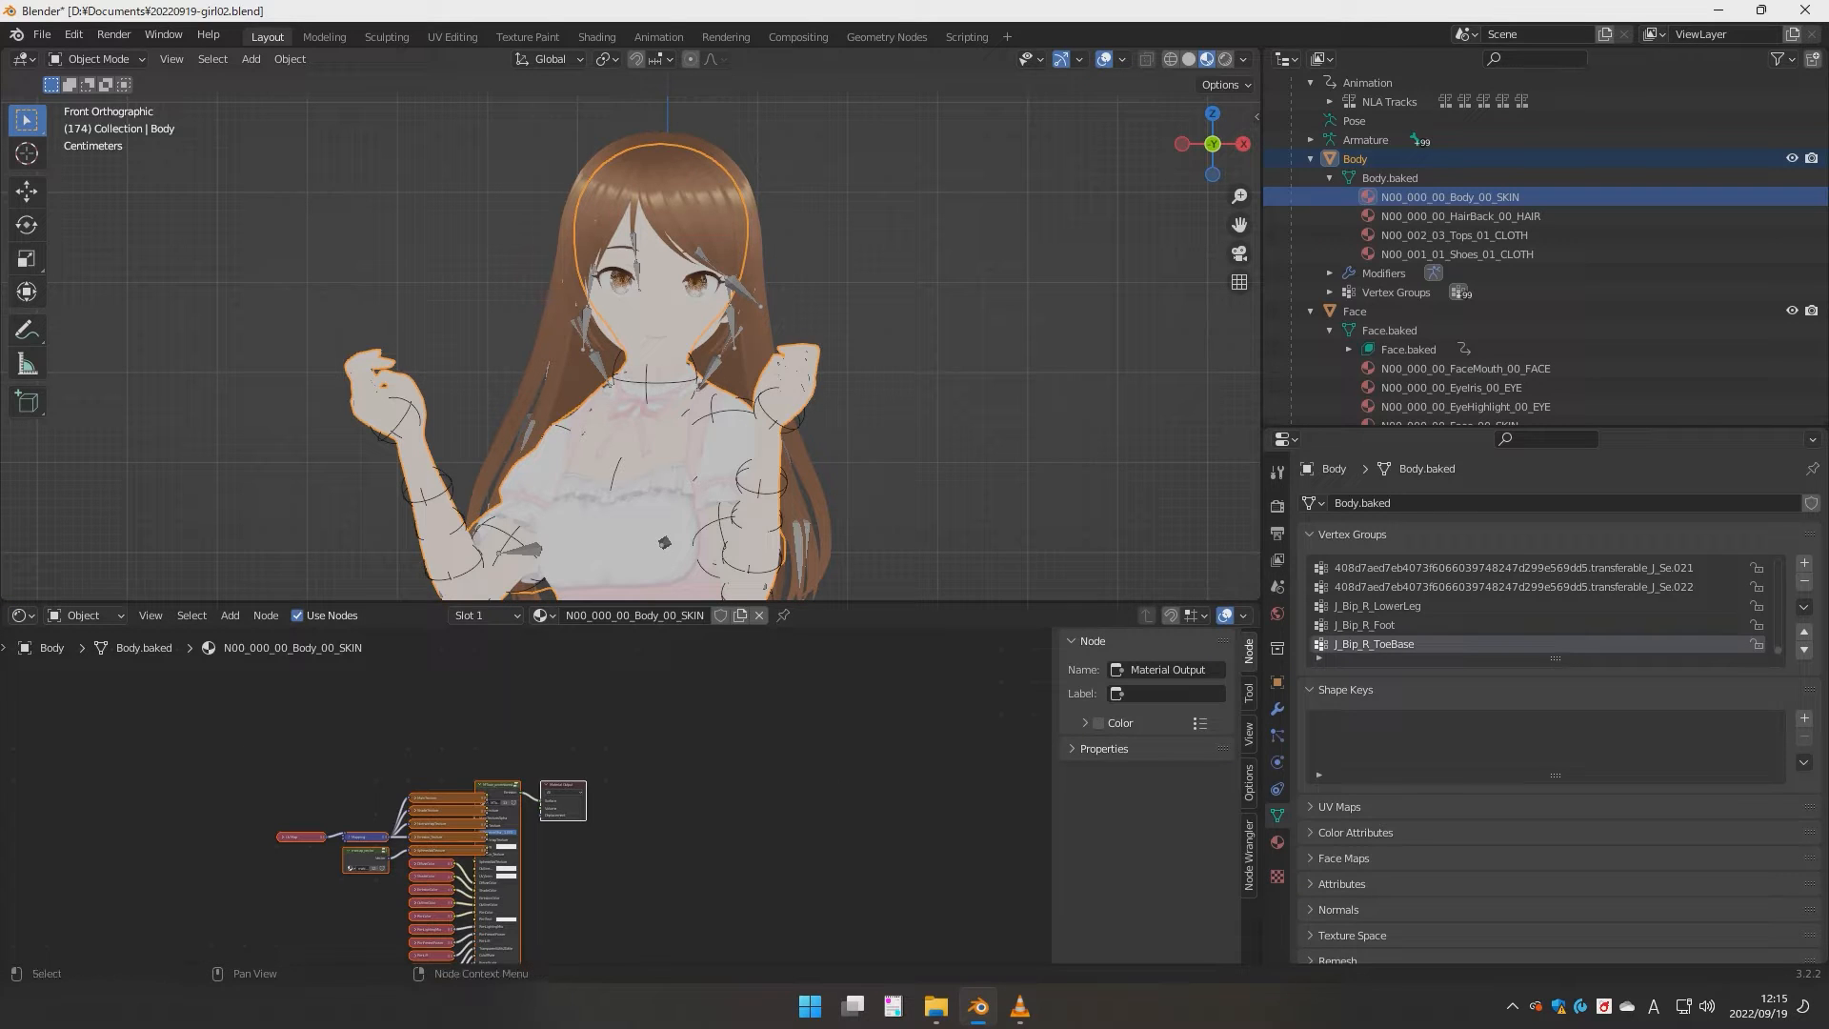
drag(858, 603, 857, 417)
- Delete the MToon shader group and Material Output nodes from the body skin material
scroll(524, 702, up, 6)
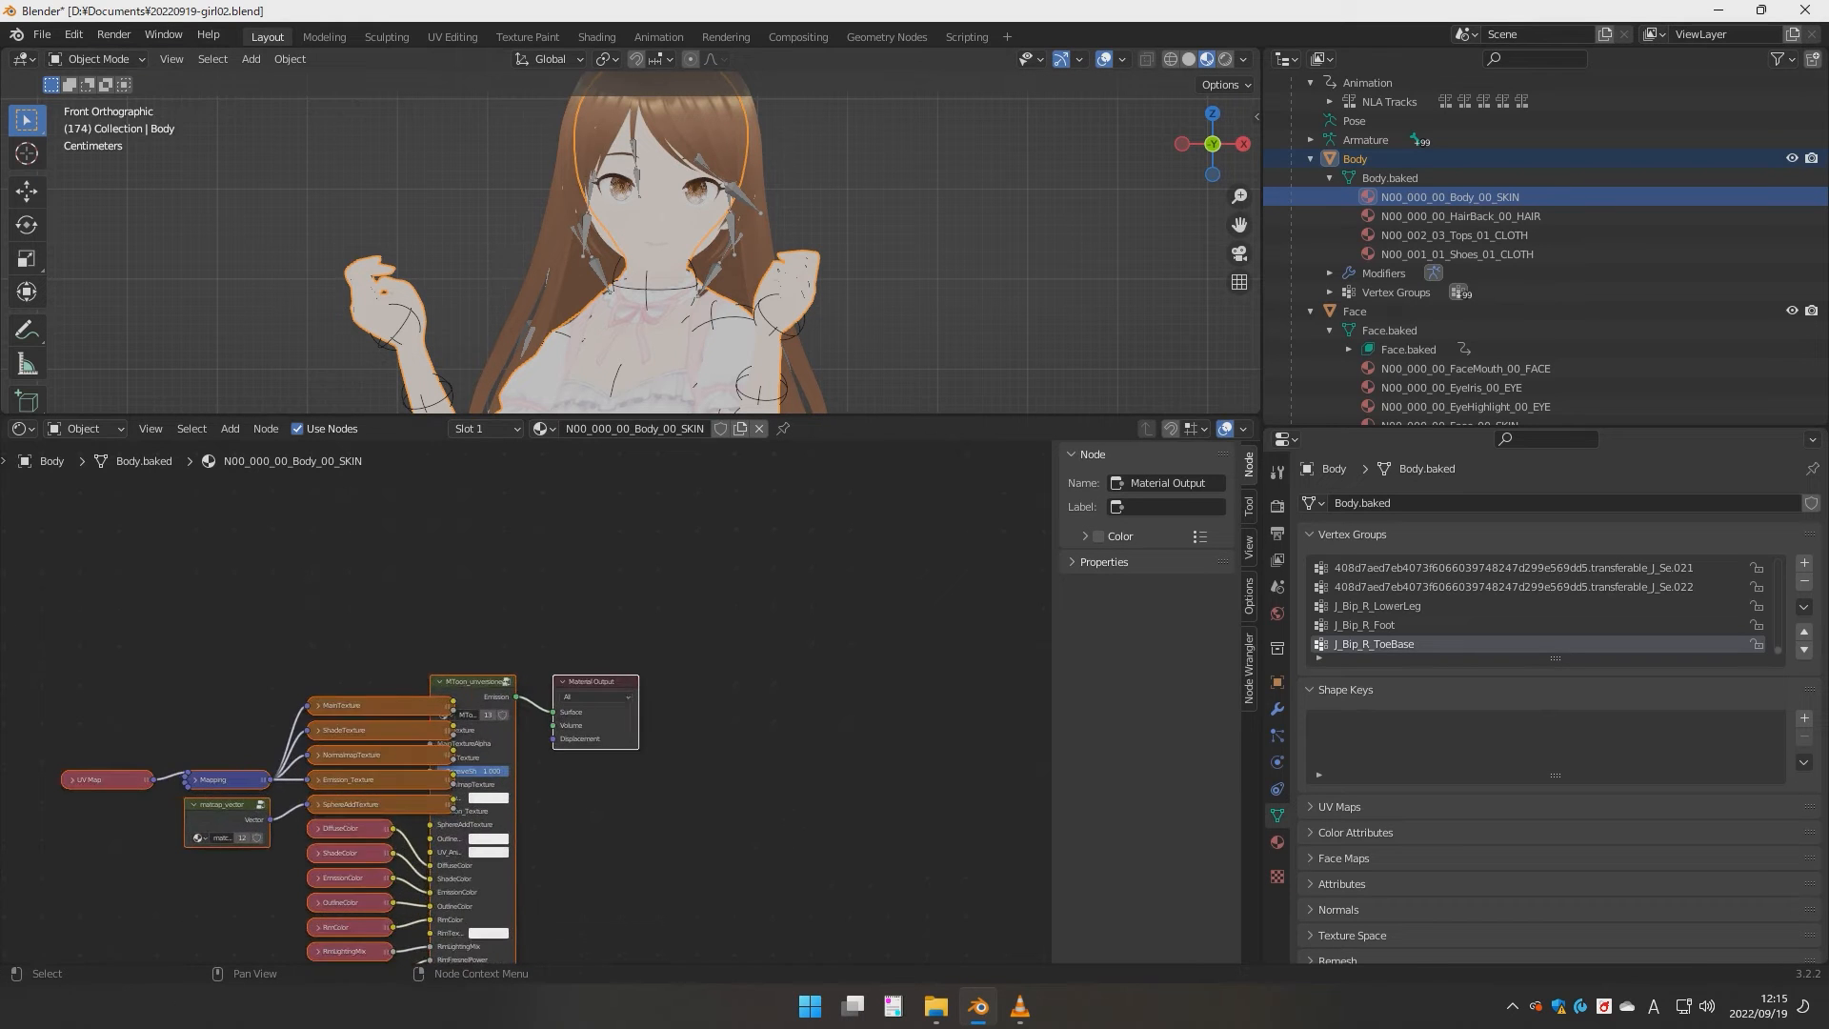
shift+middle_drag(438, 777, 608, 627)
scroll(526, 702, down, 2)
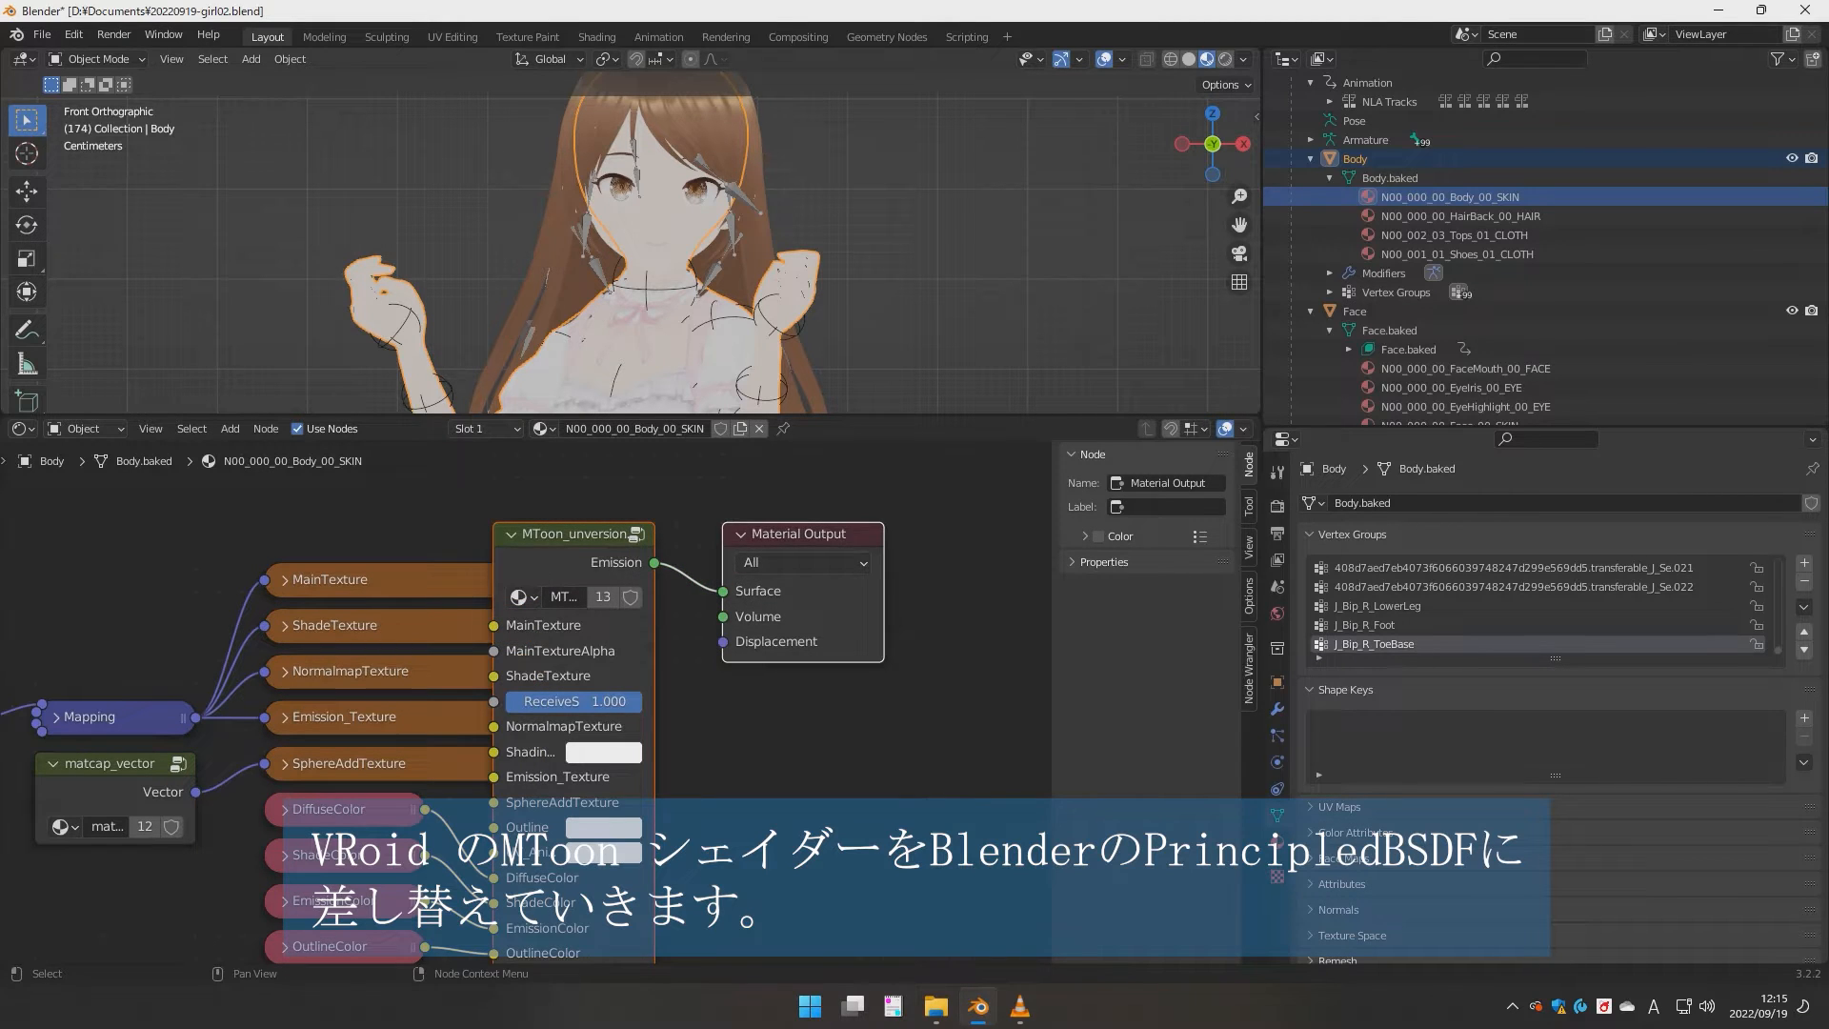
key(Delete)
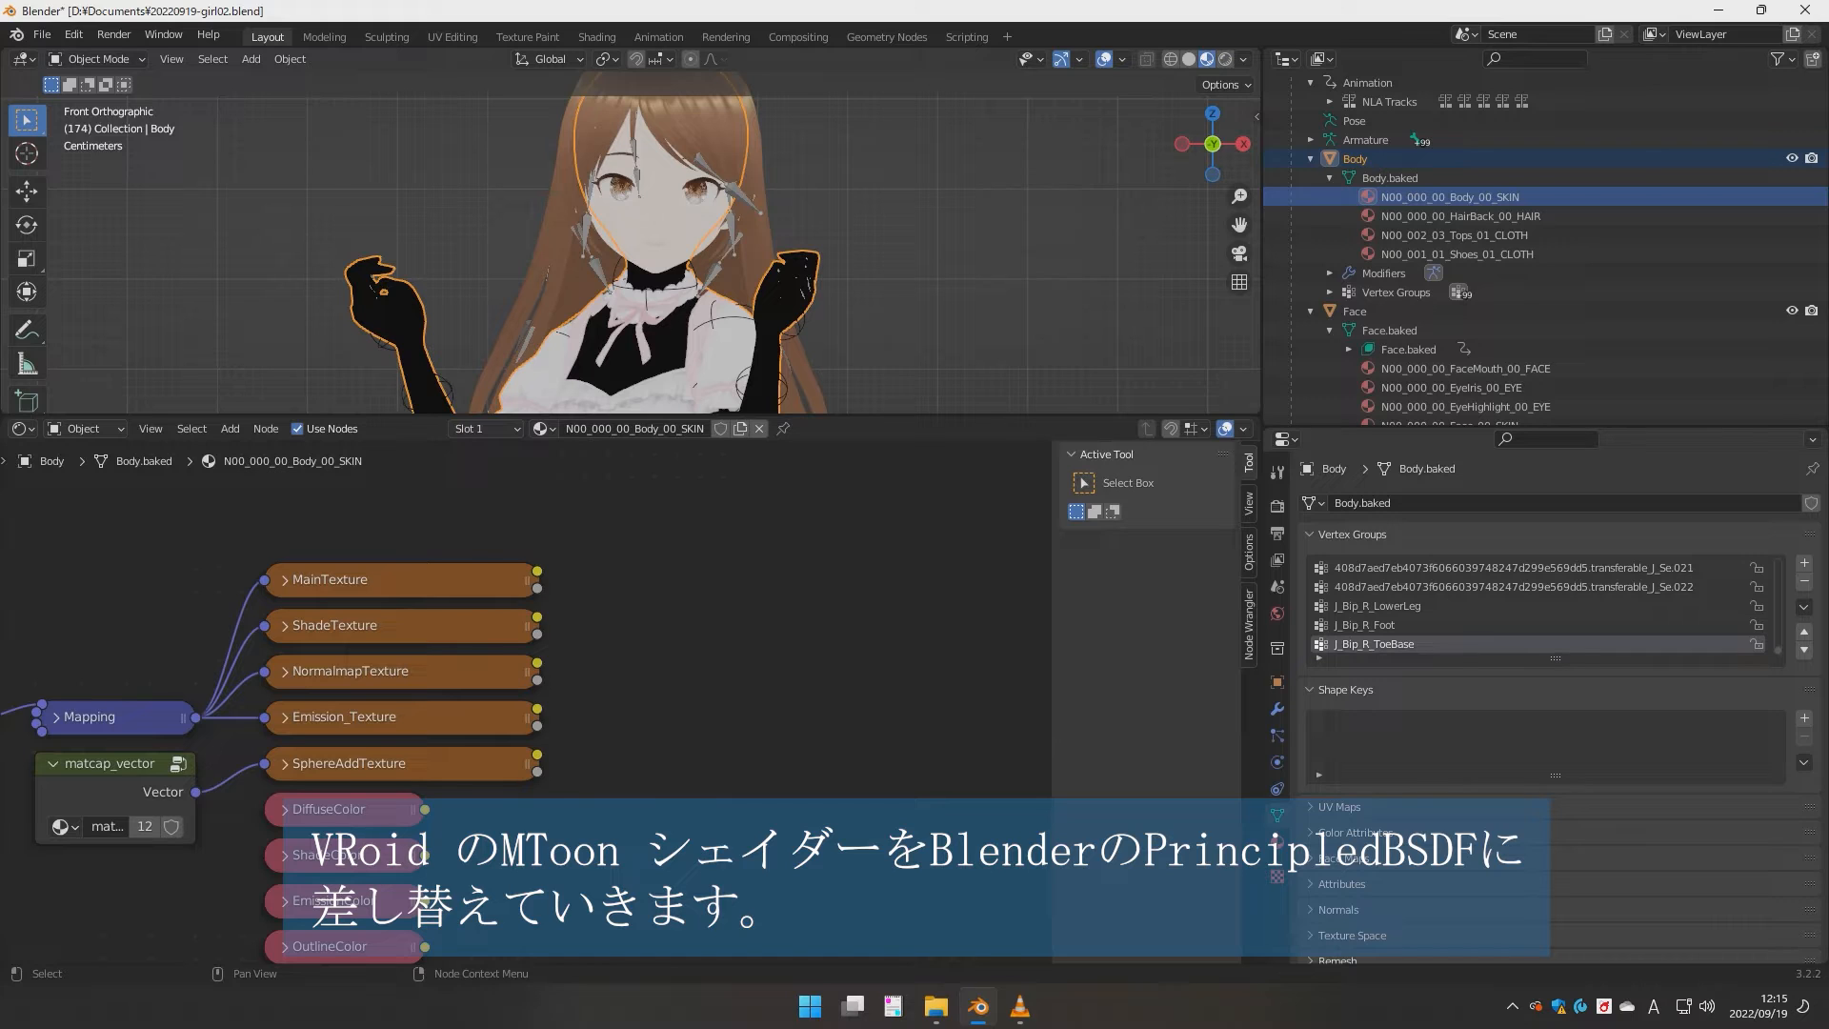
right_click(576, 582)
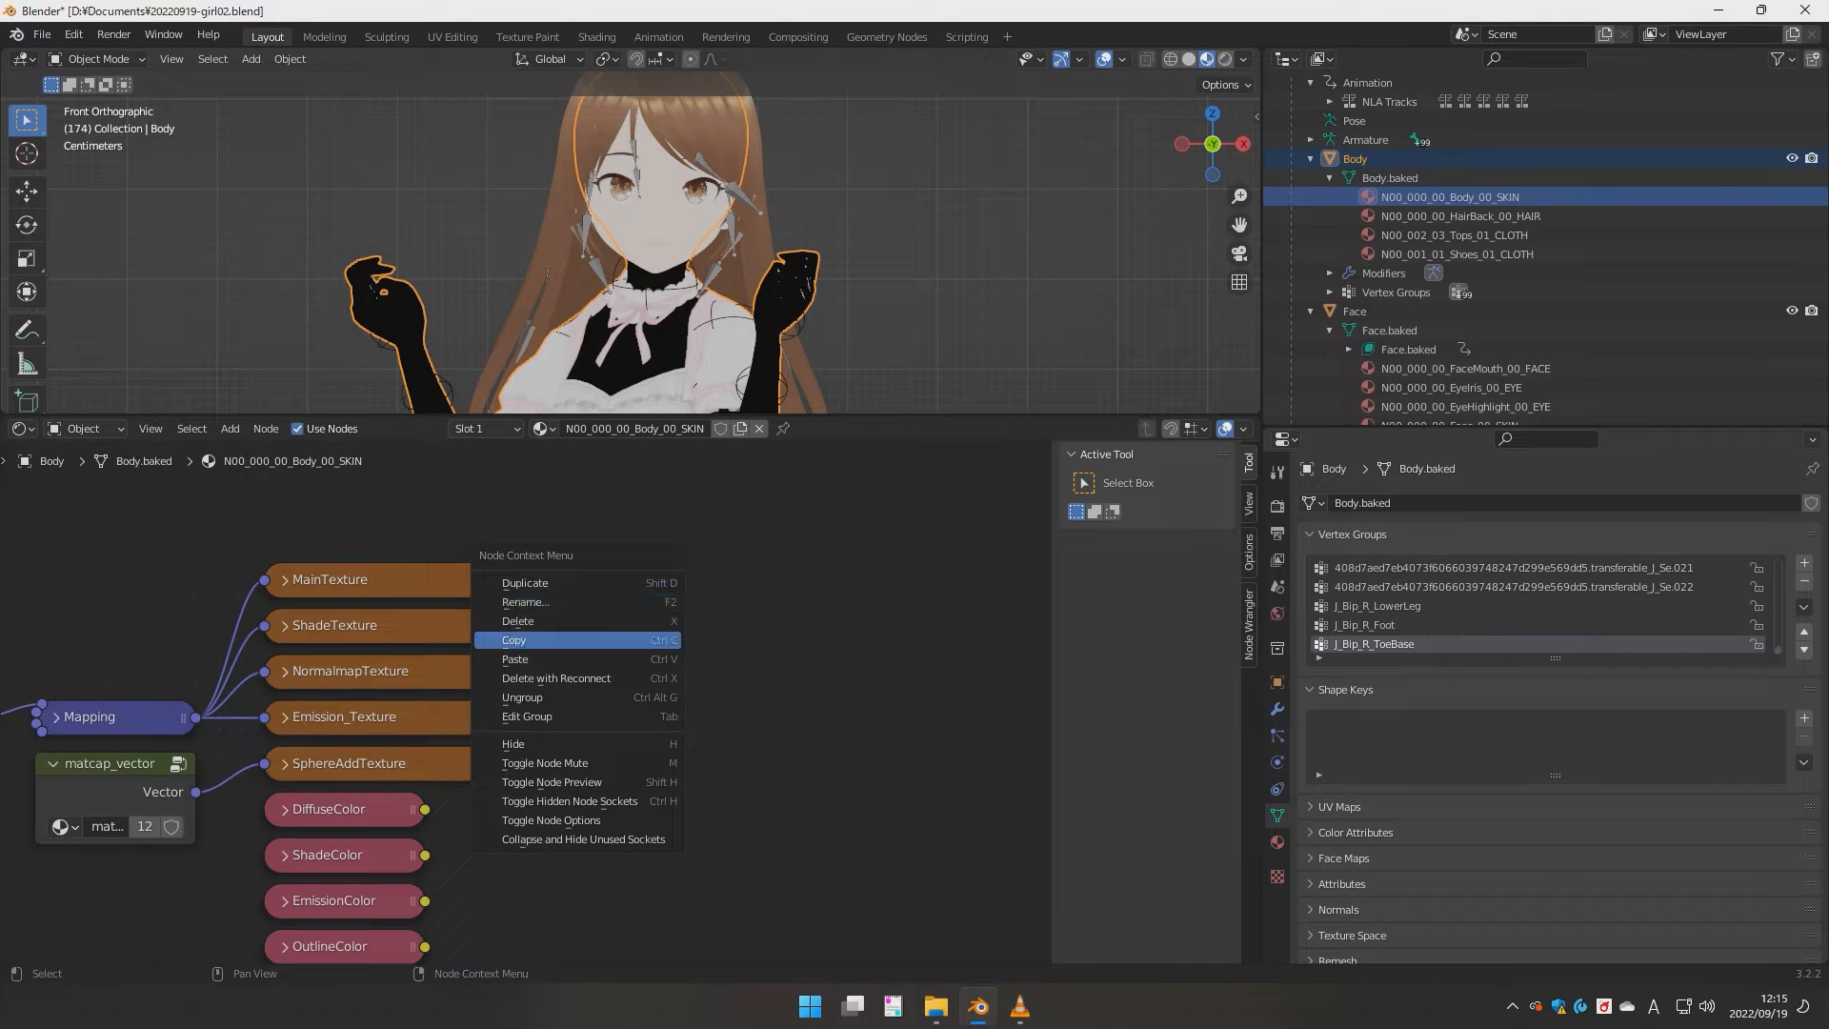
click(519, 659)
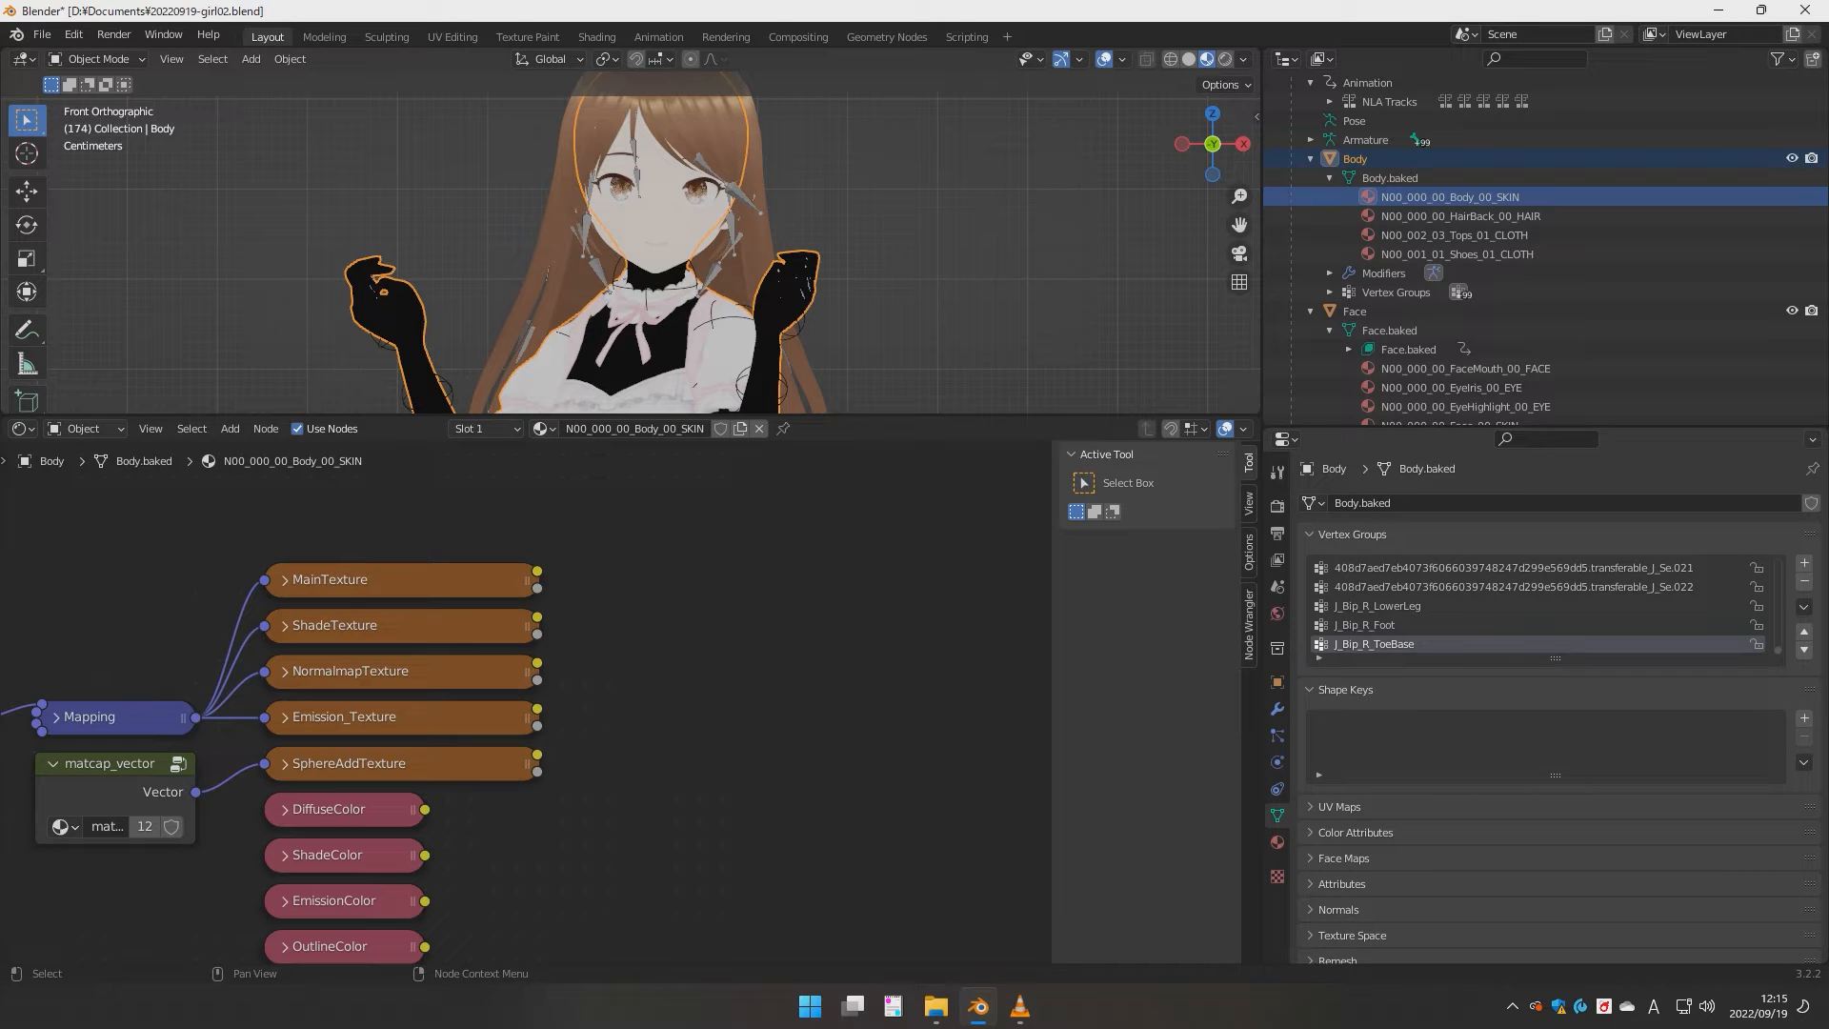
key(ctrl+v)
key(alt+a)
key(a)
key(alt+a)
right_click(571, 588)
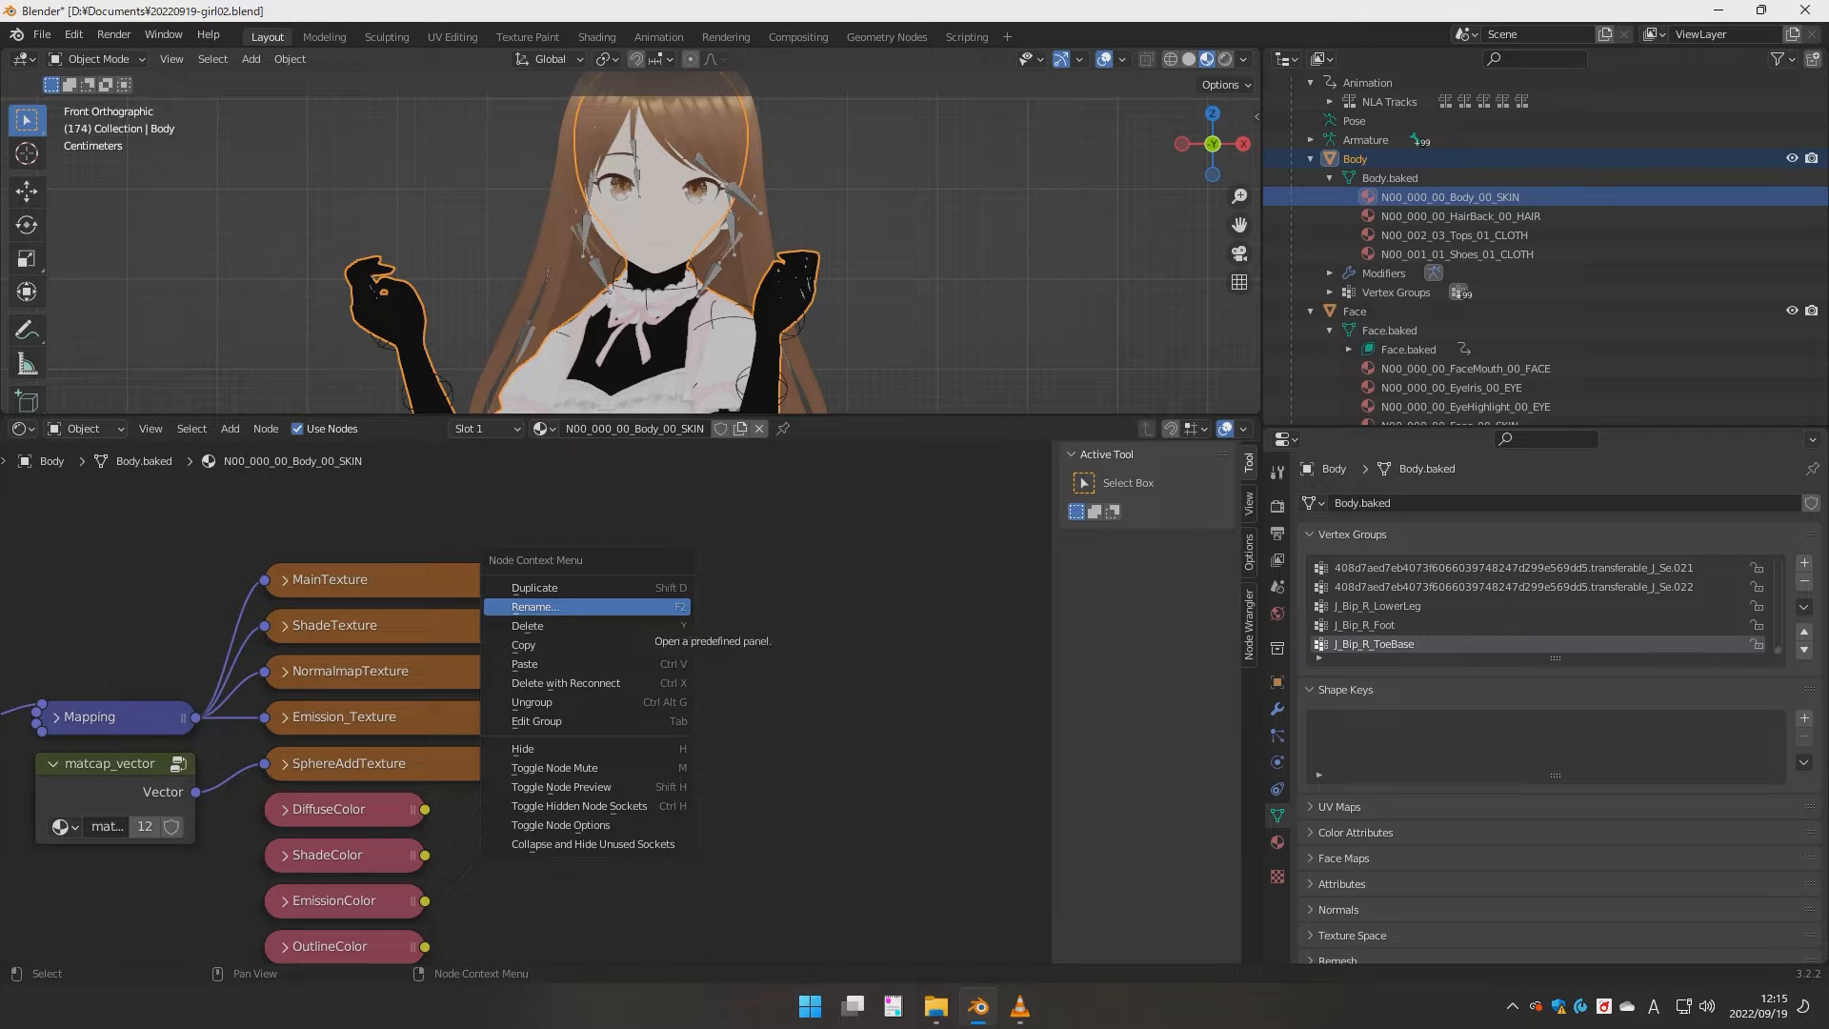
key(Escape)
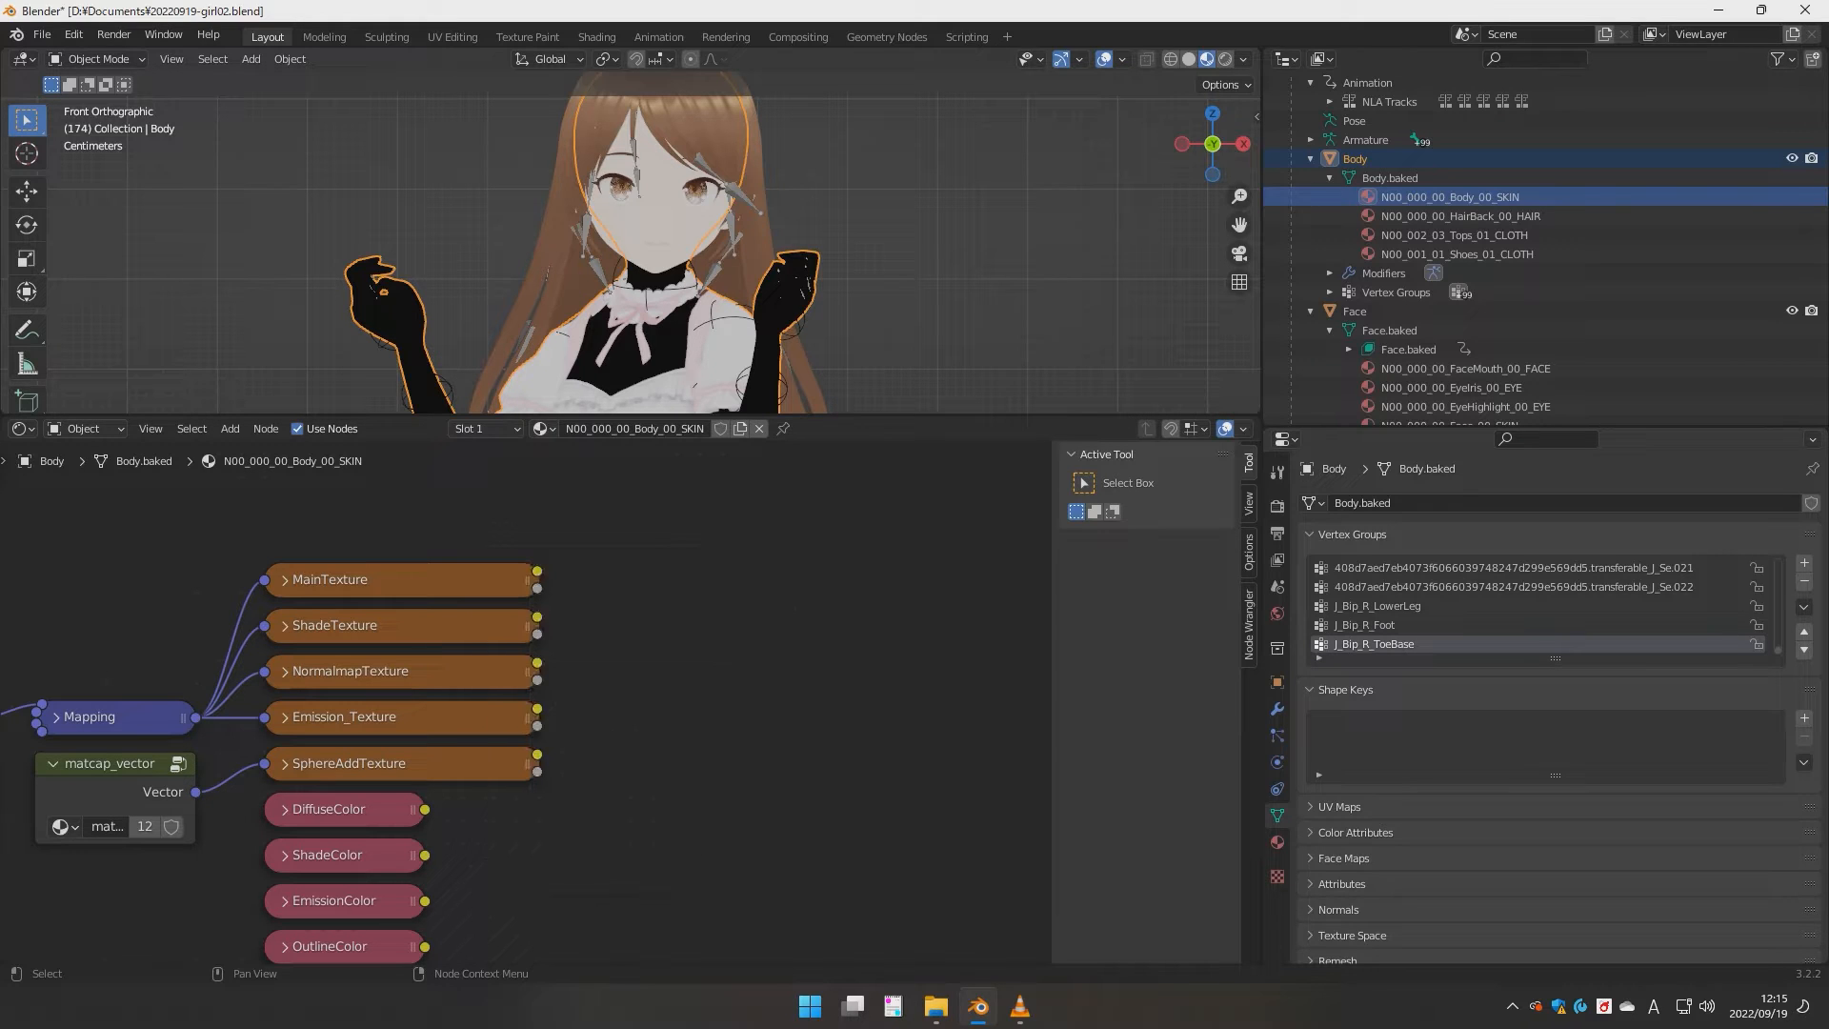
- Add a Principled BSDF shader node beside the texture nodes of the body skin material
key(shift+a)
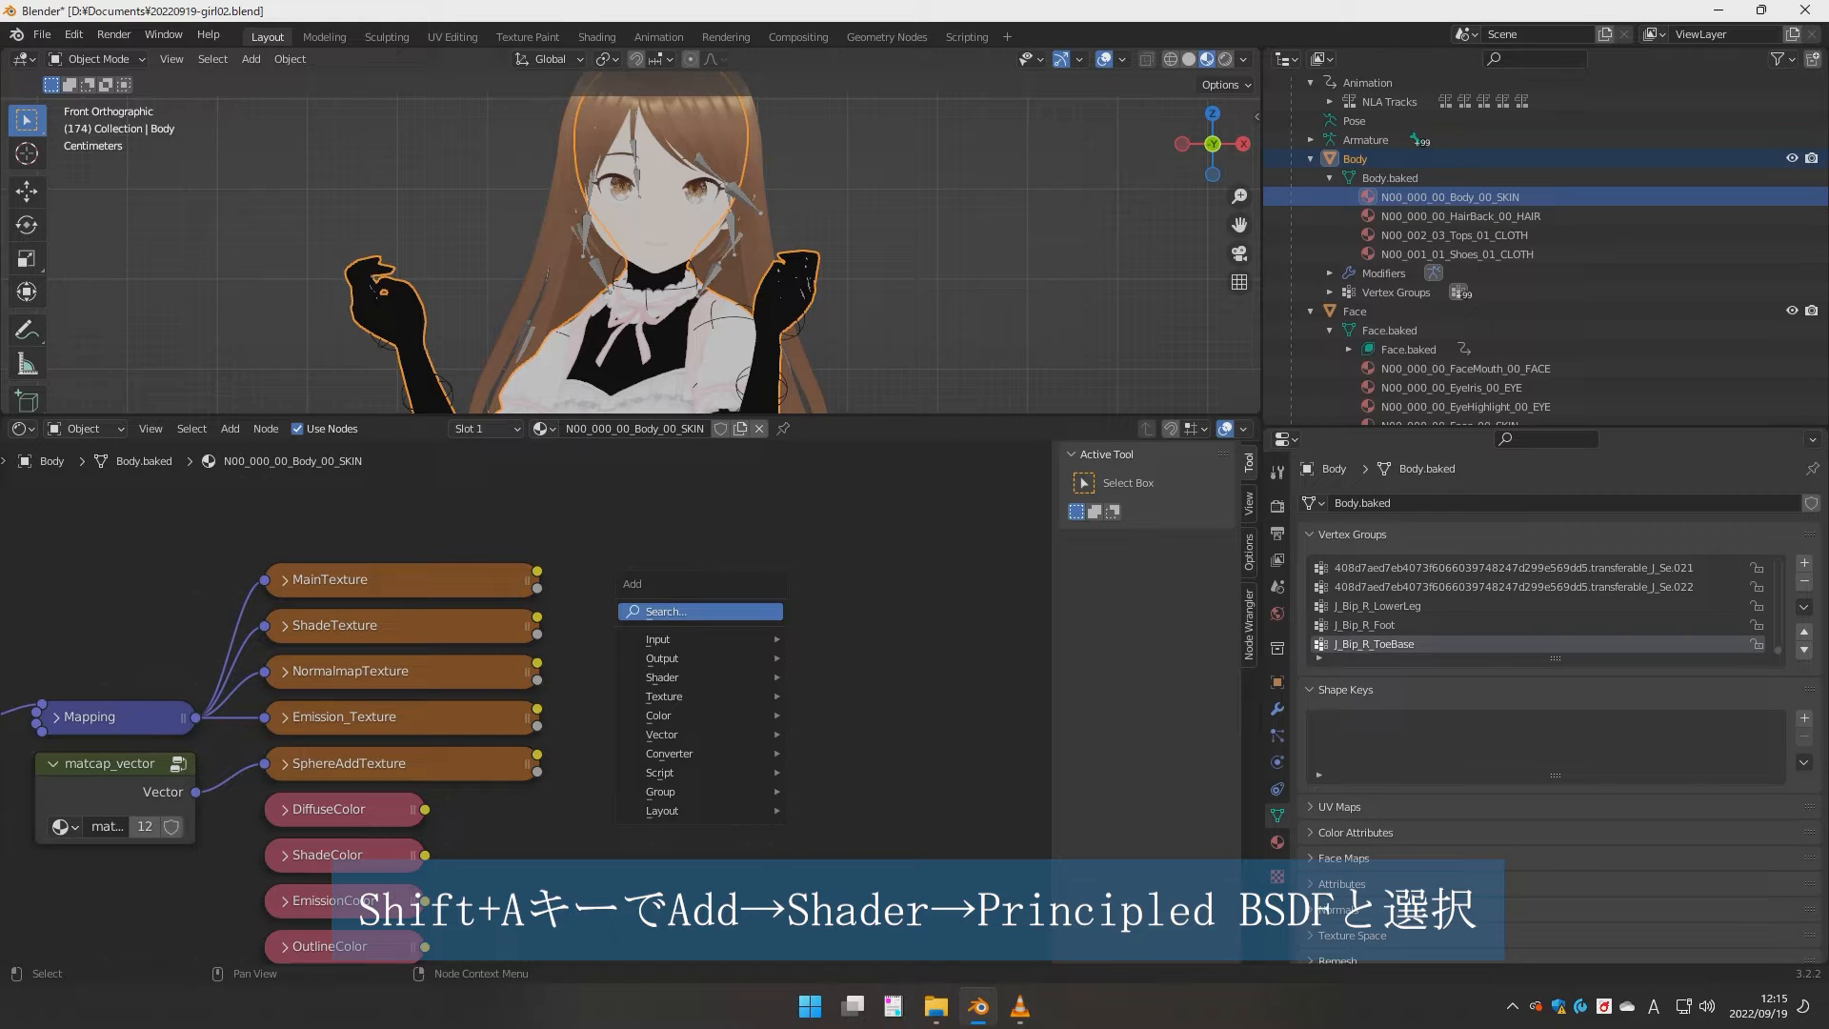
mouse_move(700, 677)
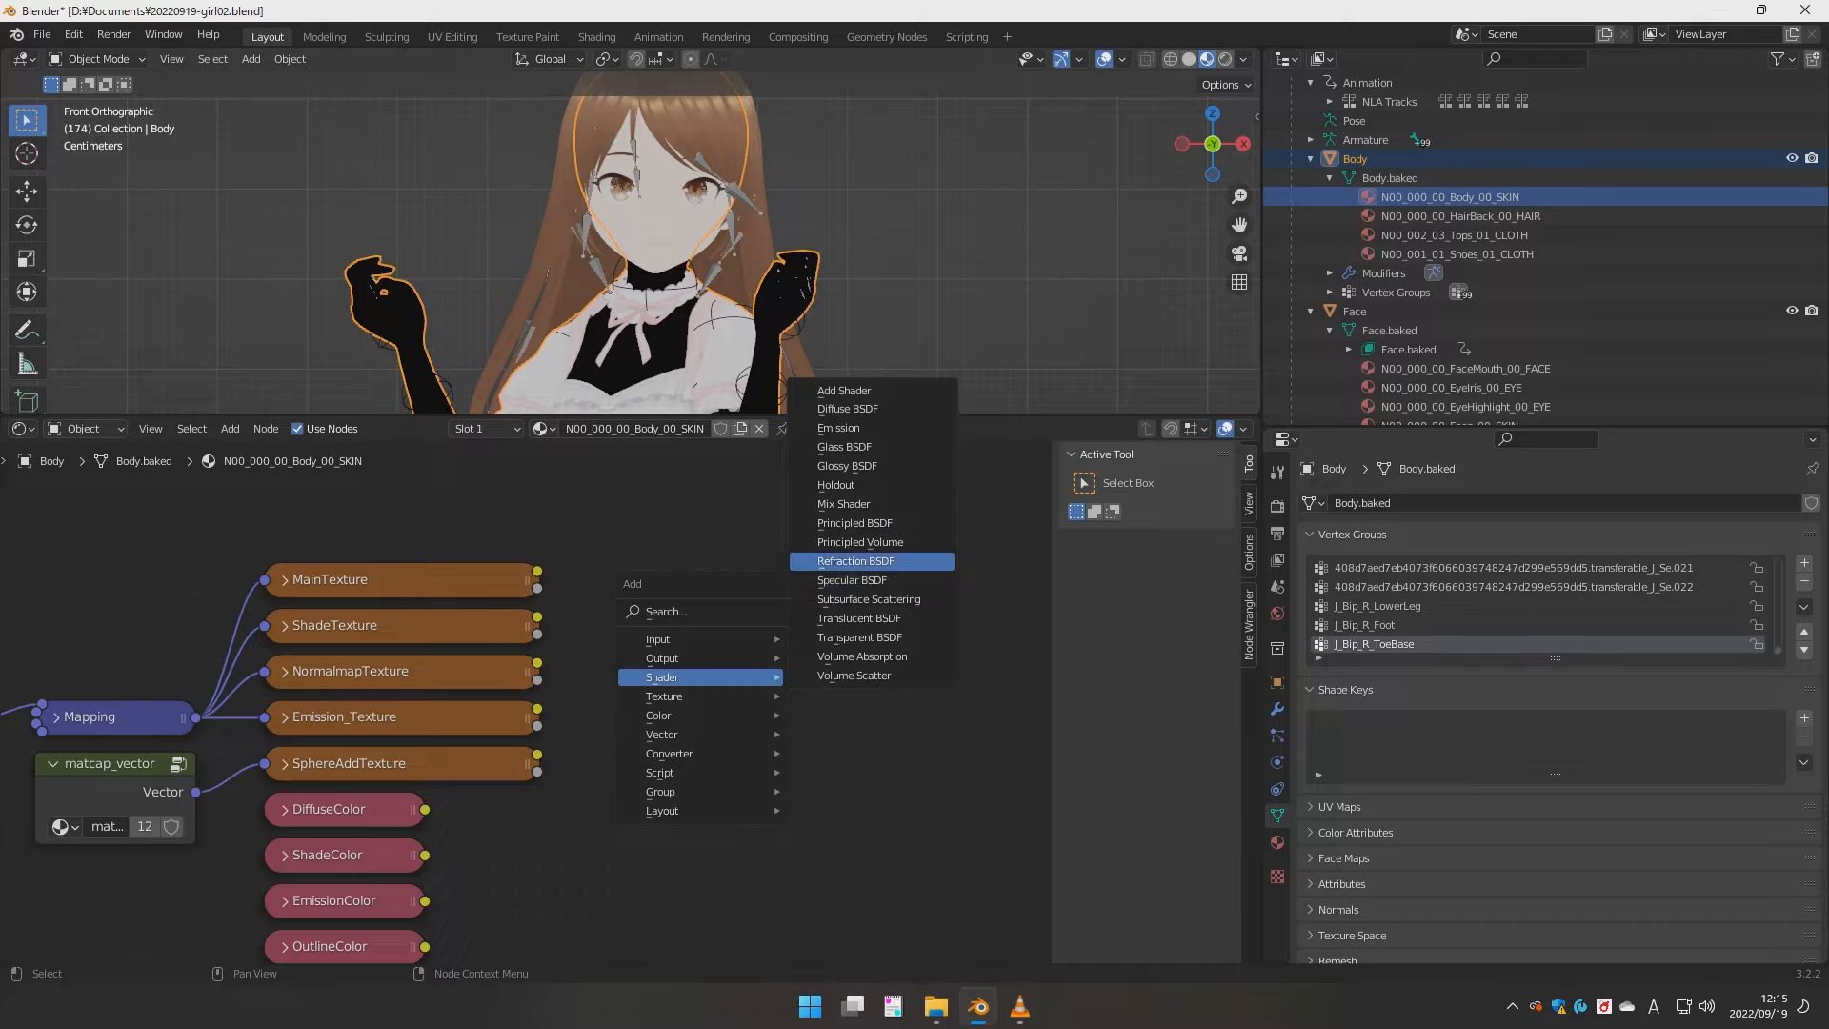
click(854, 522)
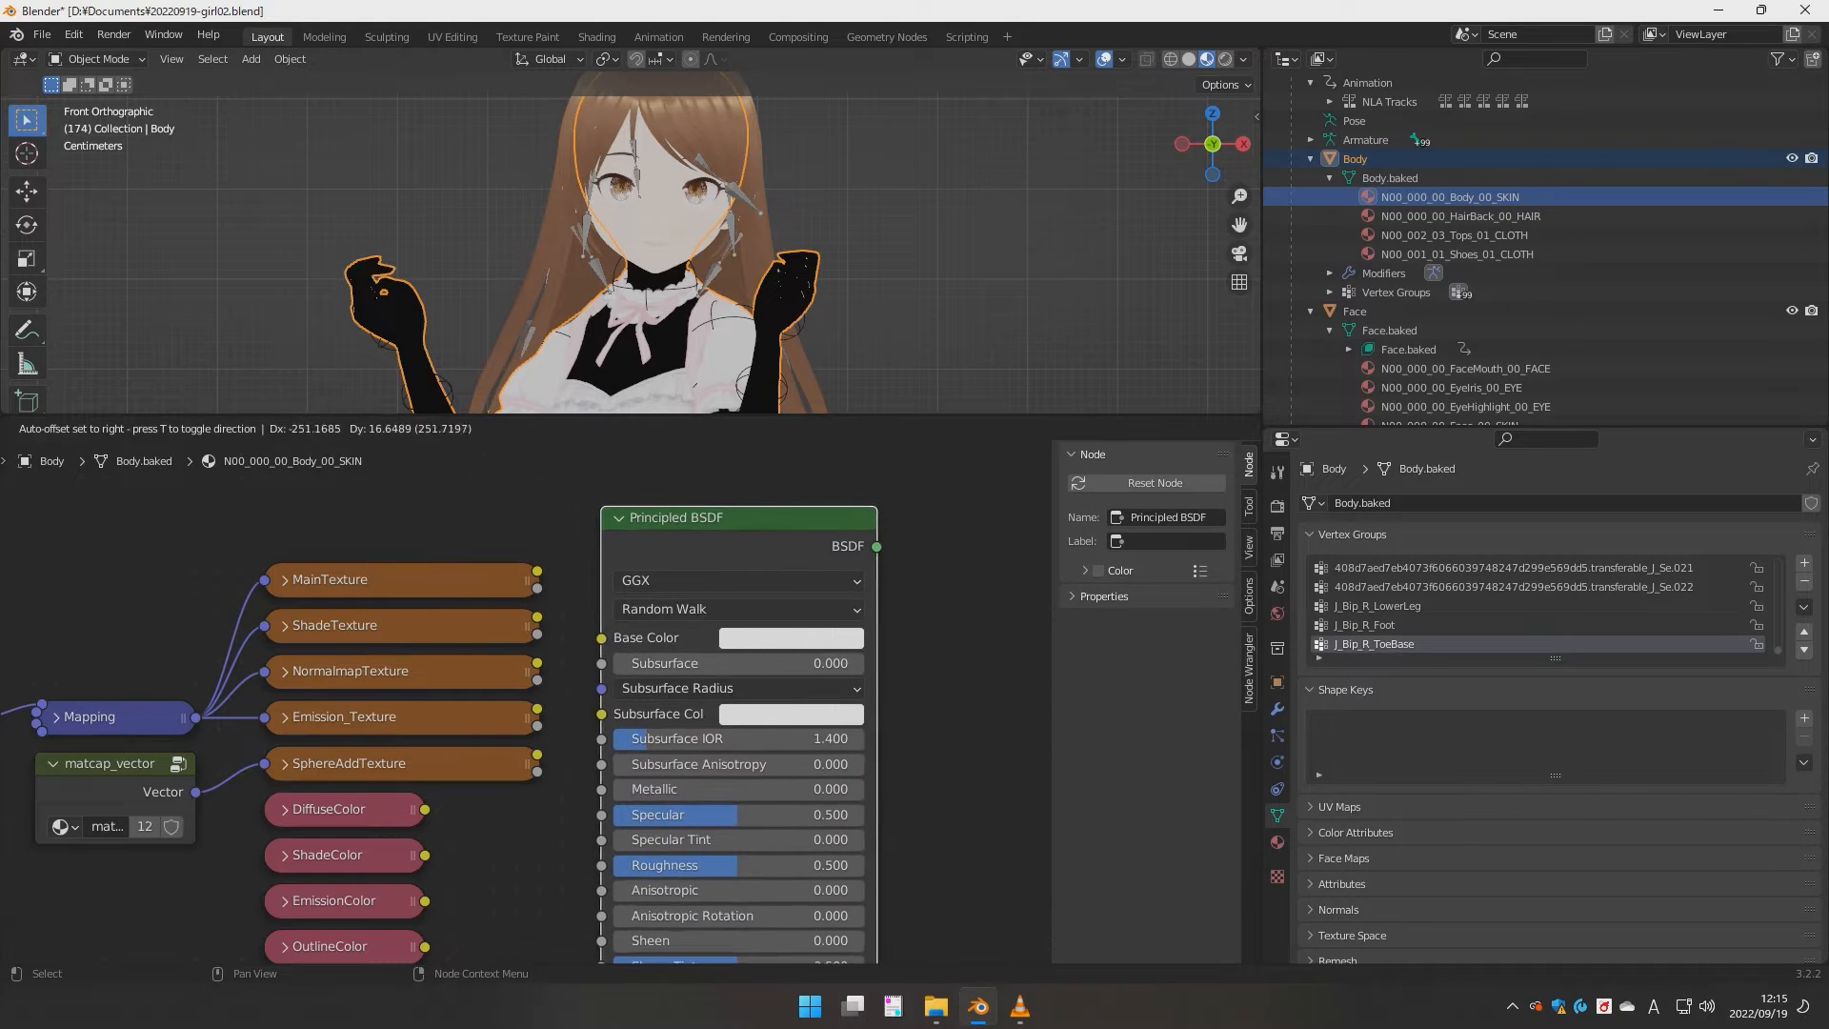
key(Return)
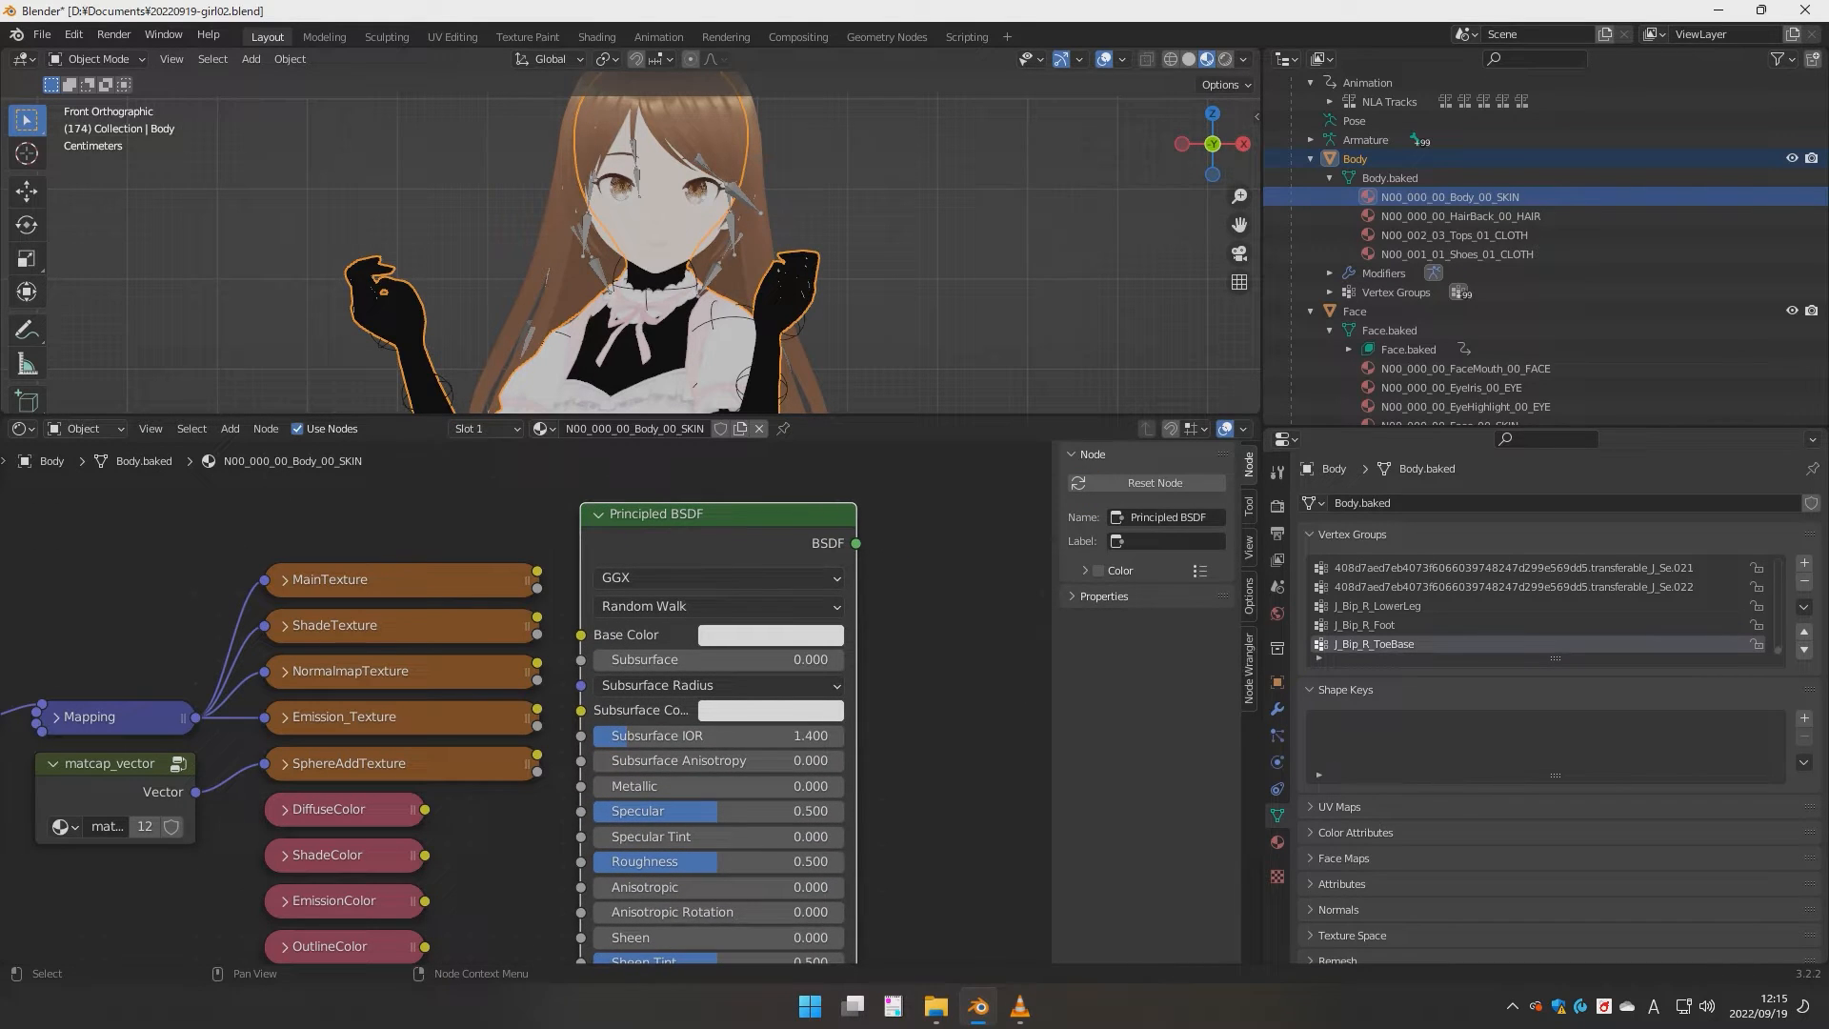
- Add a Material Output node on the output side of the Principled BSDF node
key(shift+a)
mouse_move(858, 616)
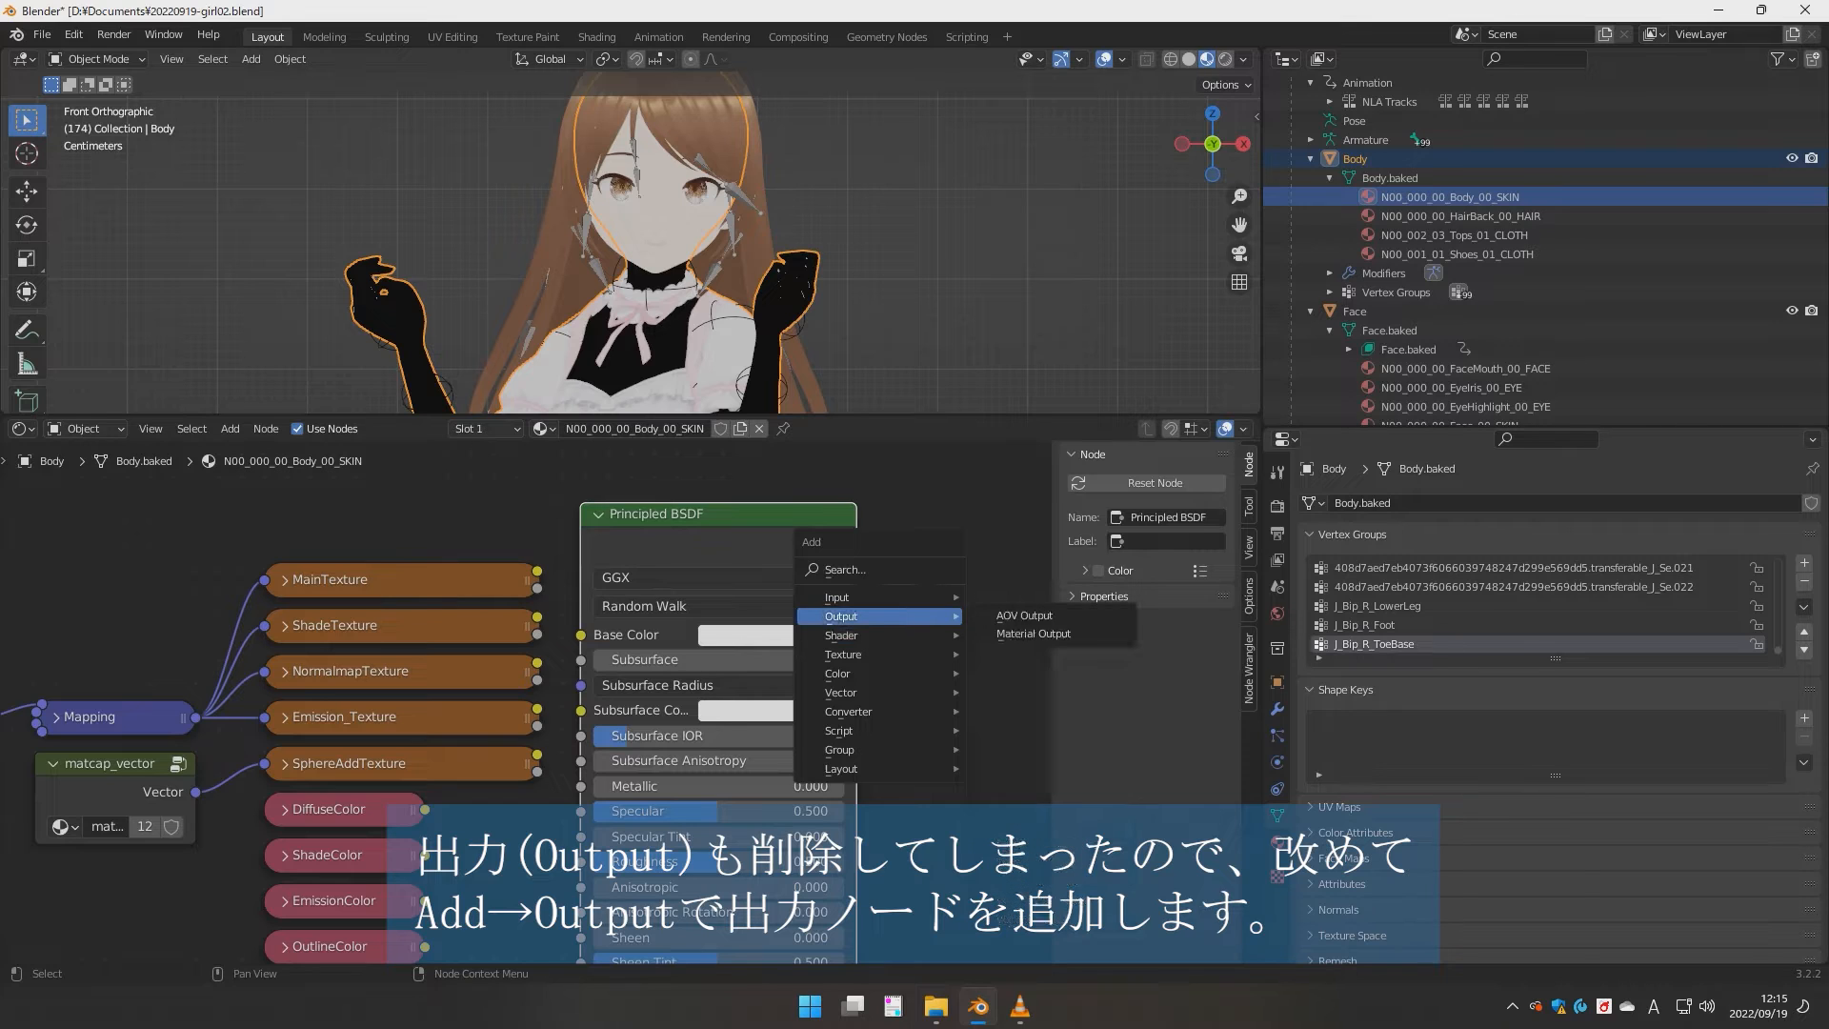
click(1033, 633)
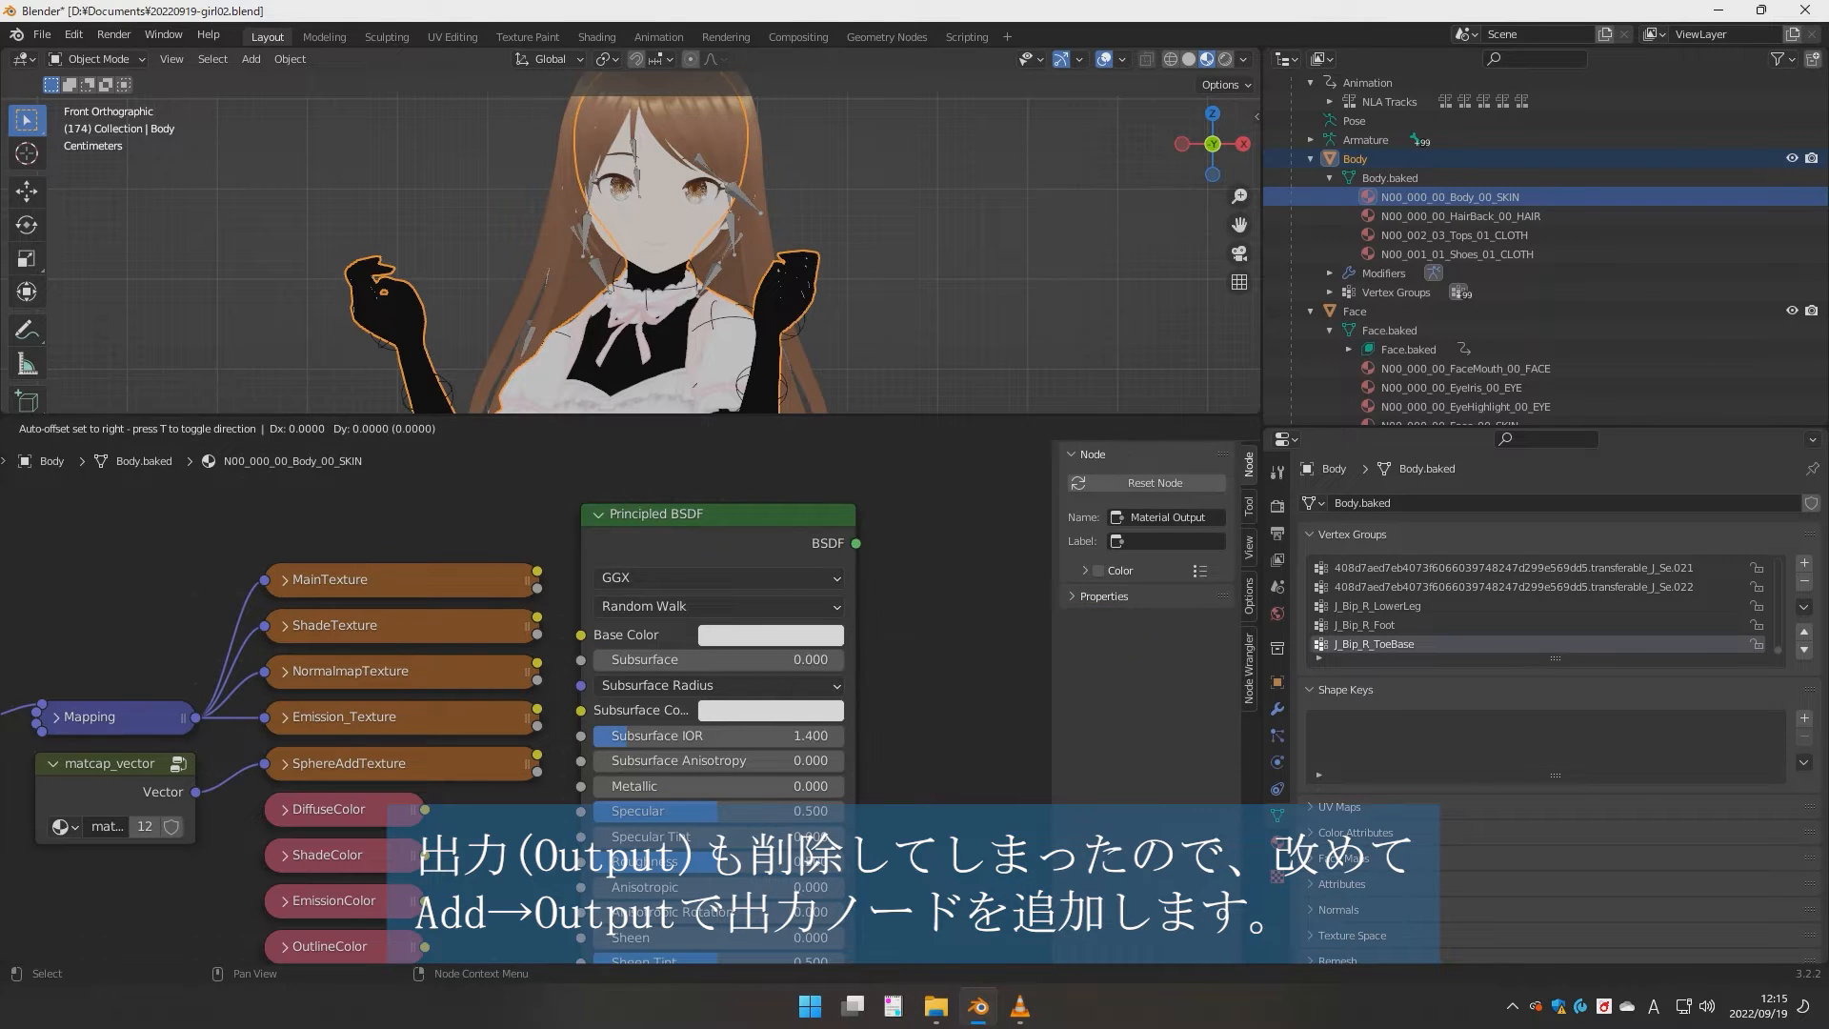
click(898, 548)
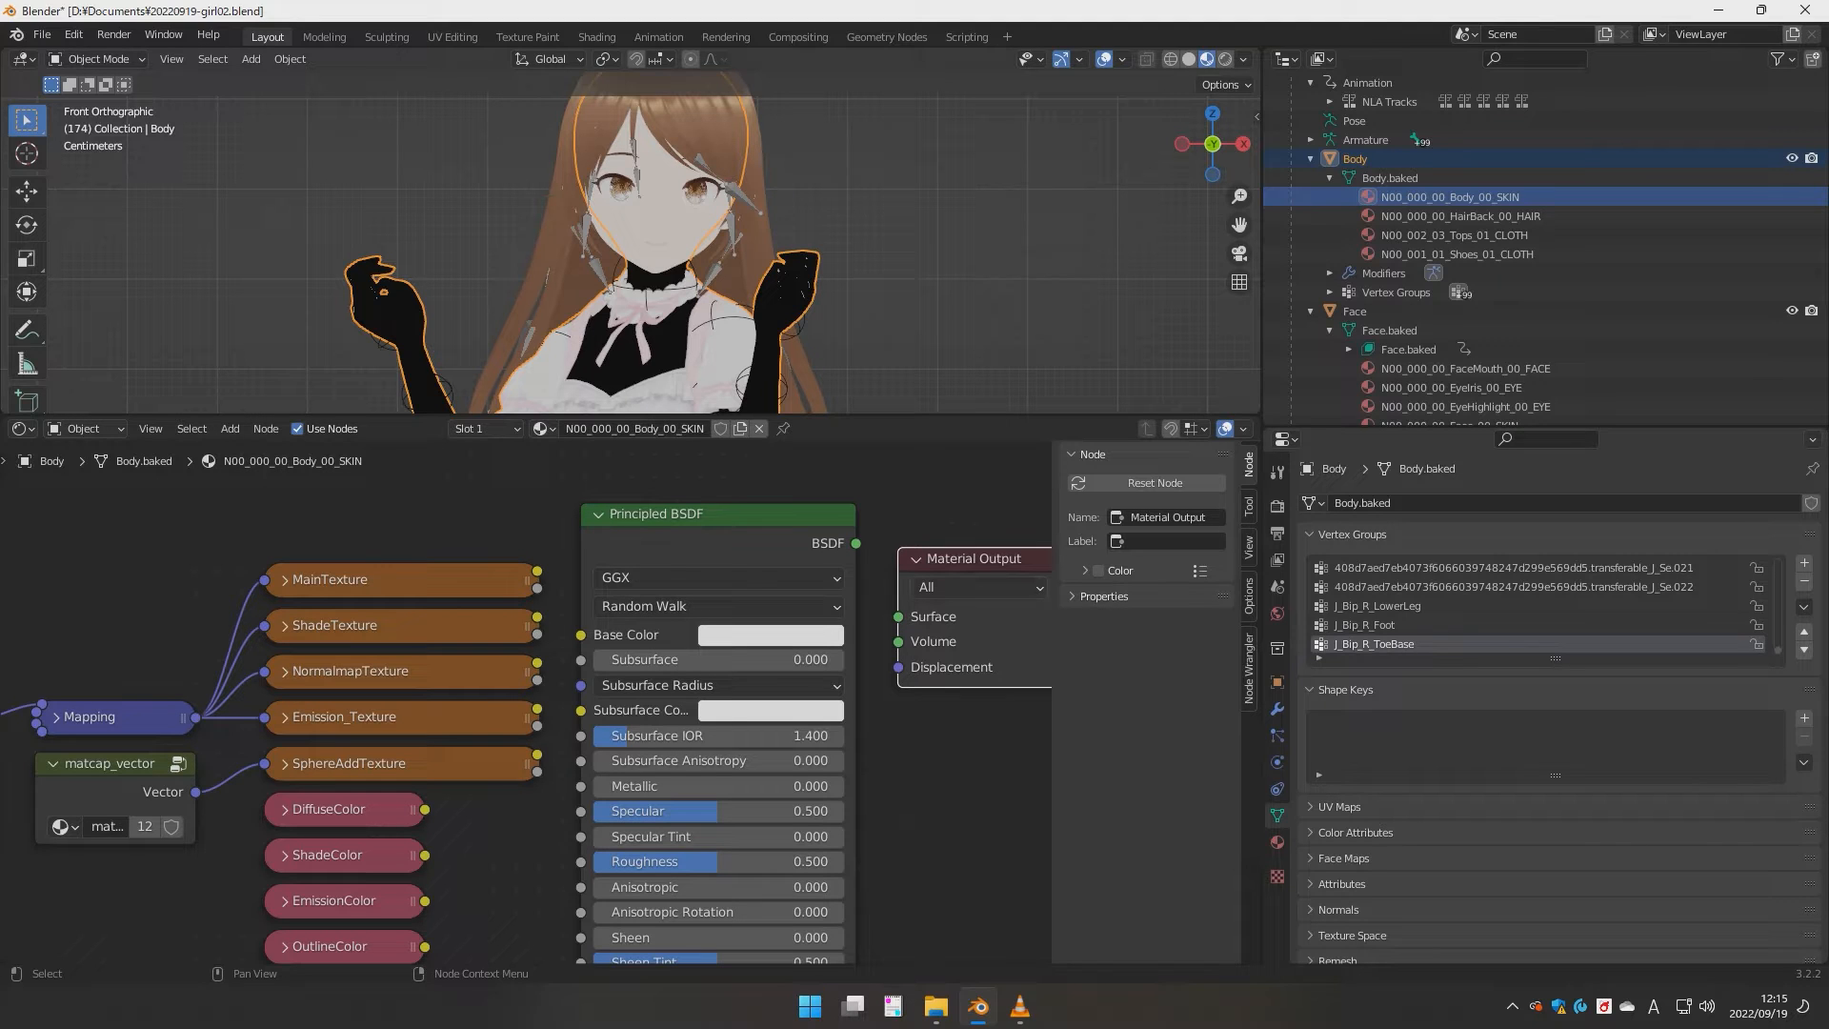
- Link the Principled BSDF to the Material Output's Surface, and MainTexture to the shader's Base Color and Alpha inputs
alt+right_drag(805, 559, 941, 588)
alt+right_drag(488, 585, 658, 596)
alt+right_drag(512, 572, 732, 550)
- Move the MainTexture link on the Principled BSDF from the Alpha input to the Emission input
scroll(695, 732, down, 5)
scroll(521, 707, down, 1)
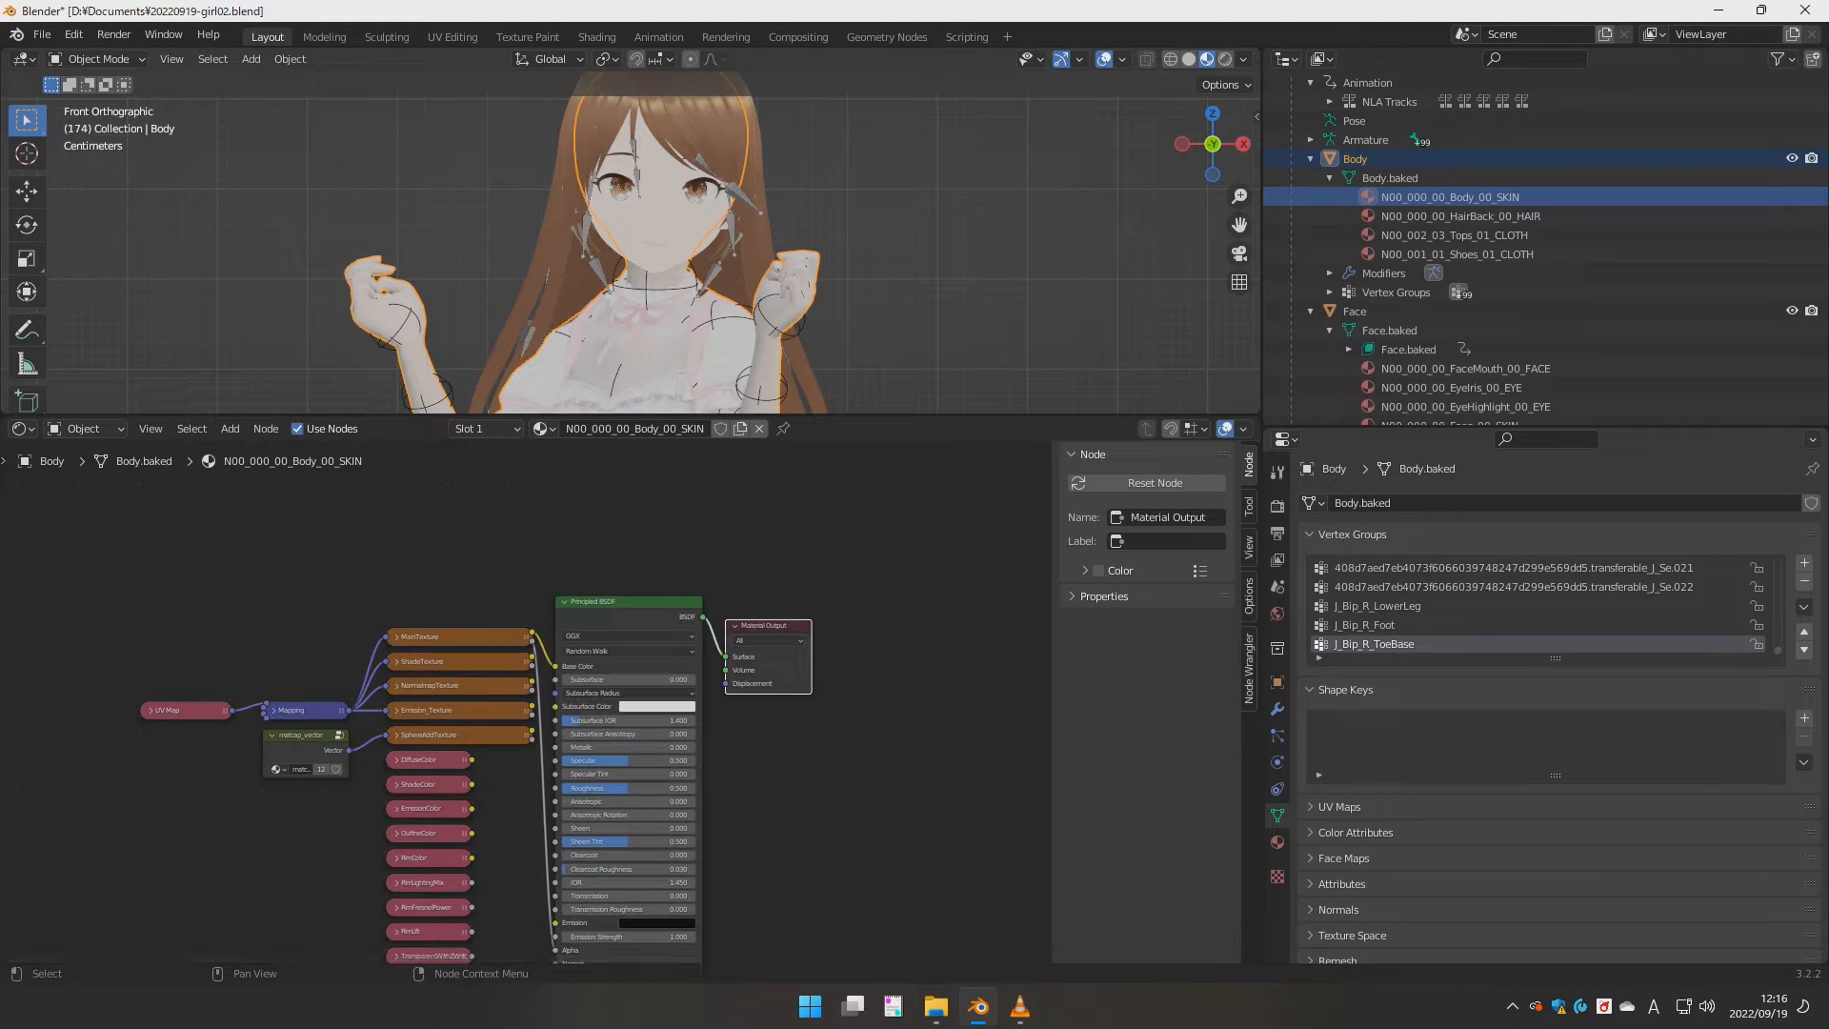
scroll(526, 702, up, 5)
middle_drag(619, 842, 535, 507)
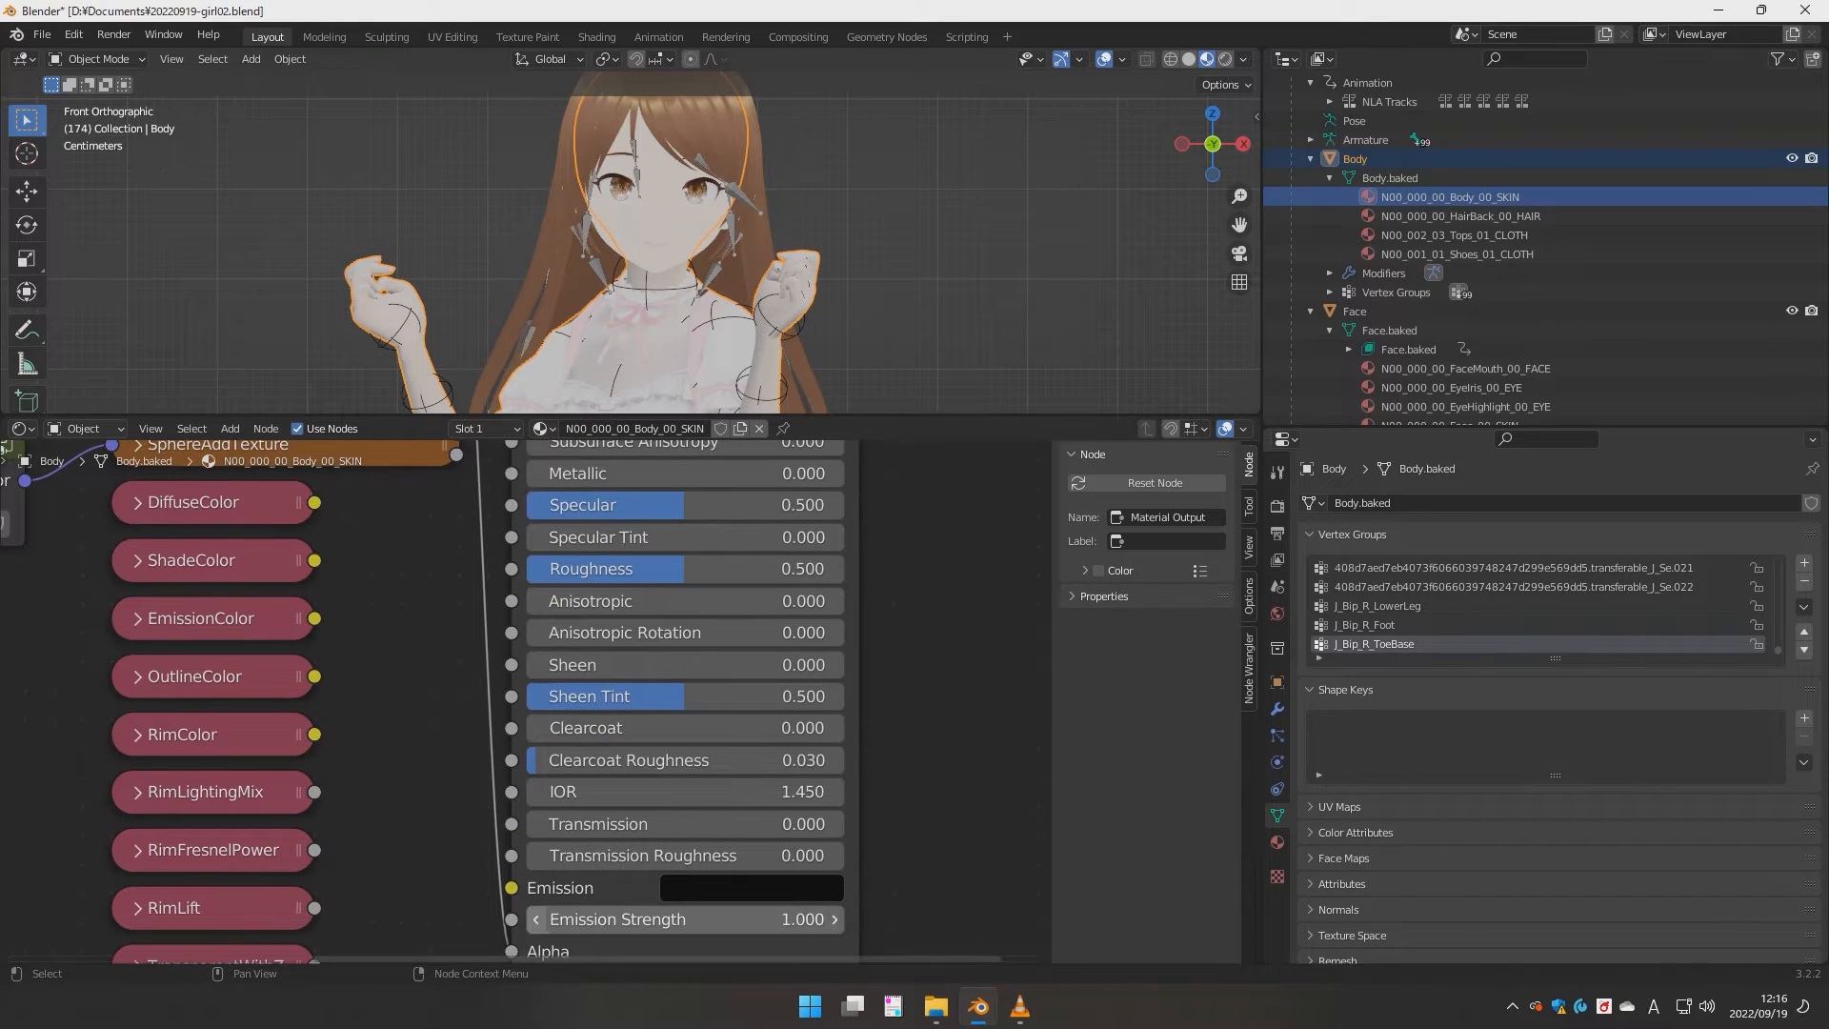
drag(512, 951, 512, 887)
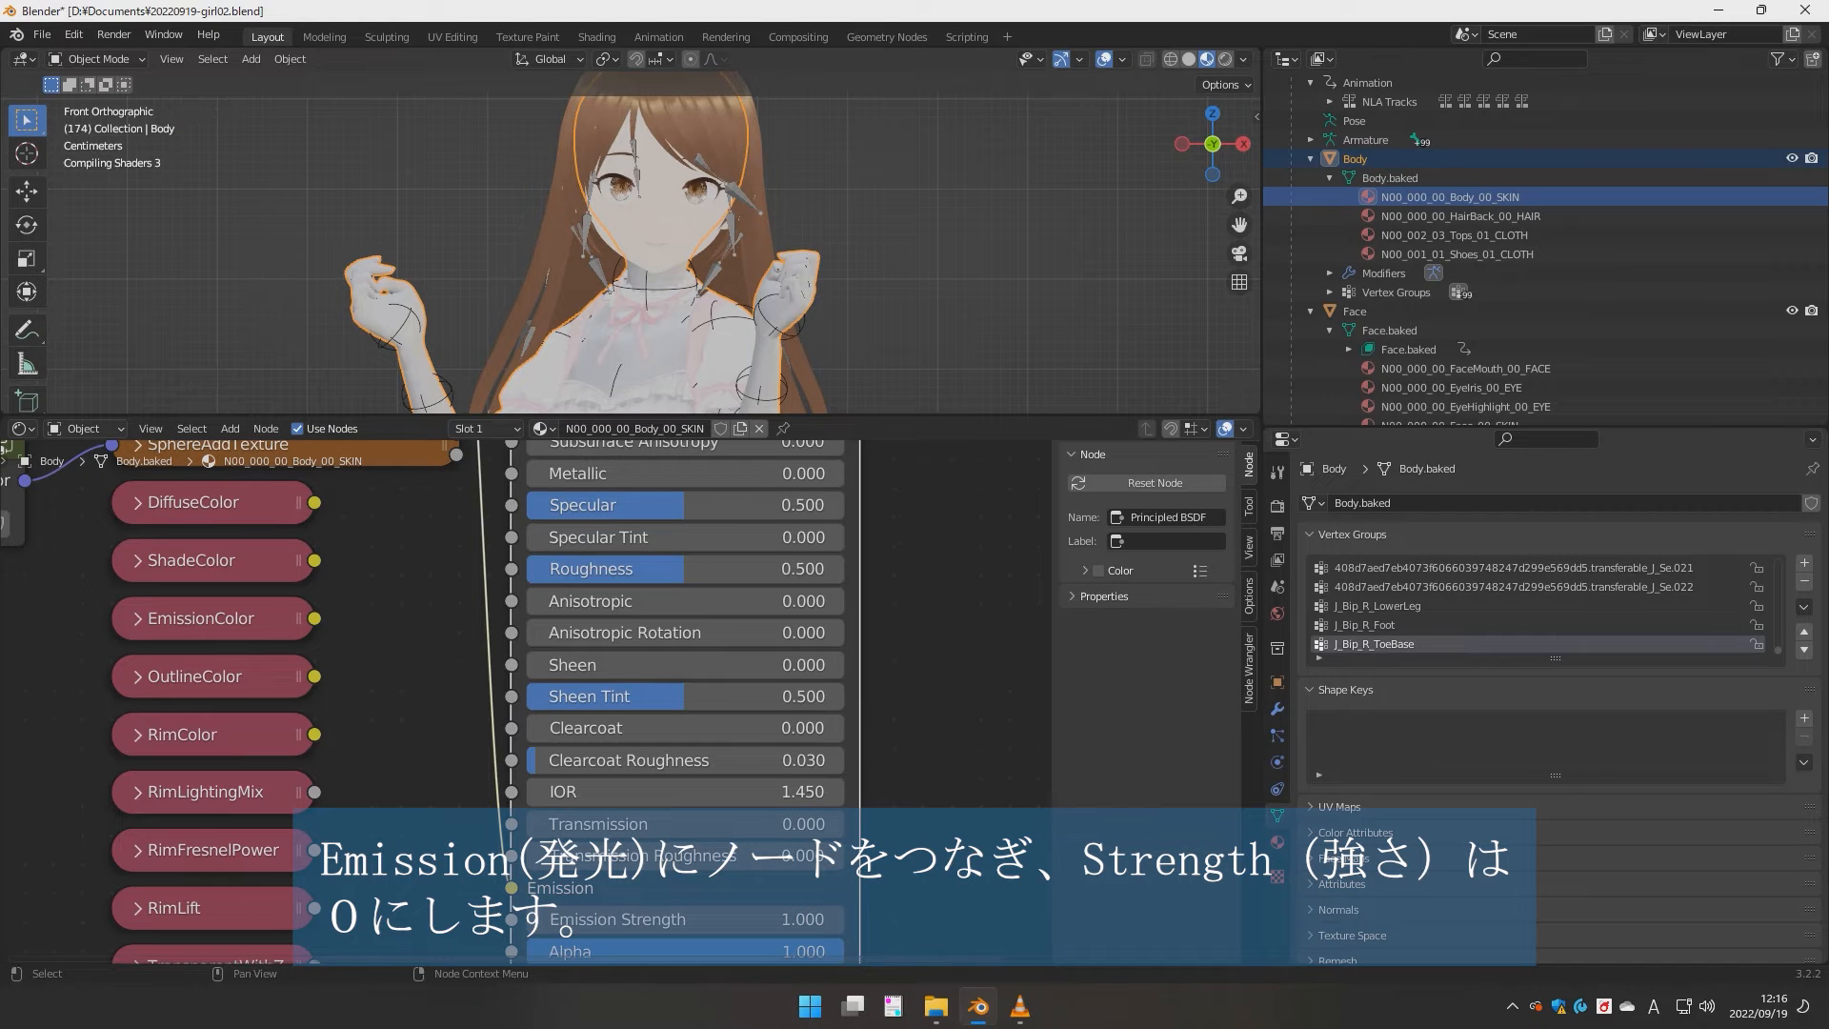
- Set the Principled BSDF's Emission Strength to 0
scroll(525, 695, down, 1)
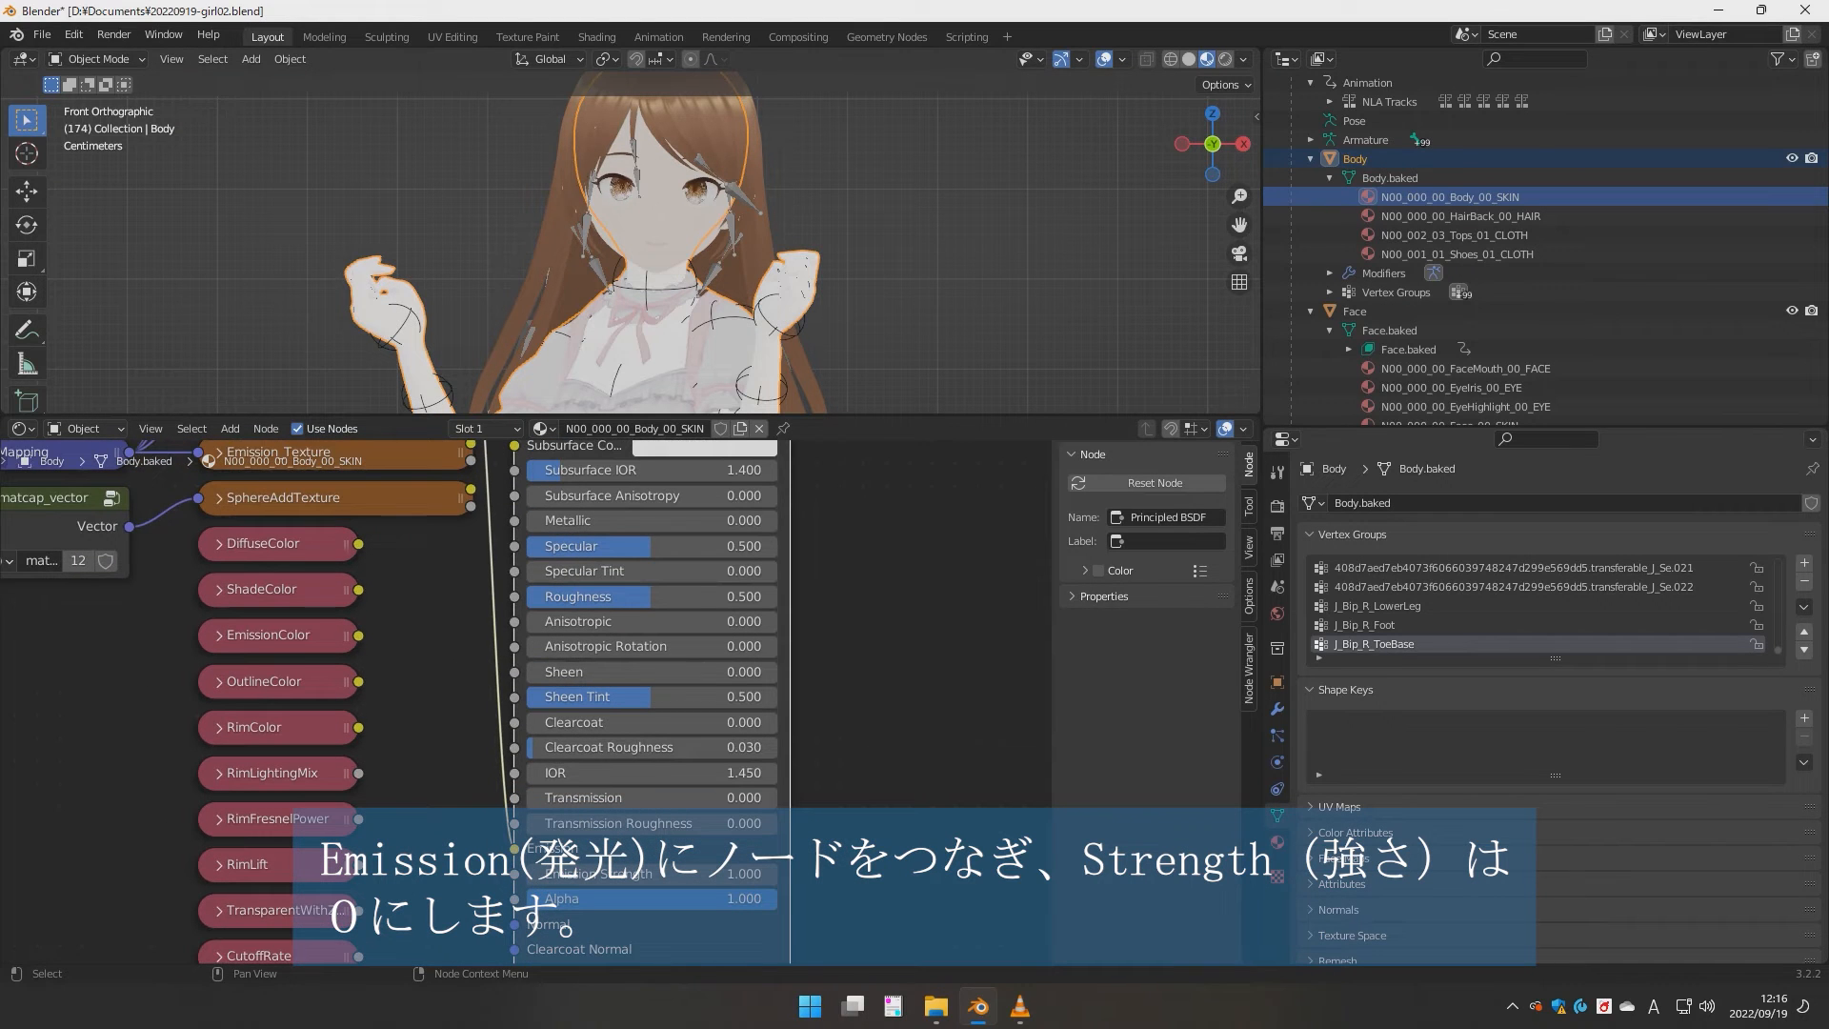
middle_drag(526, 695, 528, 707)
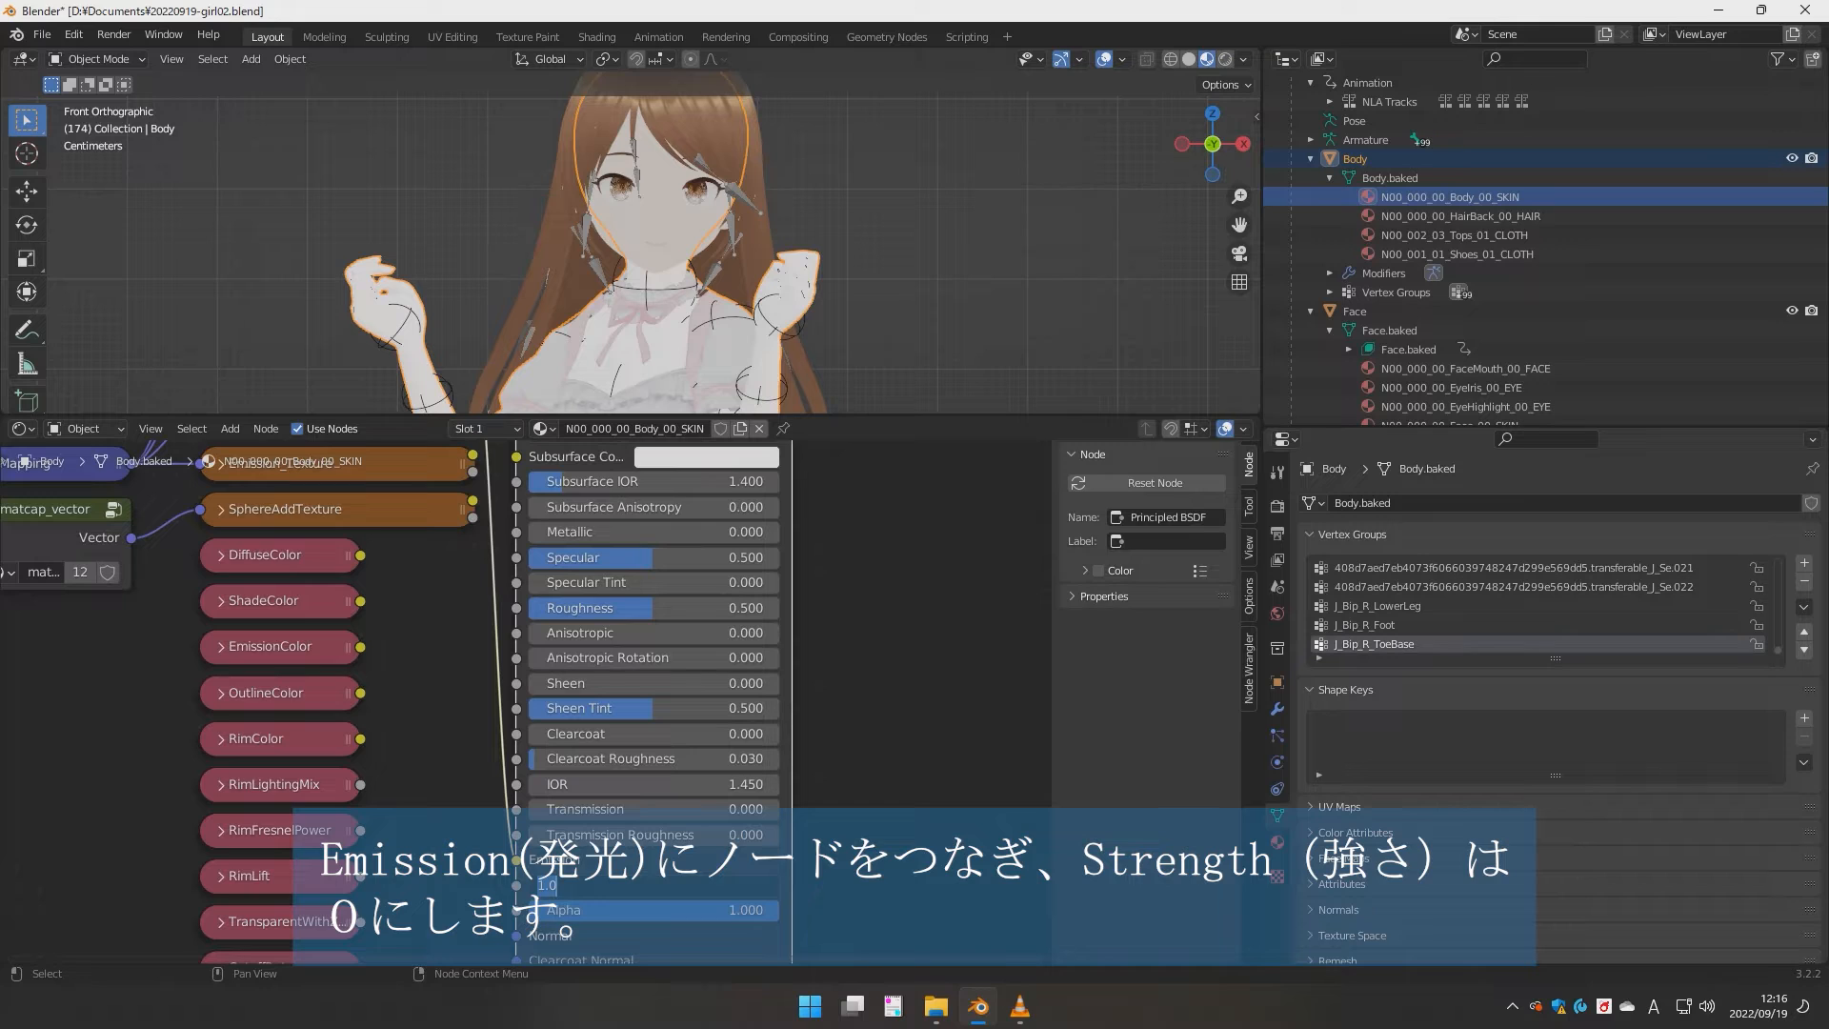
text(0)
key(Return)
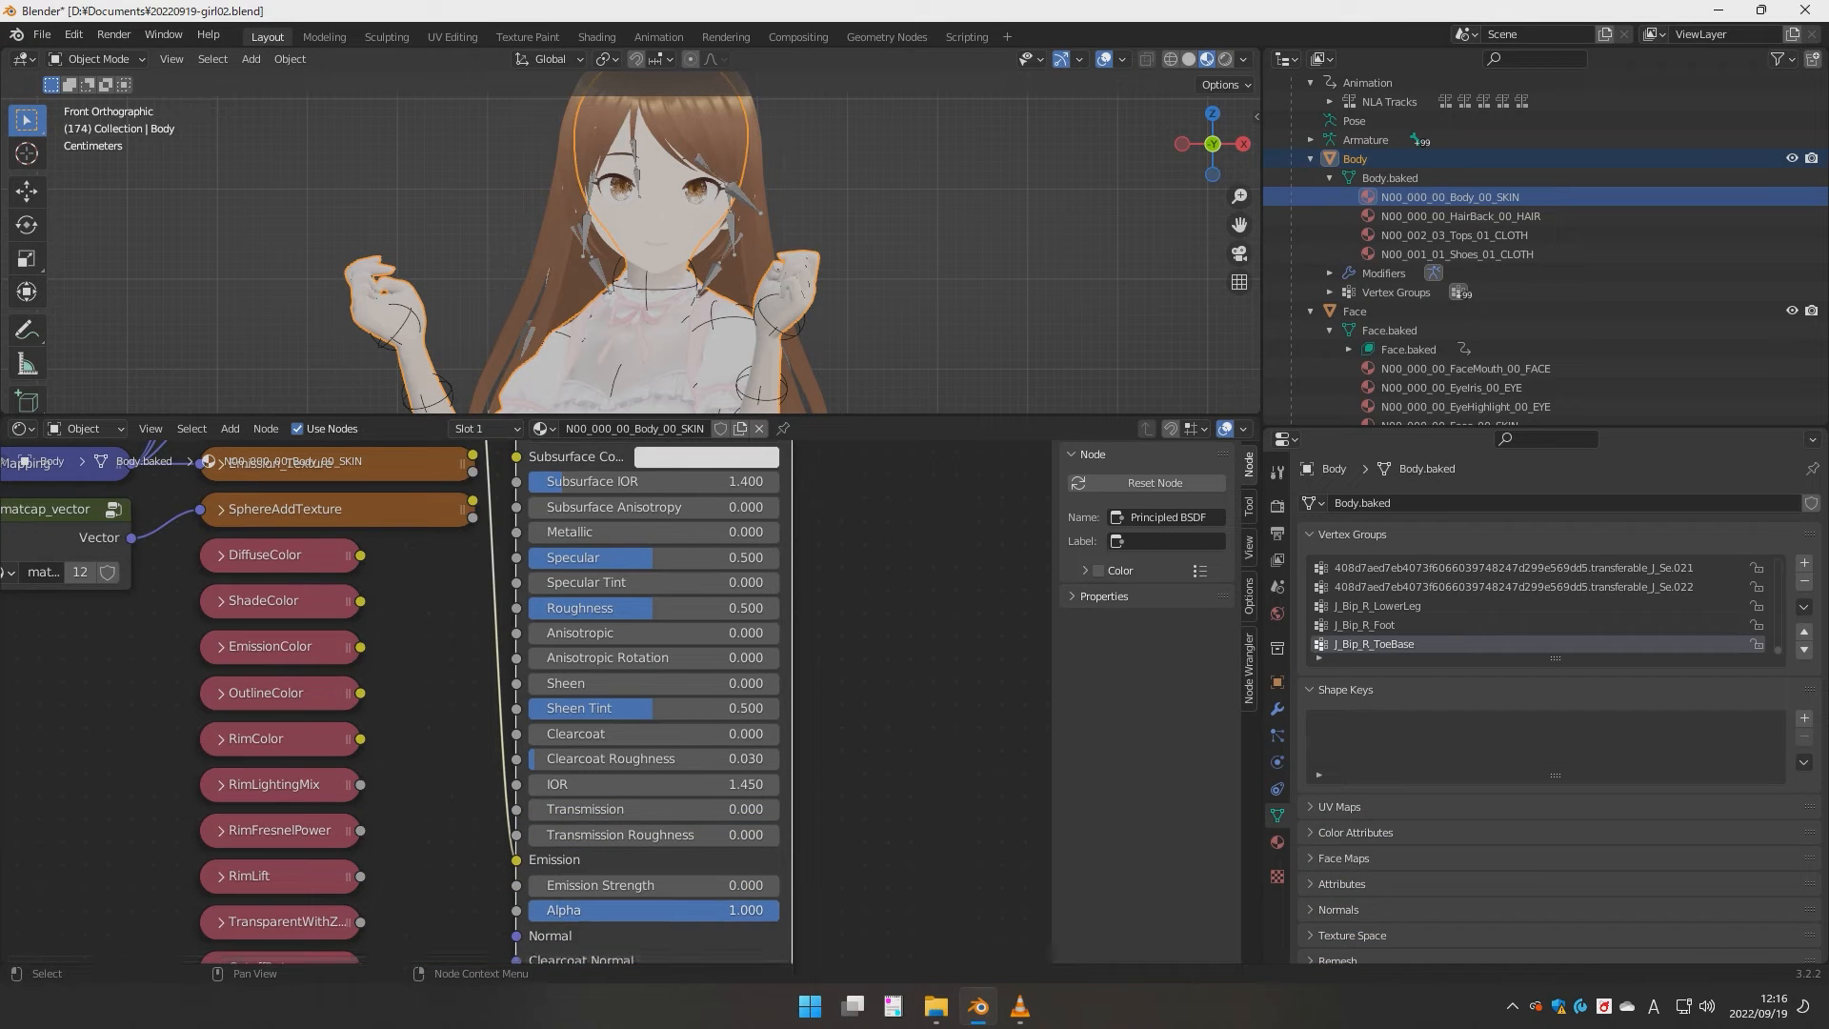
- Shift the Principled BSDF and Material Output nodes slightly away from the textures, and copy both nodes
scroll(521, 702, down, 1)
middle_drag(521, 702, 550, 830)
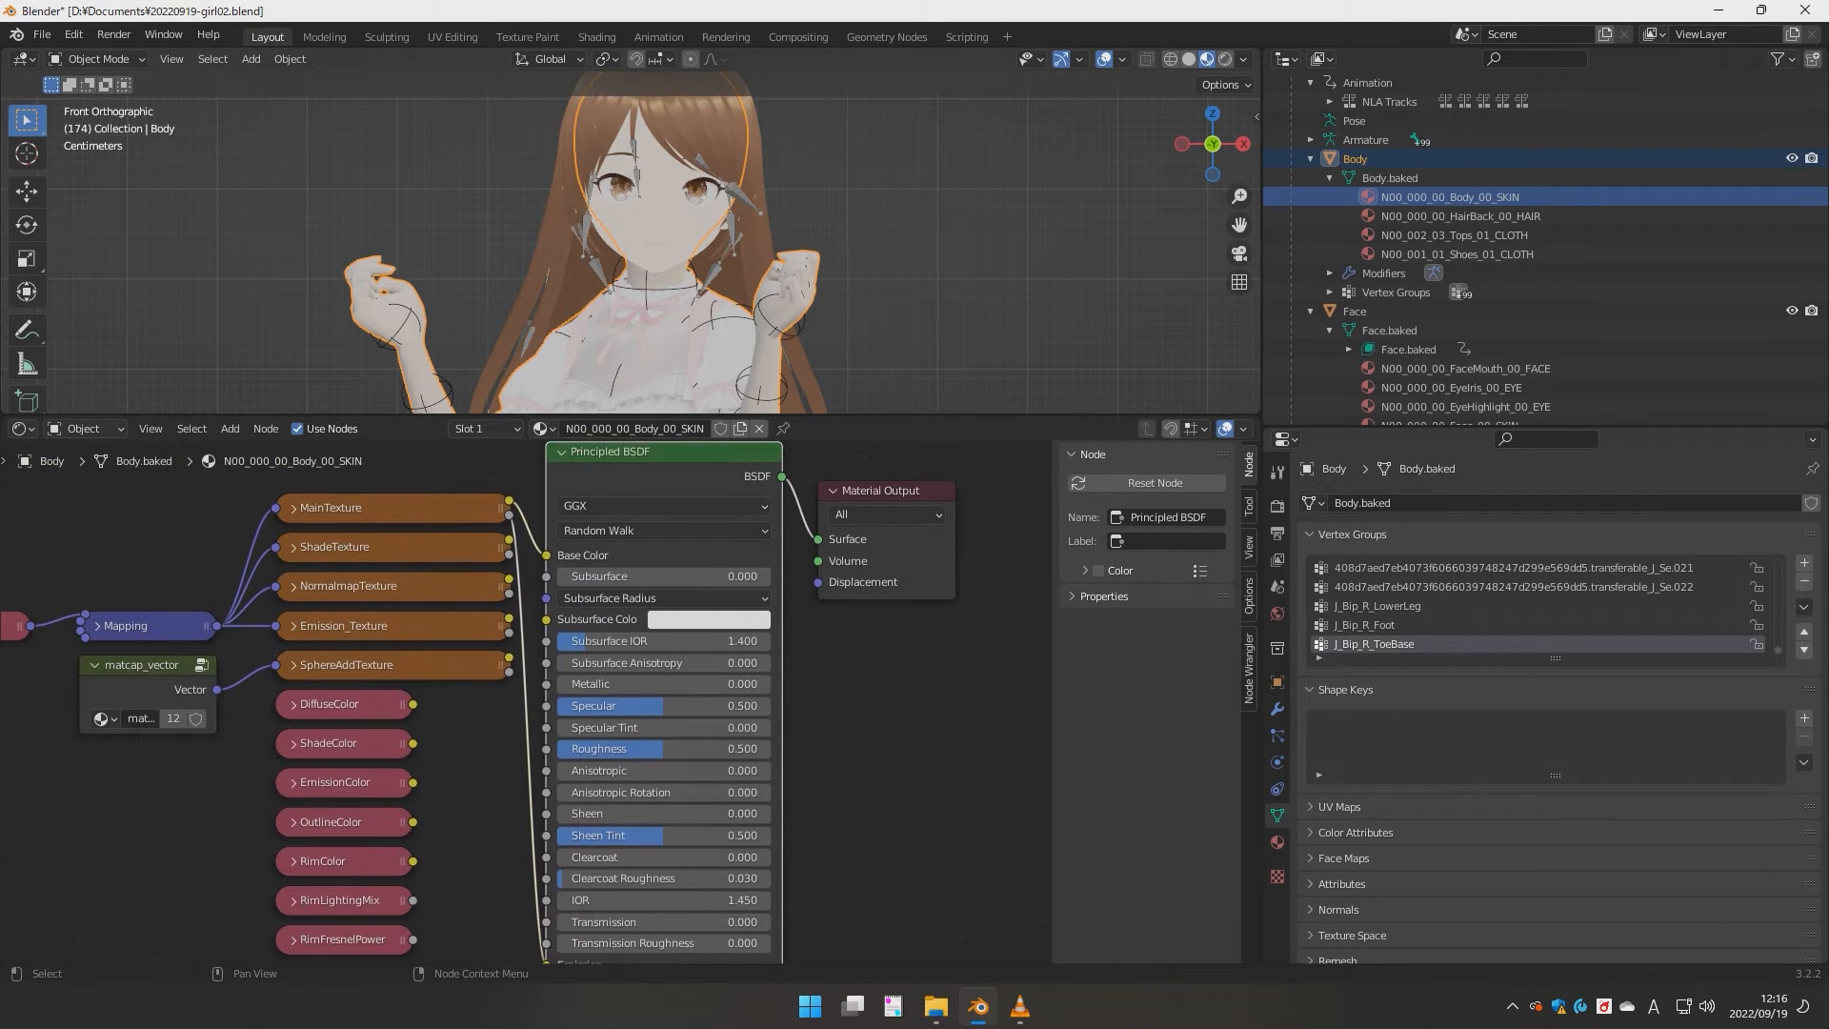
drag(667, 453, 678, 489)
drag(886, 491, 900, 490)
drag(926, 740, 666, 505)
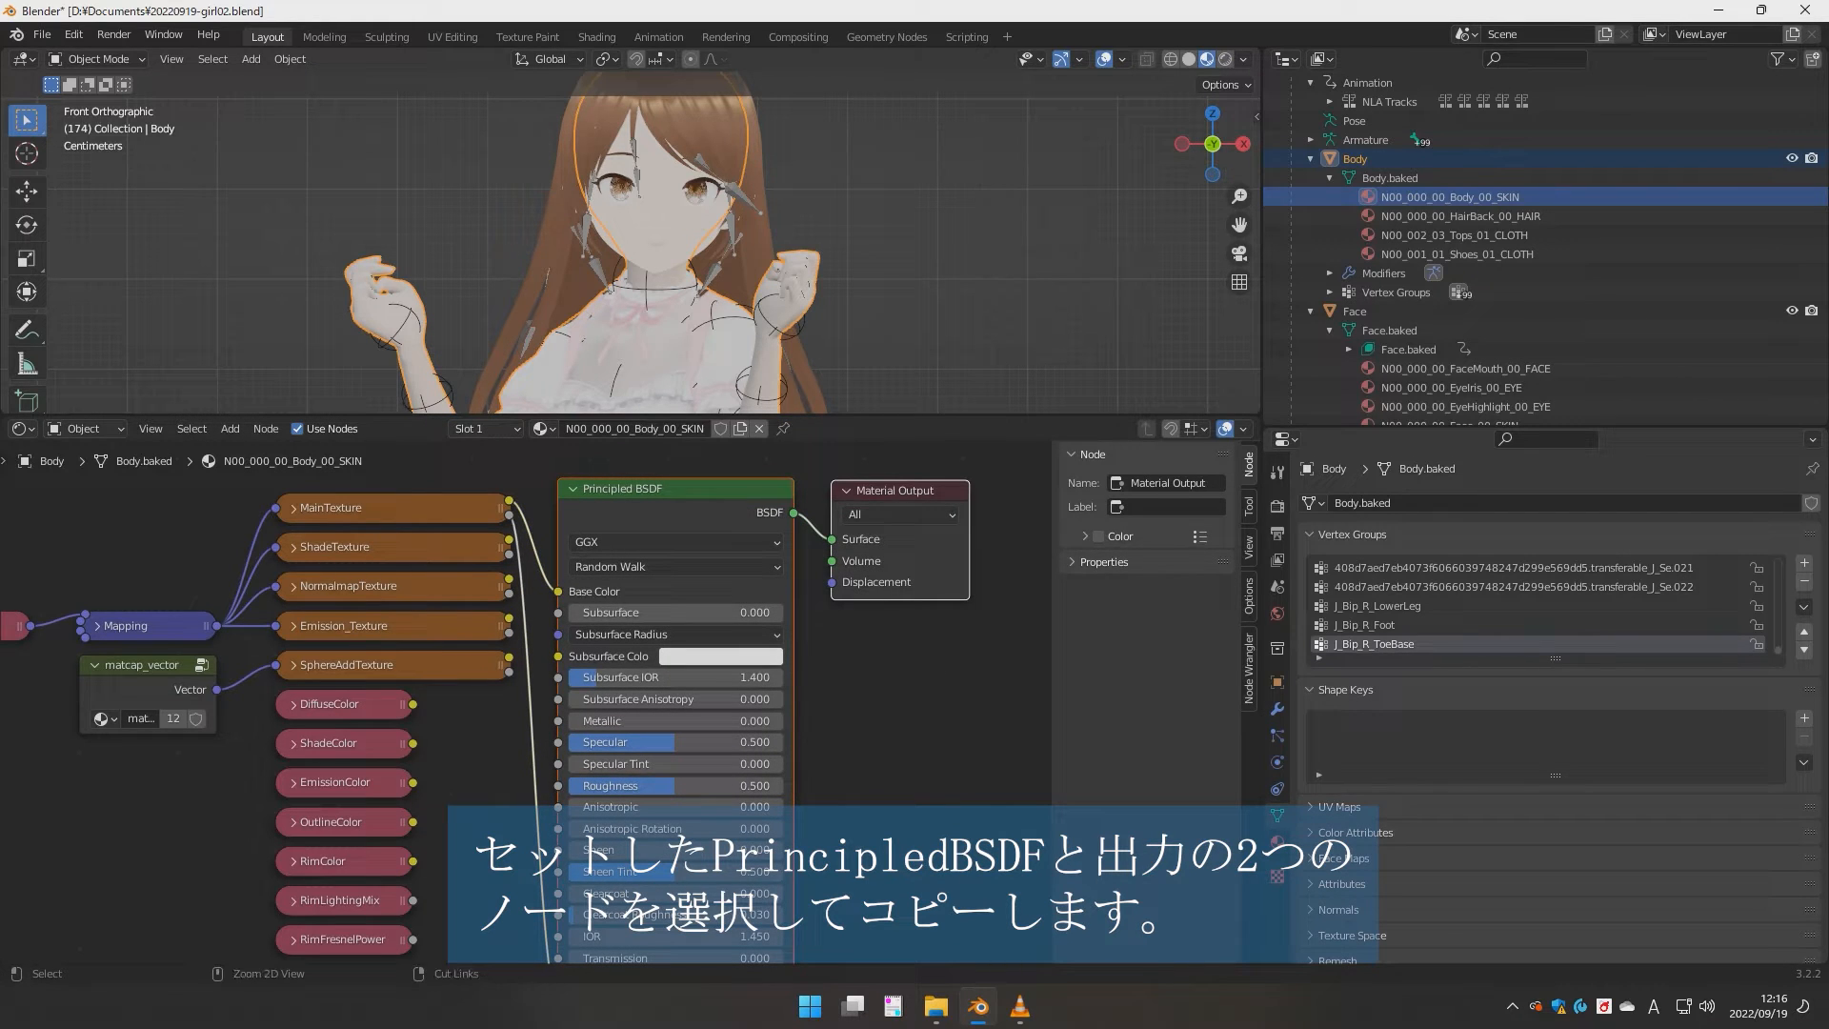
- In the N00_000_00_HairBack_00_HAIR material, replace the MToon shader and output nodes with the copied Principled BSDF and Material Output
click(1460, 216)
drag(854, 685, 602, 516)
key(Delete)
key(ctrl+v)
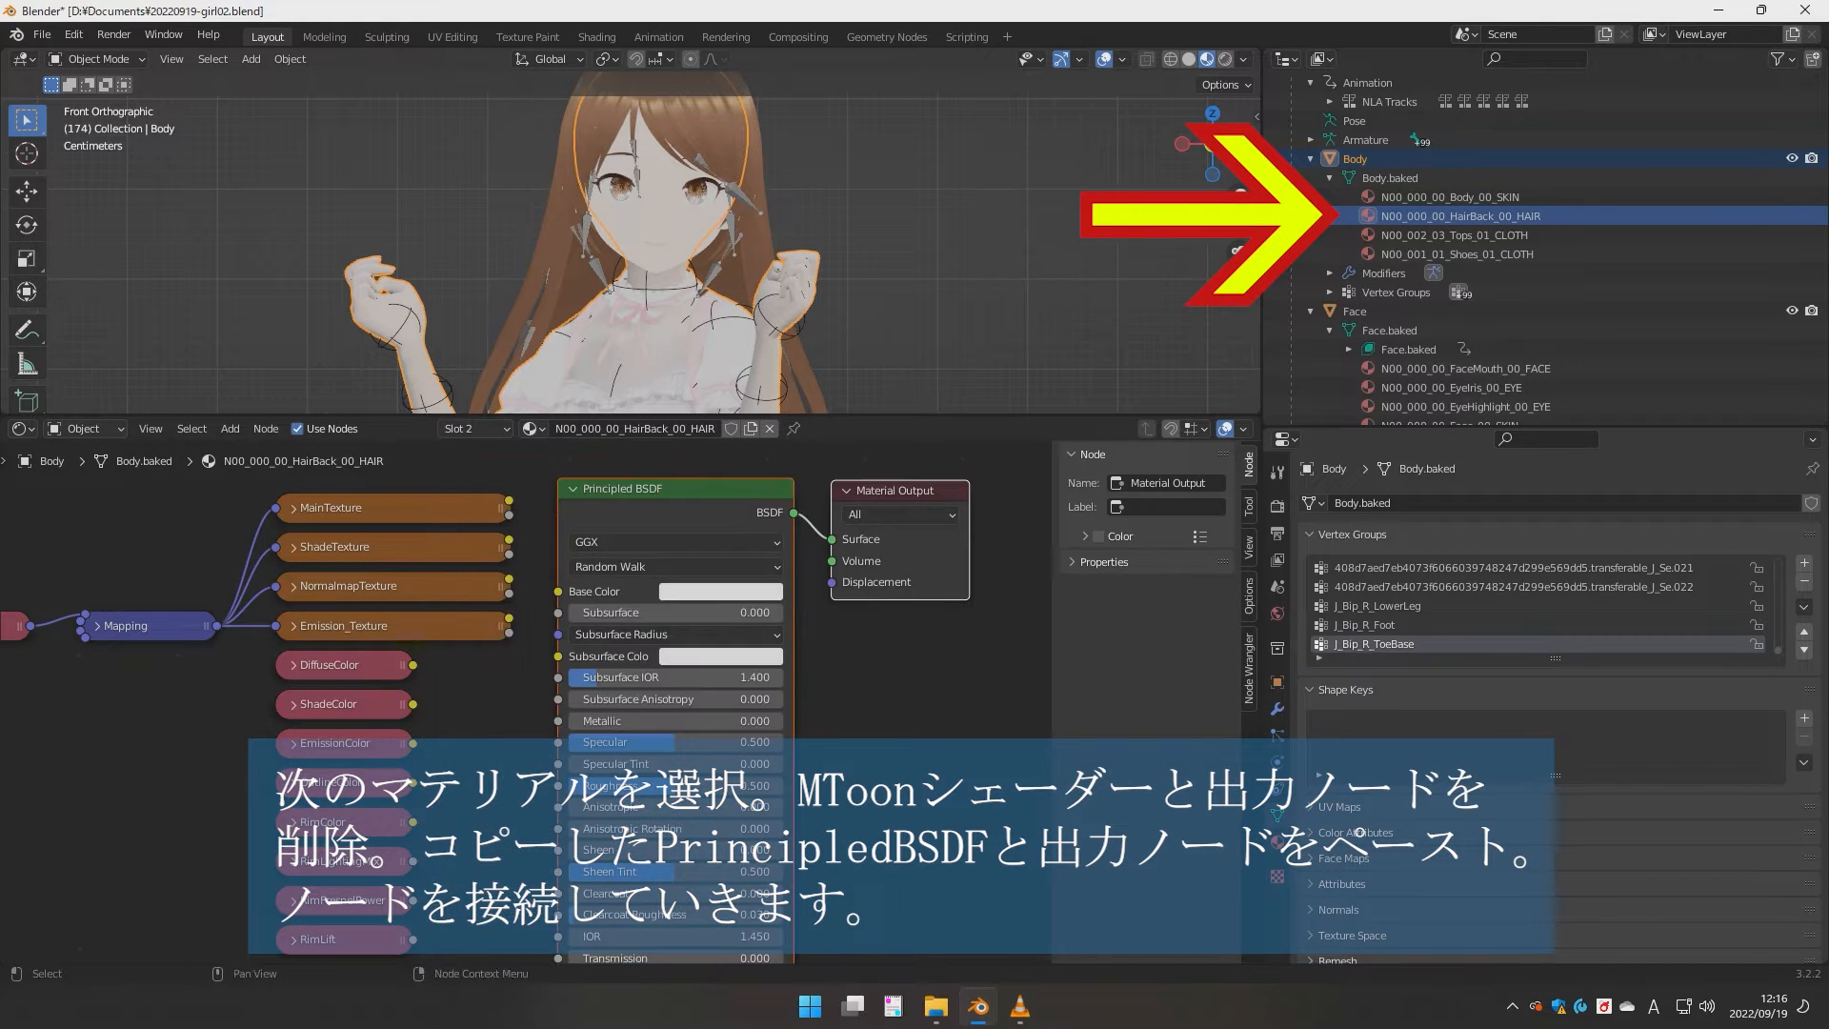
- Link the HairBack material's MainTexture to the Principled BSDF's Base Color and Emission, enlarging the node editor and raising the pasted nodes
alt+right_drag(410, 508, 653, 543)
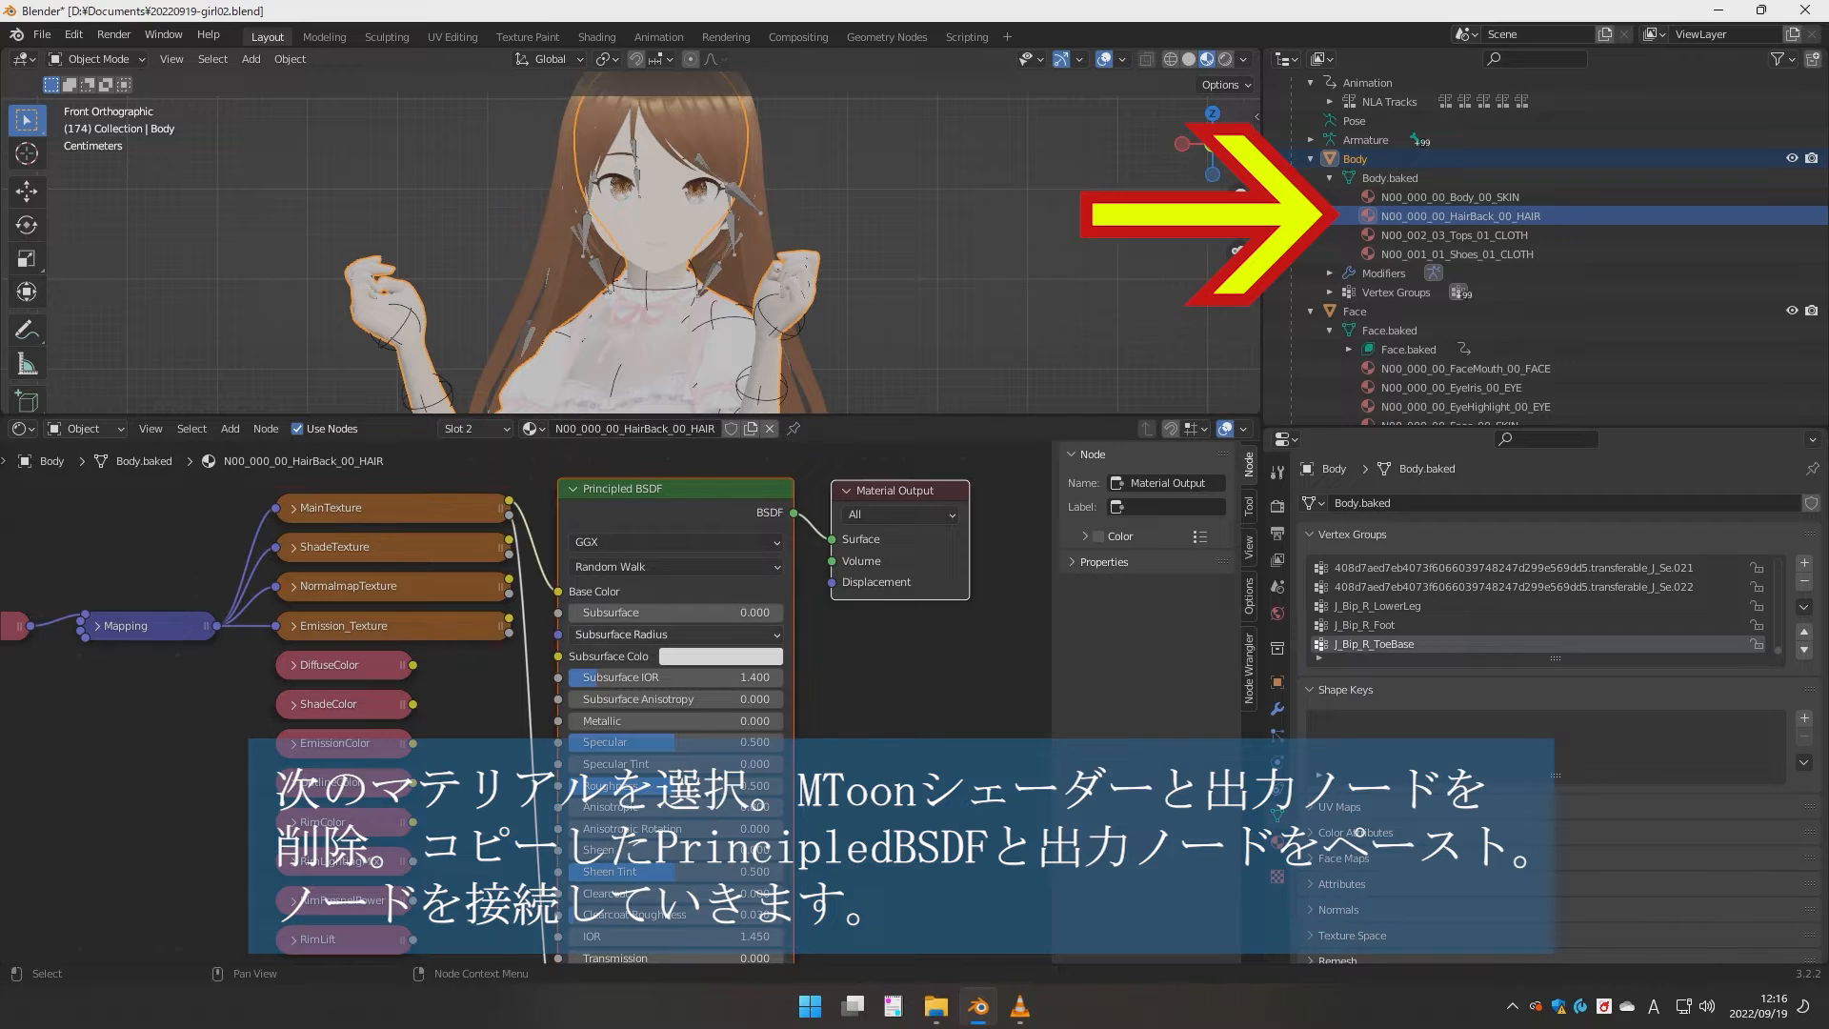
drag(876, 415, 876, 282)
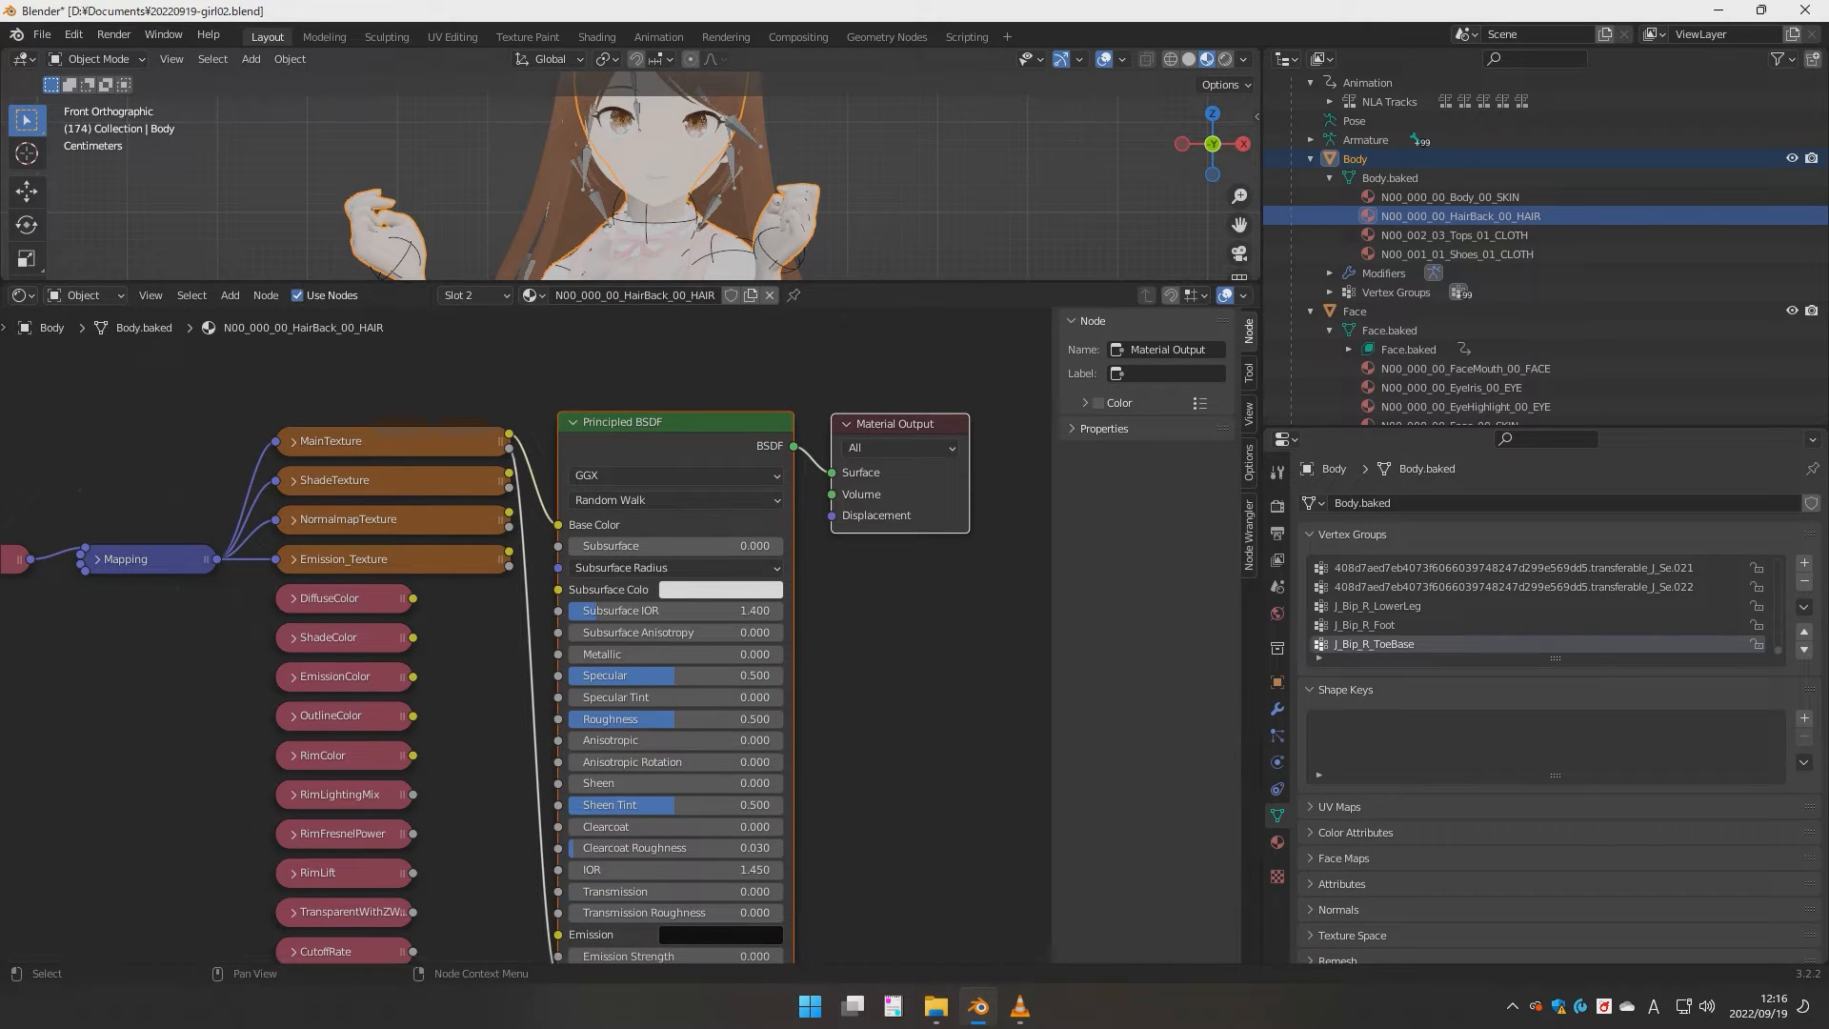
drag(657, 422, 650, 359)
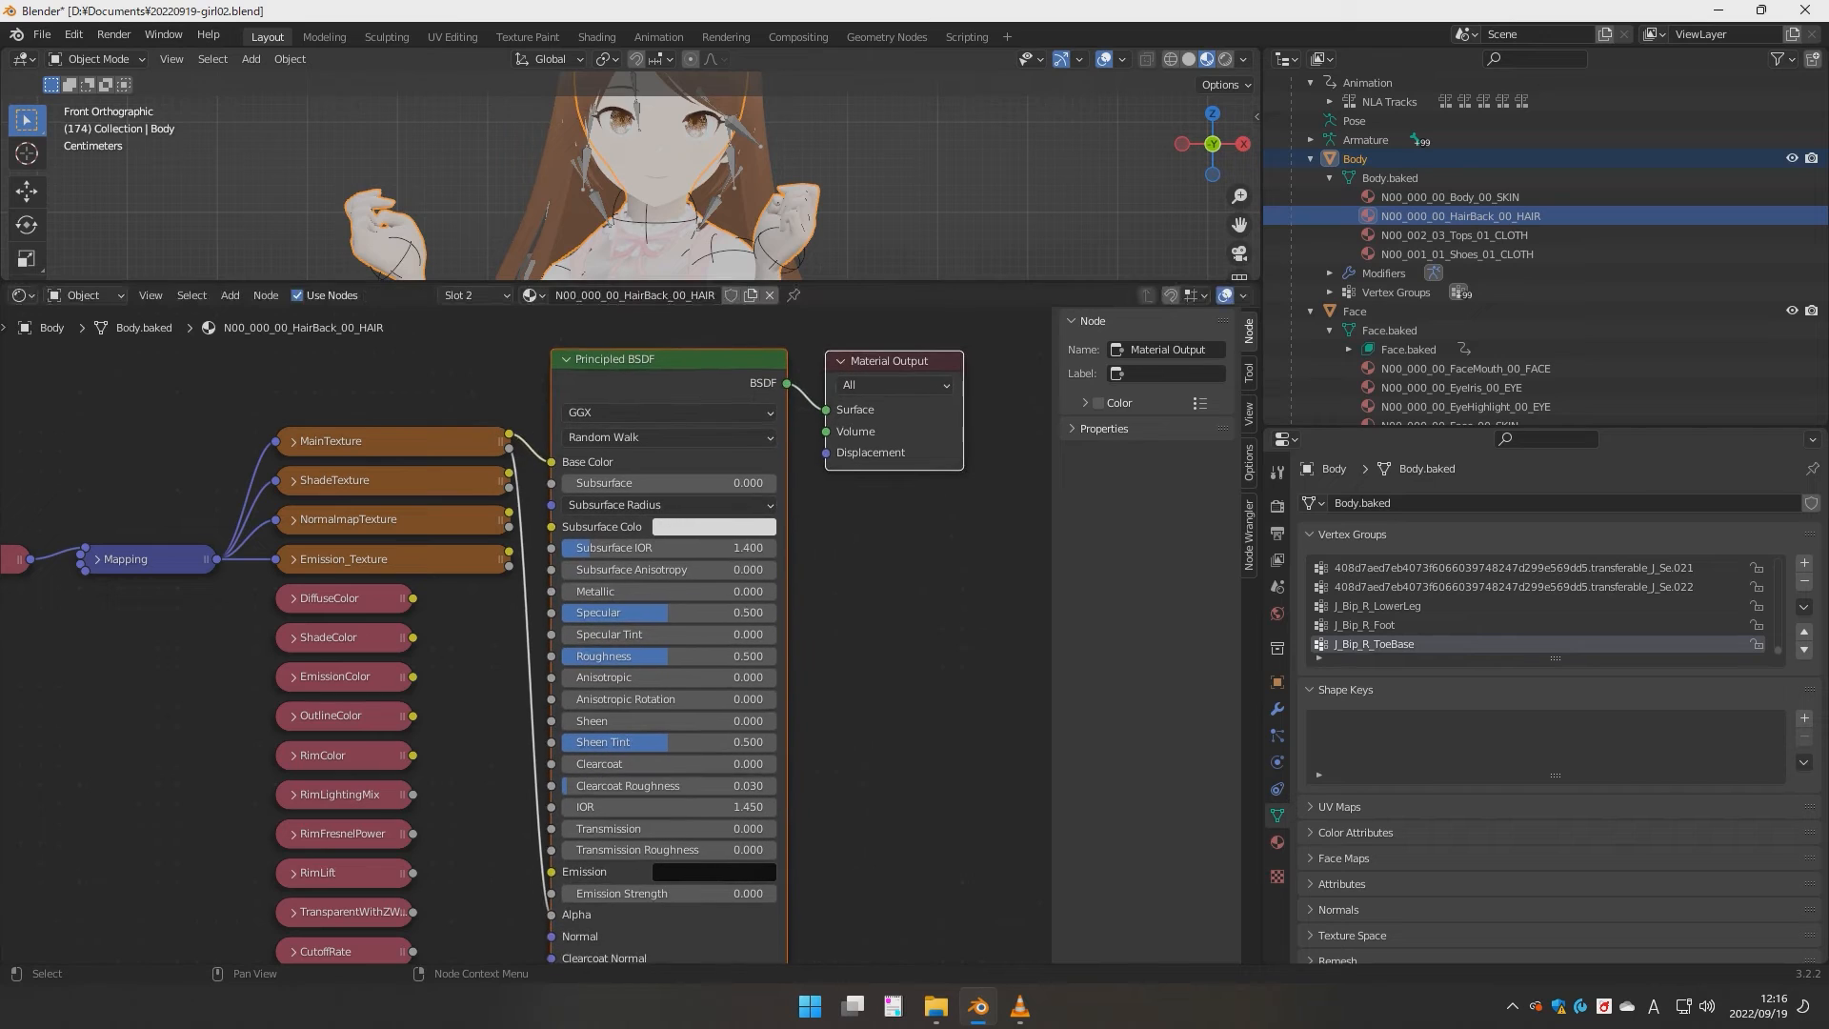
drag(552, 915, 551, 871)
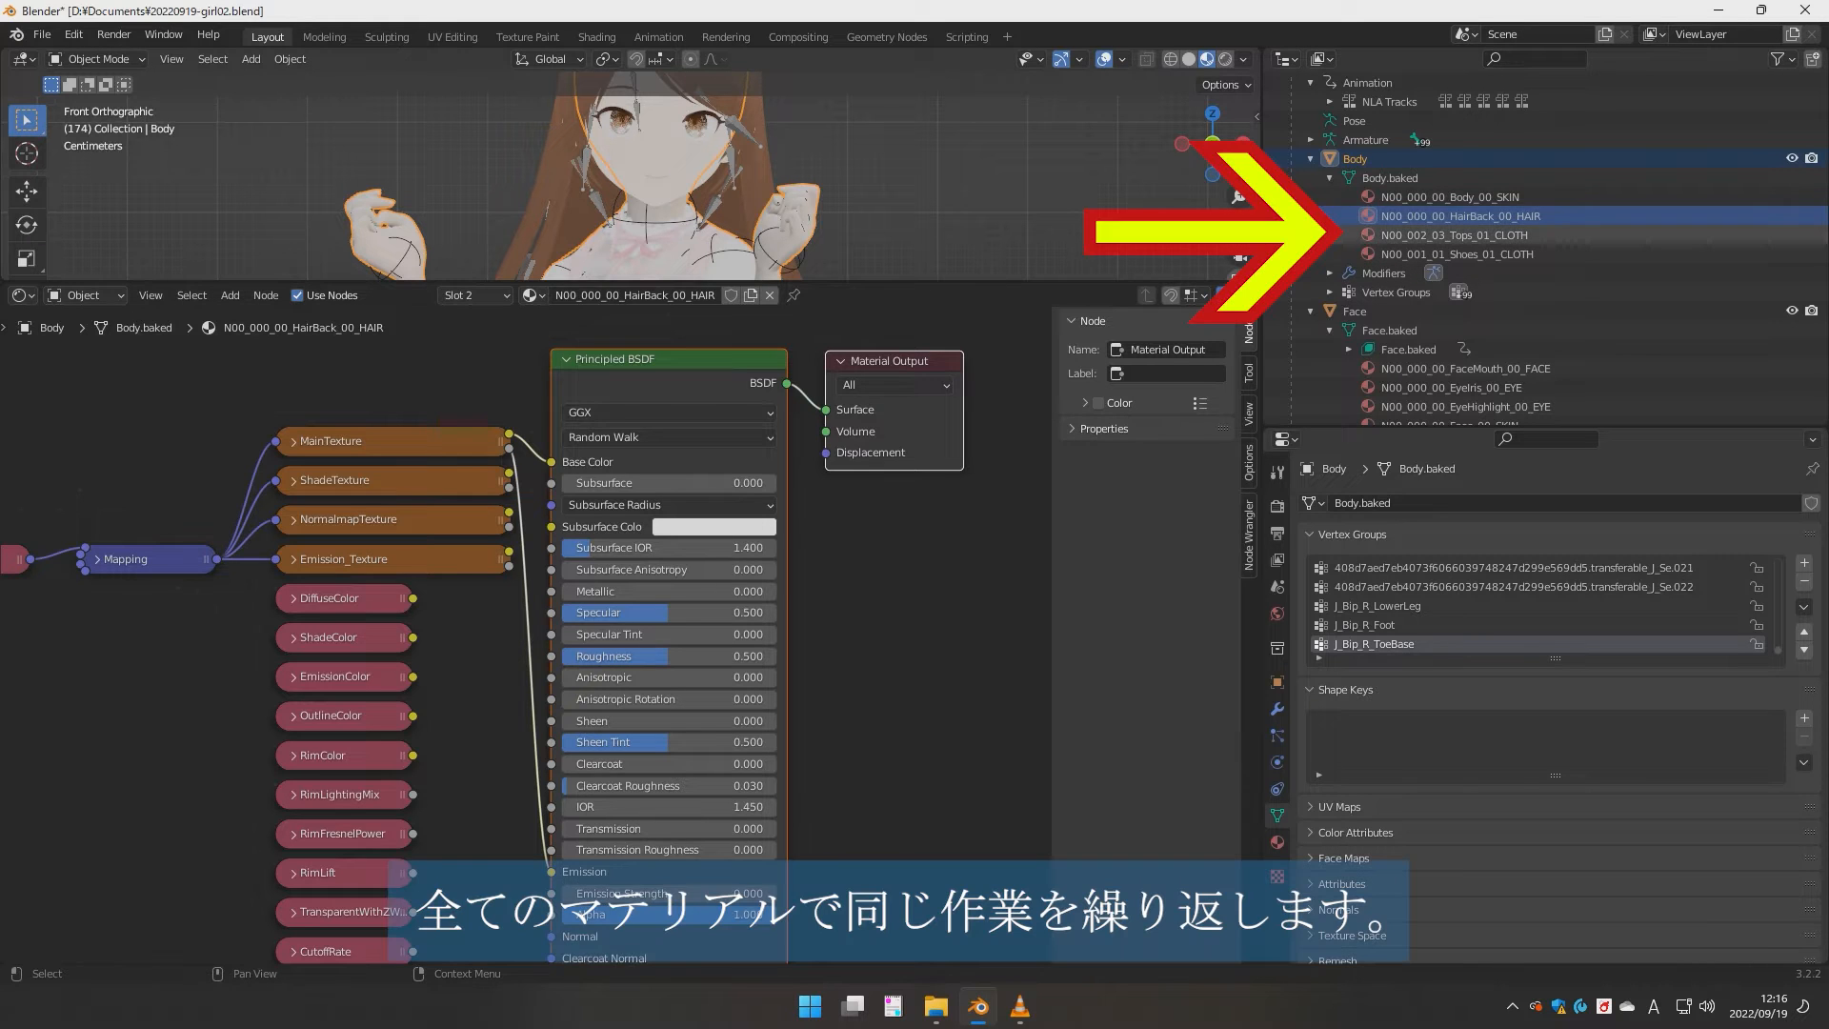
- In the N00_002_03_Tops_01_CLOTH material, replace the MToon shader and output nodes with the copied Principled BSDF and Material Output
click(1453, 235)
drag(849, 730, 568, 420)
key(x)
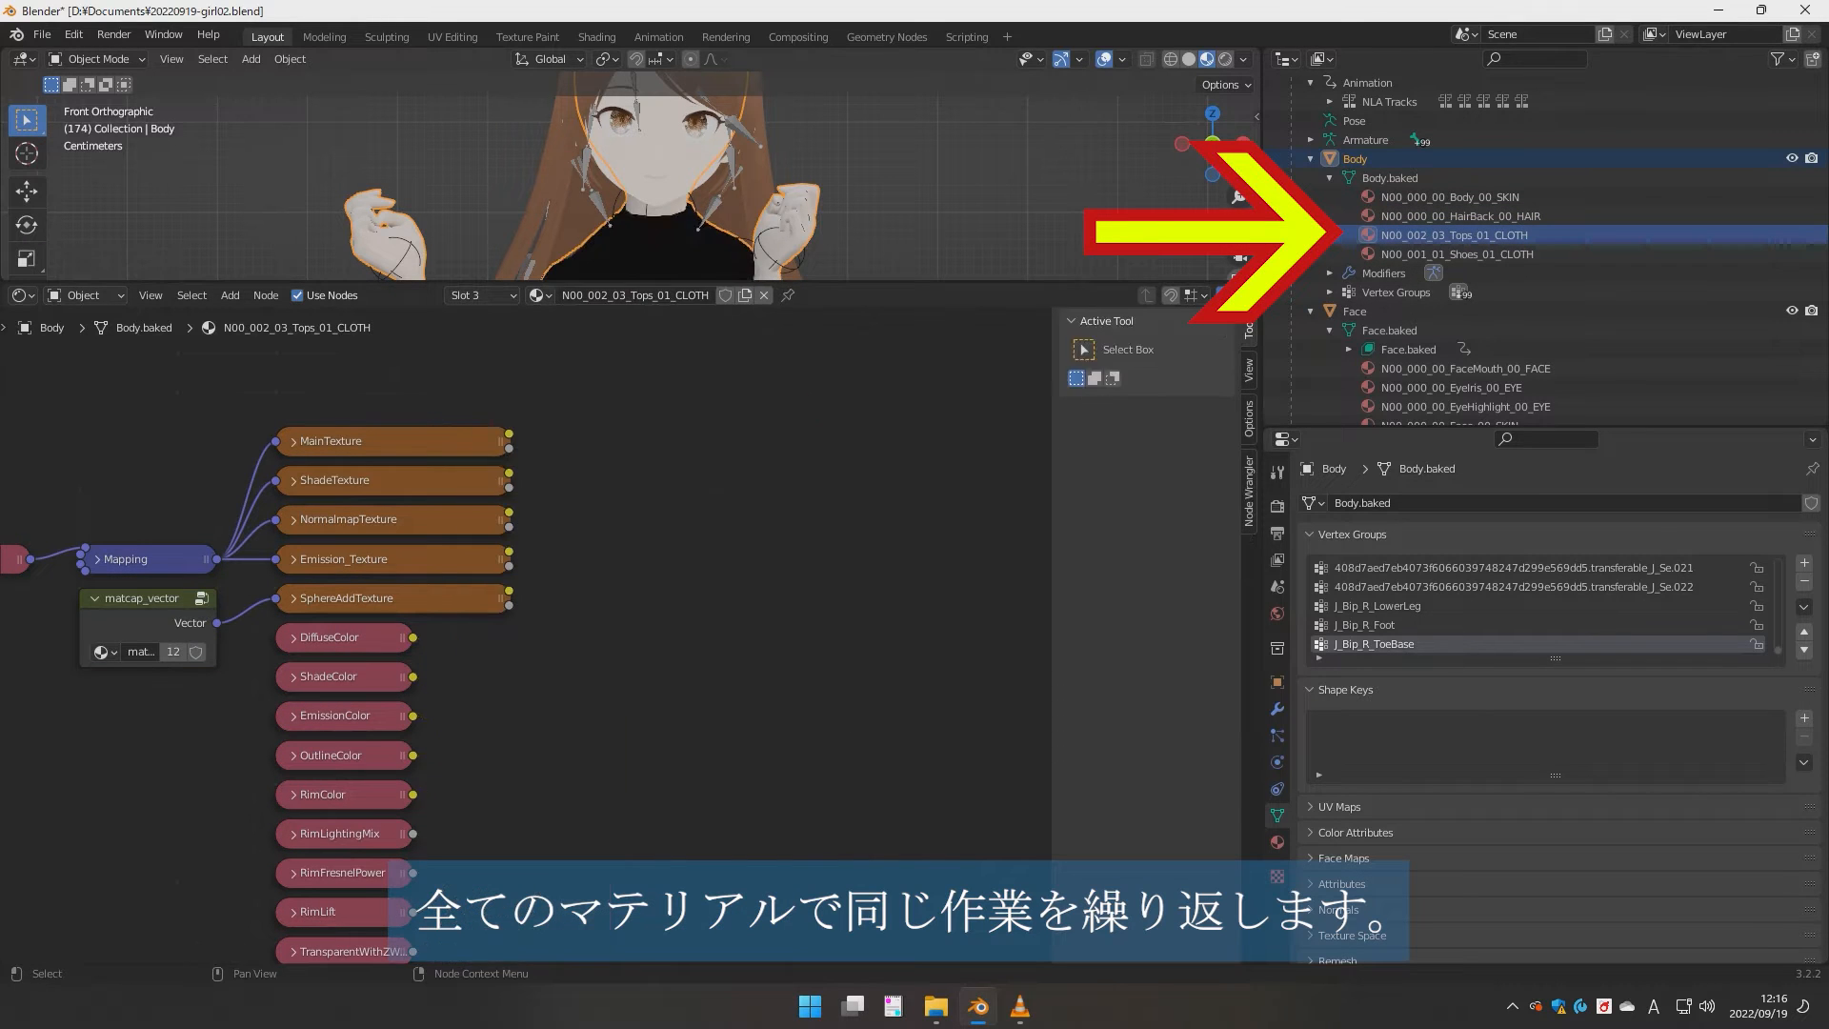
key(ctrl+v)
- Link the Tops material's MainTexture to the Principled BSDF's Base Color and Emission inputs
alt+right_drag(440, 438, 624, 456)
alt+right_drag(459, 445, 619, 459)
drag(550, 915, 551, 871)
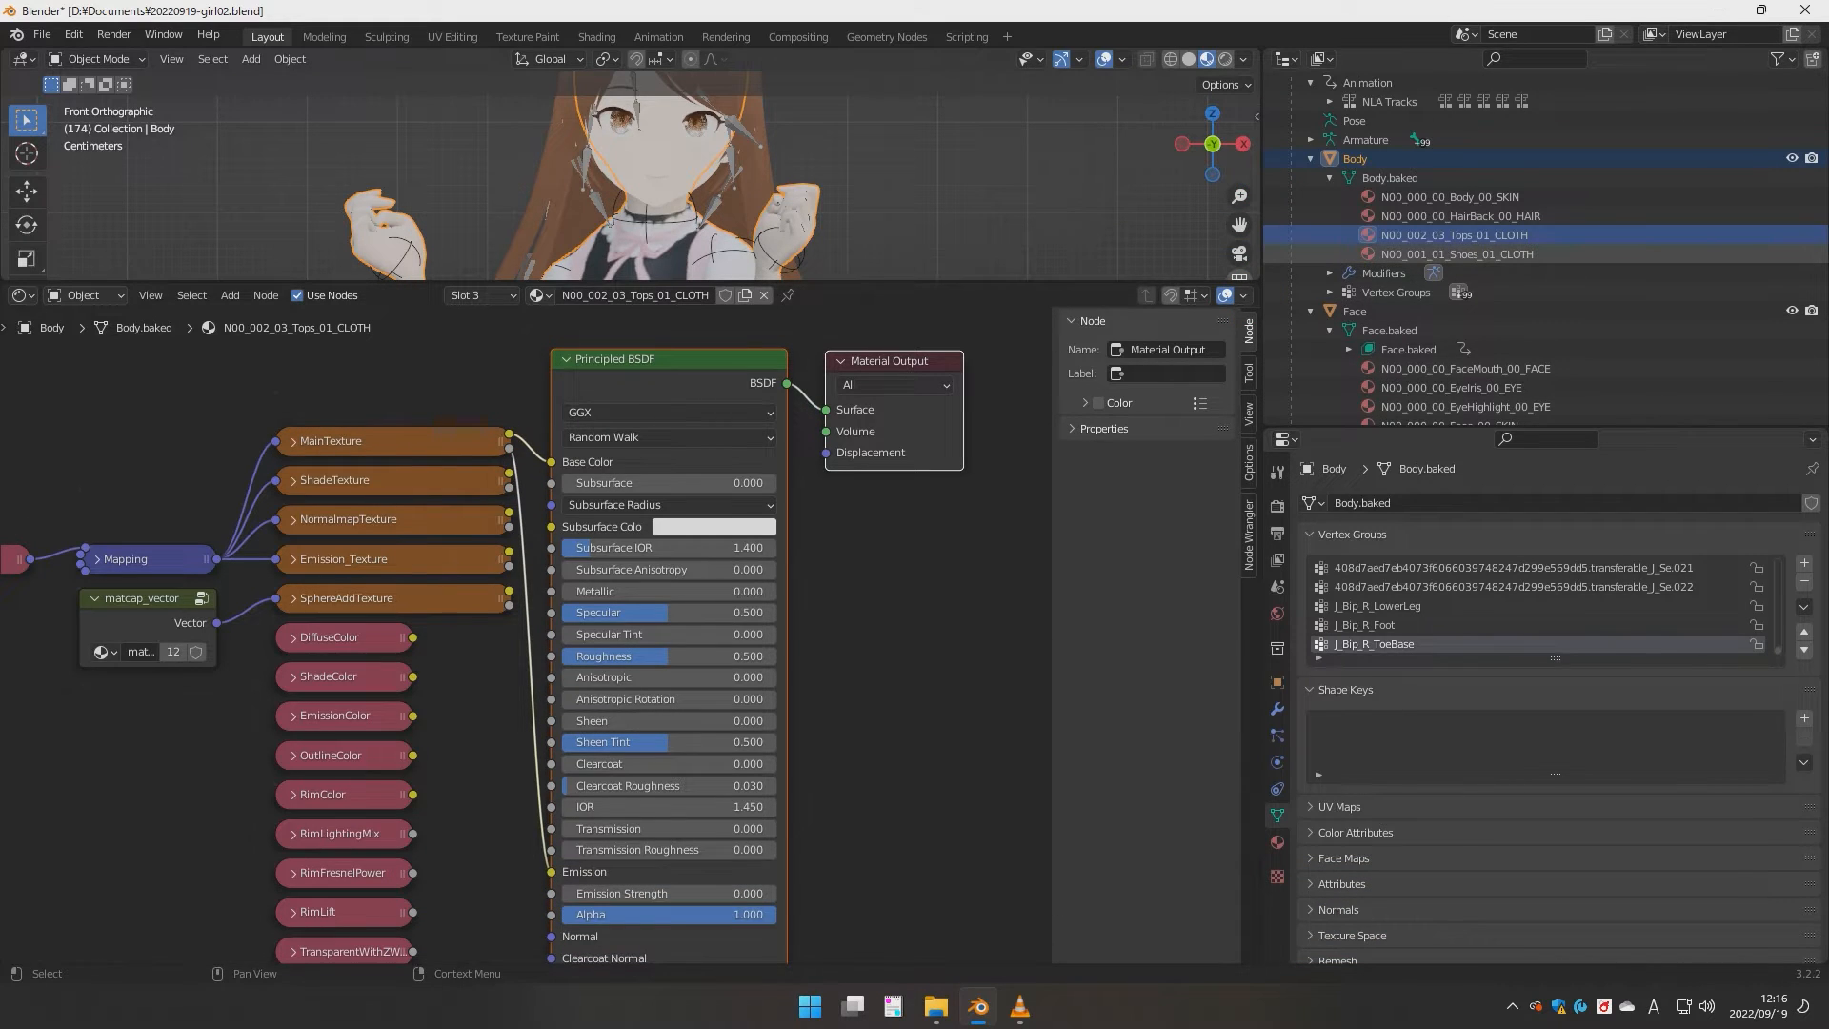
- In the N00_001_01_Shoes_01_CLOTH material, replace the MToon shader and output with the copied Principled BSDF setup, linking MainTexture to Base Color and Emission
click(1457, 255)
drag(930, 727, 550, 915)
key(x)
key(ctrl+v)
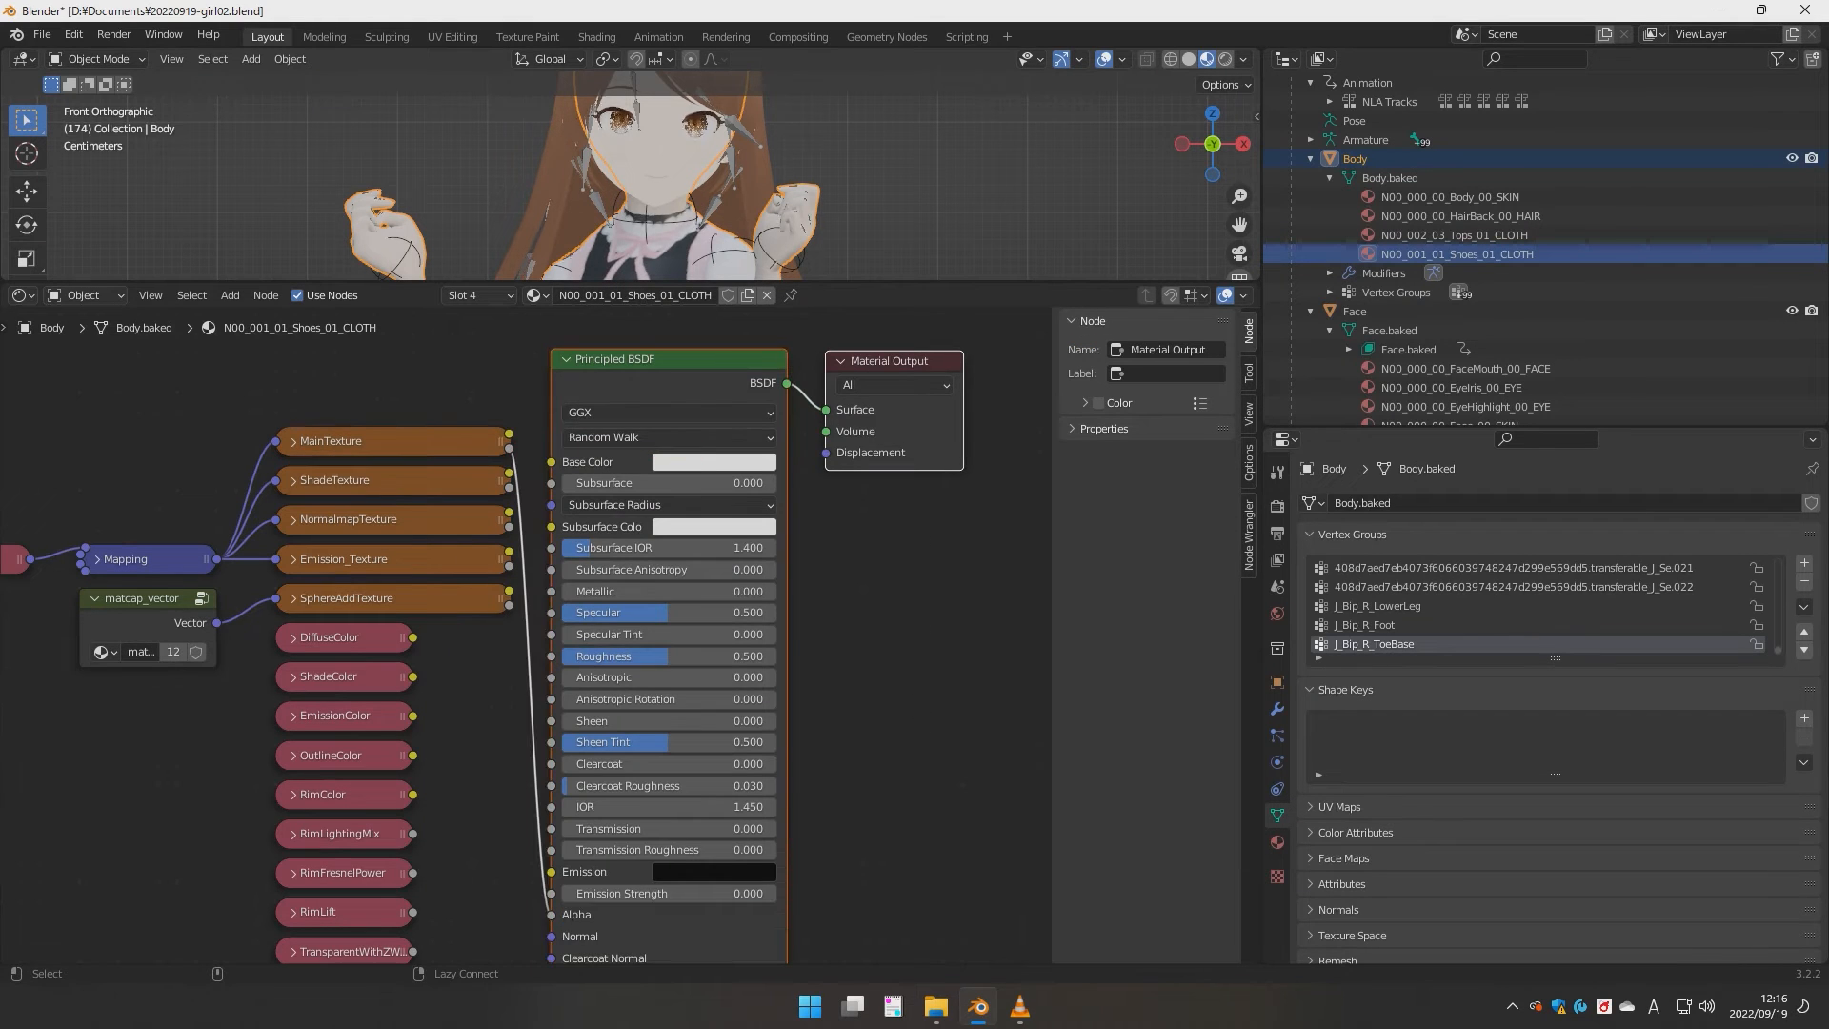
drag(508, 434, 551, 462)
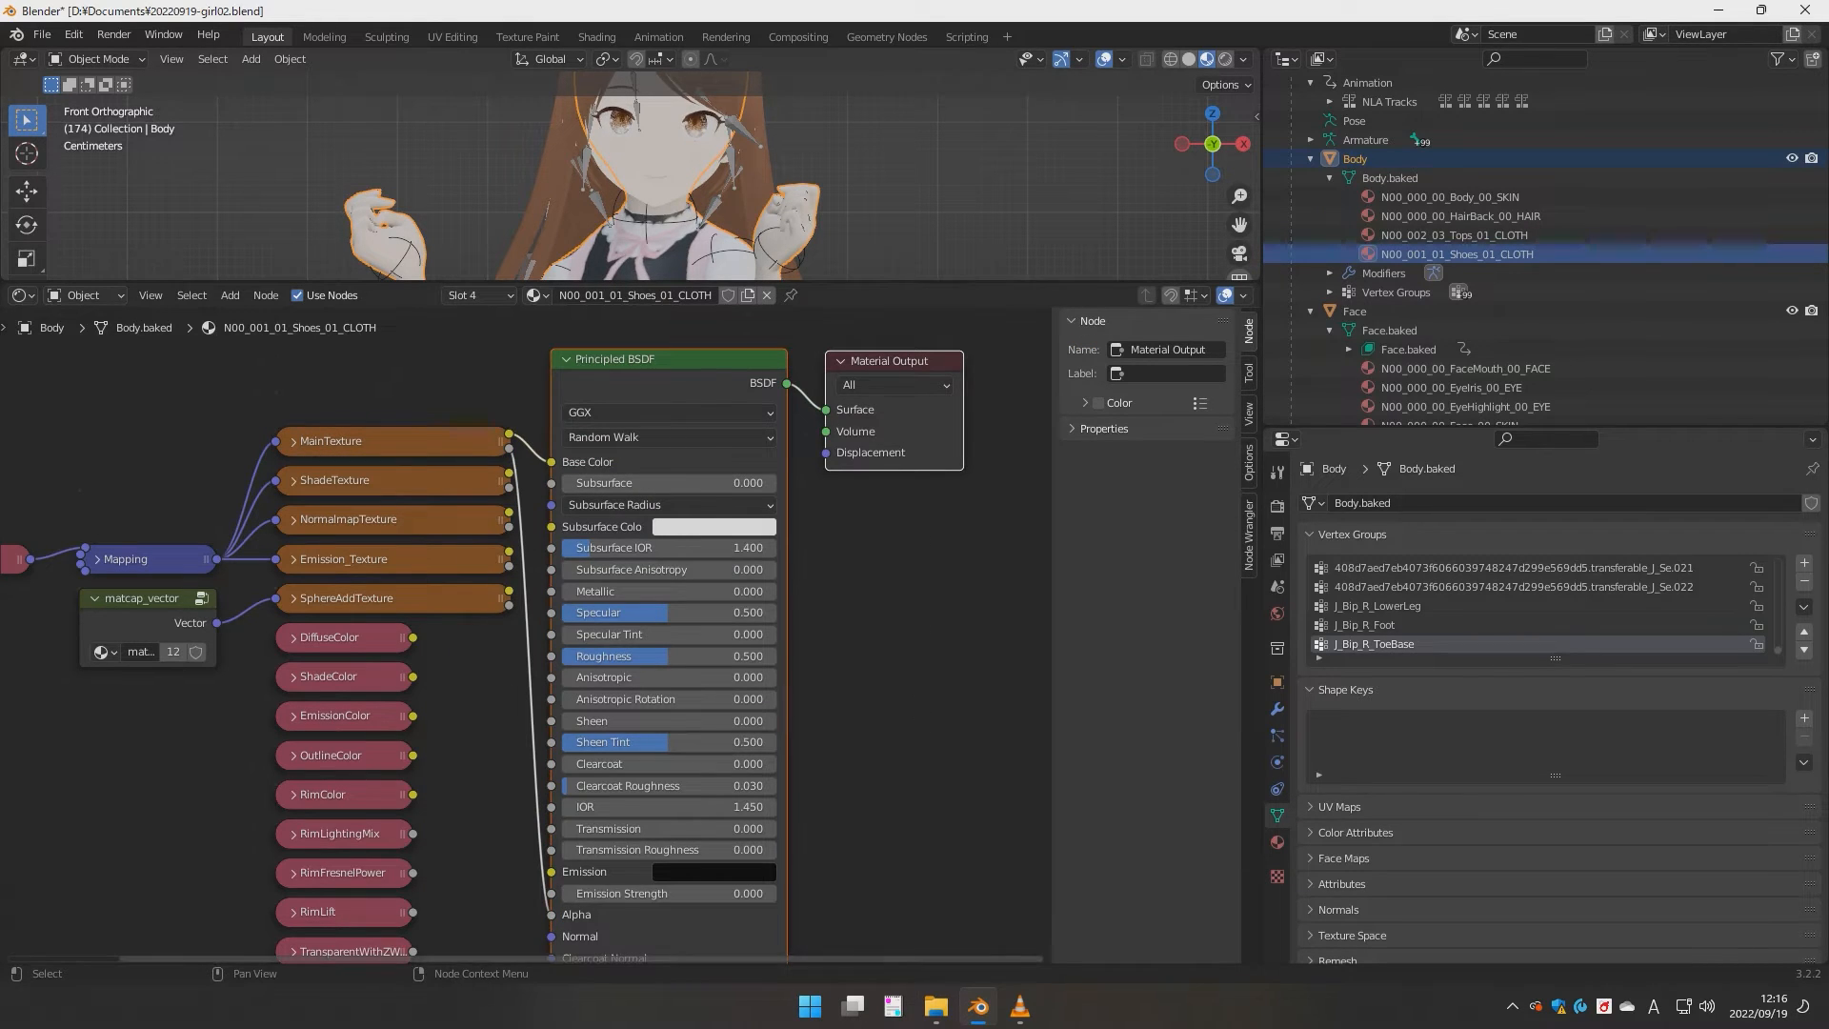
drag(550, 914, 551, 871)
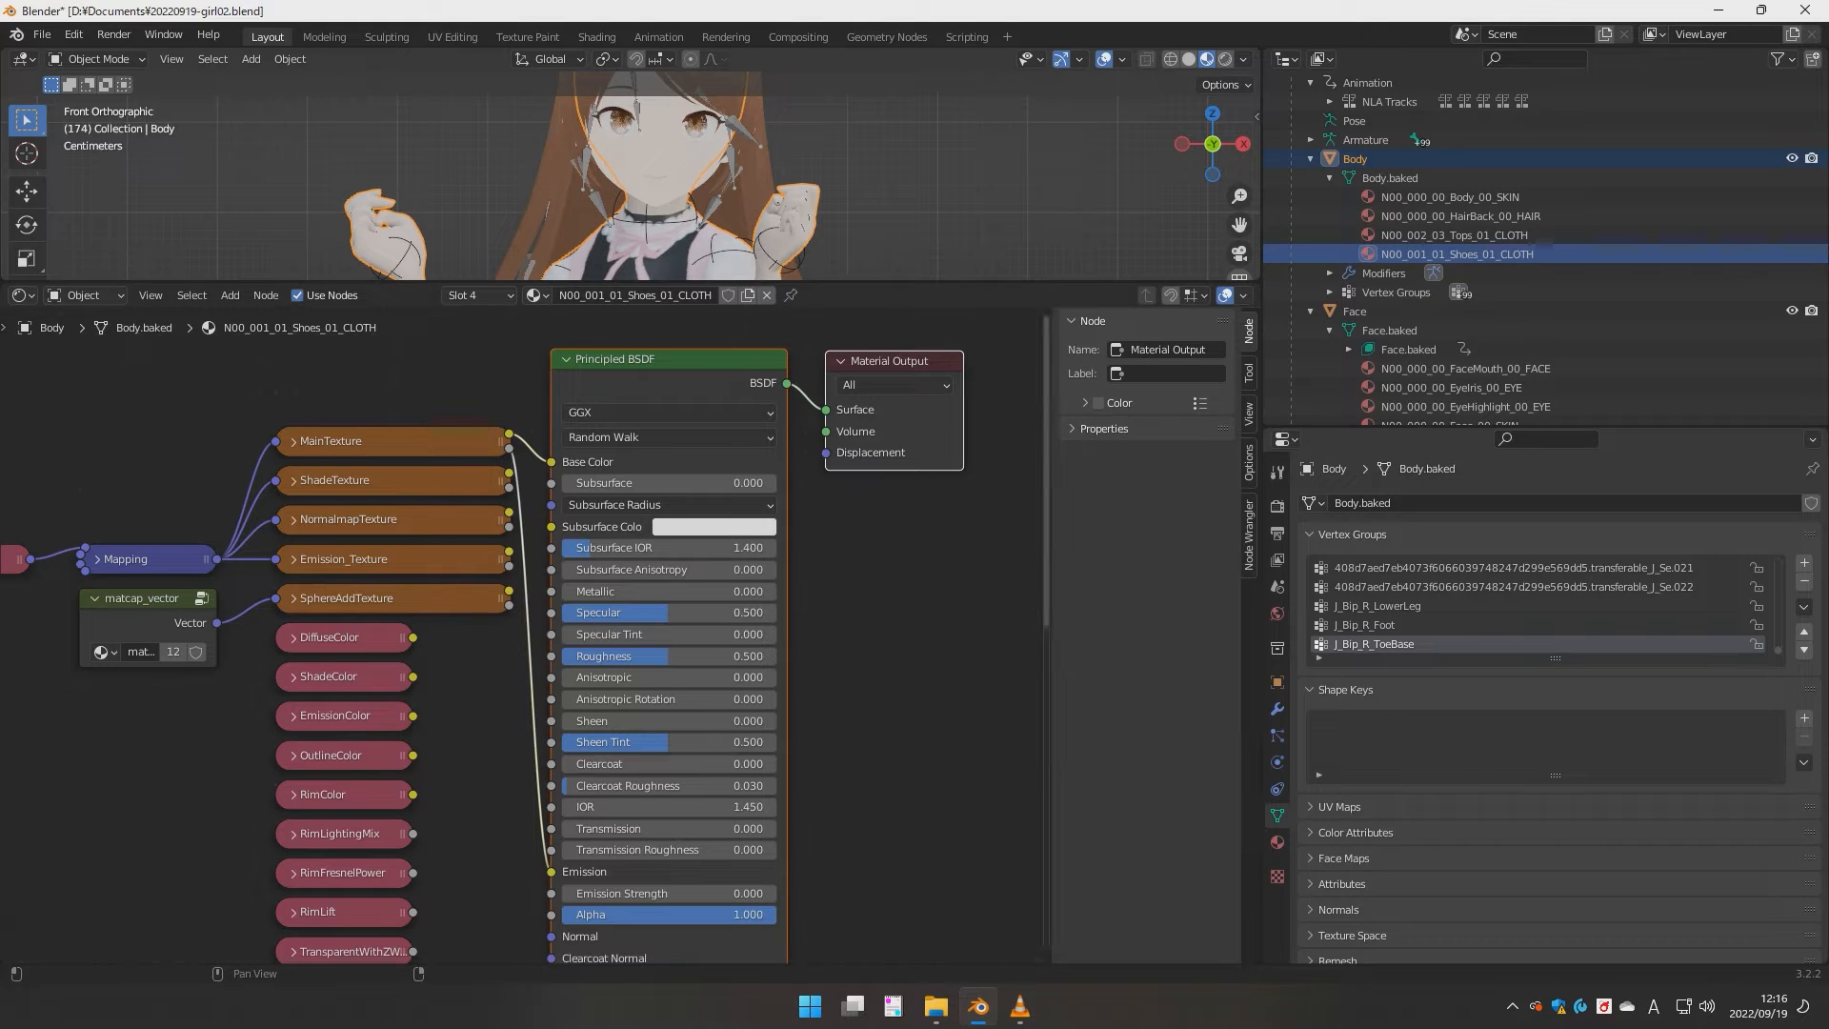
- In the N00_000_00_FaceMouth_00_FACE material, replace the MToon shader and output with the copied Principled BSDF setup, linking MainTexture to Base Color and Emission
click(1465, 368)
drag(793, 686, 551, 914)
key(x)
key(ctrl+v)
drag(509, 434, 550, 462)
click(545, 911)
drag(551, 915, 551, 872)
- In the N00_000_00_EyeIris_00_EYE material, replace the MToon shader and output with the copied Principled BSDF setup, linking MainTexture to Base Color and Emission
click(1420, 388)
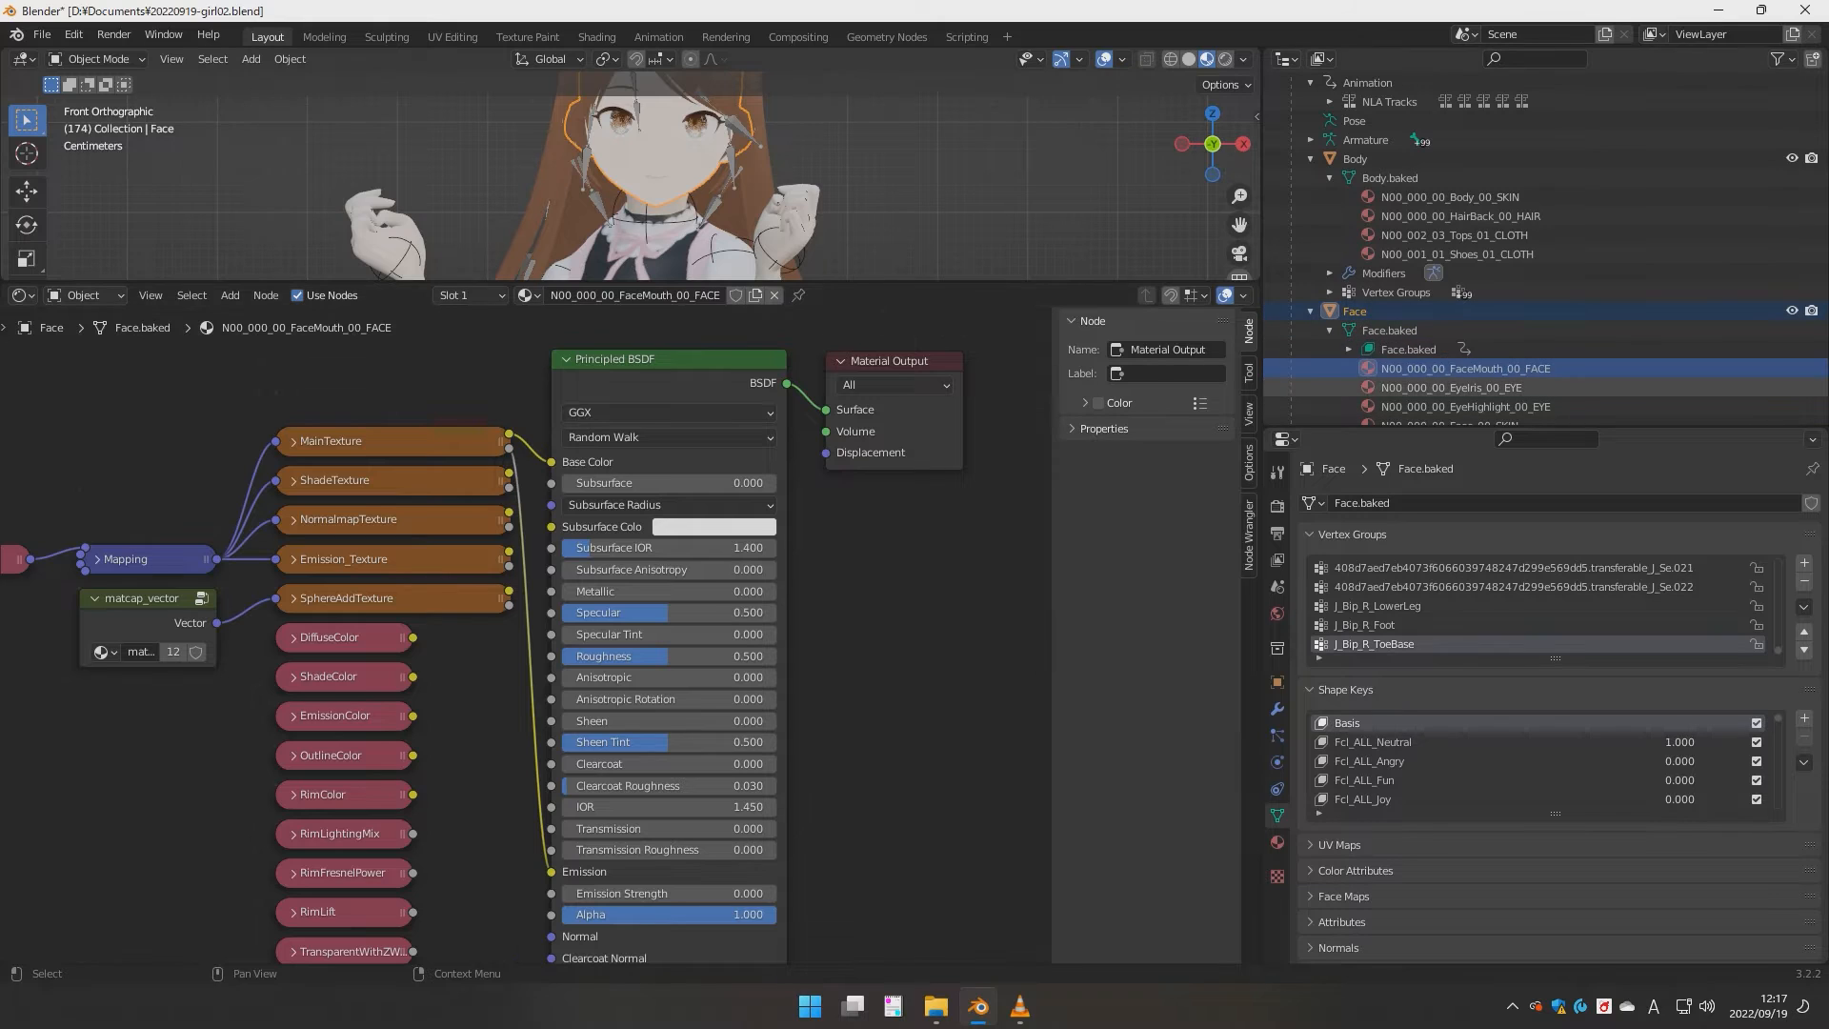
drag(796, 747, 551, 915)
key(x)
key(ctrl+v)
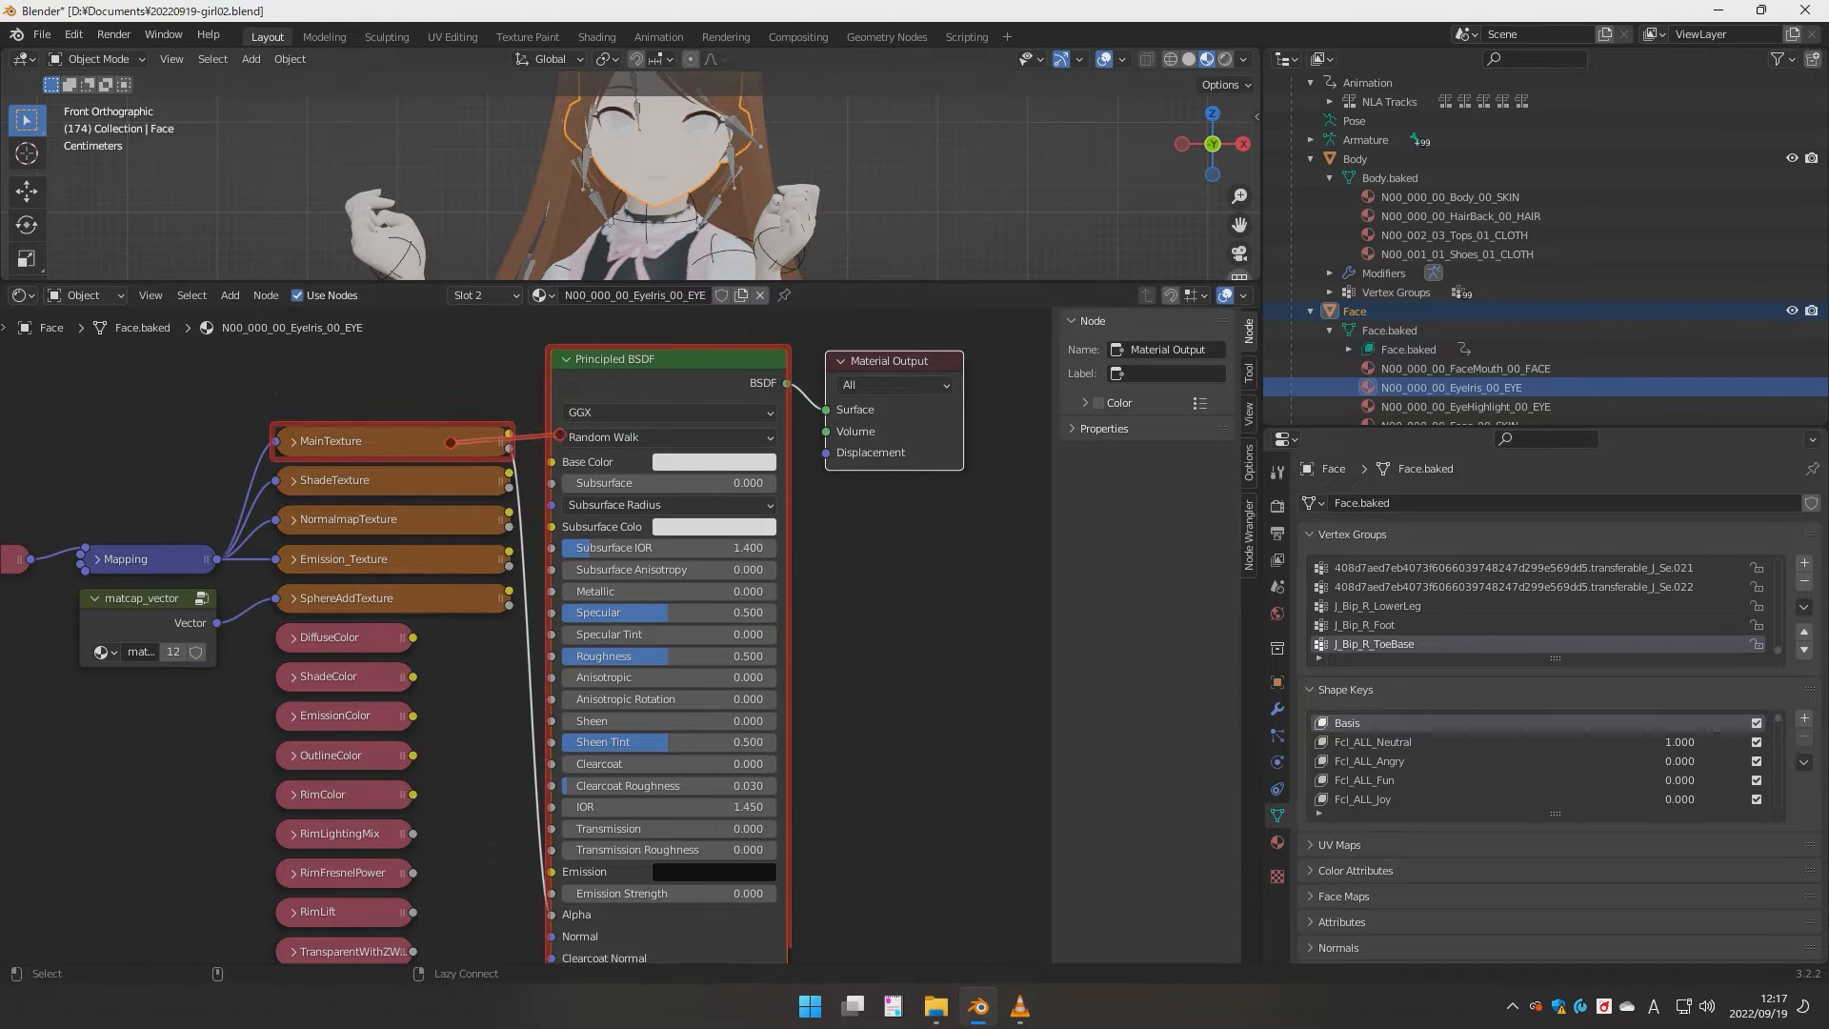
drag(510, 434, 550, 462)
drag(549, 914, 550, 871)
- Enlarge the outliner and, in N00_000_00_EyeHighlight_00_EYE, swap the MToon nodes for the copied Principled BSDF setup, linking MainTexture to Base Color and Emission
scroll(1523, 350, down, 3)
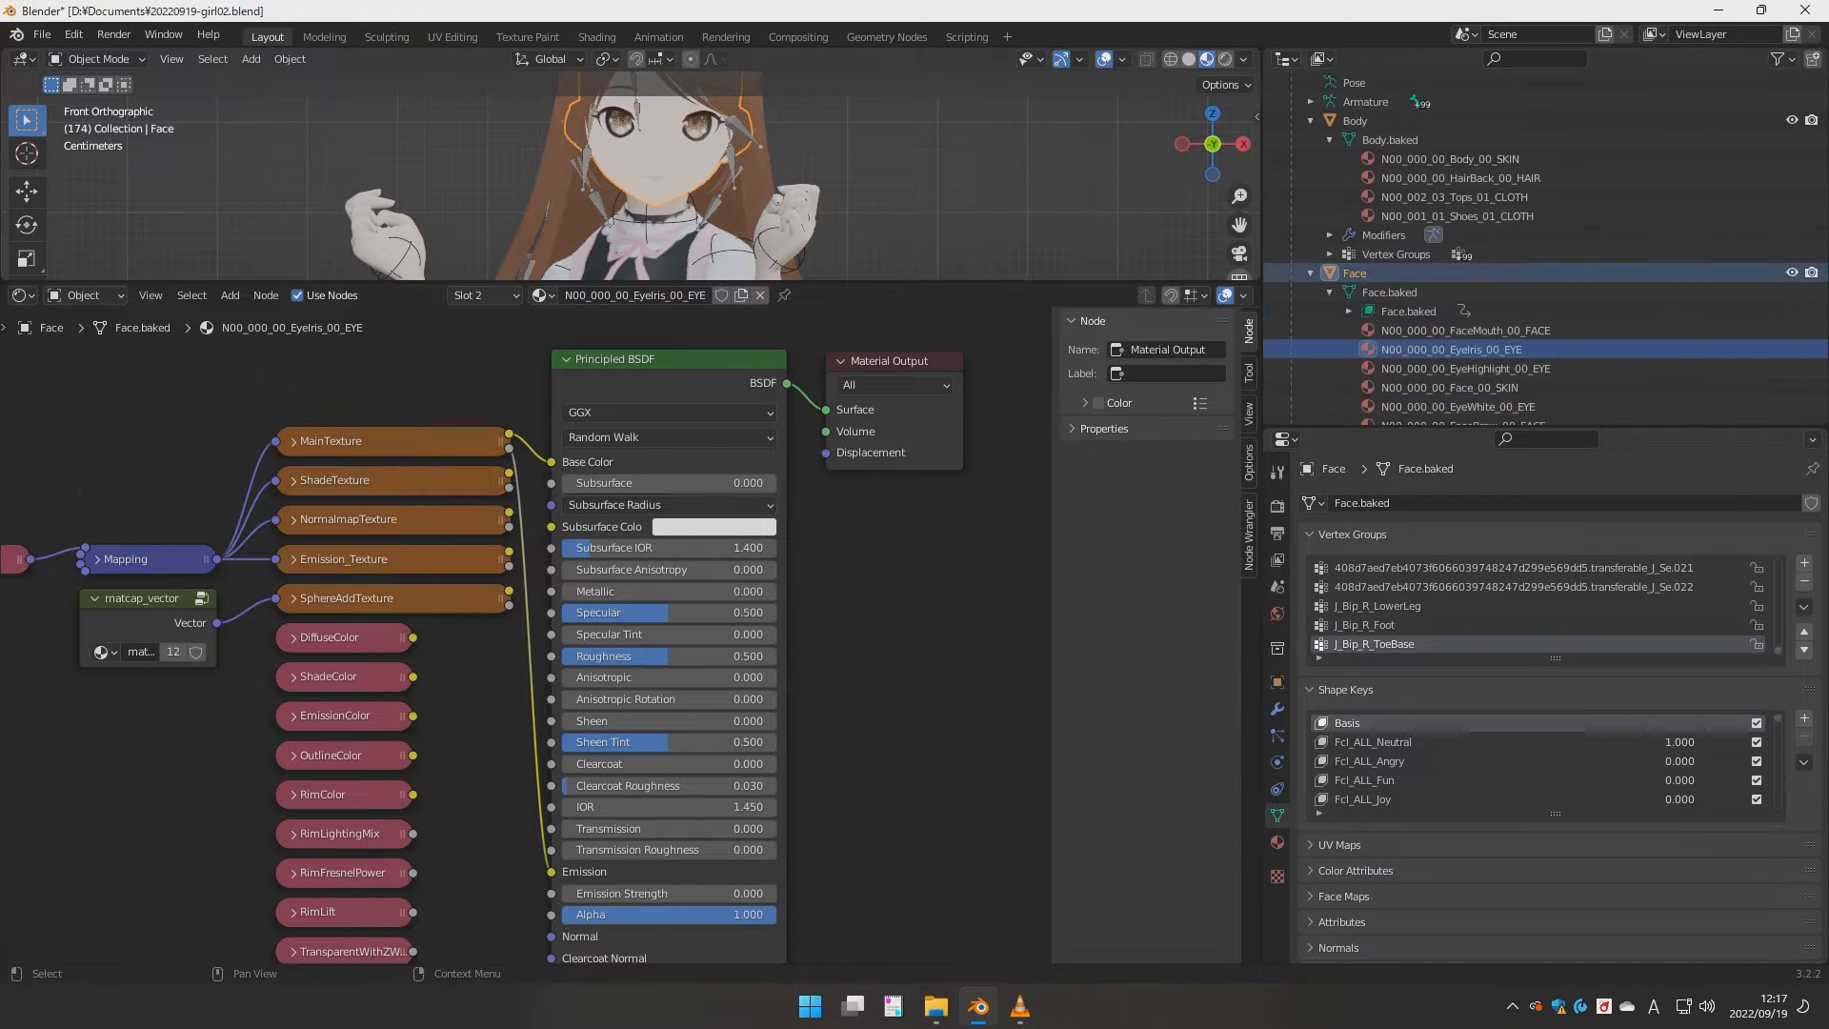
drag(1524, 426, 1524, 614)
click(1464, 384)
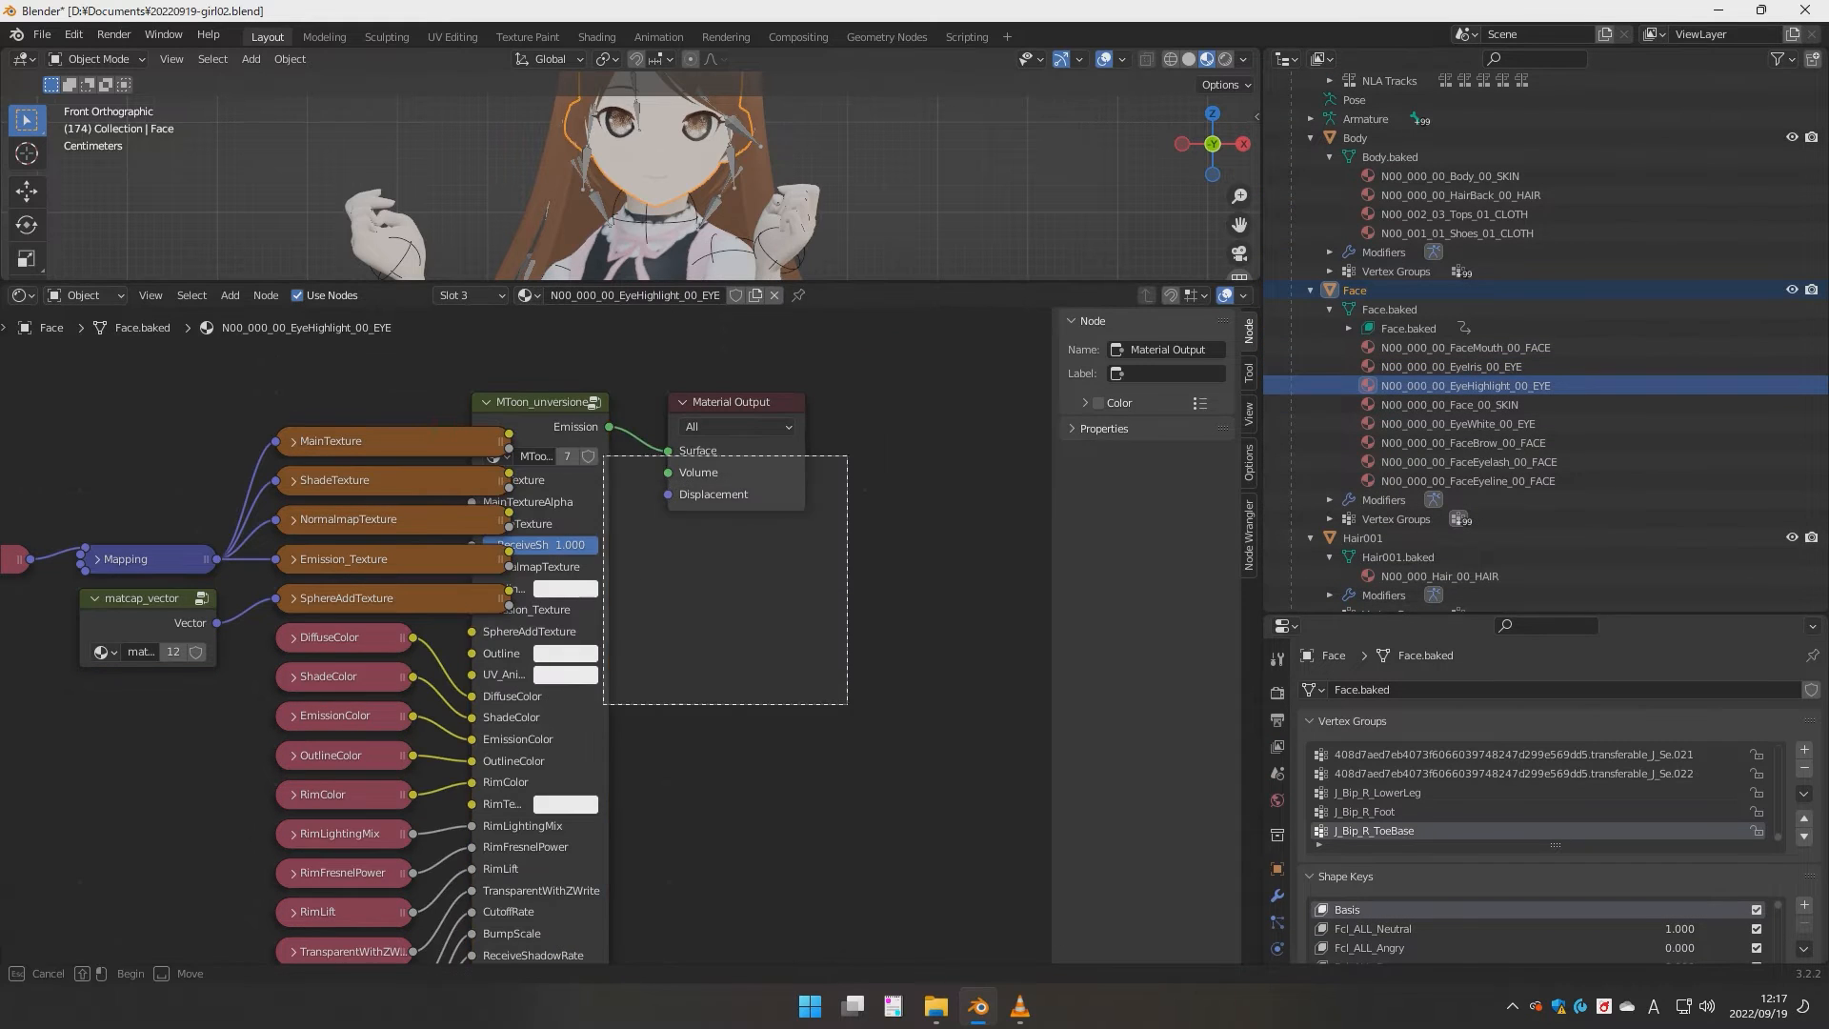
key(ctrl+v)
alt+right_drag(469, 438, 678, 454)
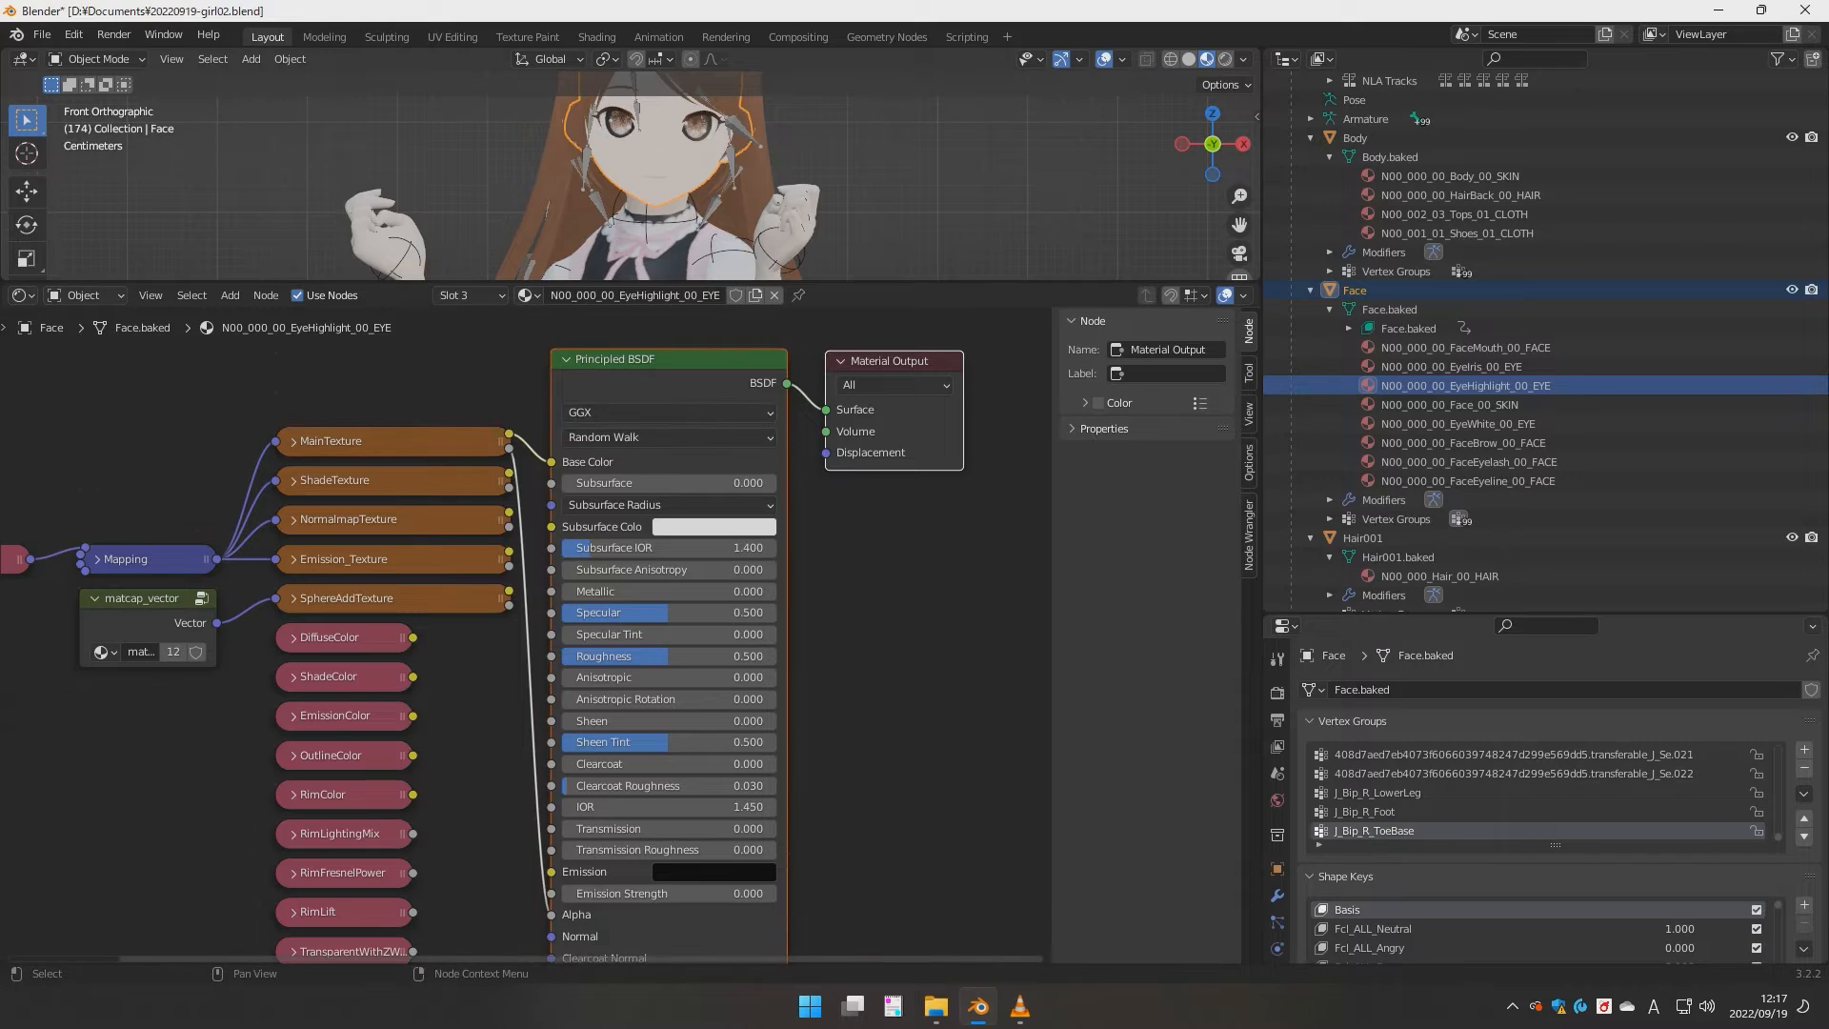
drag(550, 915, 550, 871)
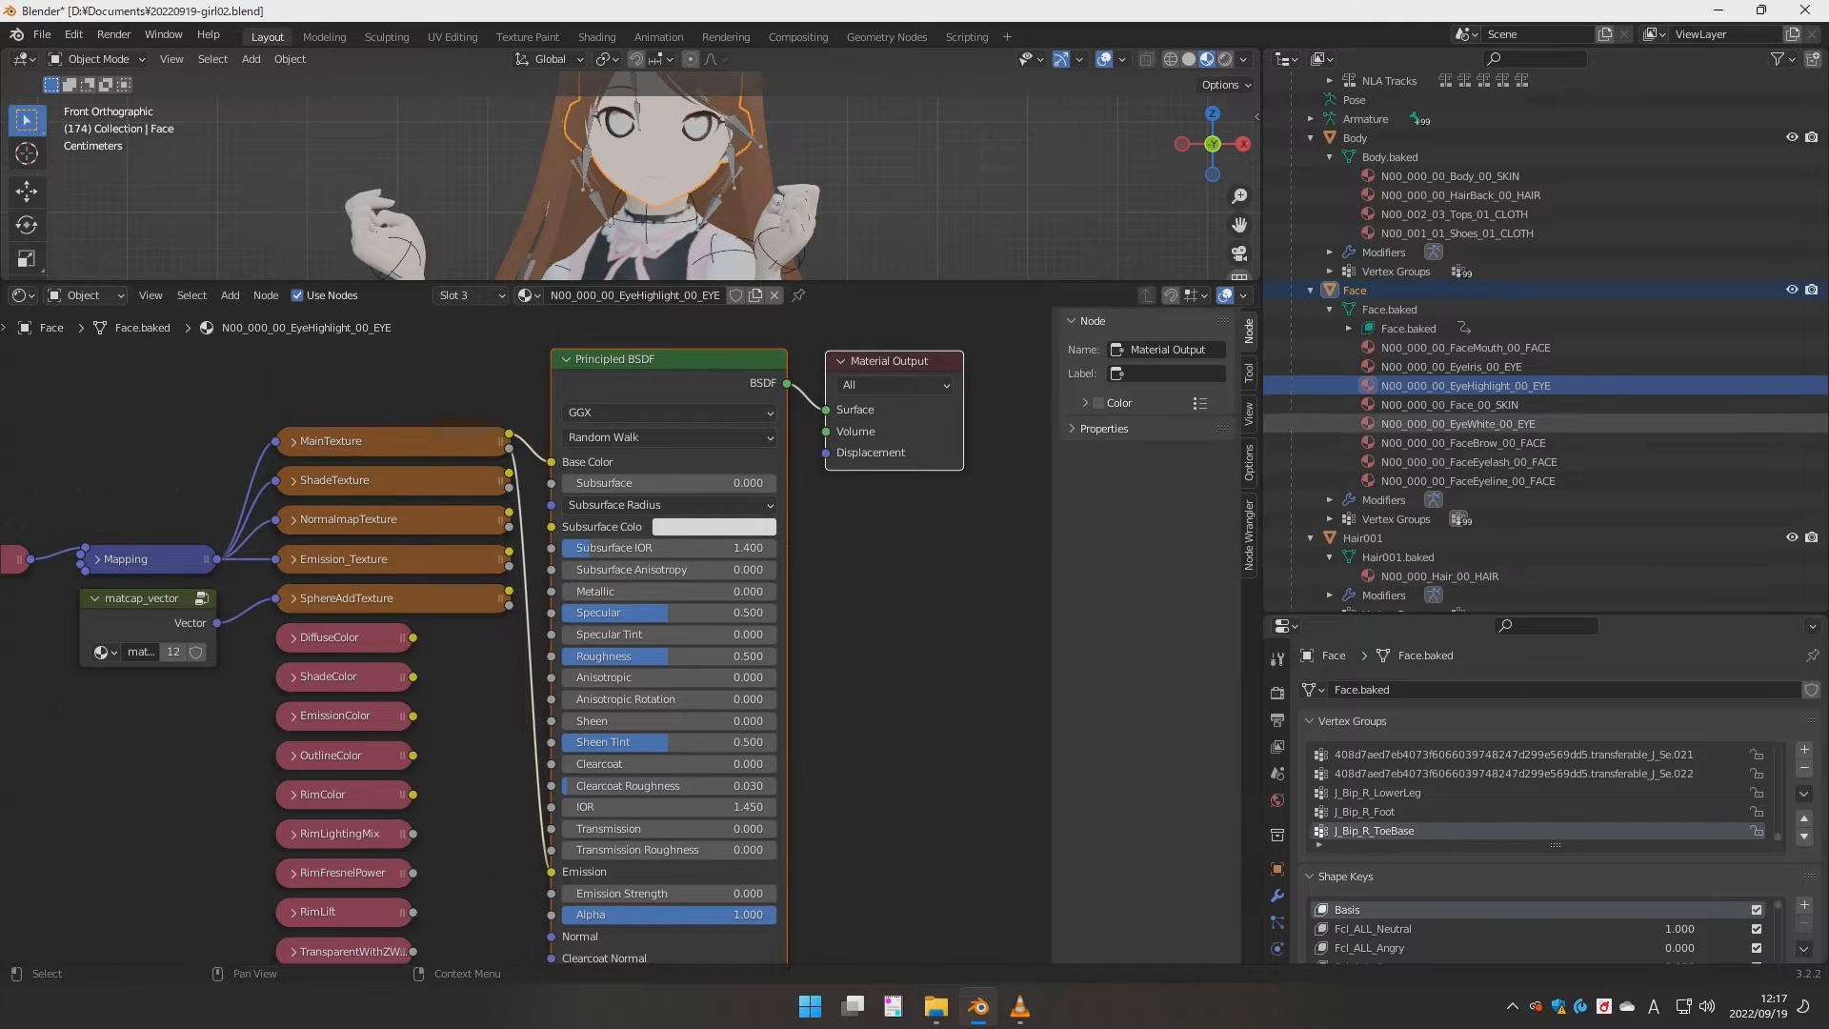
- In the N00_000_00_Face_00_SKIN material, replace the MToon shader and output with the copied Principled BSDF setup, linking MainTexture to Base Color and Emission
click(1428, 405)
drag(899, 700, 580, 429)
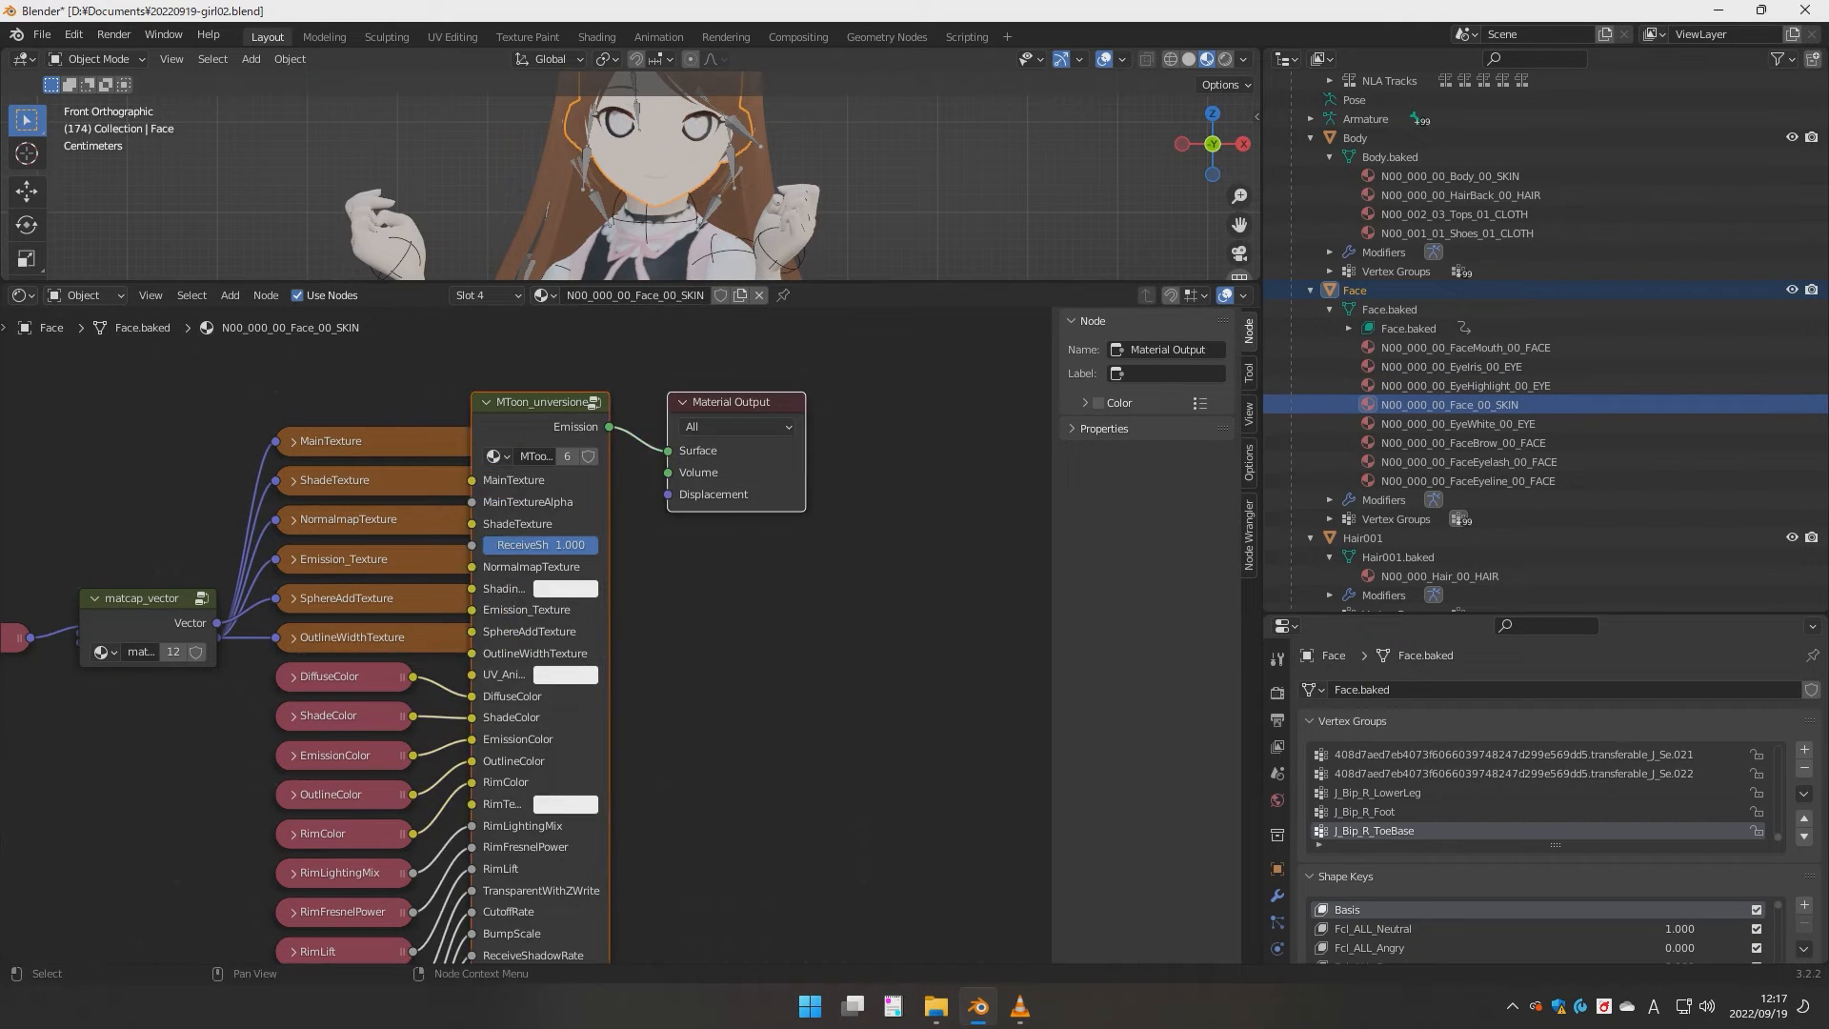
key(x)
key(ctrl+v)
alt+right_drag(455, 444, 702, 432)
drag(550, 914, 550, 872)
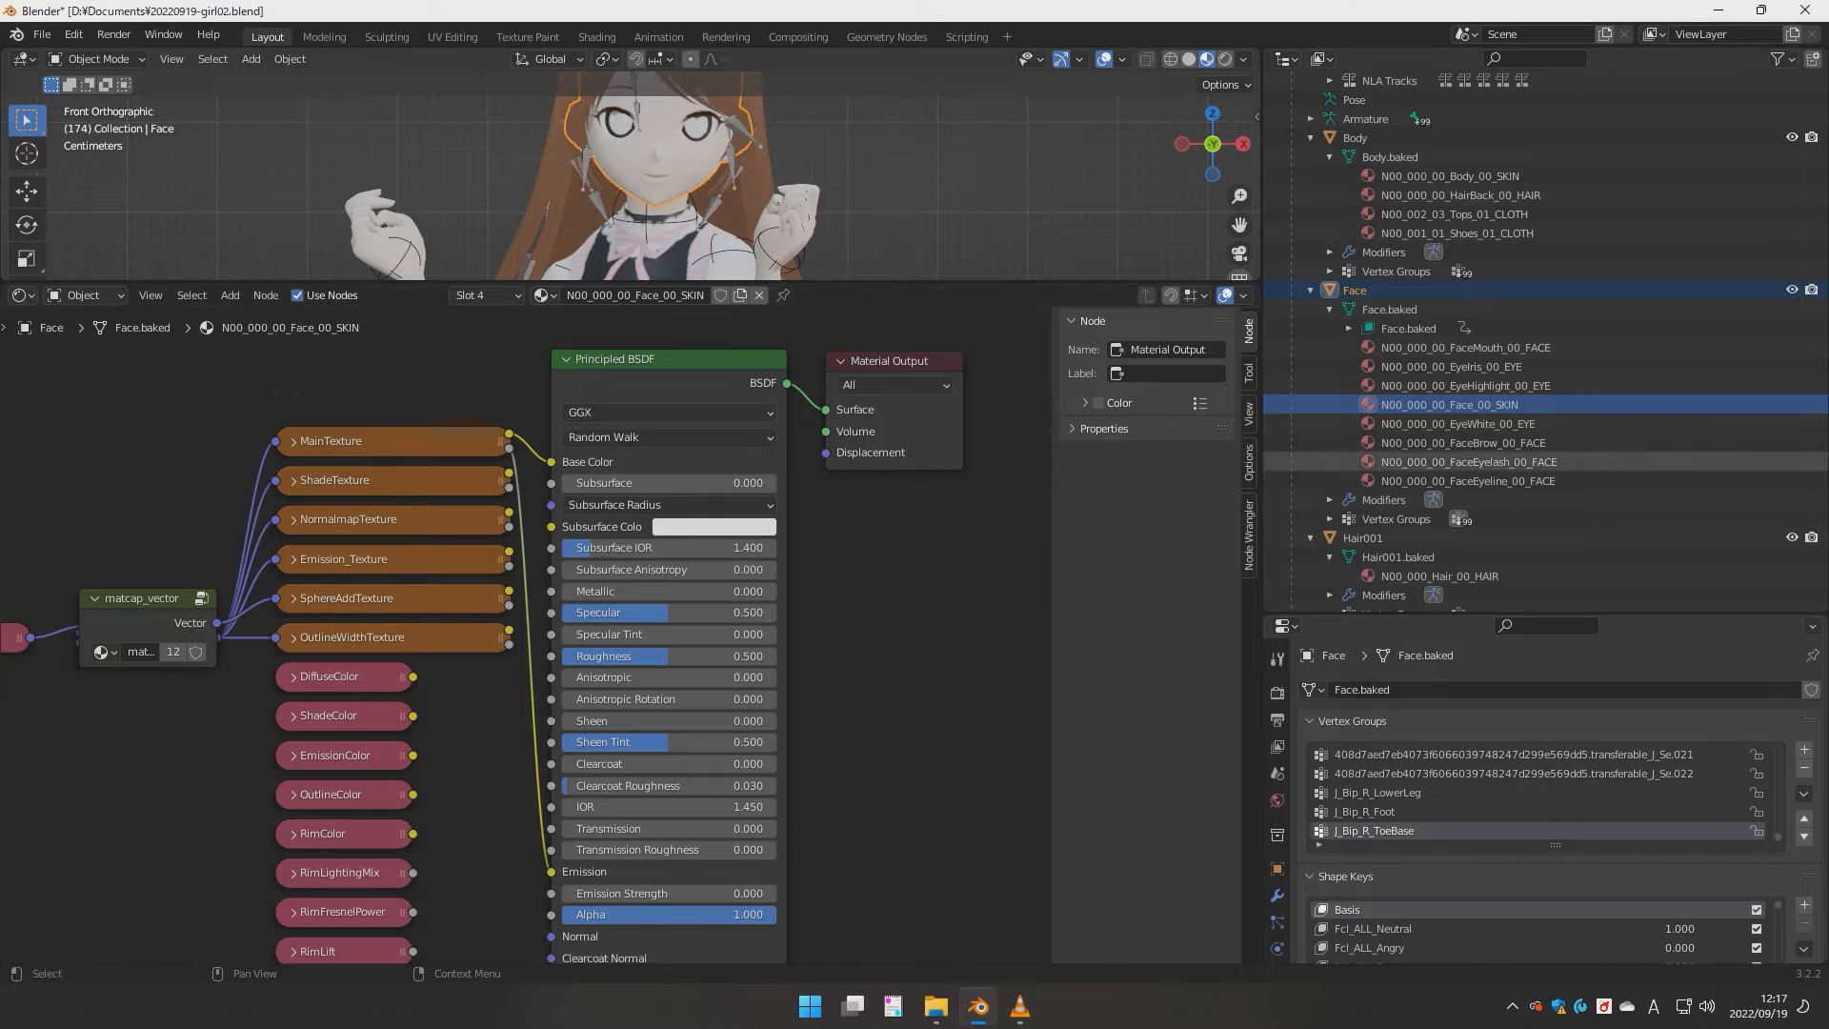
- In the N00_000_00_EyeWhite_00_EYE material, replace the MToon shader and output with the copied Principled BSDF setup, linking MainTexture to Base Color and Emission
click(1458, 424)
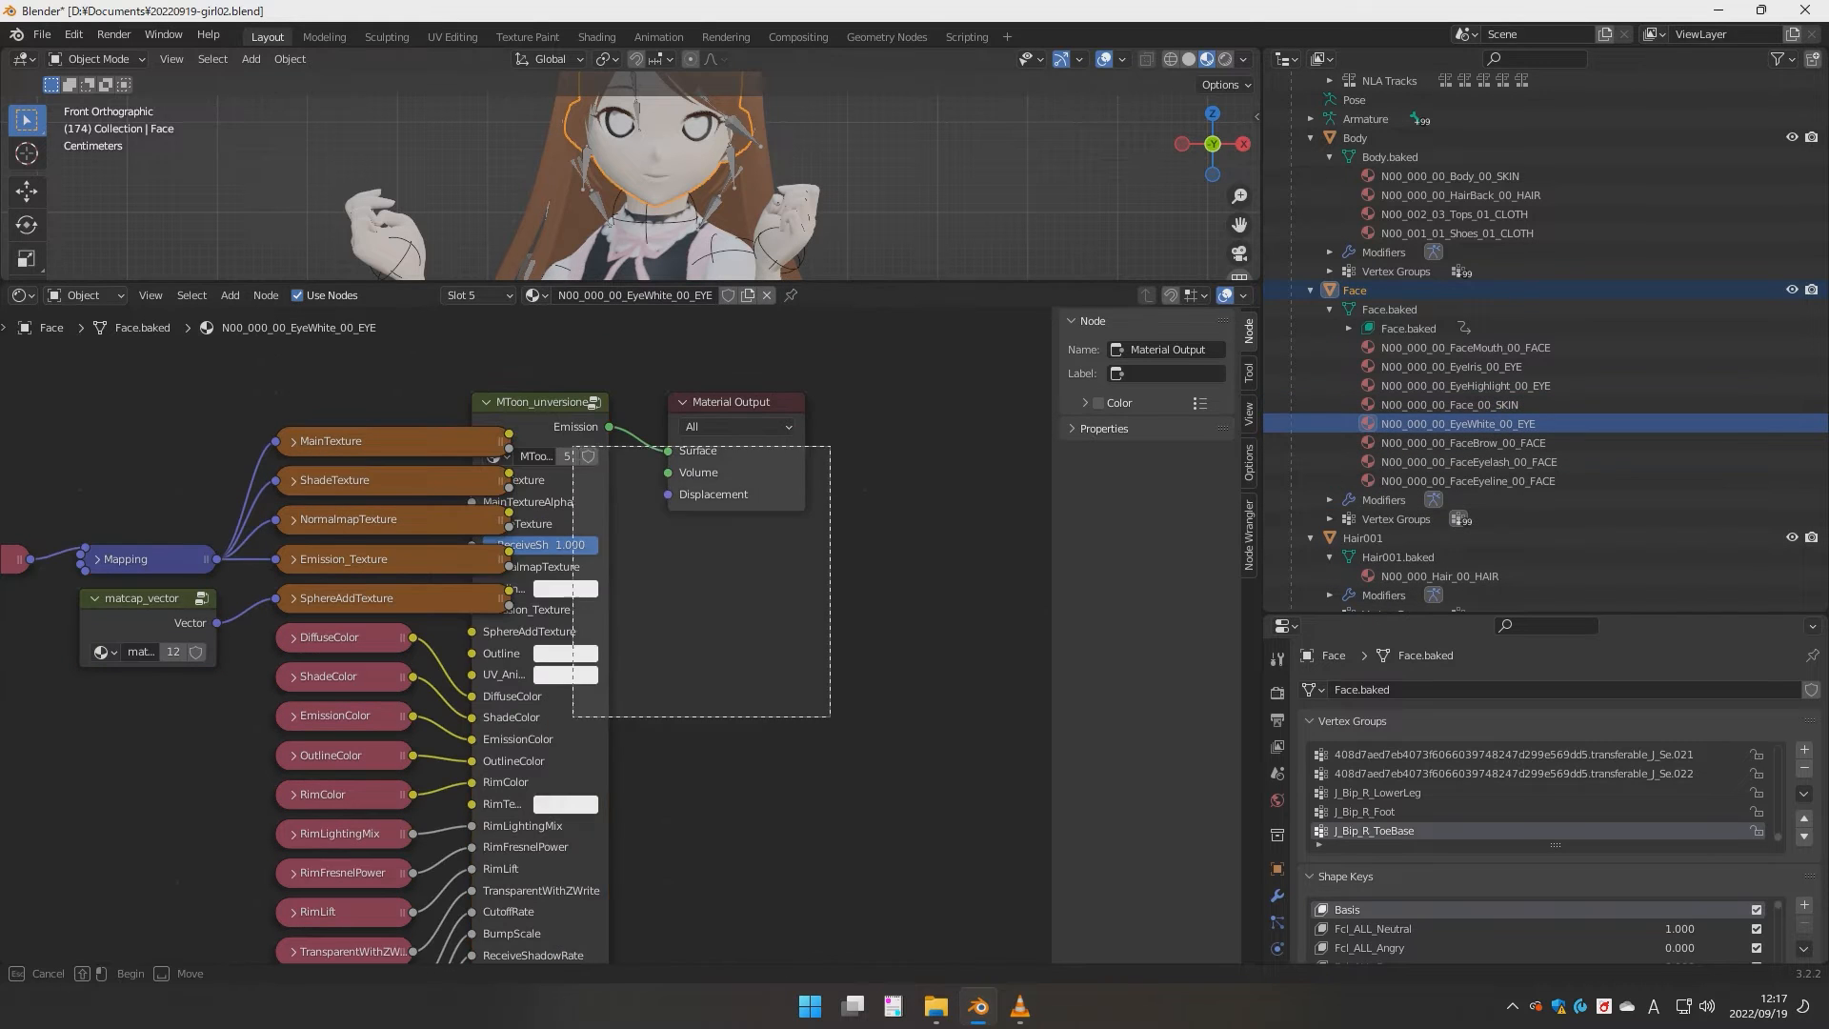
alt+right_drag(469, 441, 619, 444)
drag(551, 915, 552, 871)
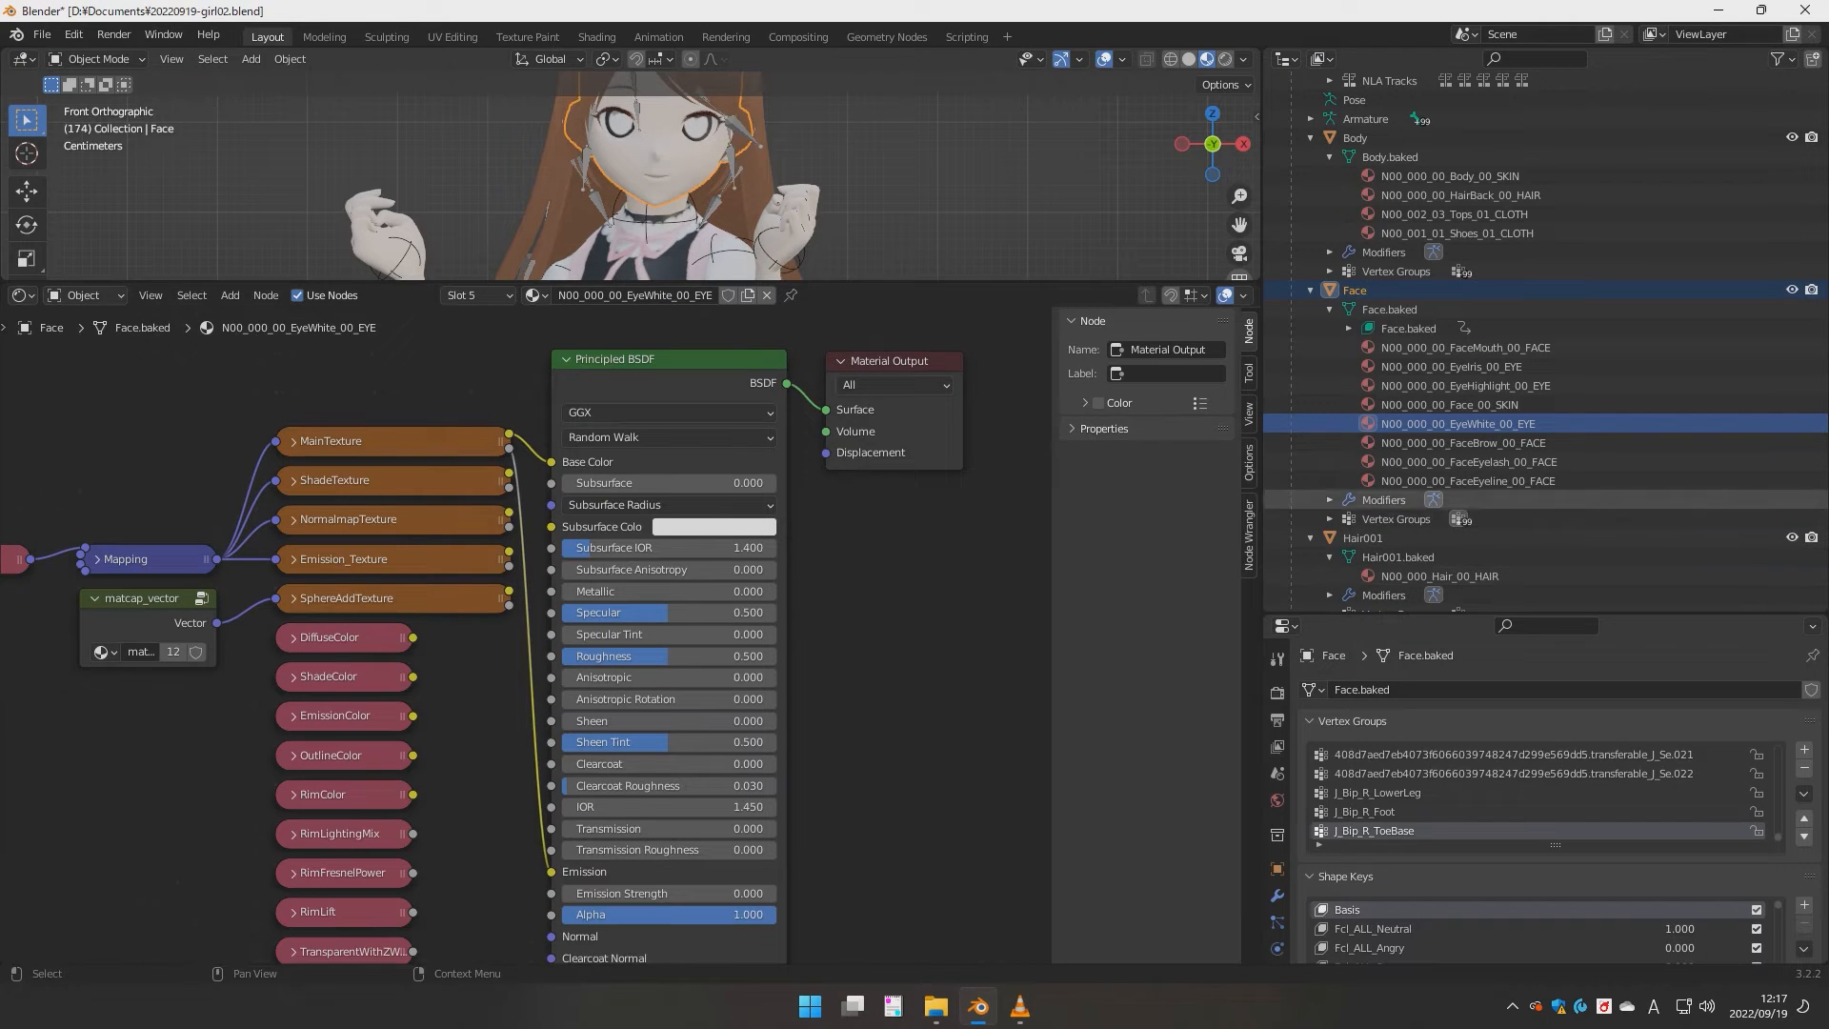
- In the N00_000_00_FaceBrow_00_FACE material, replace the MToon shader and output with the copied Principled BSDF setup, linking MainTexture to Base Color and Emission
click(1463, 443)
drag(828, 705, 585, 461)
key(x)
key(ctrl+v)
alt+right_drag(449, 434, 676, 481)
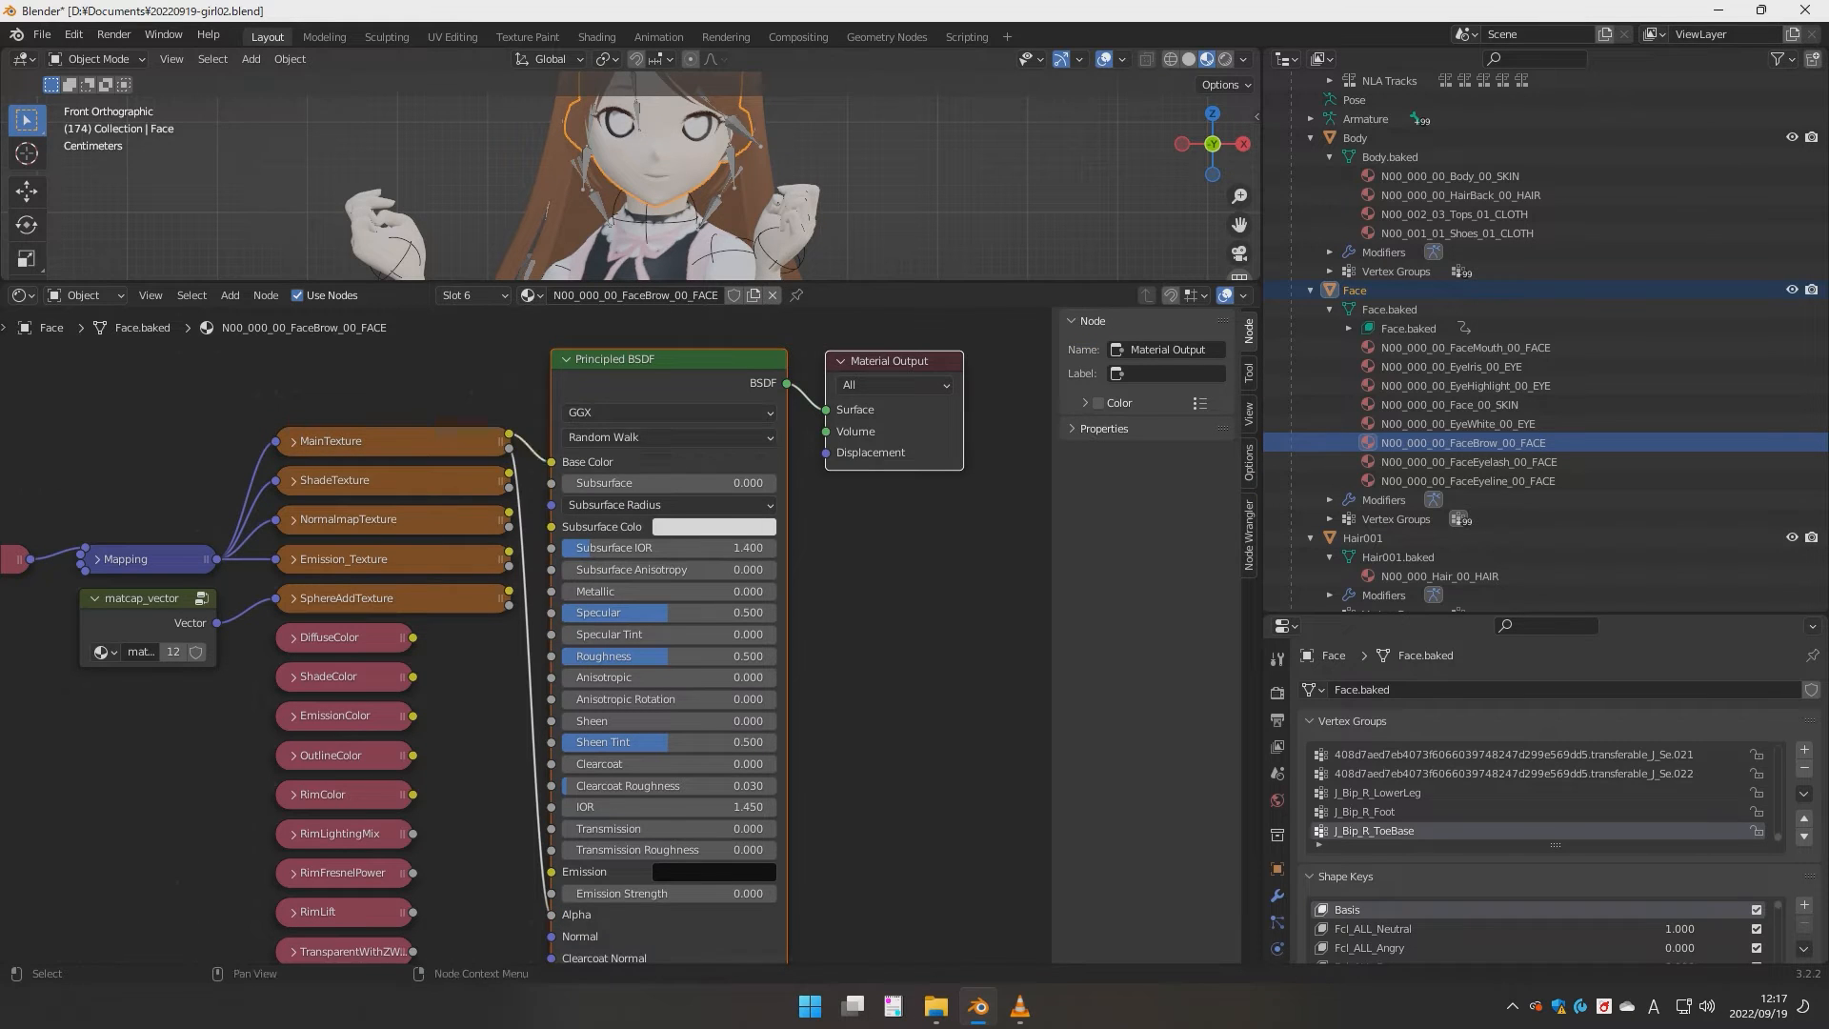
drag(549, 914, 550, 871)
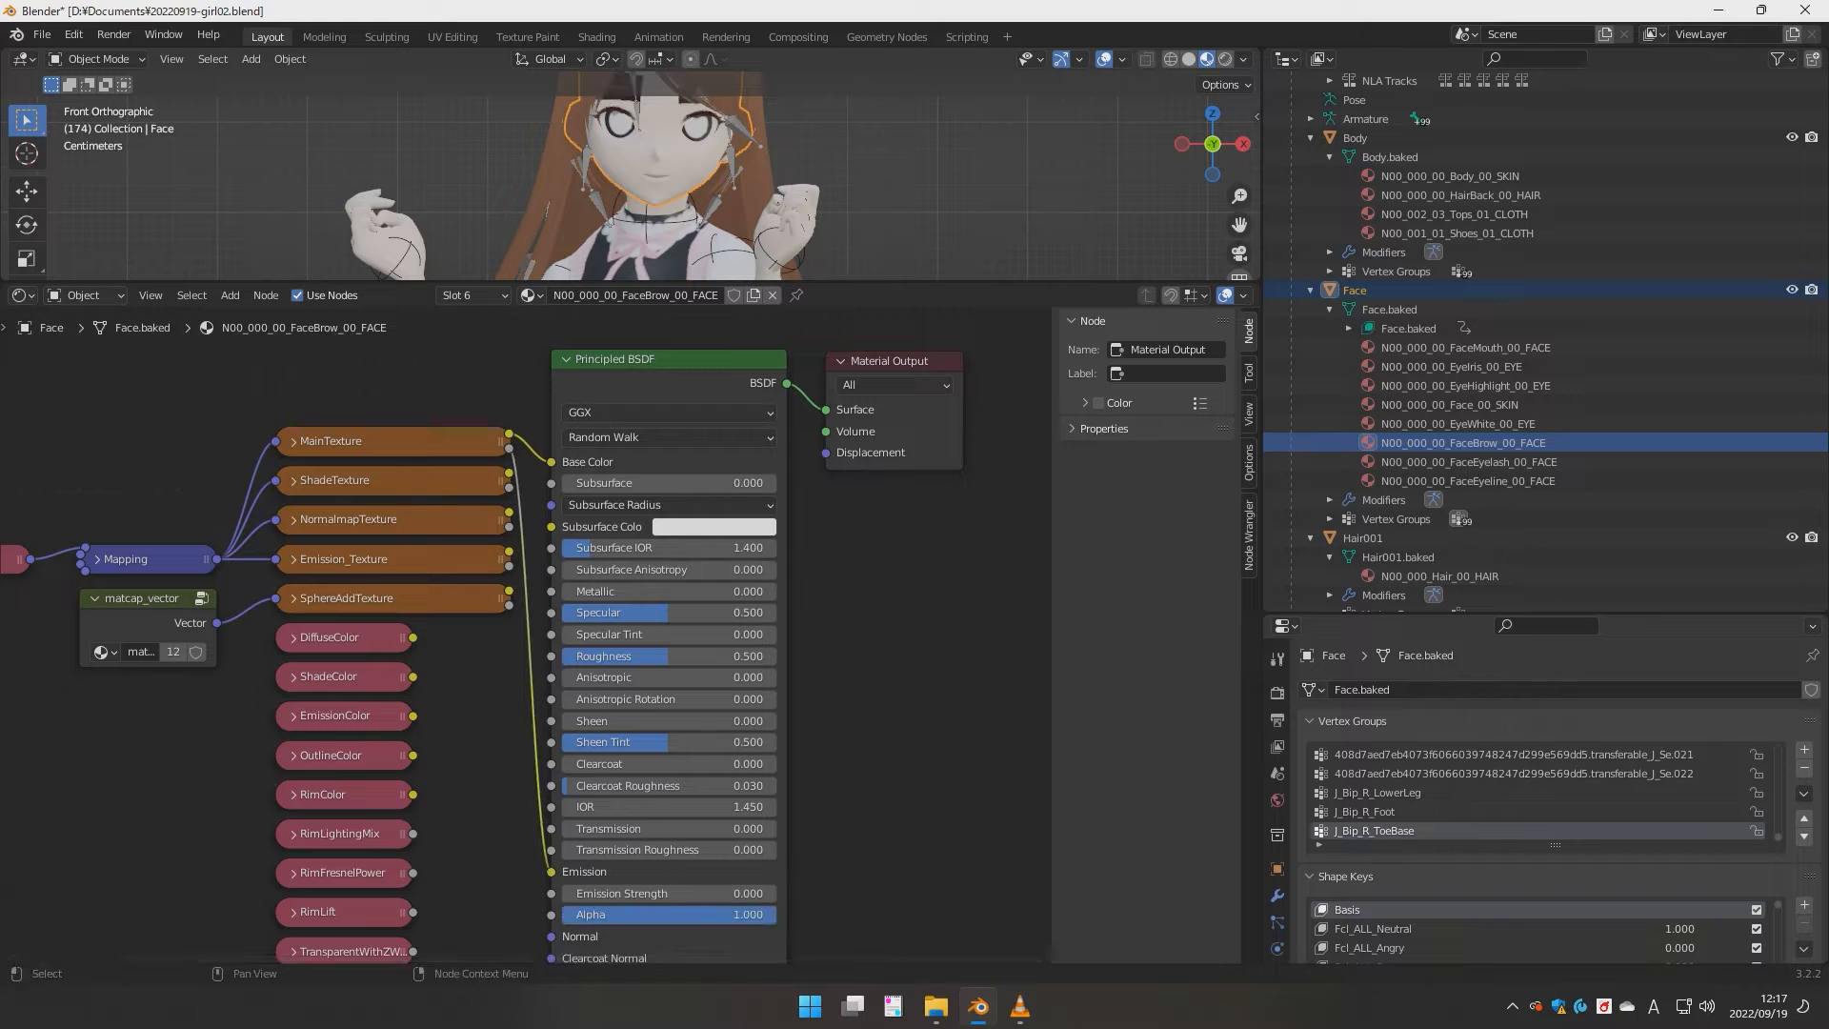
- In the N00_000_00_FaceEyelash_00_FACE material, replace the MToon shader and output with the copied Principled BSDF setup, linking MainTexture to Base Color and Emission
click(1466, 462)
key(b)
drag(815, 663, 551, 914)
key(x)
key(ctrl+v)
drag(508, 432, 551, 462)
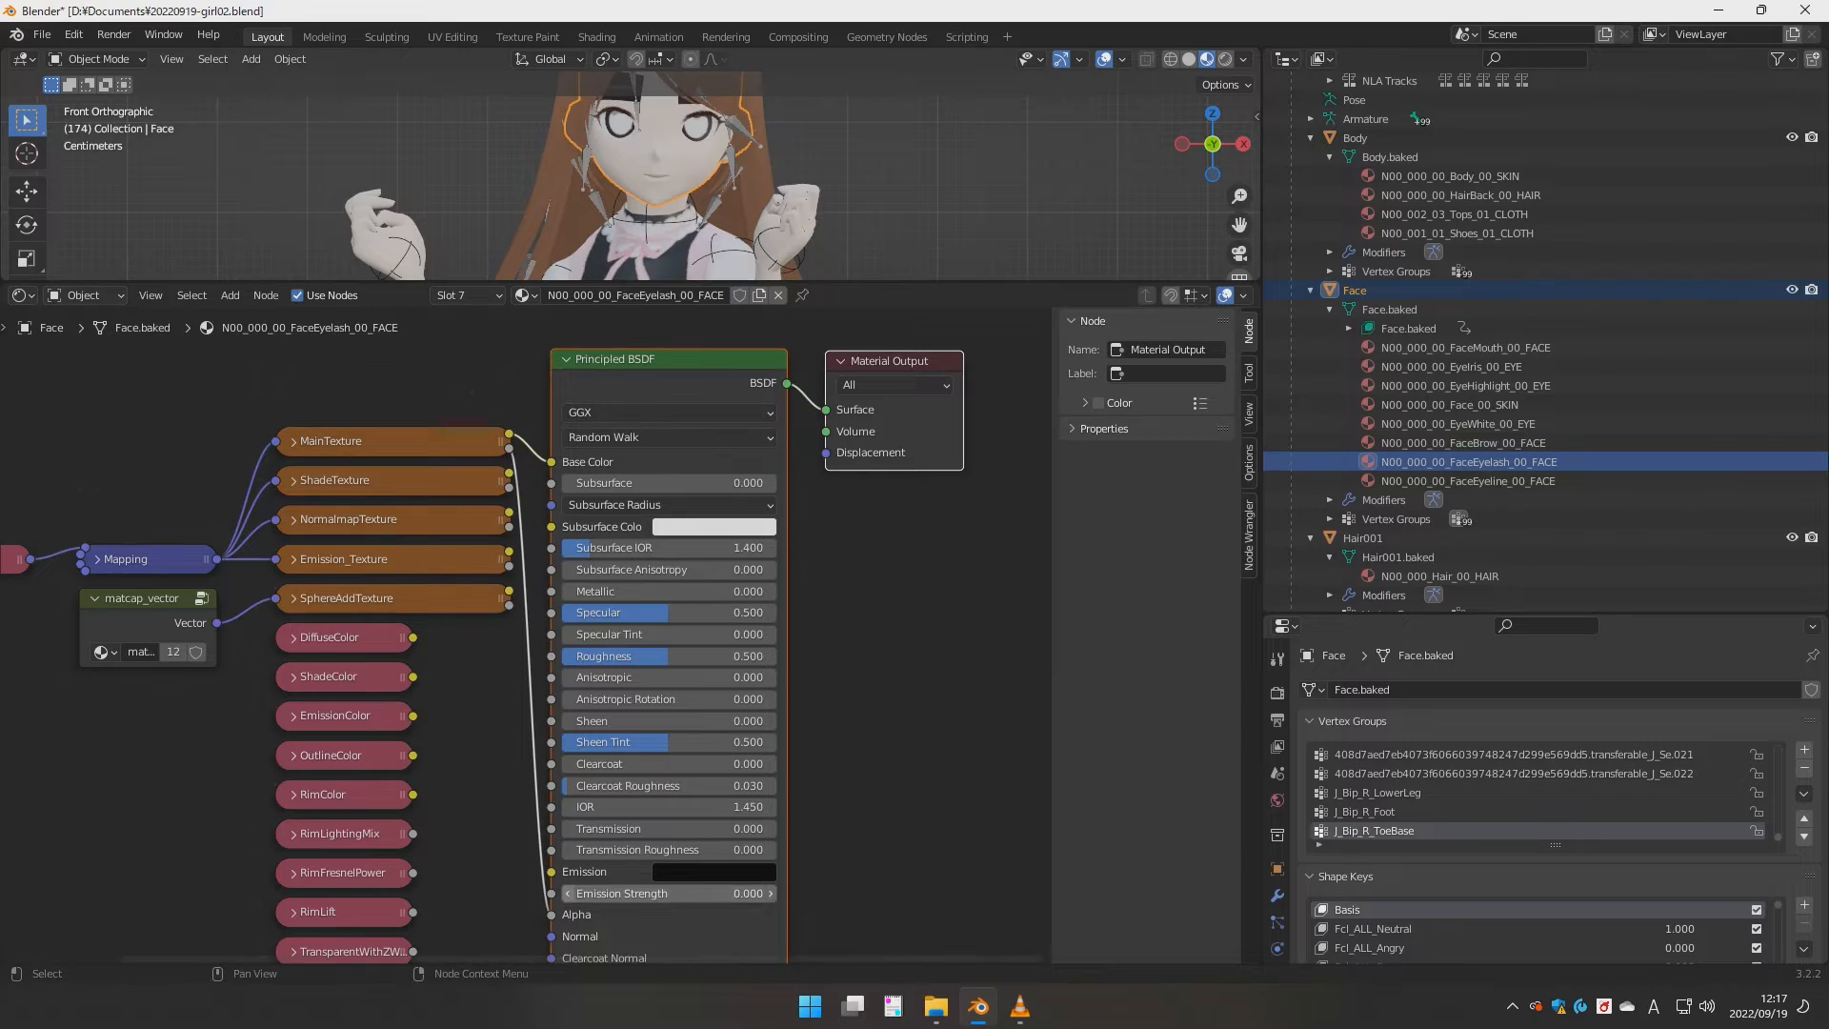
click(858, 910)
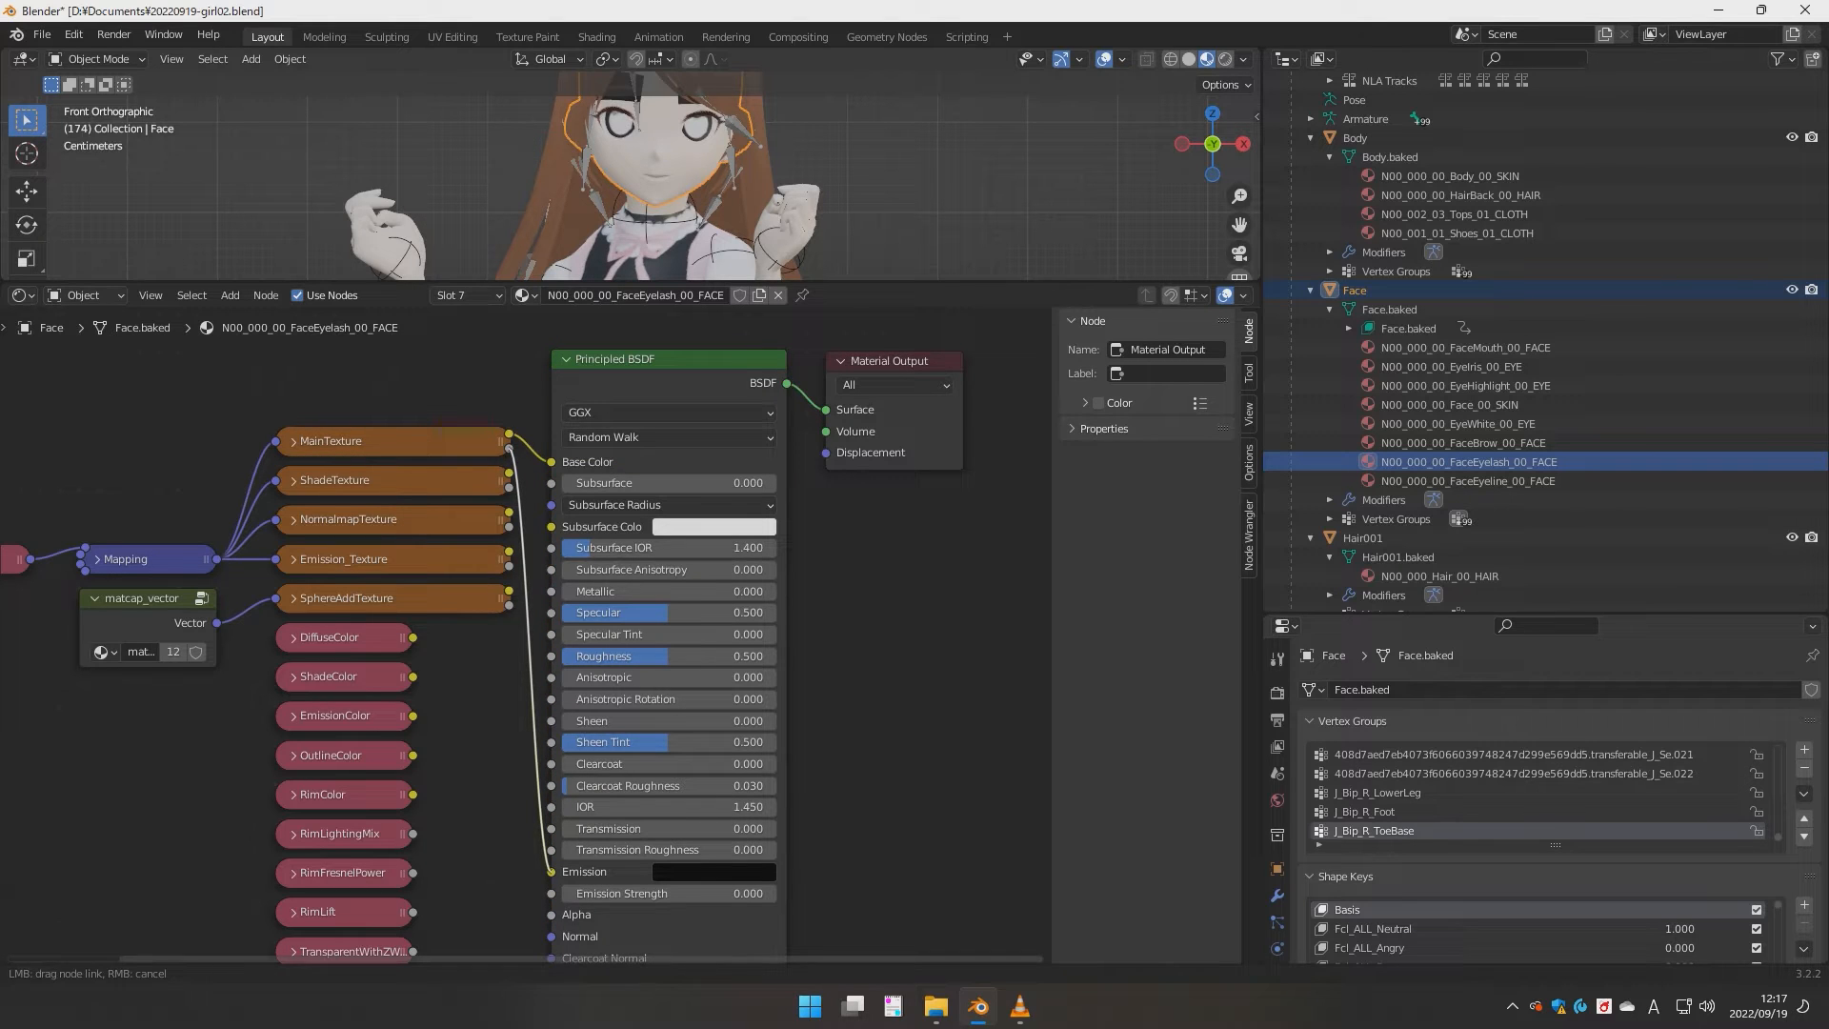
drag(552, 874, 552, 872)
- In the N00_000_00_FaceEyeline_00_FACE material, replace the MToon shader and output with the copied Principled BSDF setup, linking MainTexture to Base Color and Emission
click(1468, 481)
drag(834, 780, 569, 466)
key(ctrl+x)
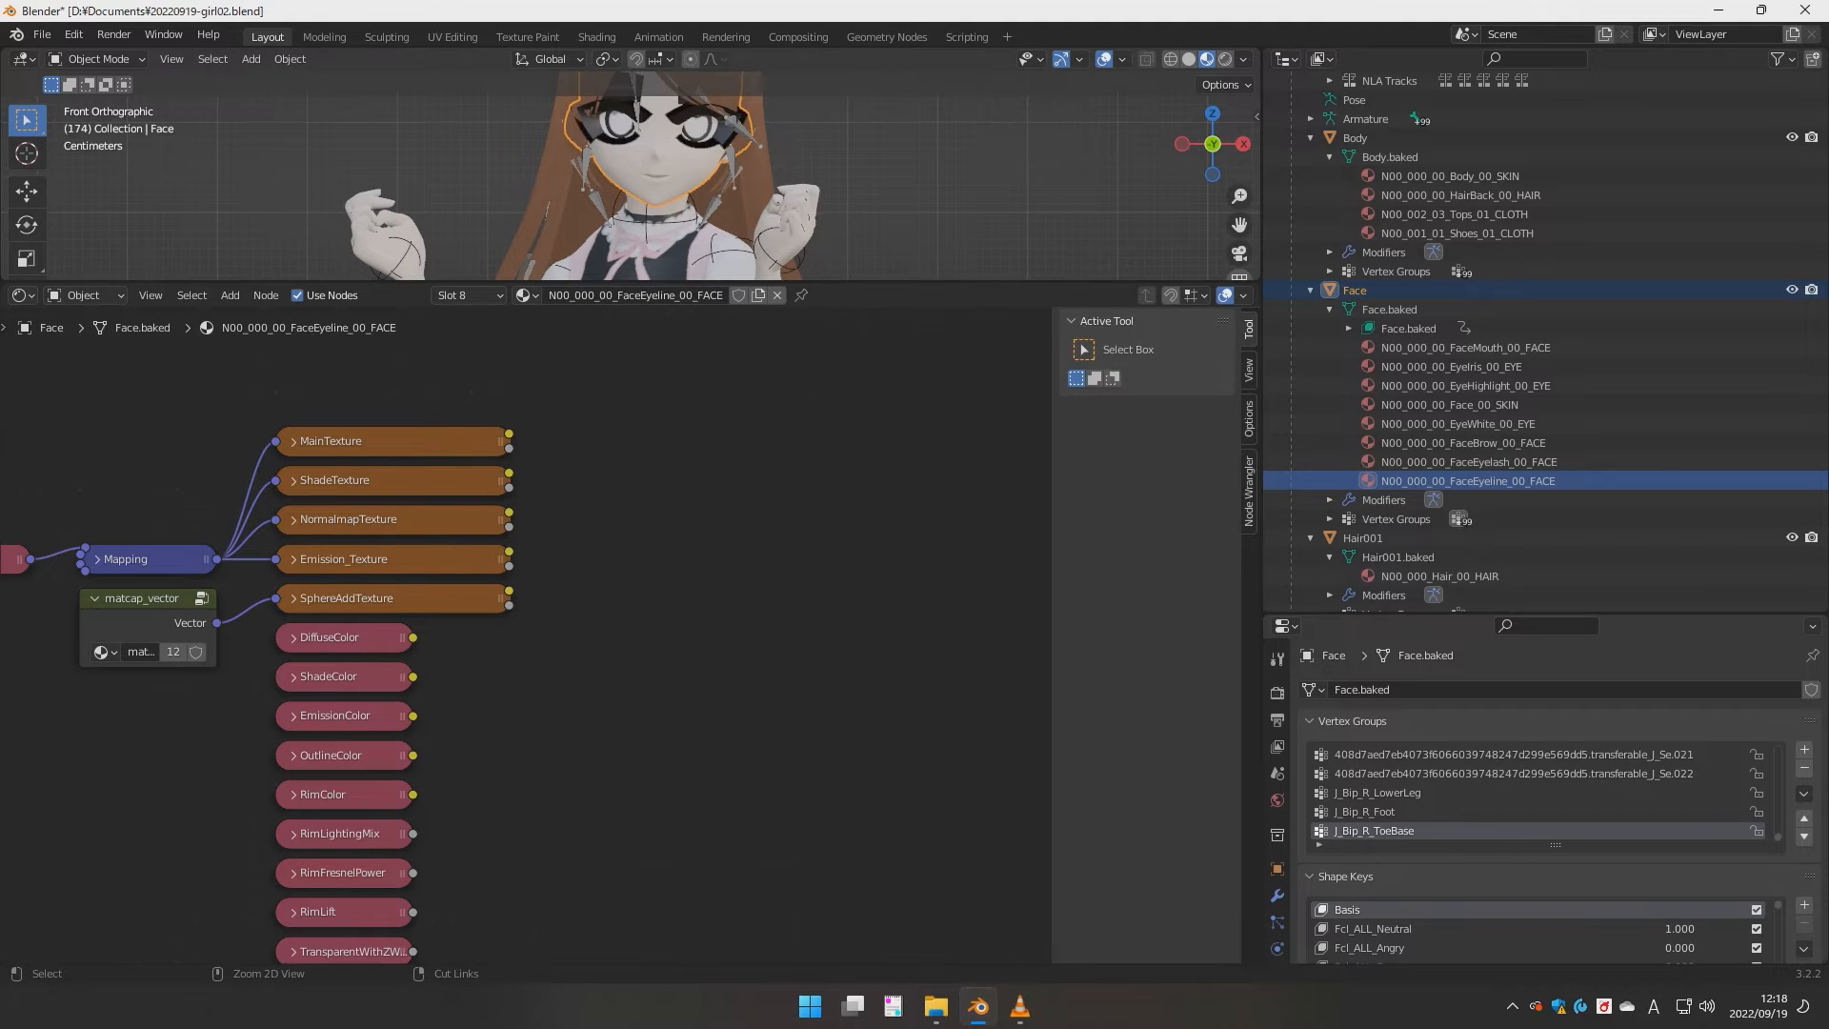
key(ctrl+v)
alt+right_drag(465, 444, 583, 442)
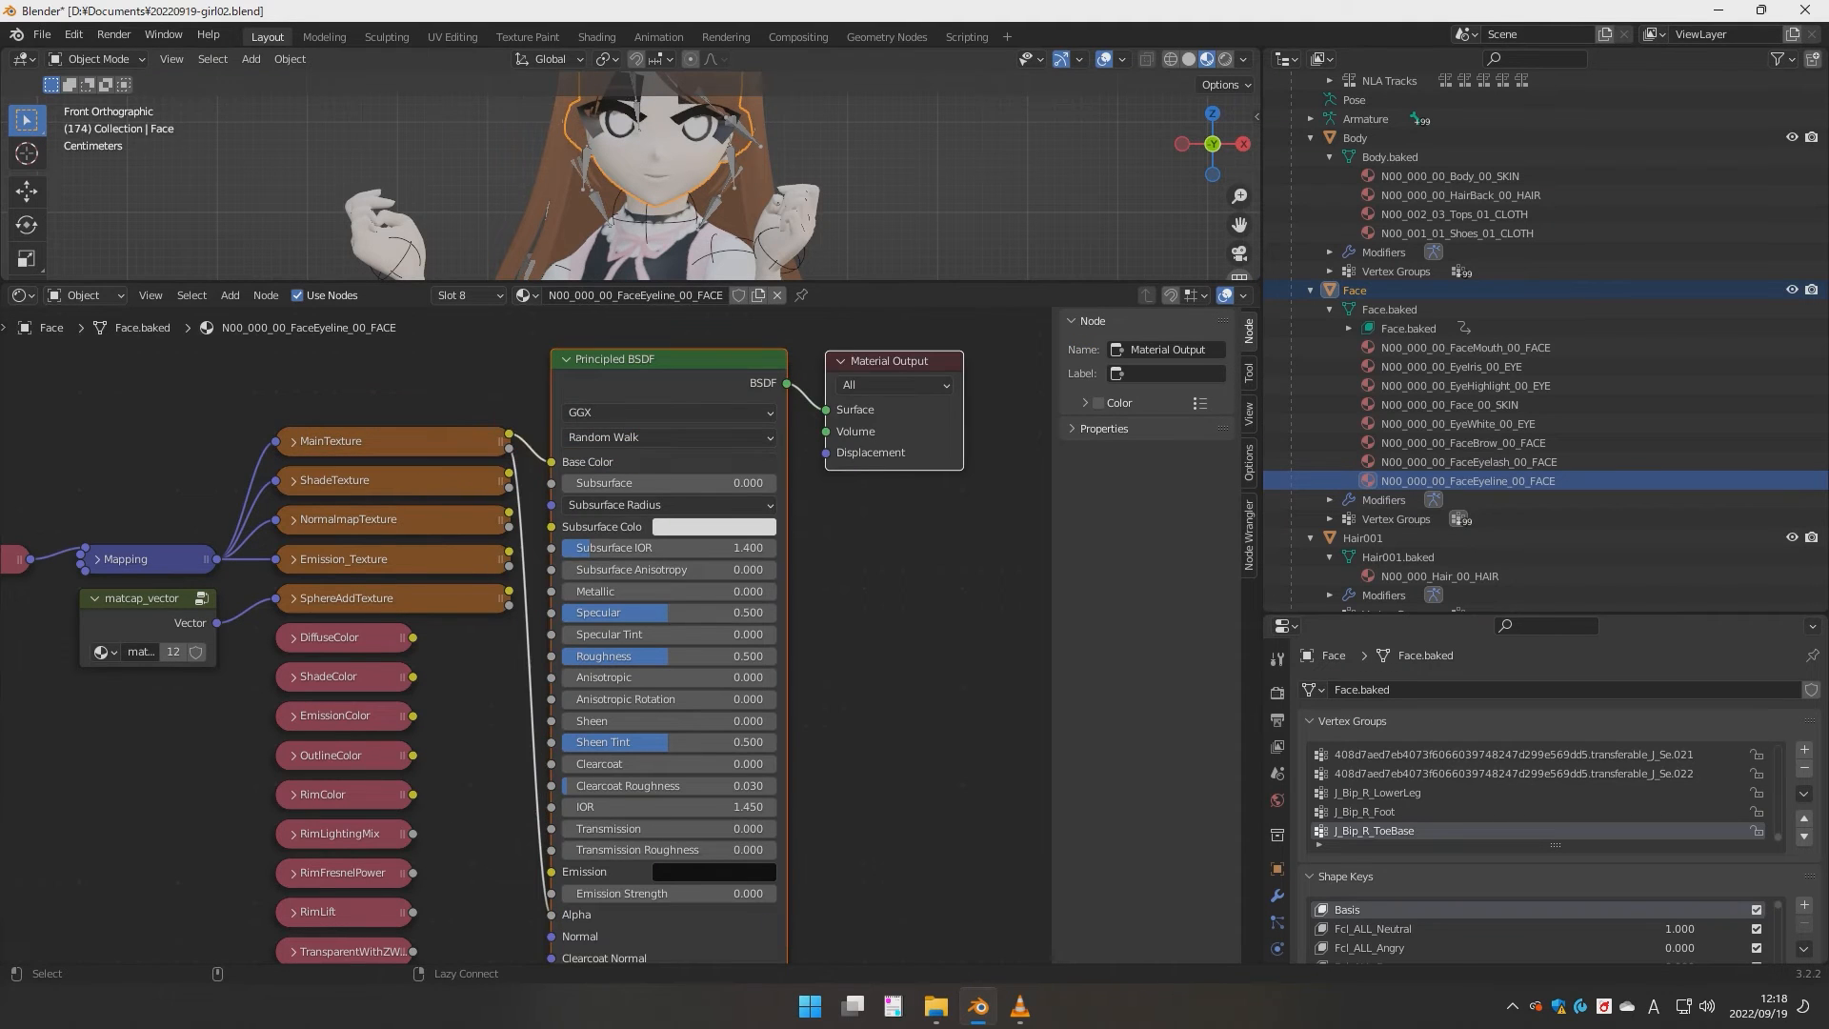
drag(551, 914, 550, 872)
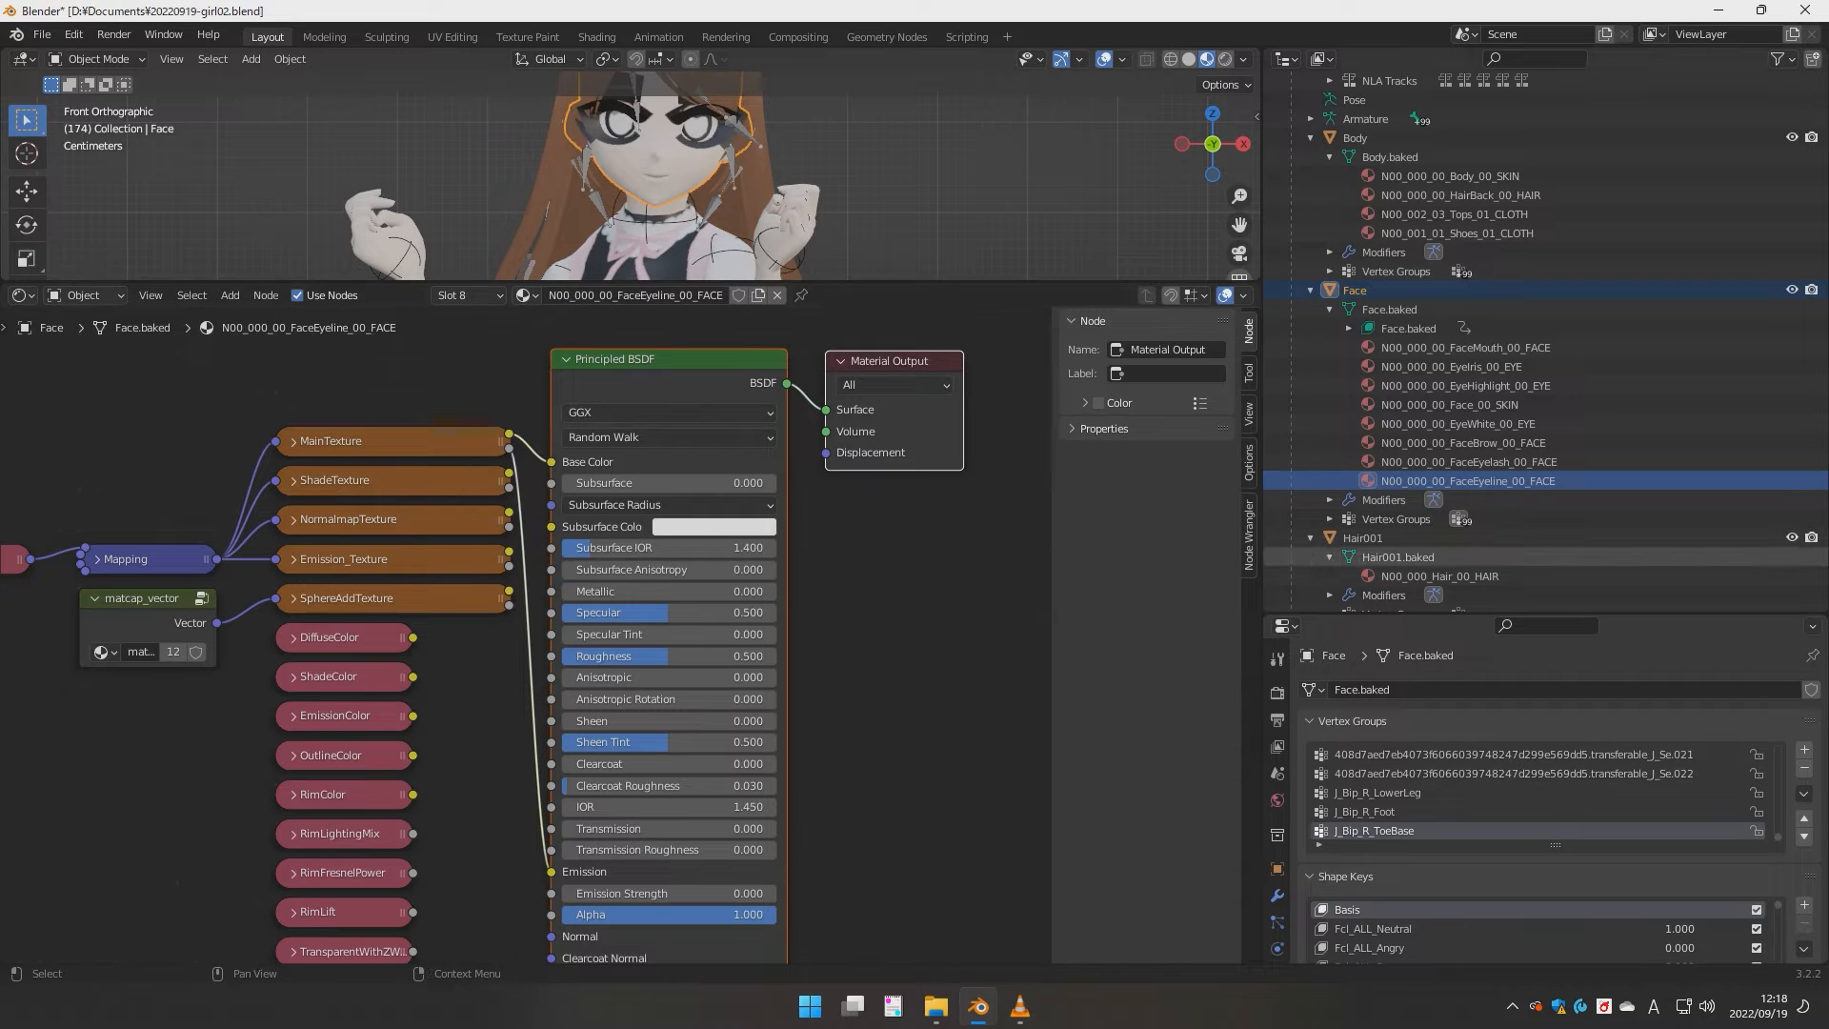
- In the N00_000_Hair_00_HAIR material, replace the MToon shader and output with the copied Principled BSDF setup, linking MainTexture to Base Color and Emission
click(1438, 575)
drag(826, 676, 596, 450)
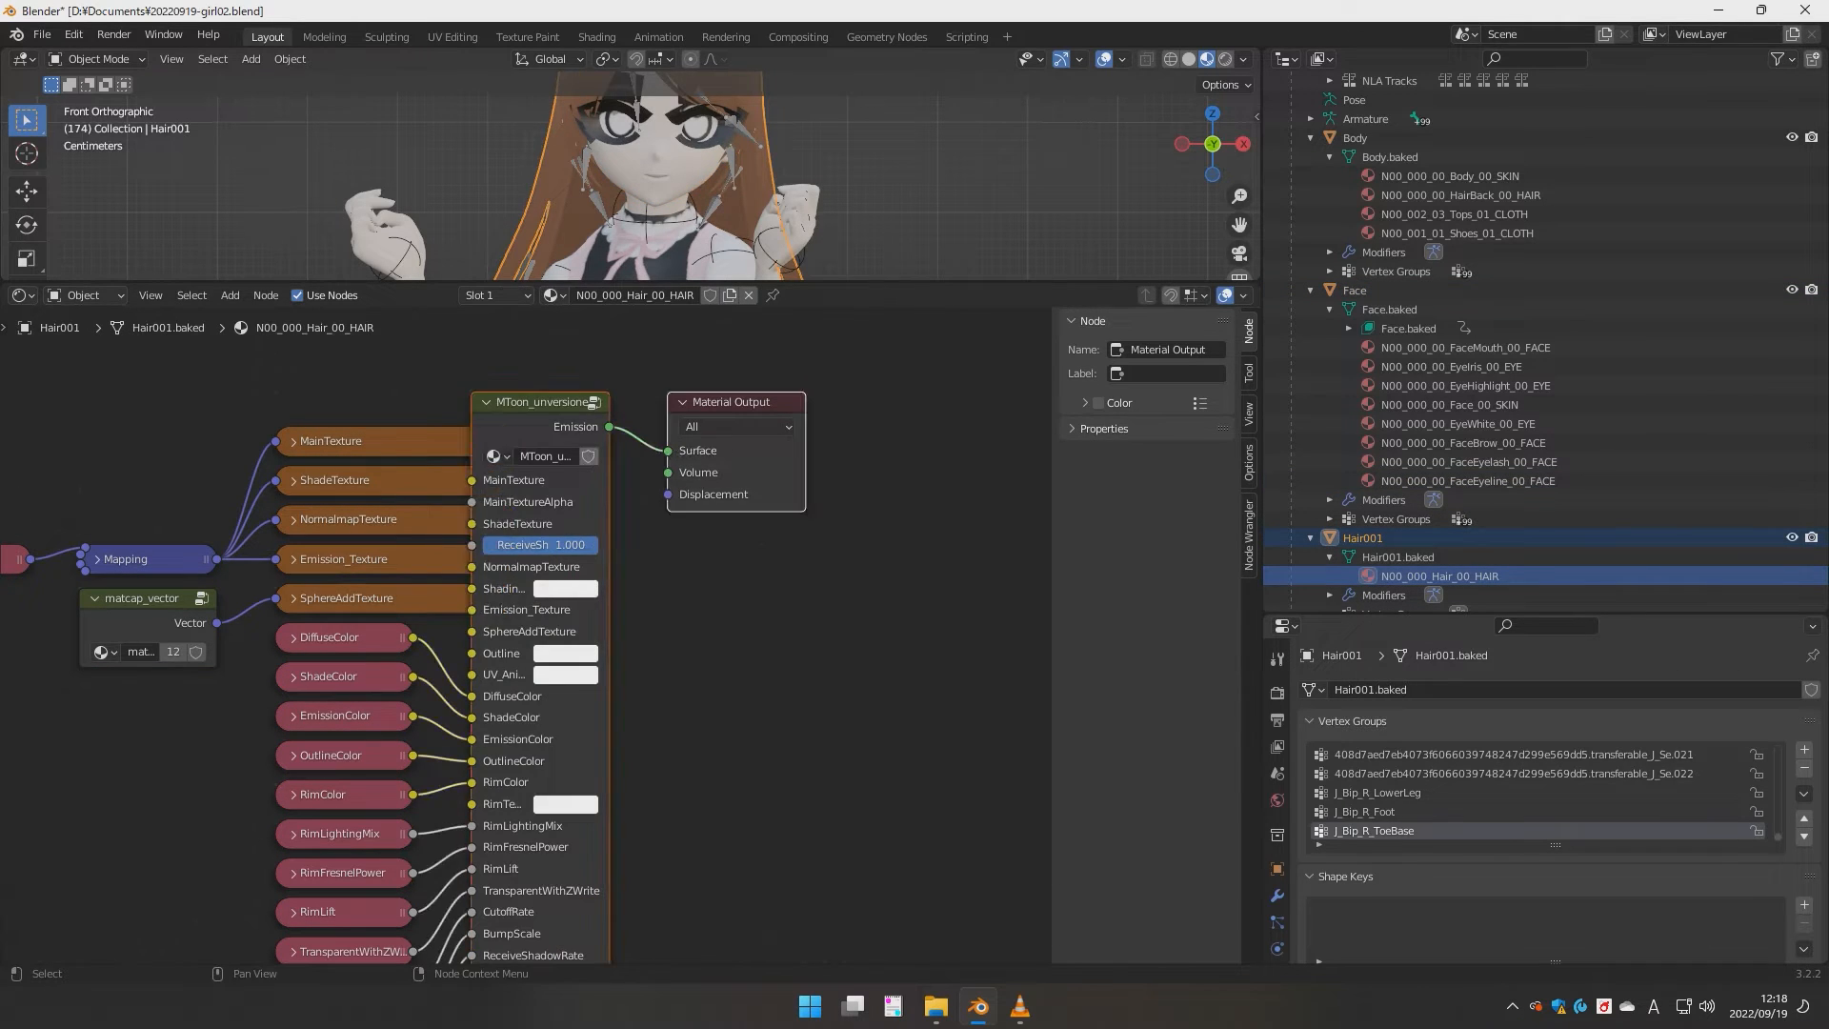
key(Delete)
key(ctrl+v)
alt+right_drag(447, 444, 627, 448)
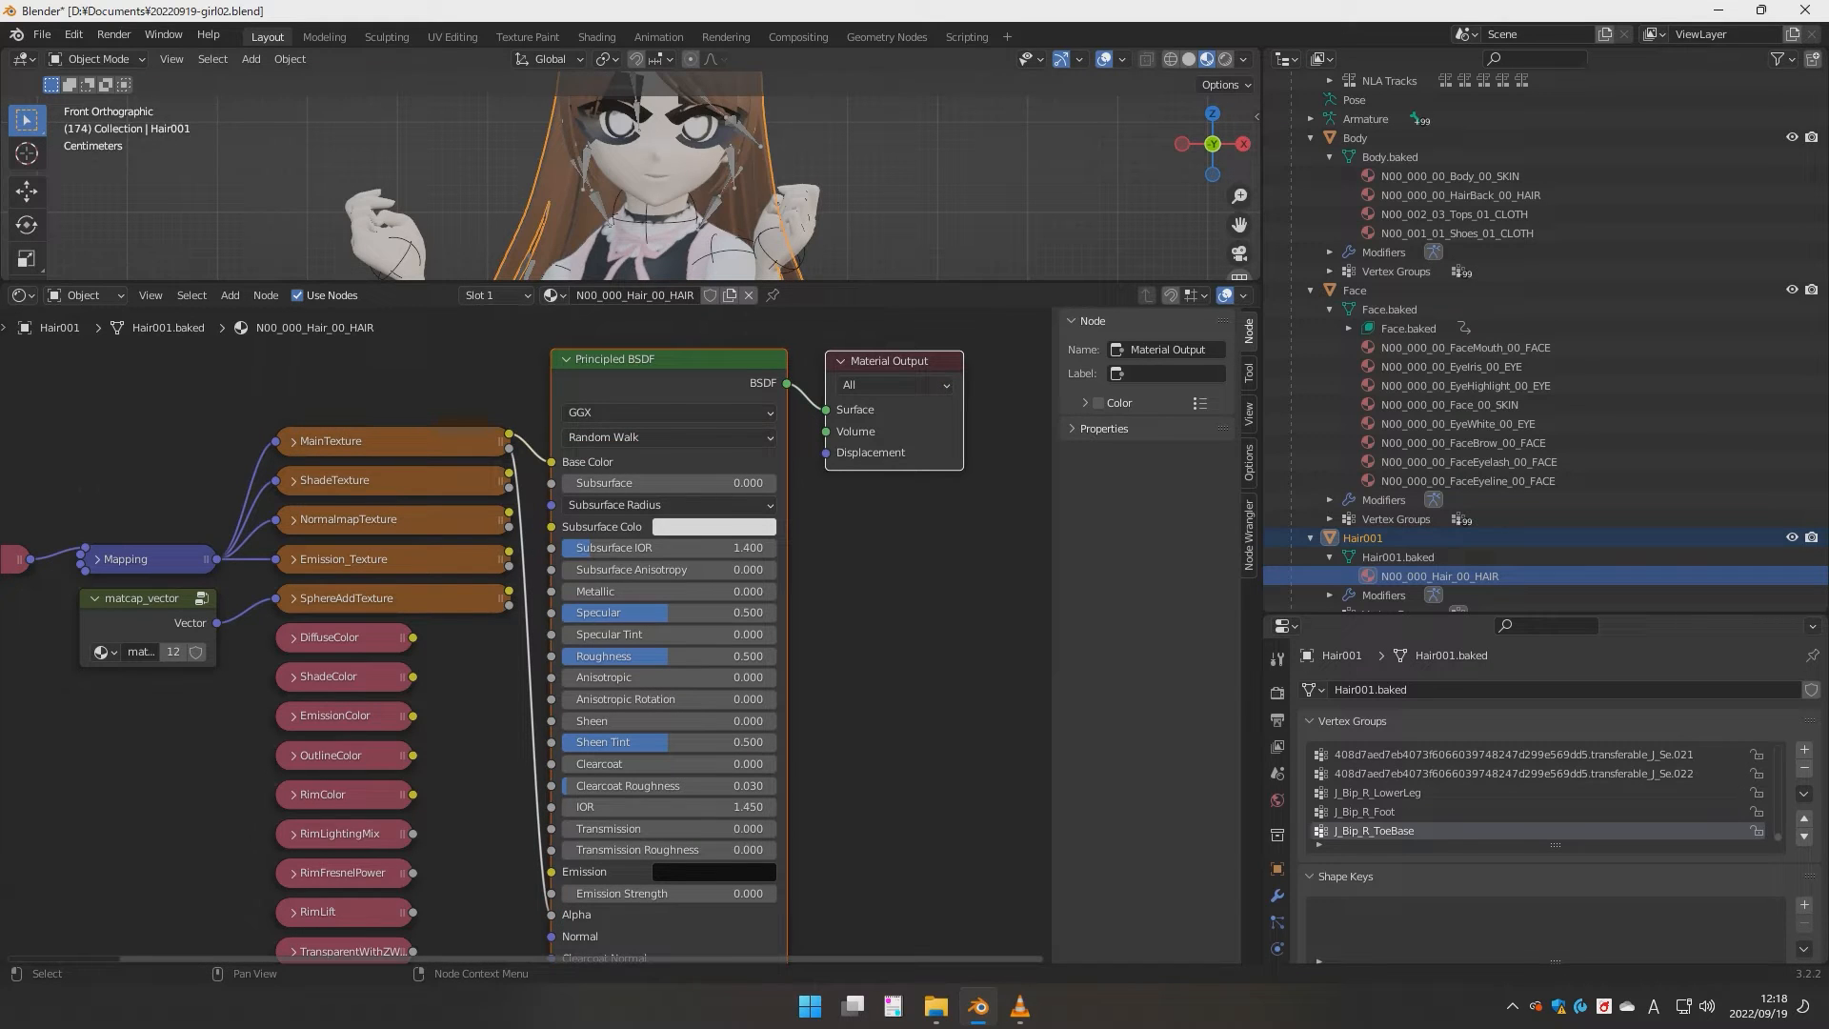
drag(551, 914, 551, 872)
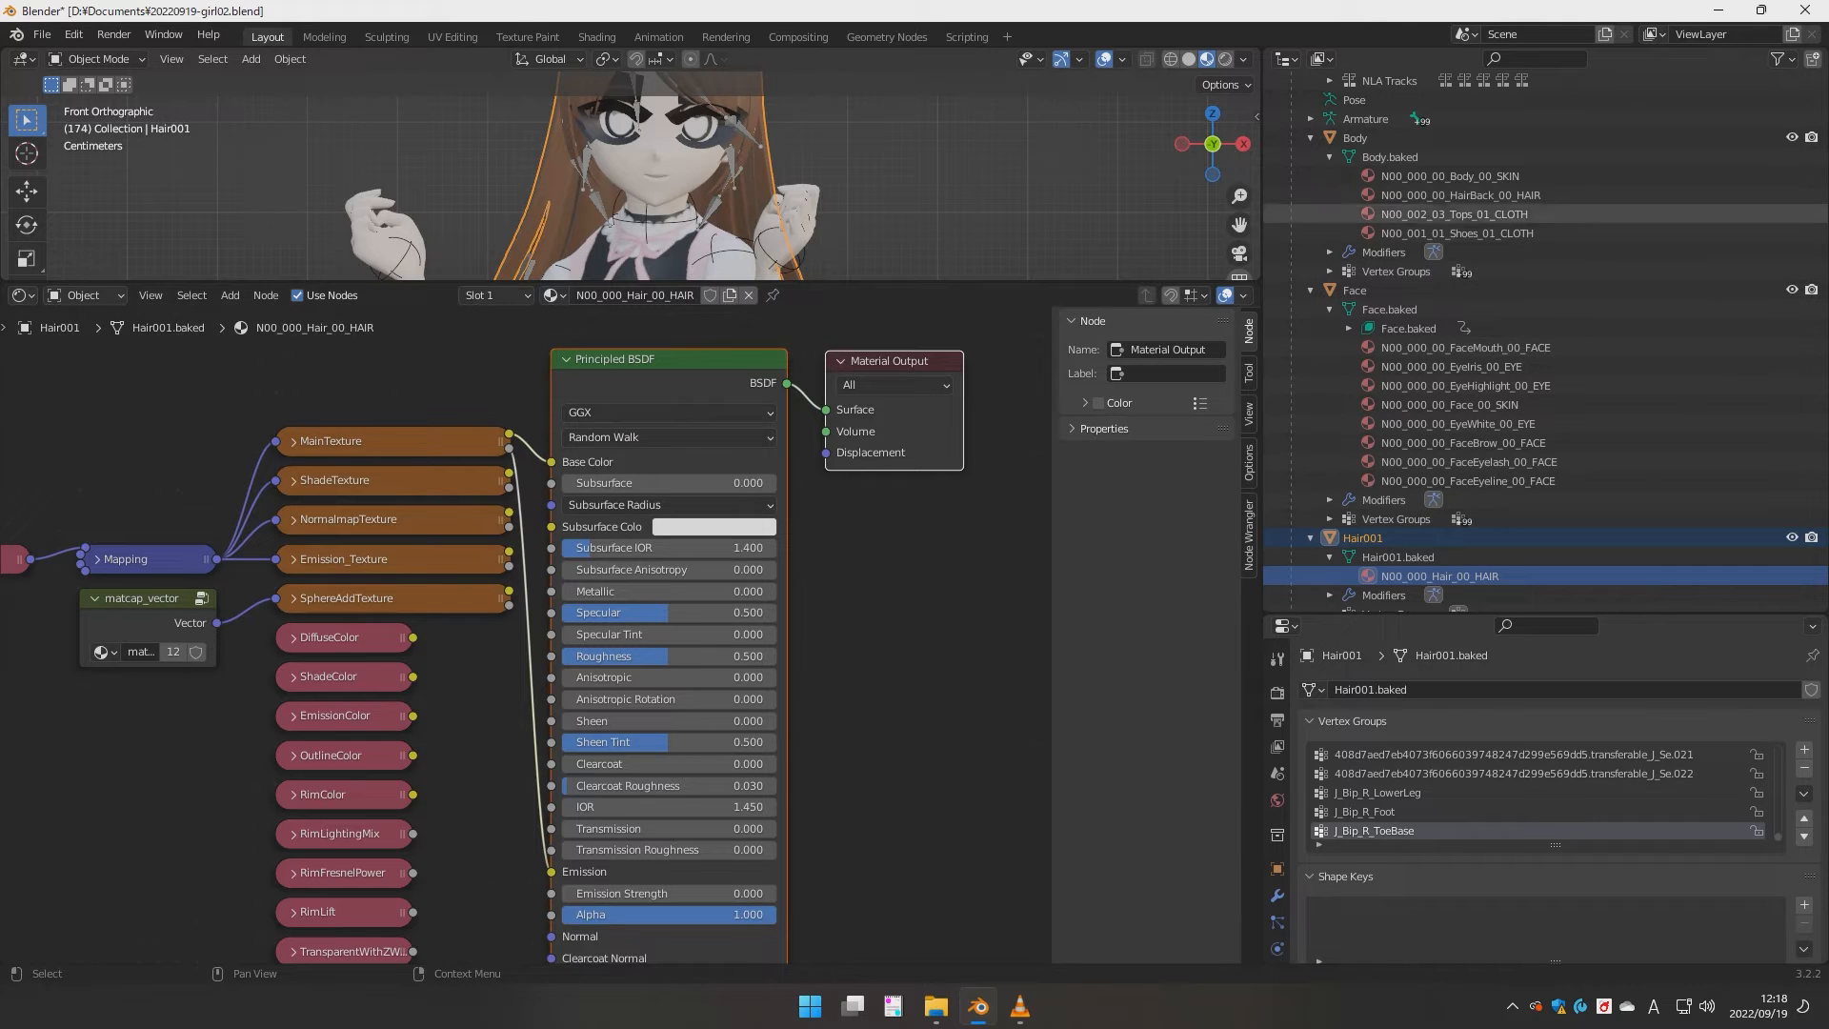
- Select the N00_000_00_Body_00_SKIN material, enlarge the properties editor and collapse its Vertex Groups section
scroll(1476, 181, up, 2)
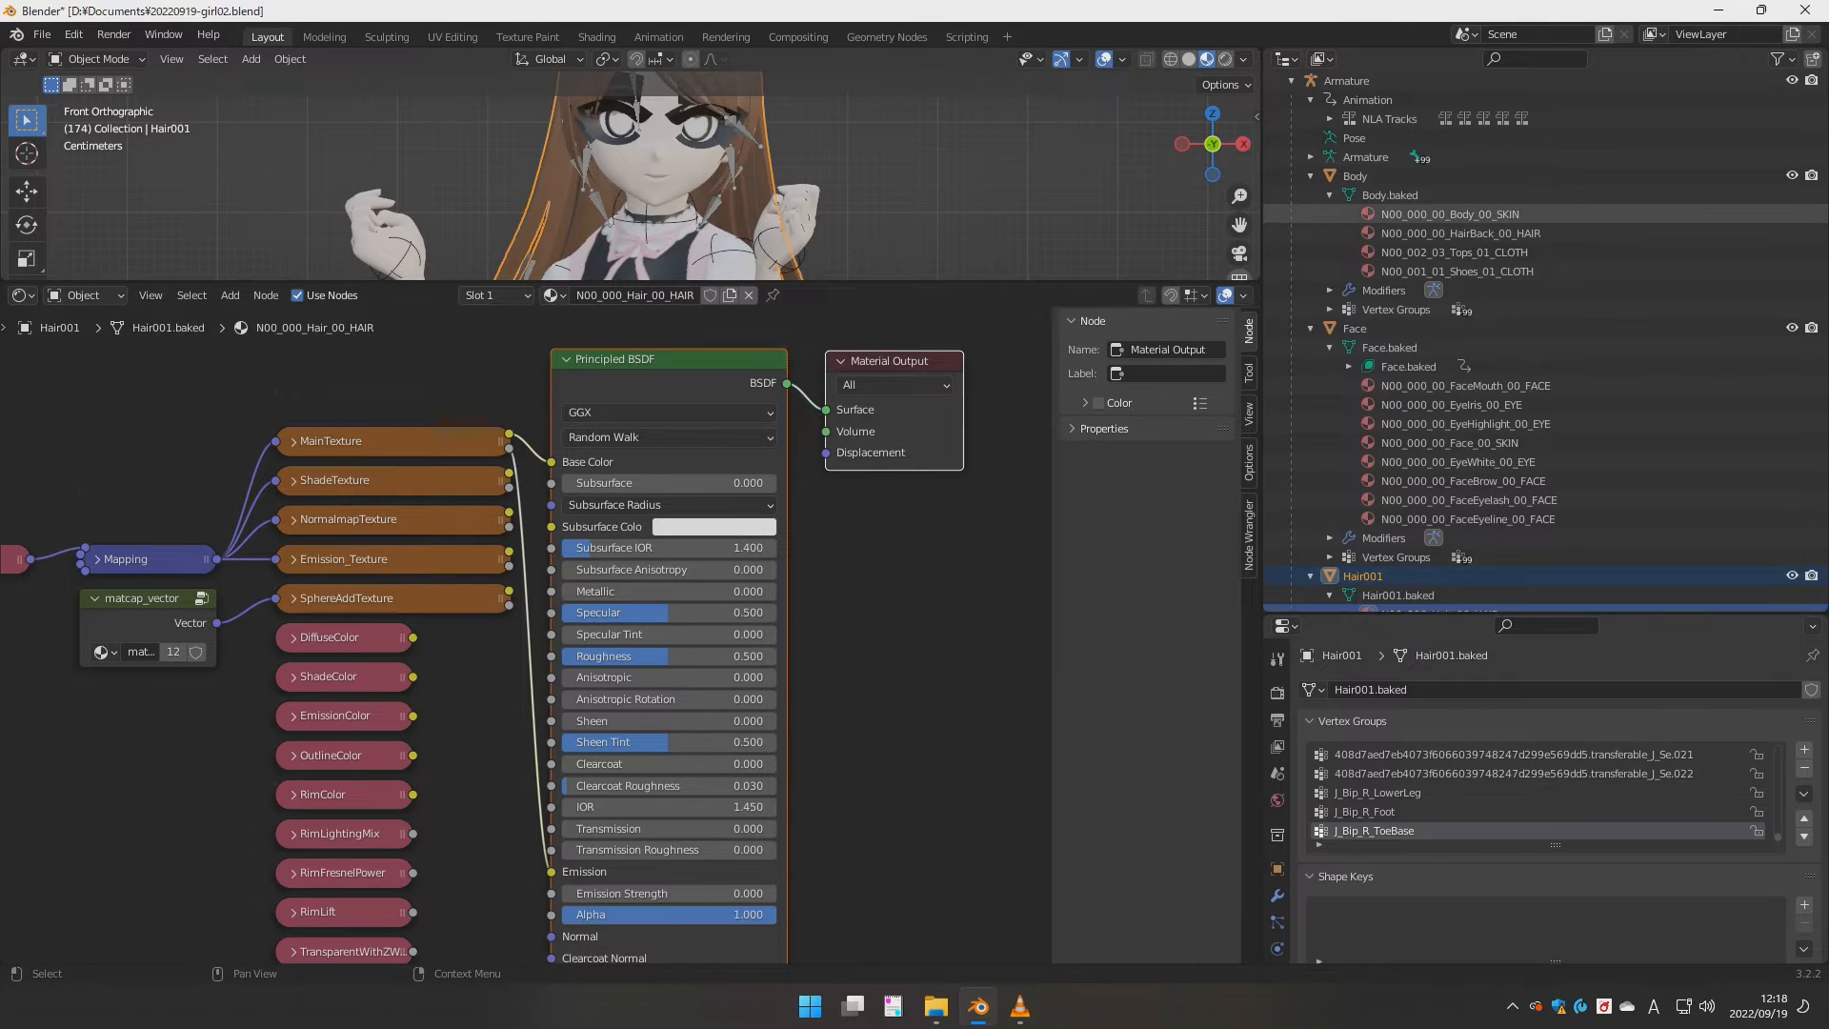
click(1476, 214)
drag(1477, 612, 1476, 525)
click(1352, 634)
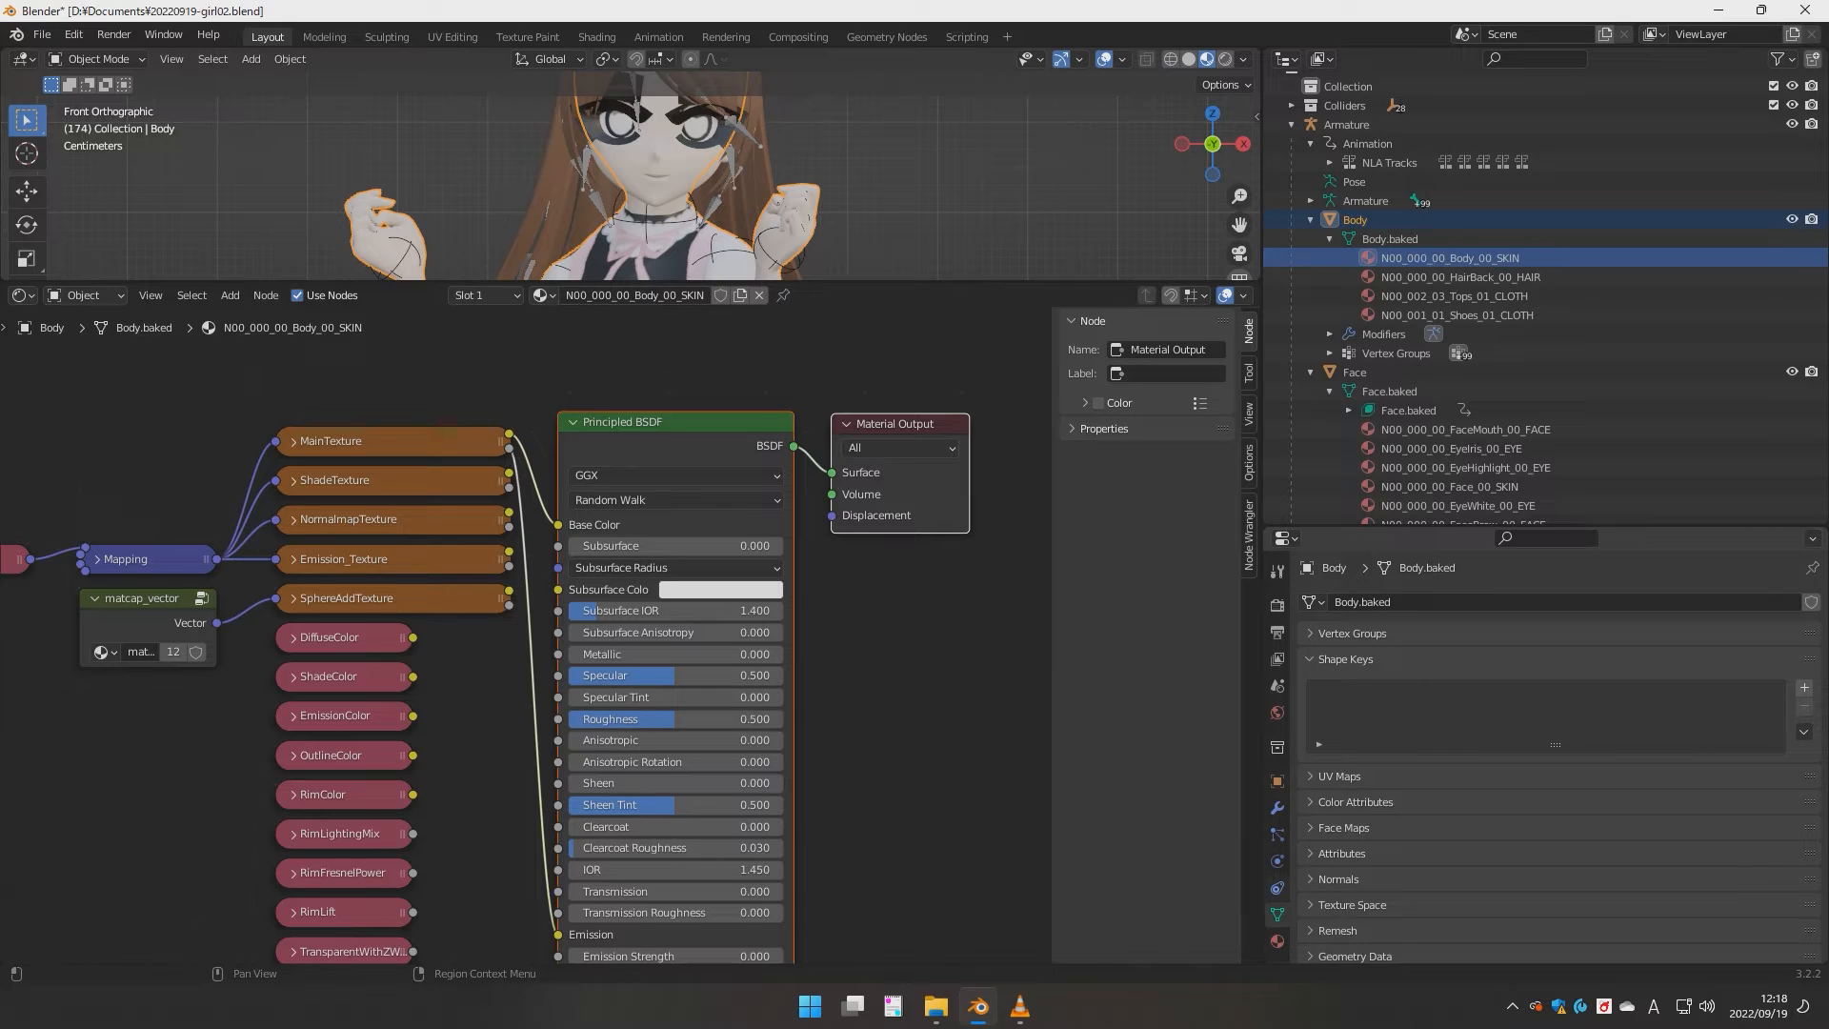
- Look through the Body object's property categories for the material settings
click(1277, 888)
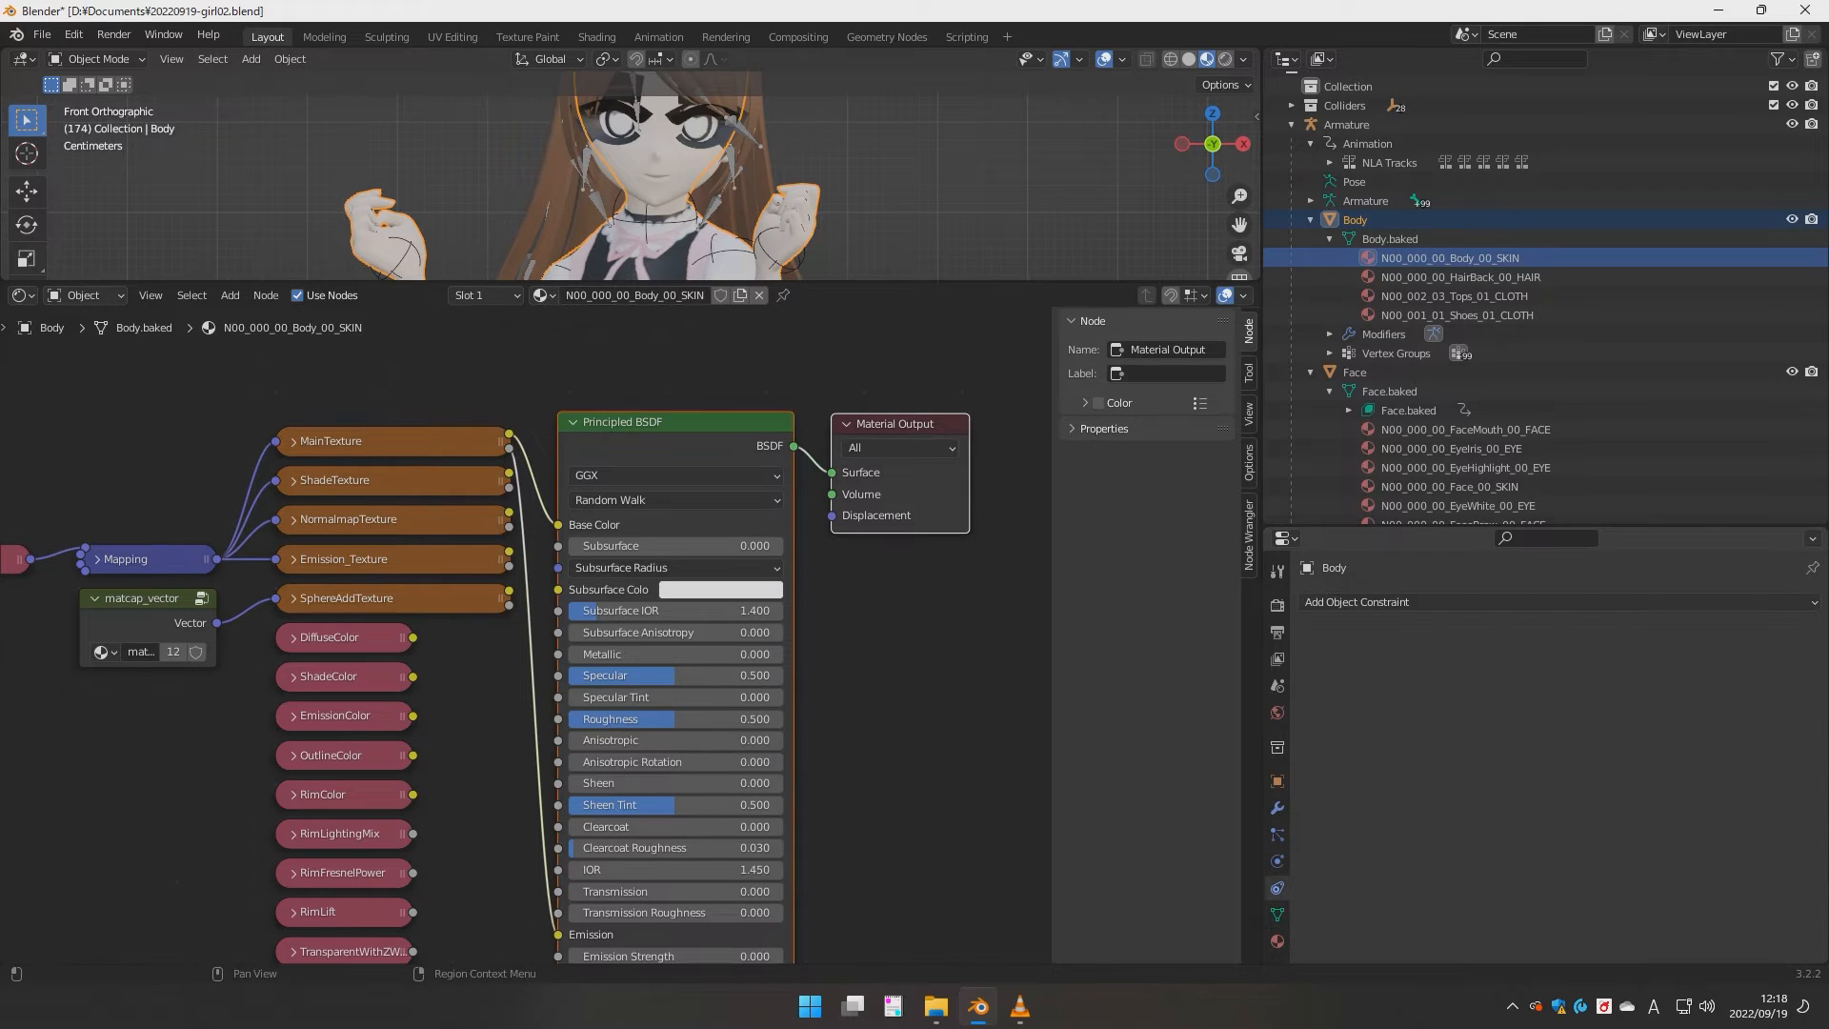
click(1277, 861)
click(1277, 807)
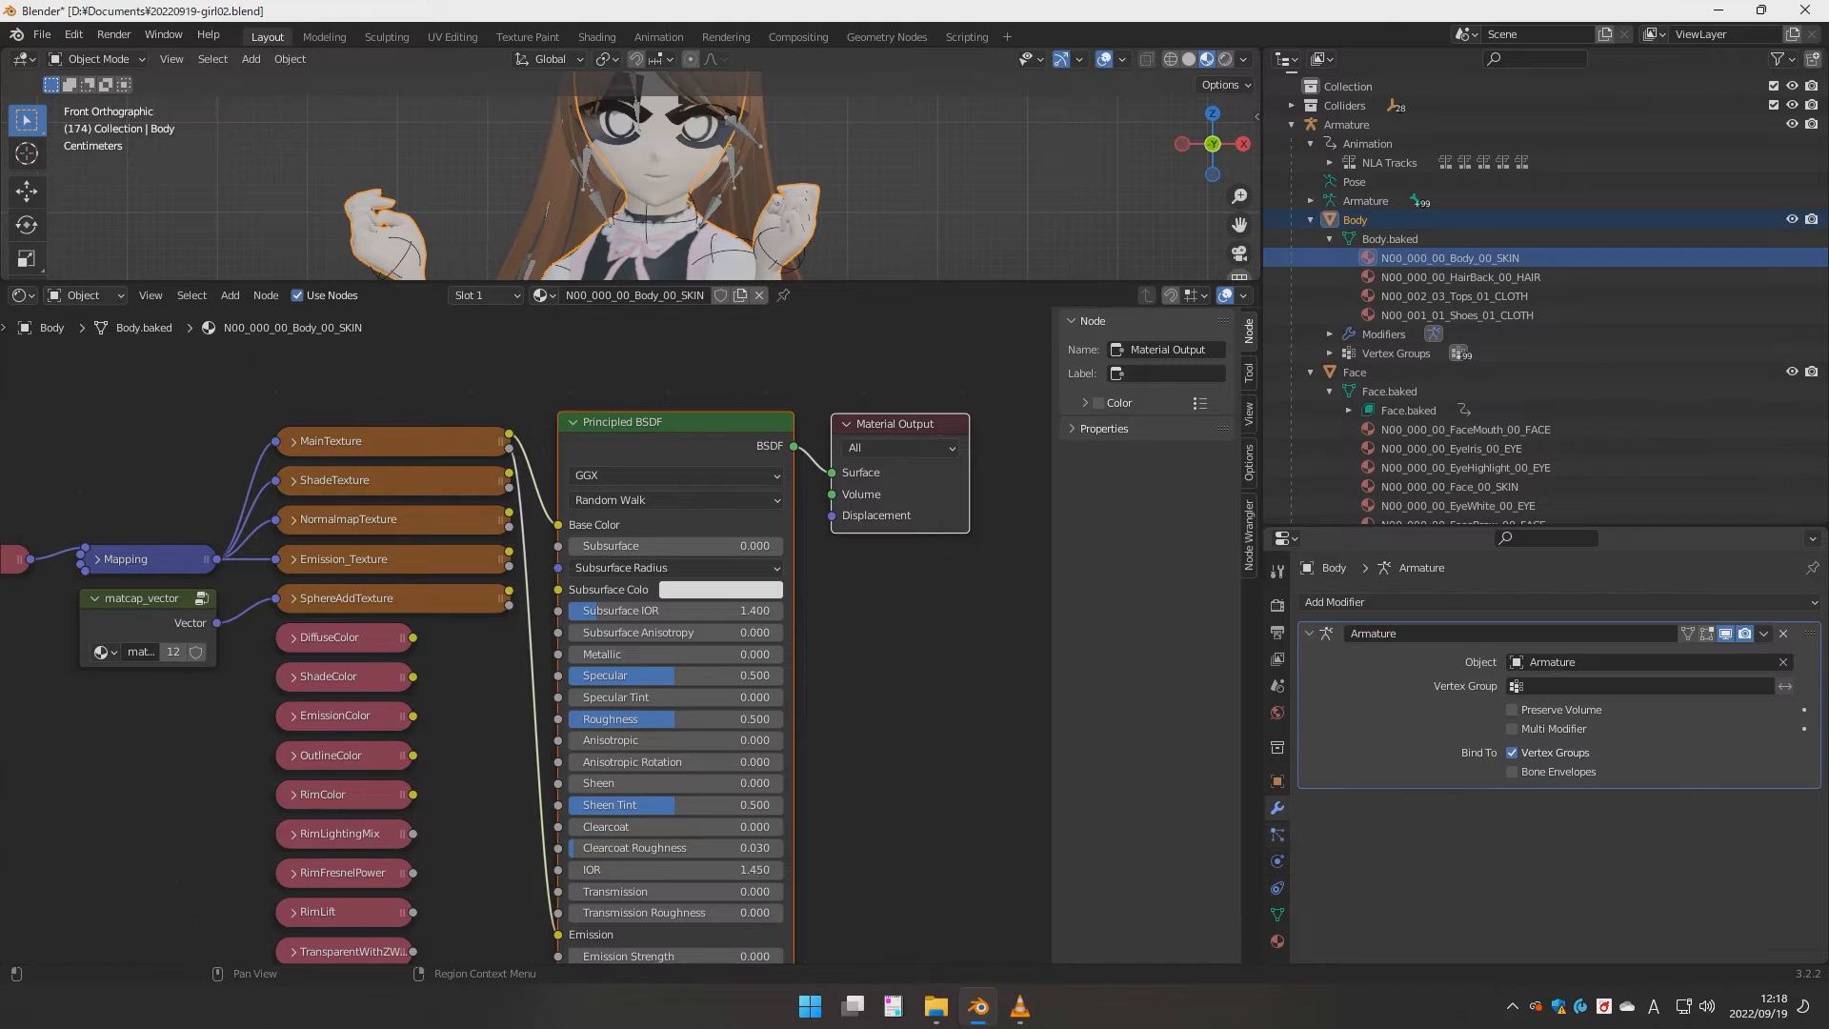
click(1277, 781)
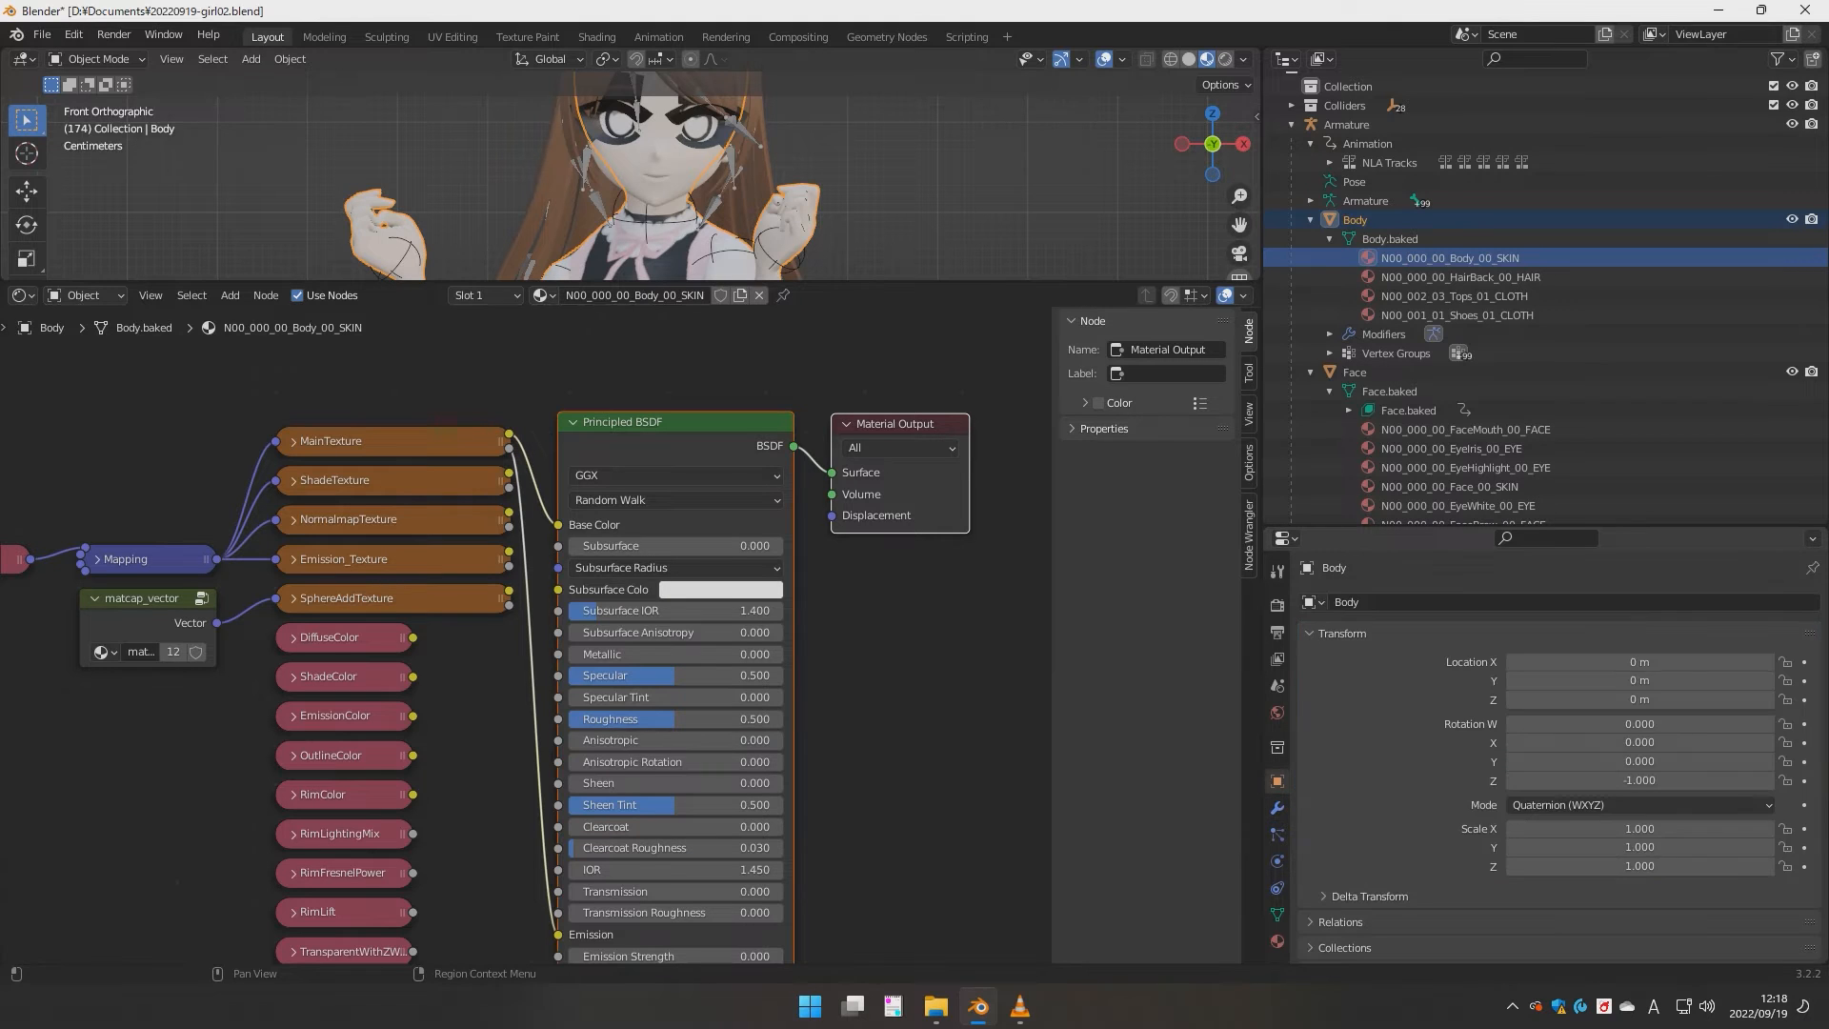
click(1277, 746)
click(1277, 713)
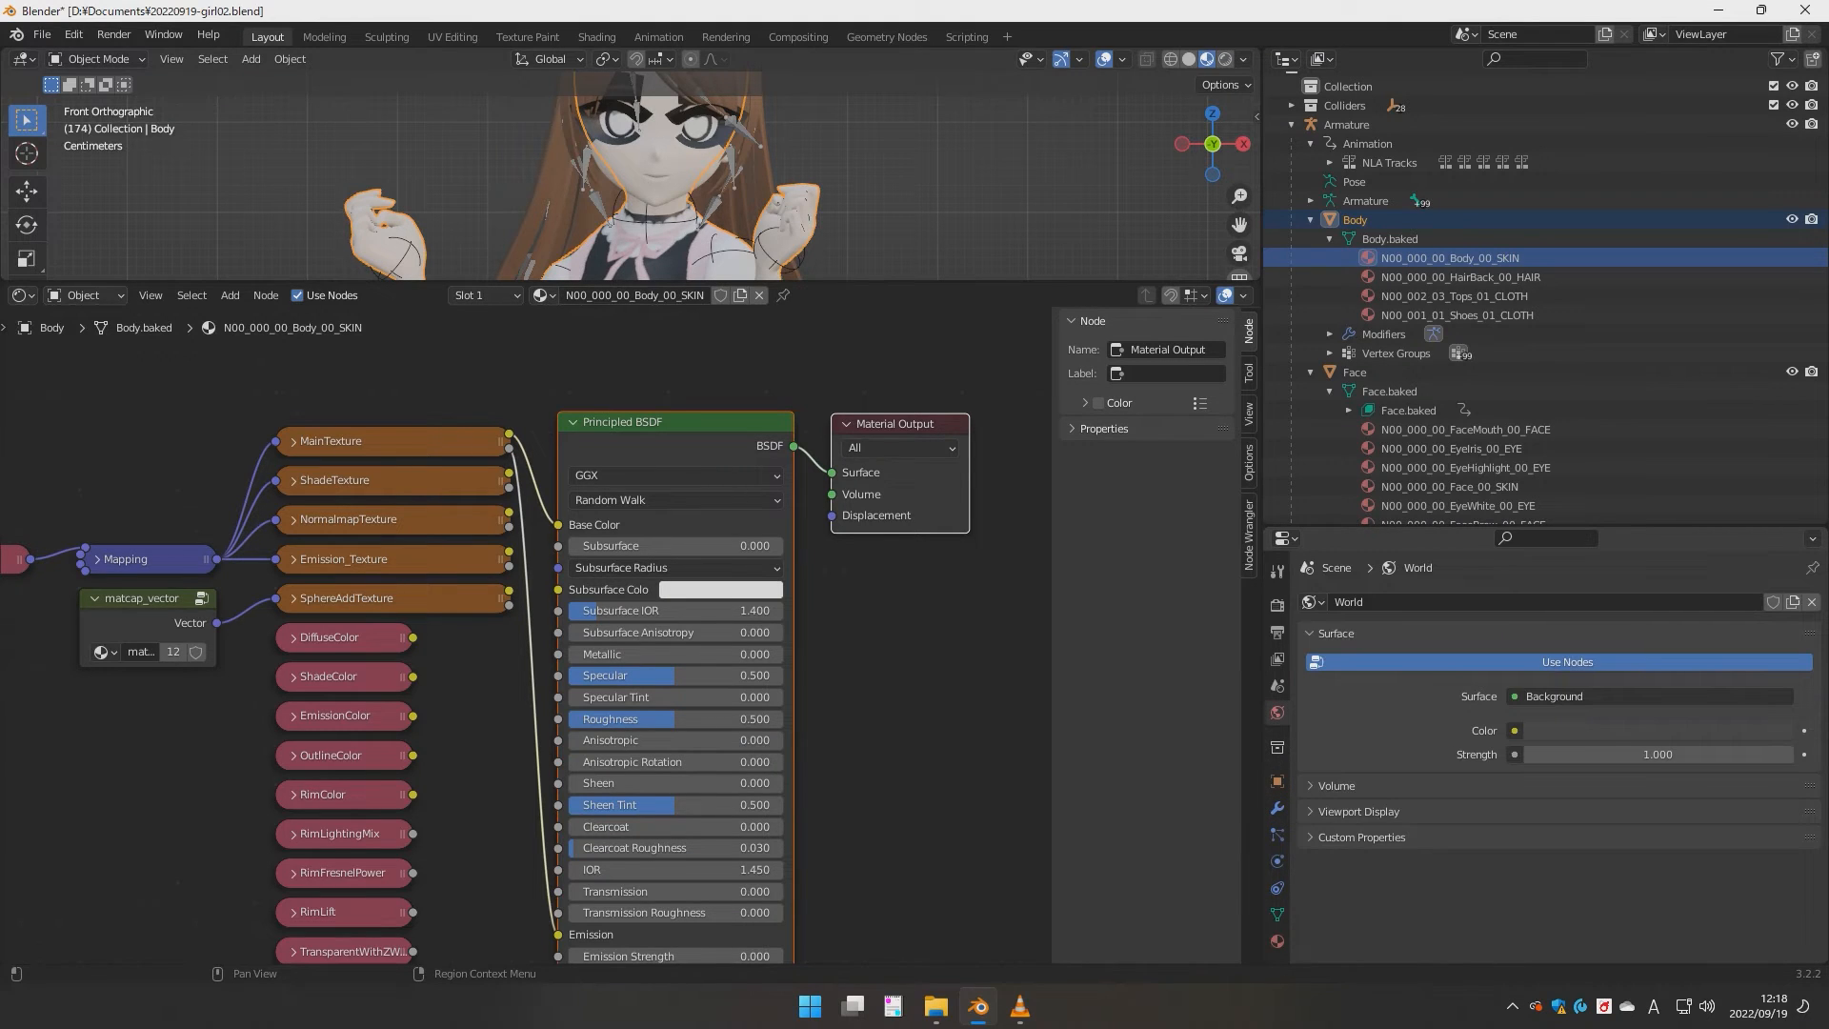
click(1277, 747)
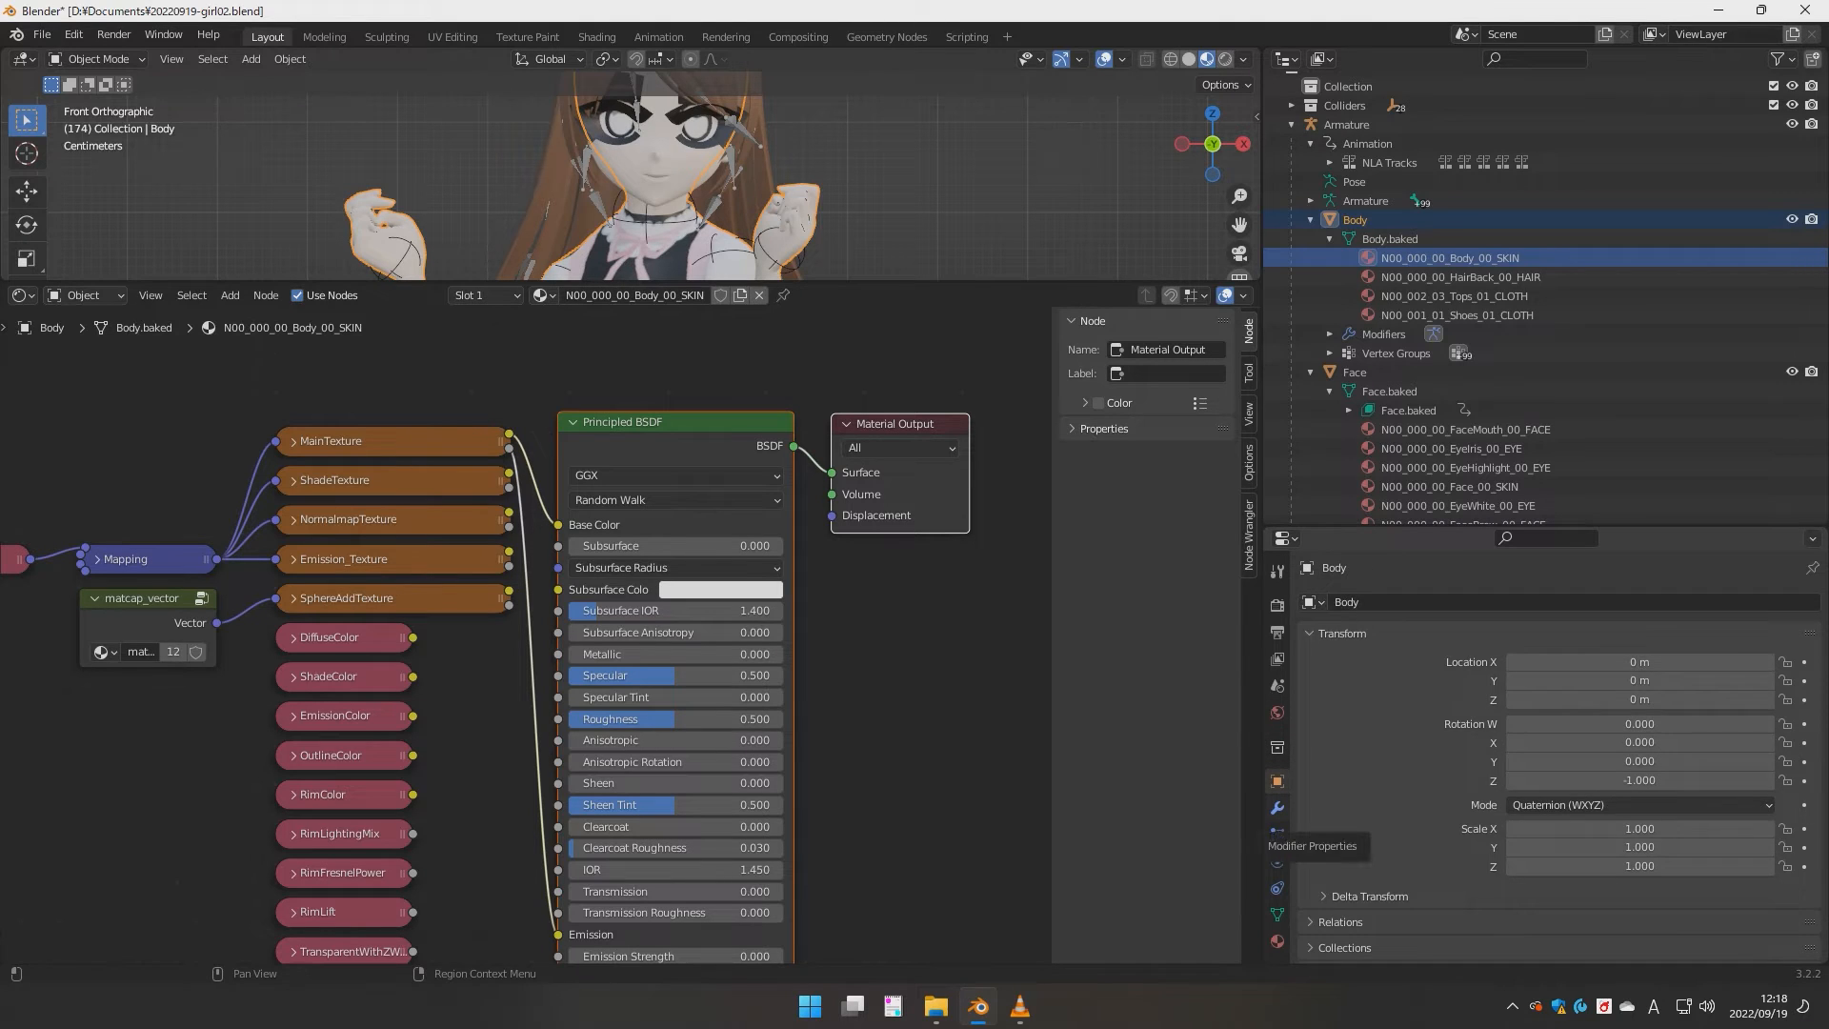
click(1277, 808)
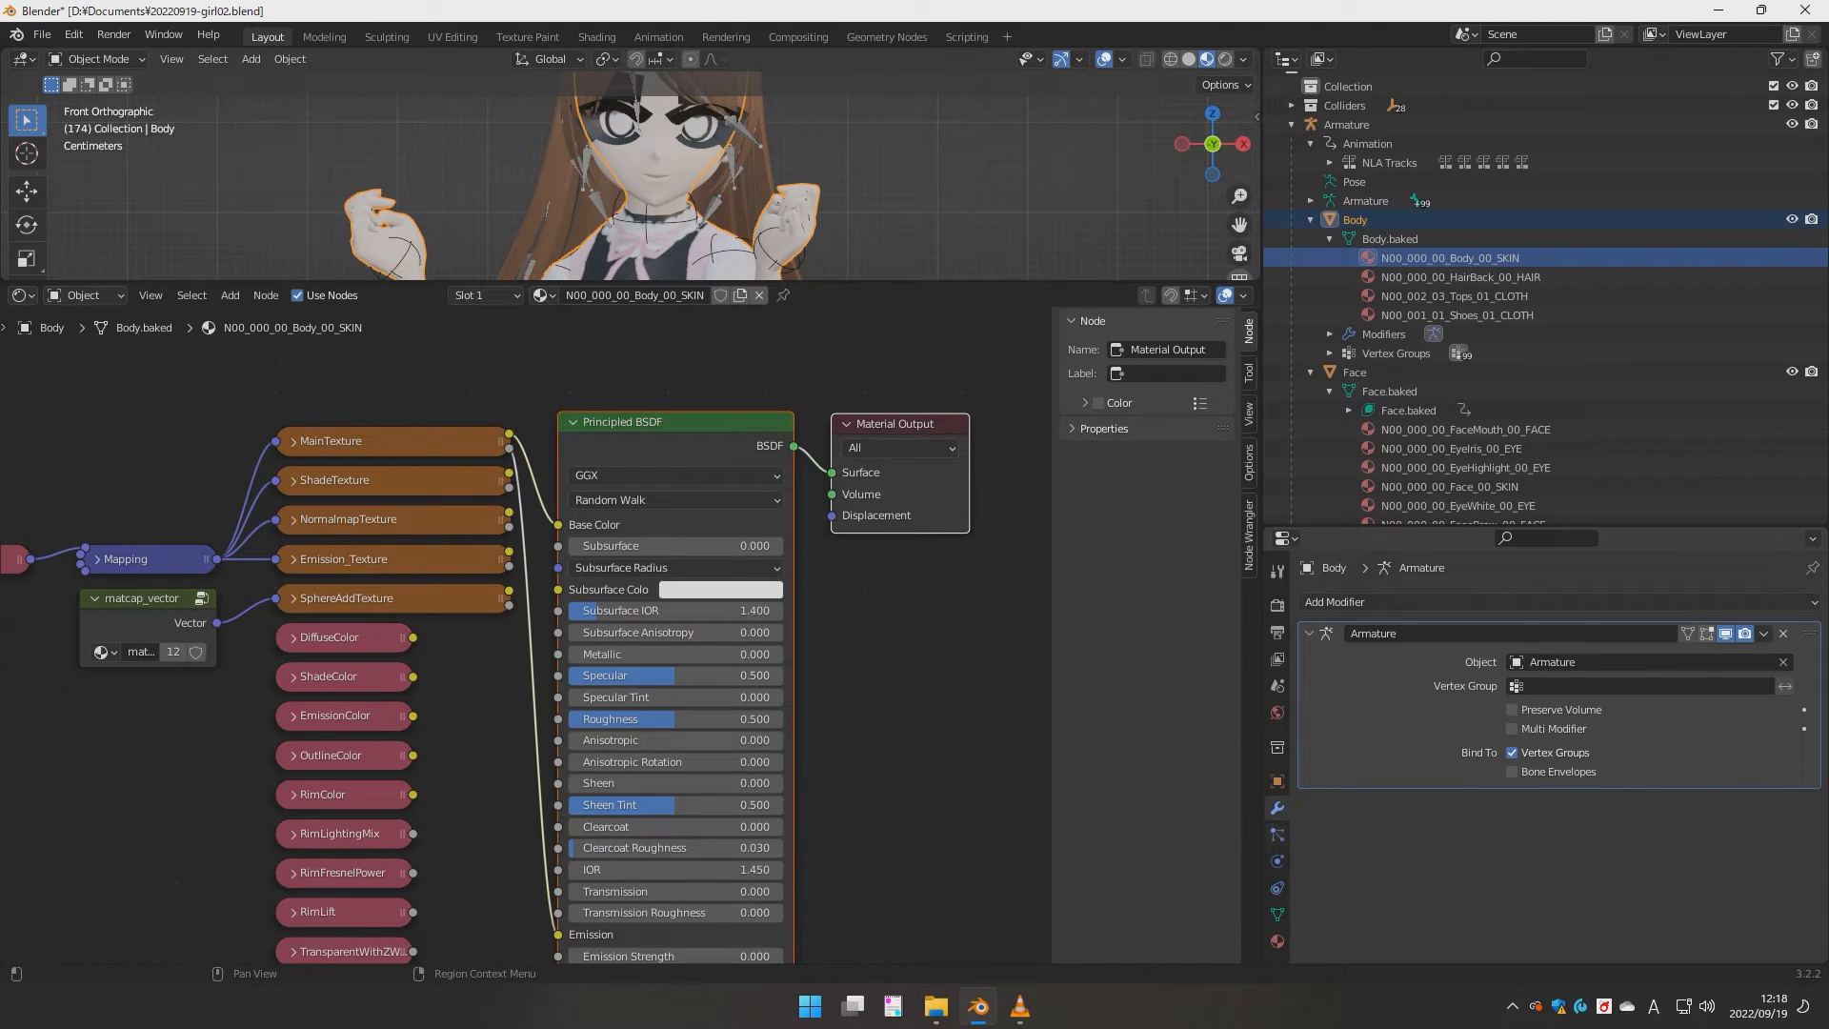
click(1277, 835)
click(1278, 861)
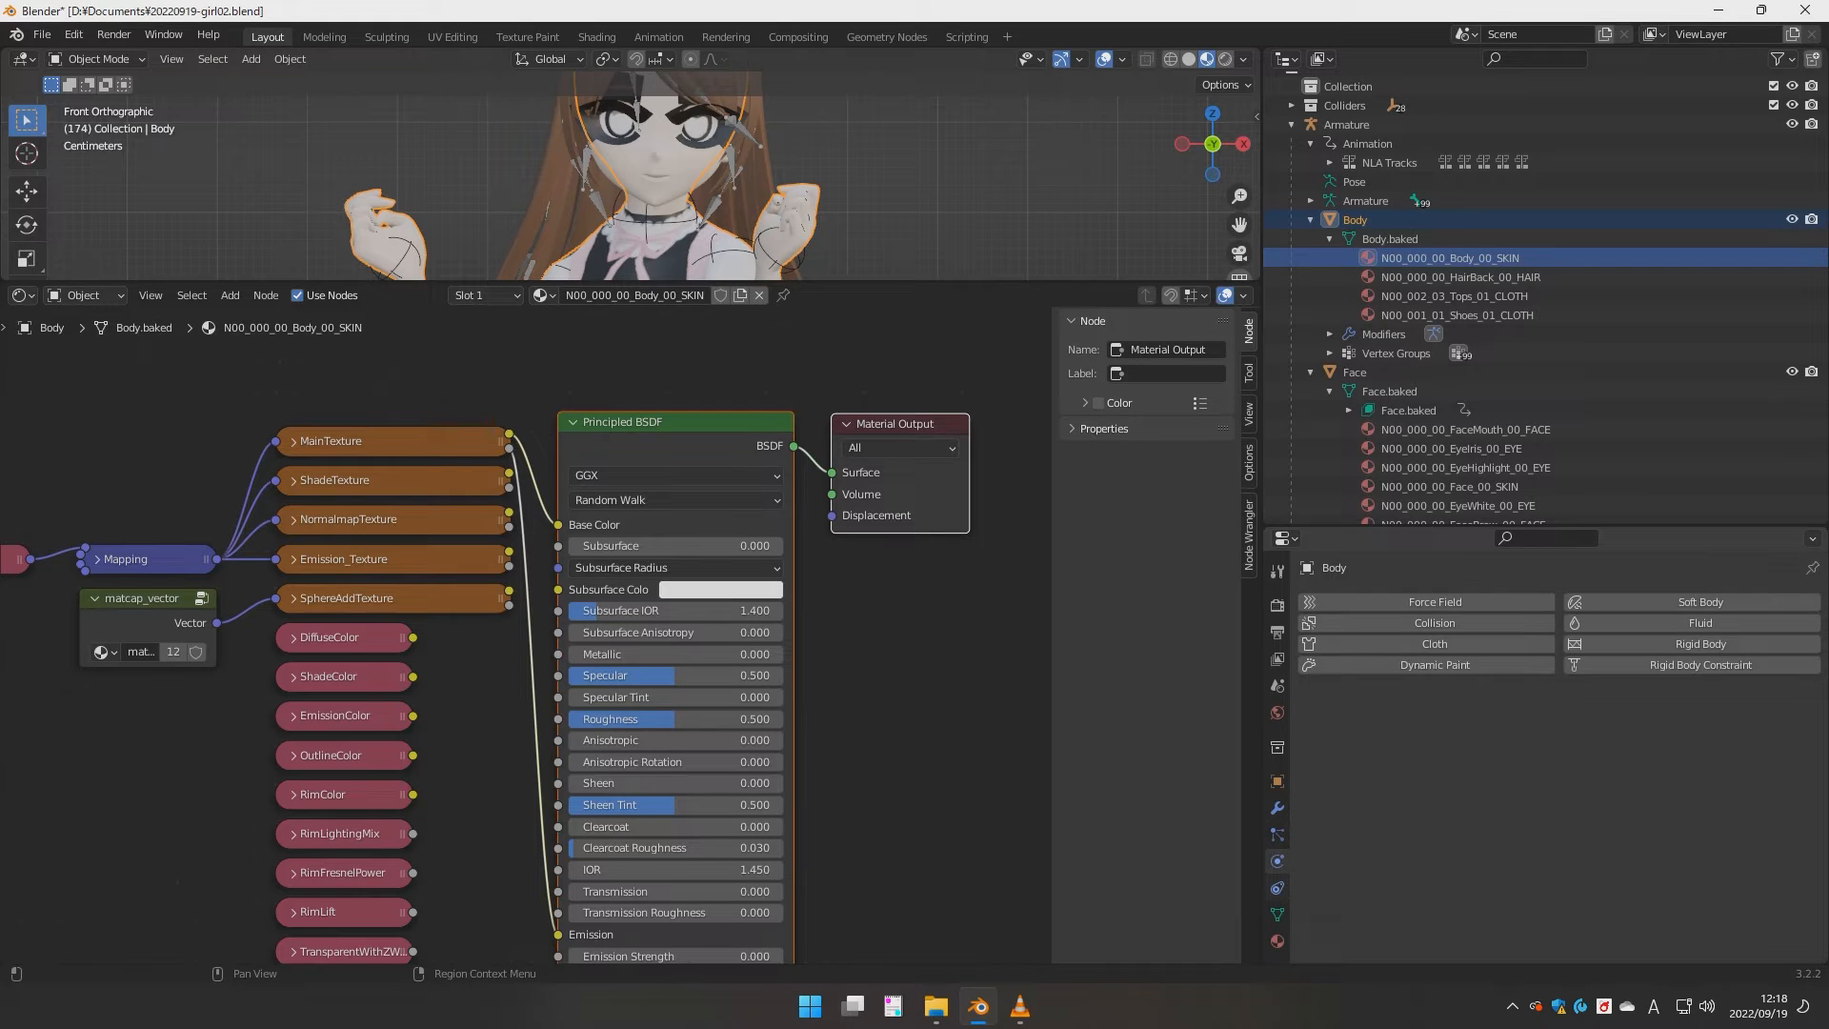
click(1278, 887)
click(1277, 915)
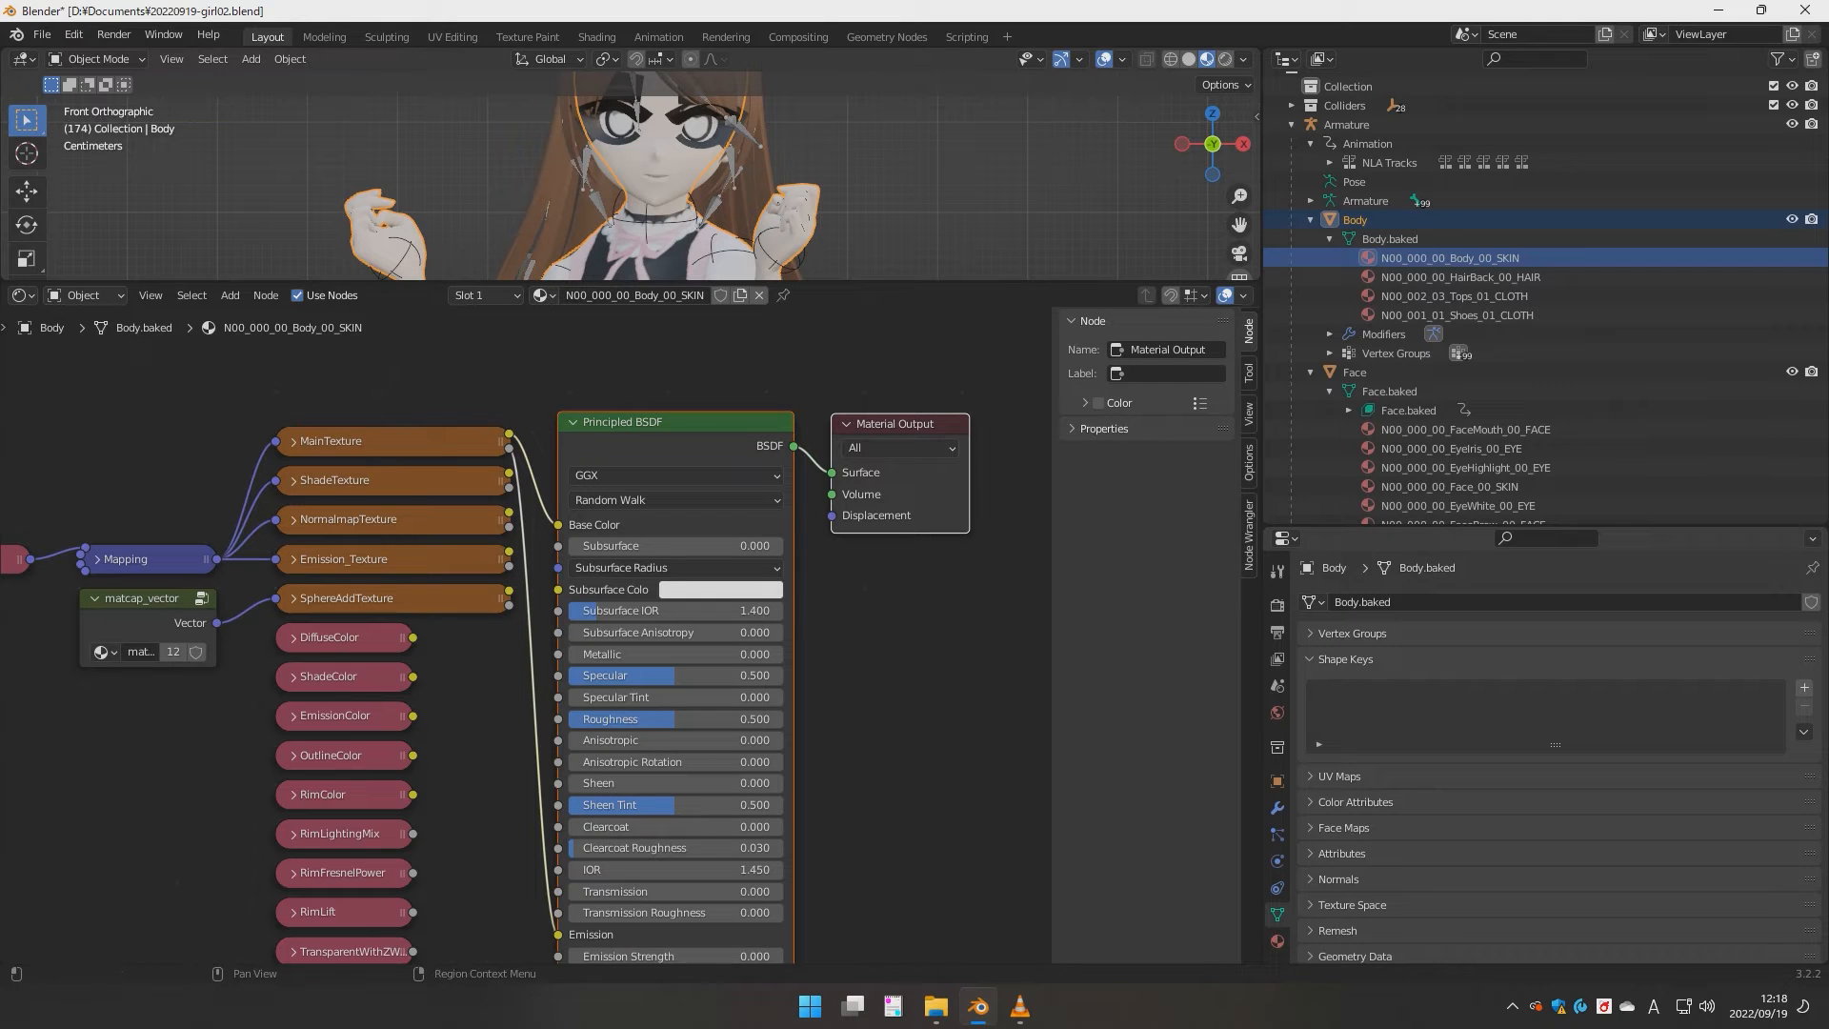
- Open the material properties of N00_000_00_Body_00_SKIN and enlarge the properties editor to show more settings
click(1277, 941)
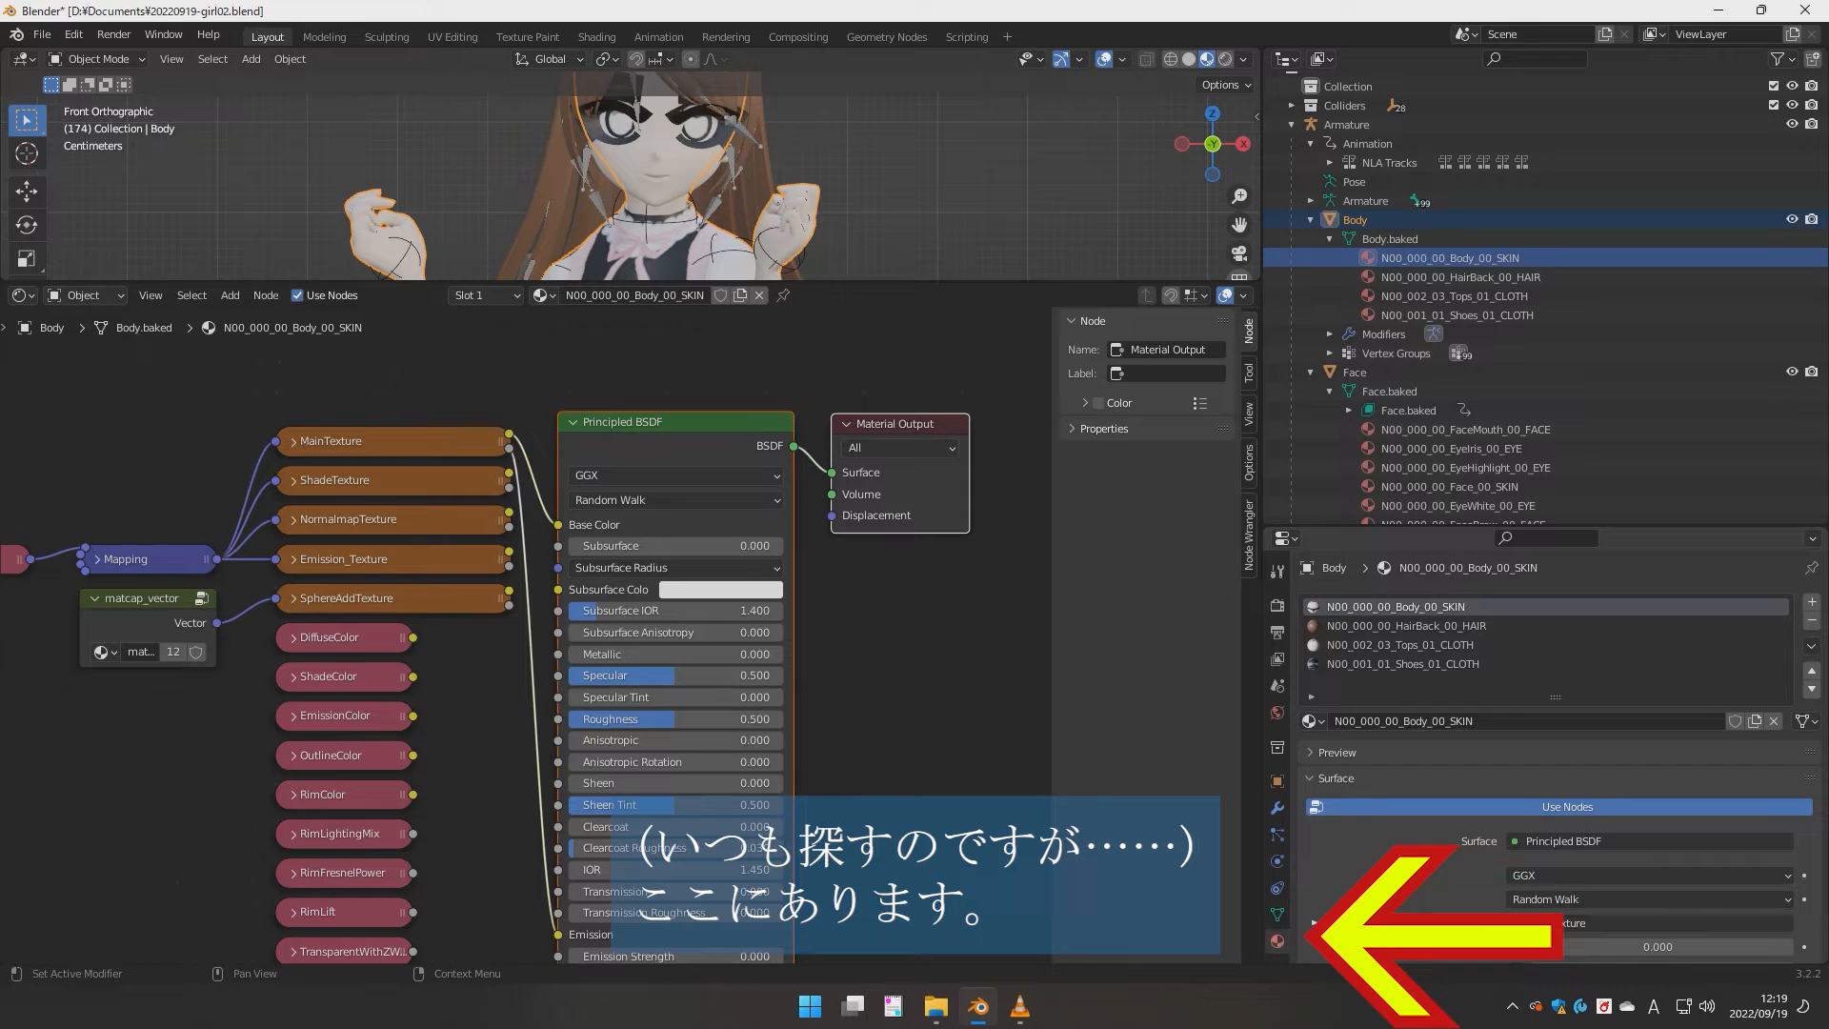
drag(1543, 527, 1543, 439)
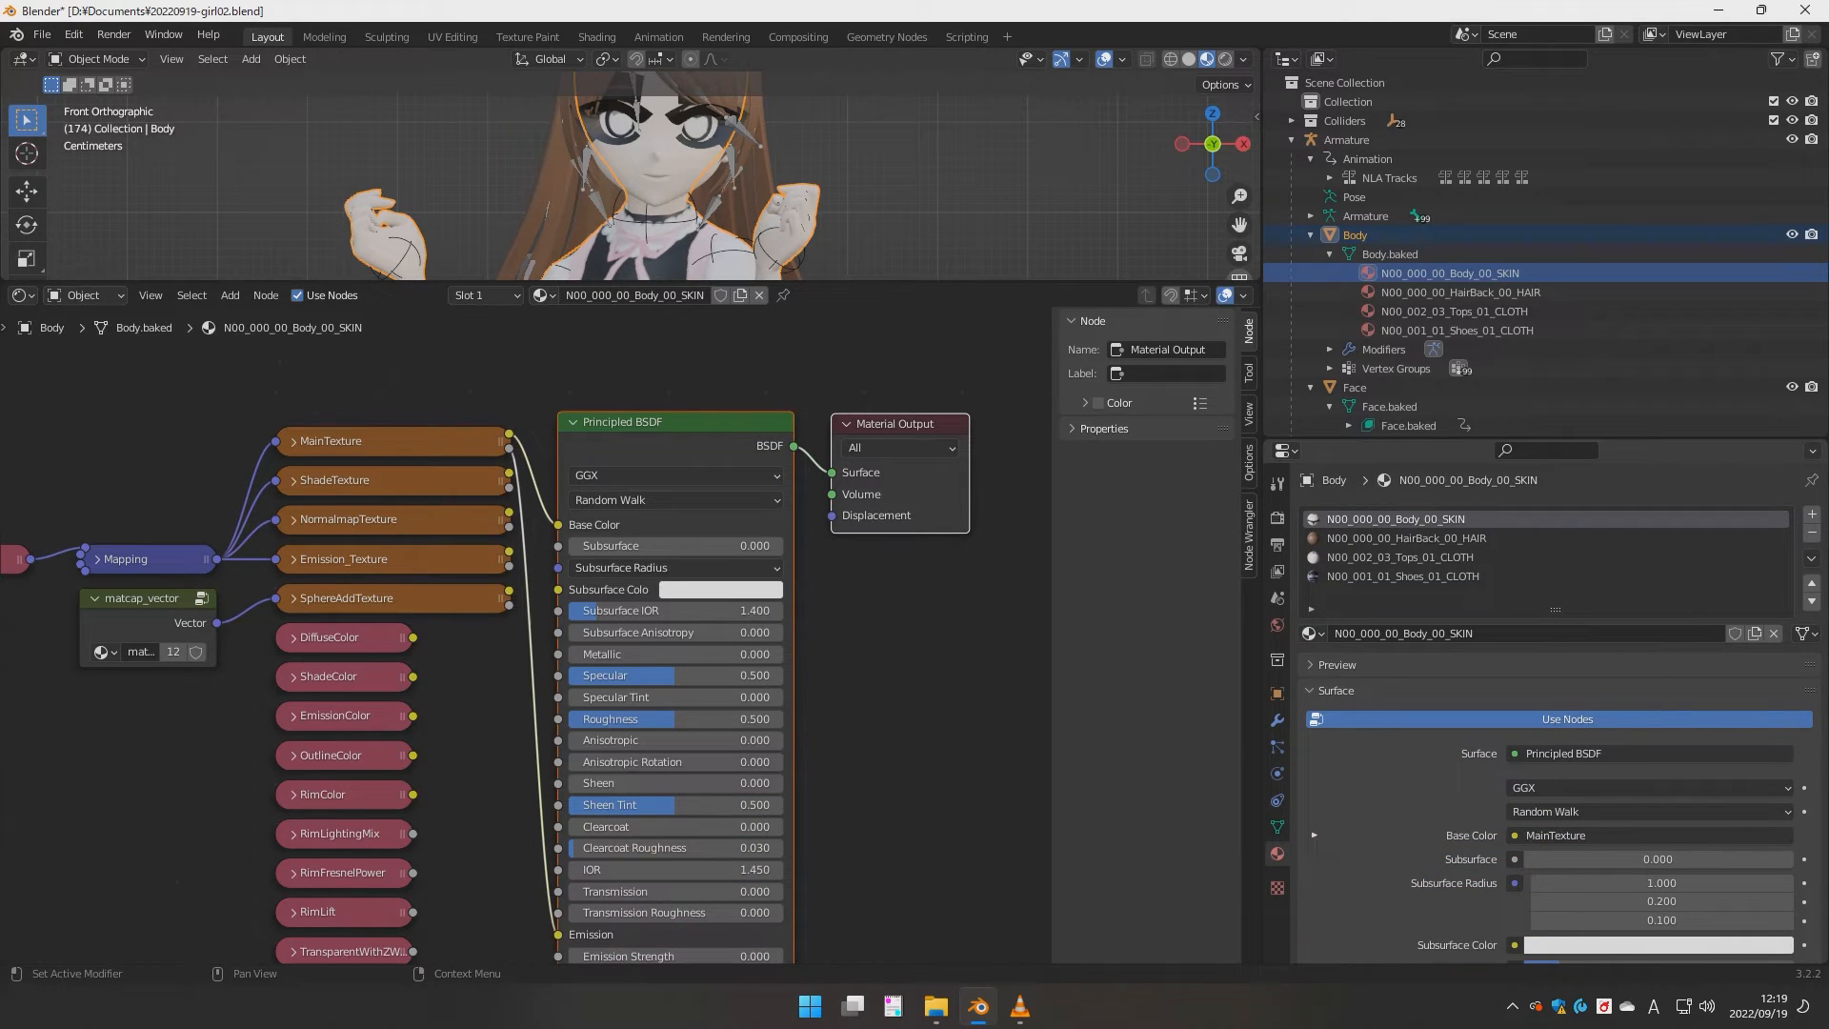
- Check the blend and shadow modes in the material settings of each Body material and of N00_000_00_FaceMouth_00_FACE
click(1336, 689)
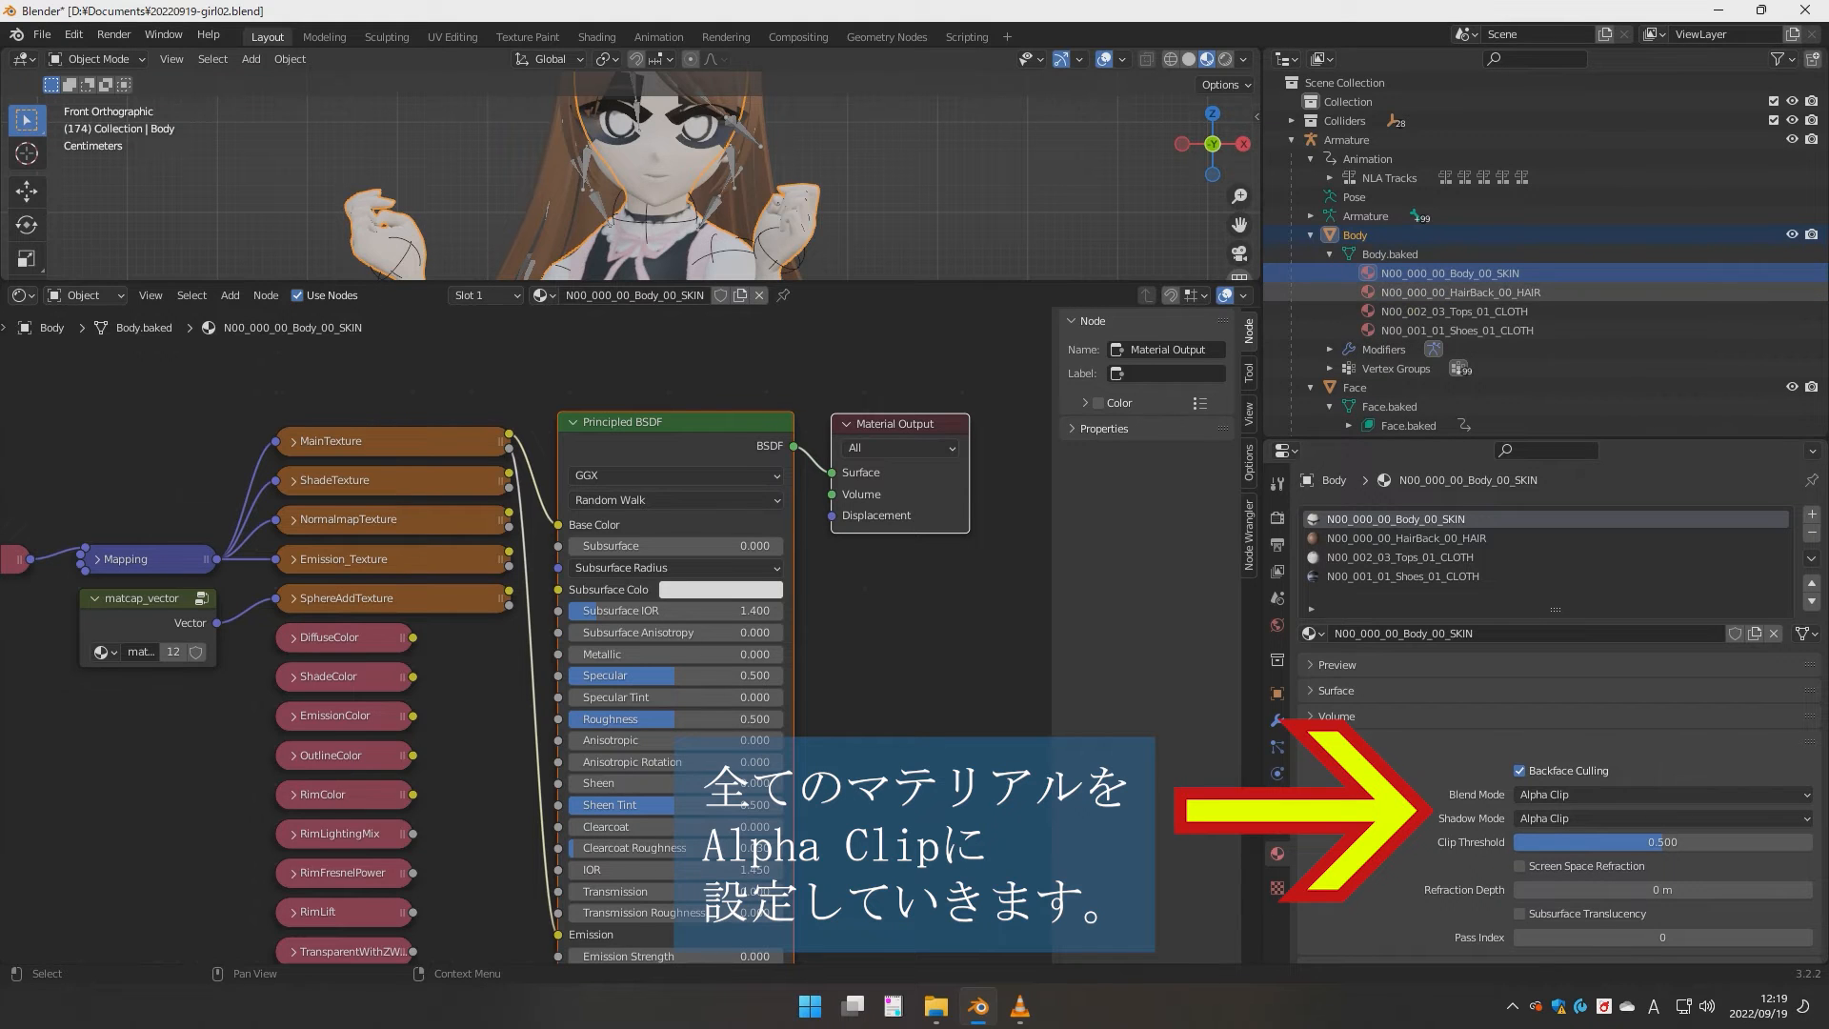
click(1429, 291)
click(1429, 311)
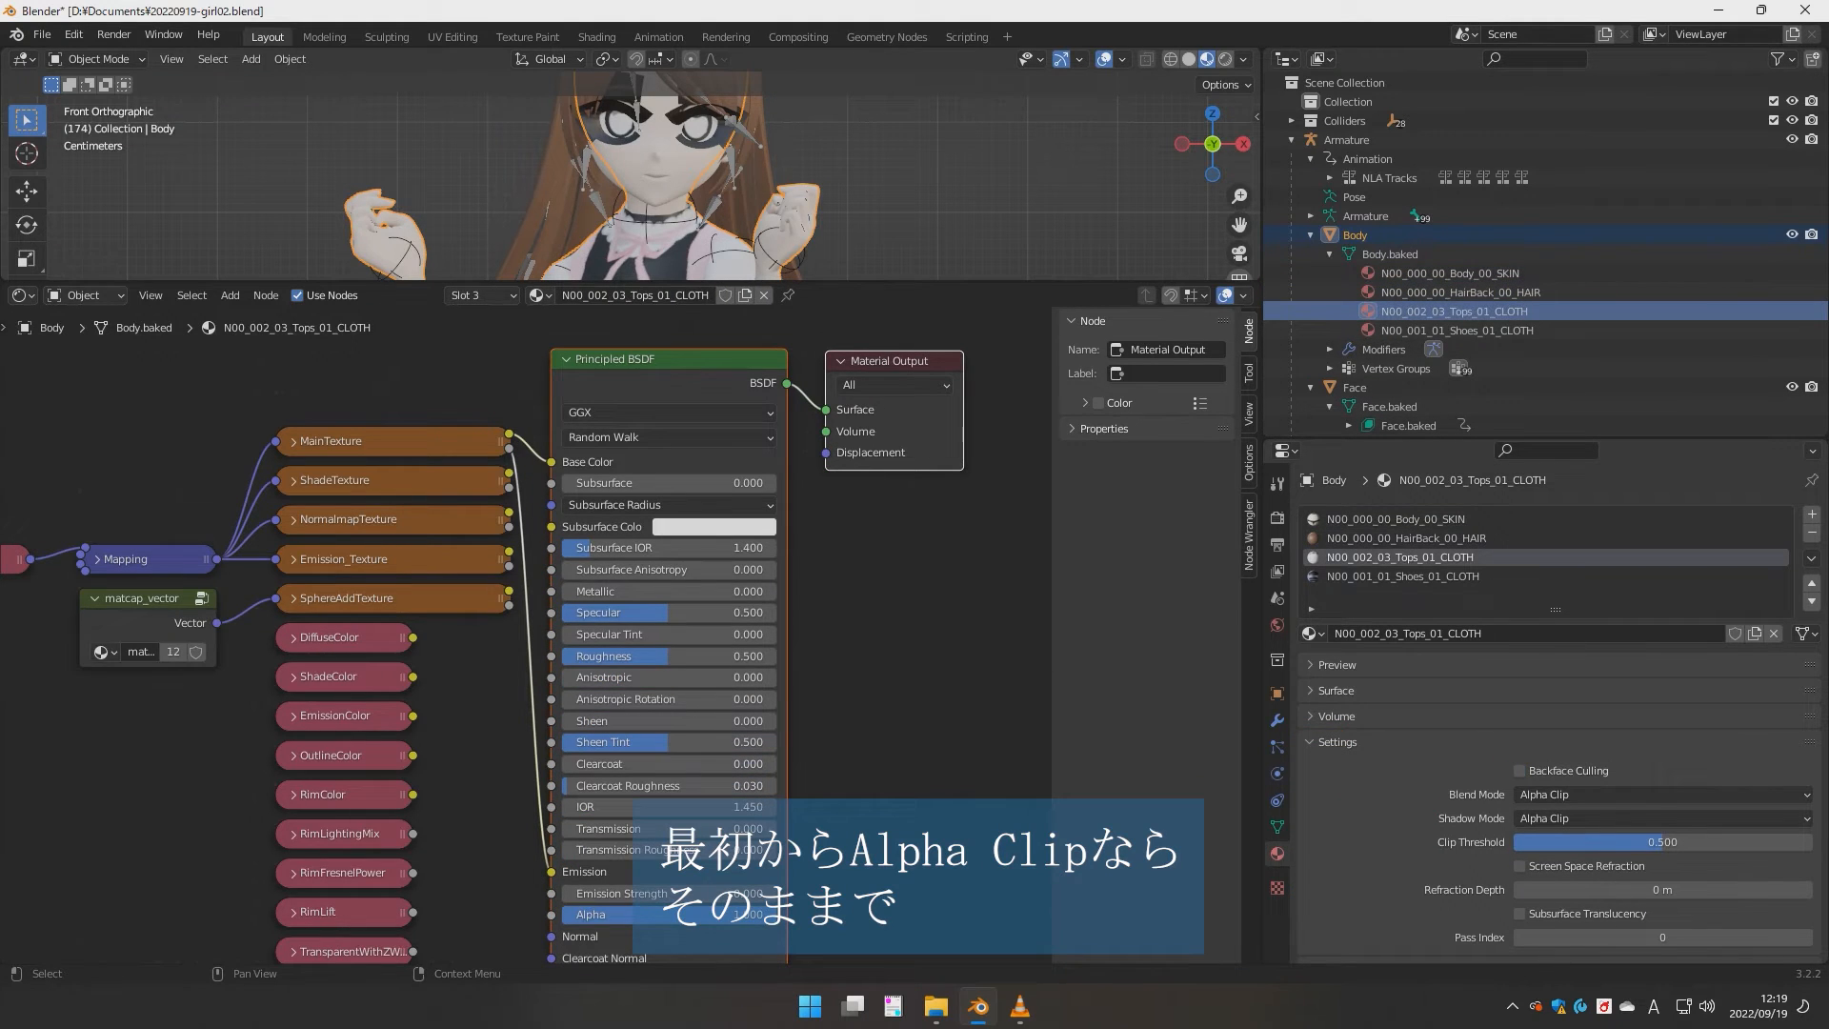
click(1428, 331)
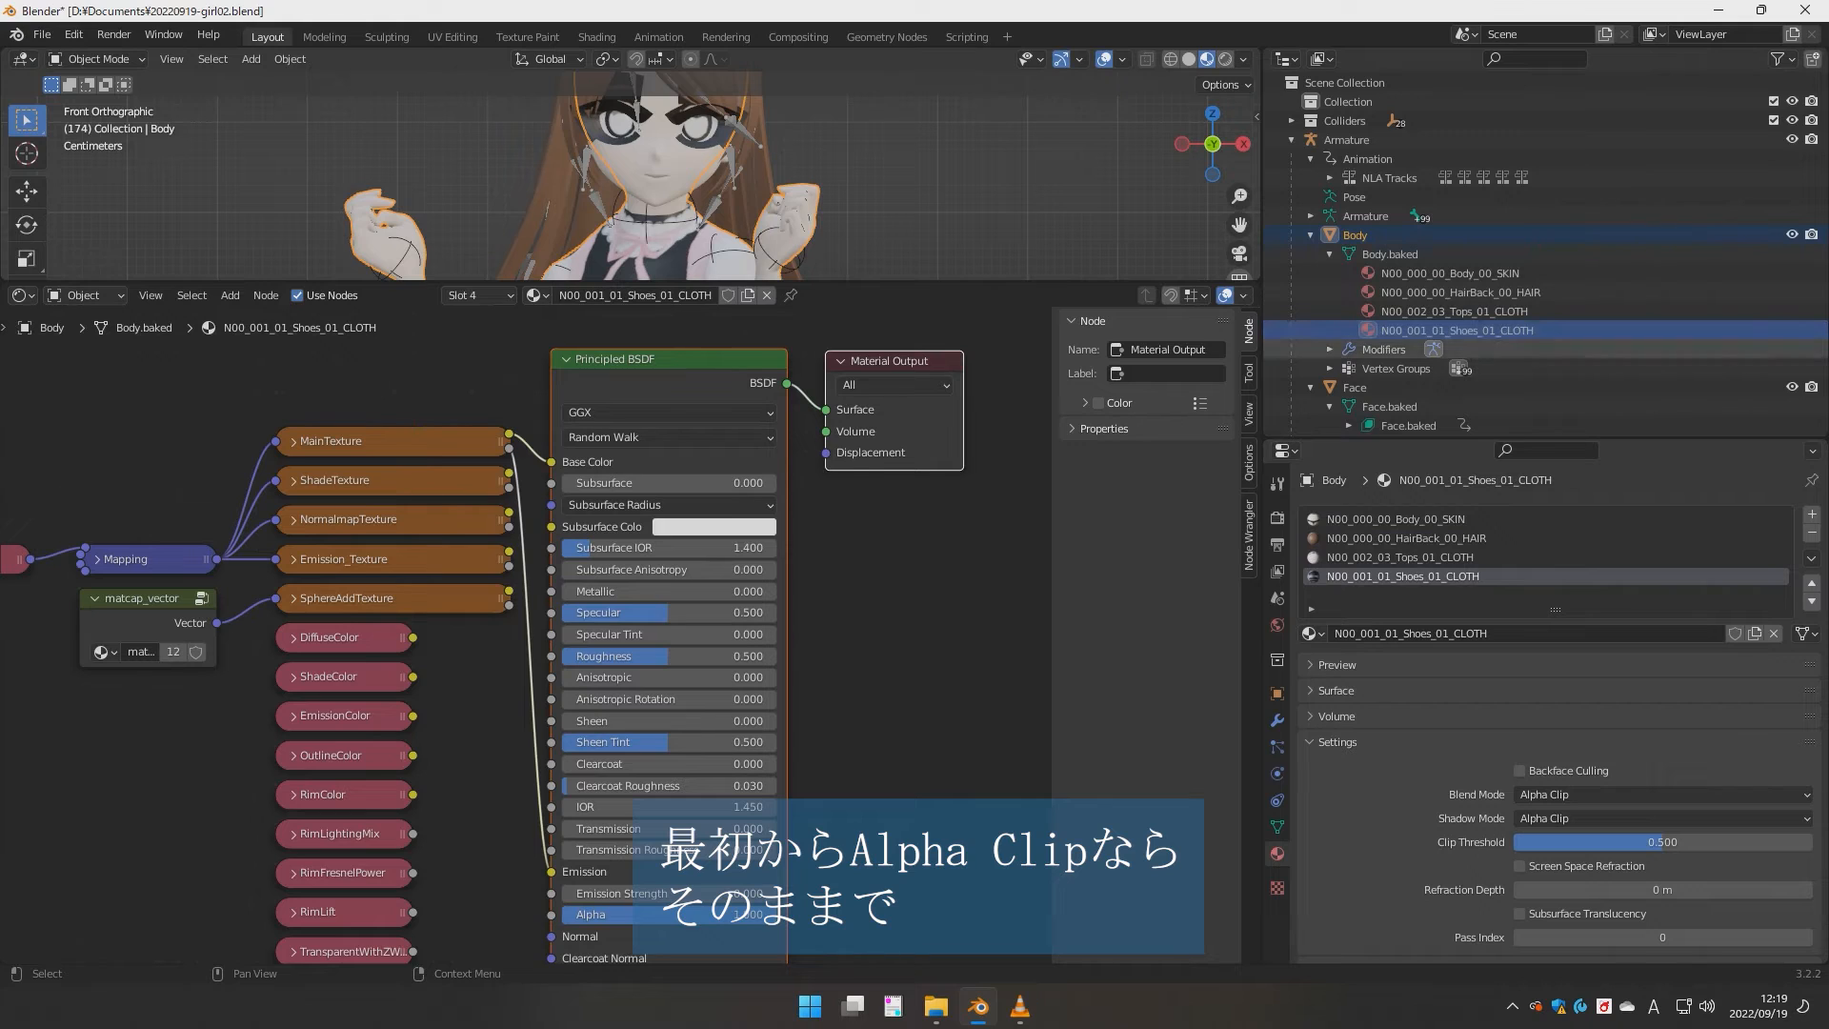
scroll(1429, 350, down, 3)
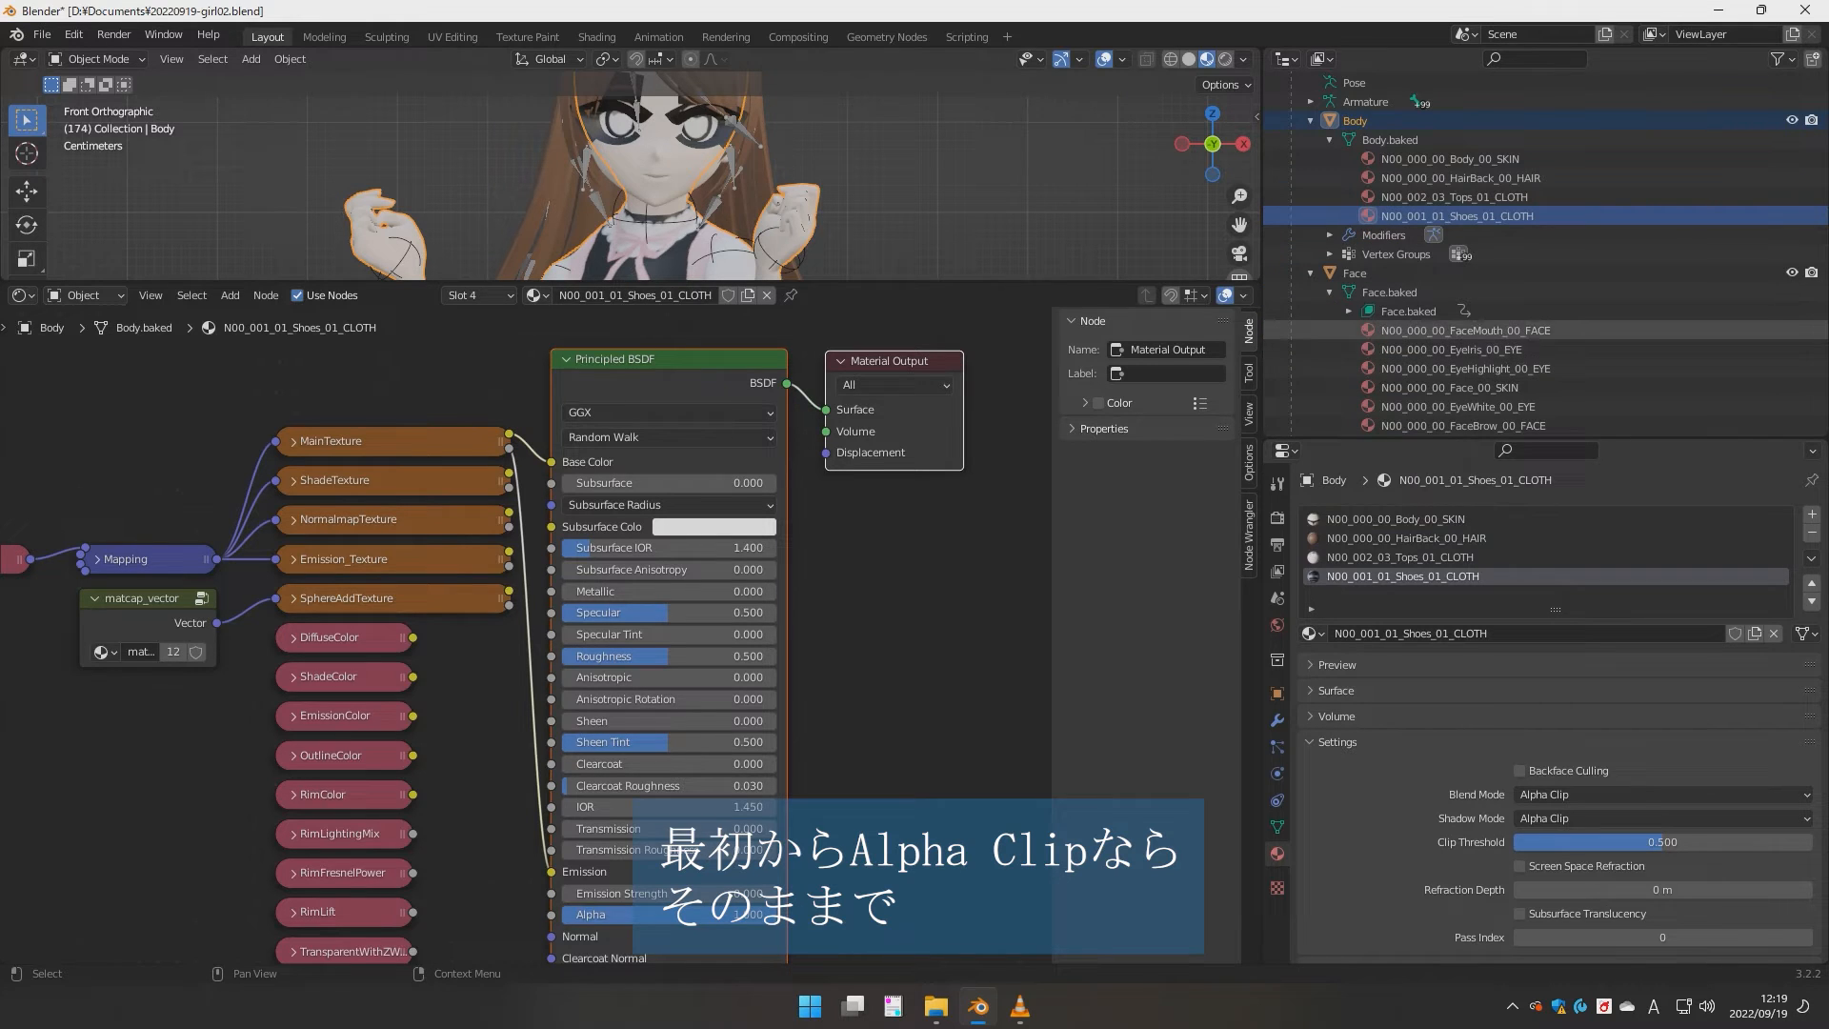
click(1429, 330)
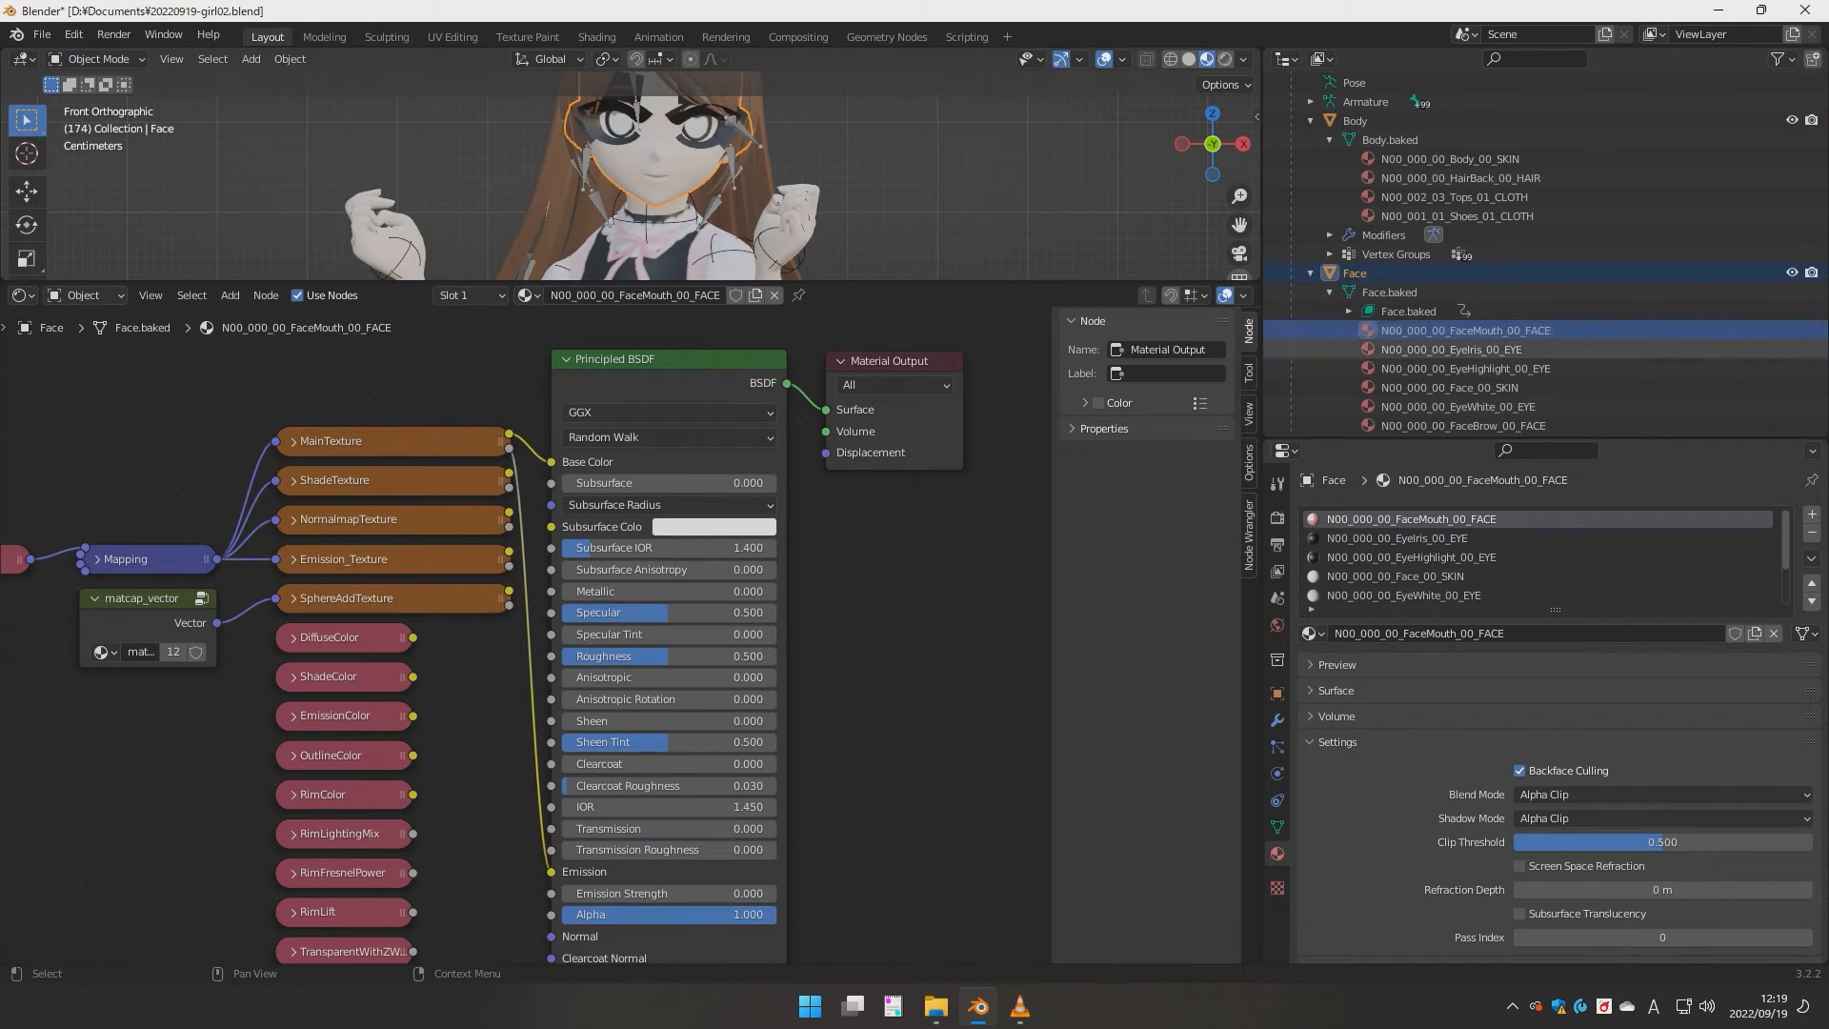
- Set both the Blend Mode and Shadow Mode of the N00_000_00_EyeIris_00_EYE material to Alpha Clip
click(1429, 350)
click(1581, 795)
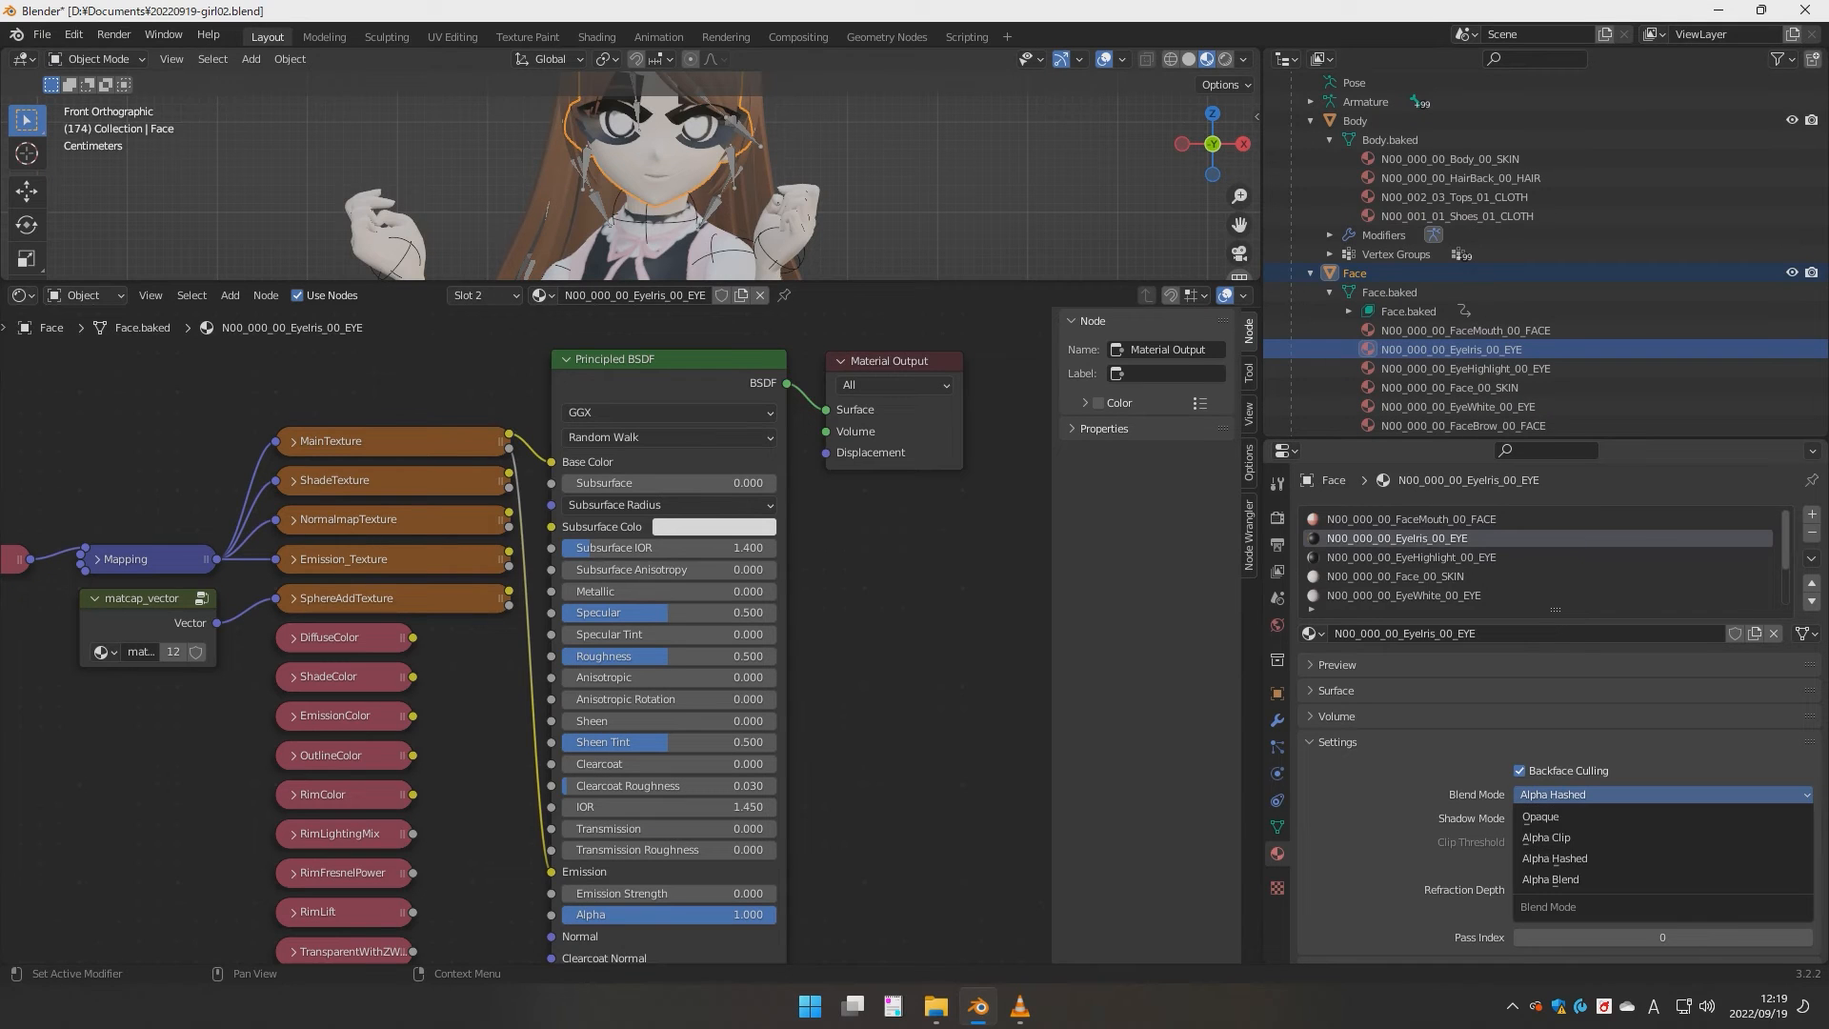
click(1566, 838)
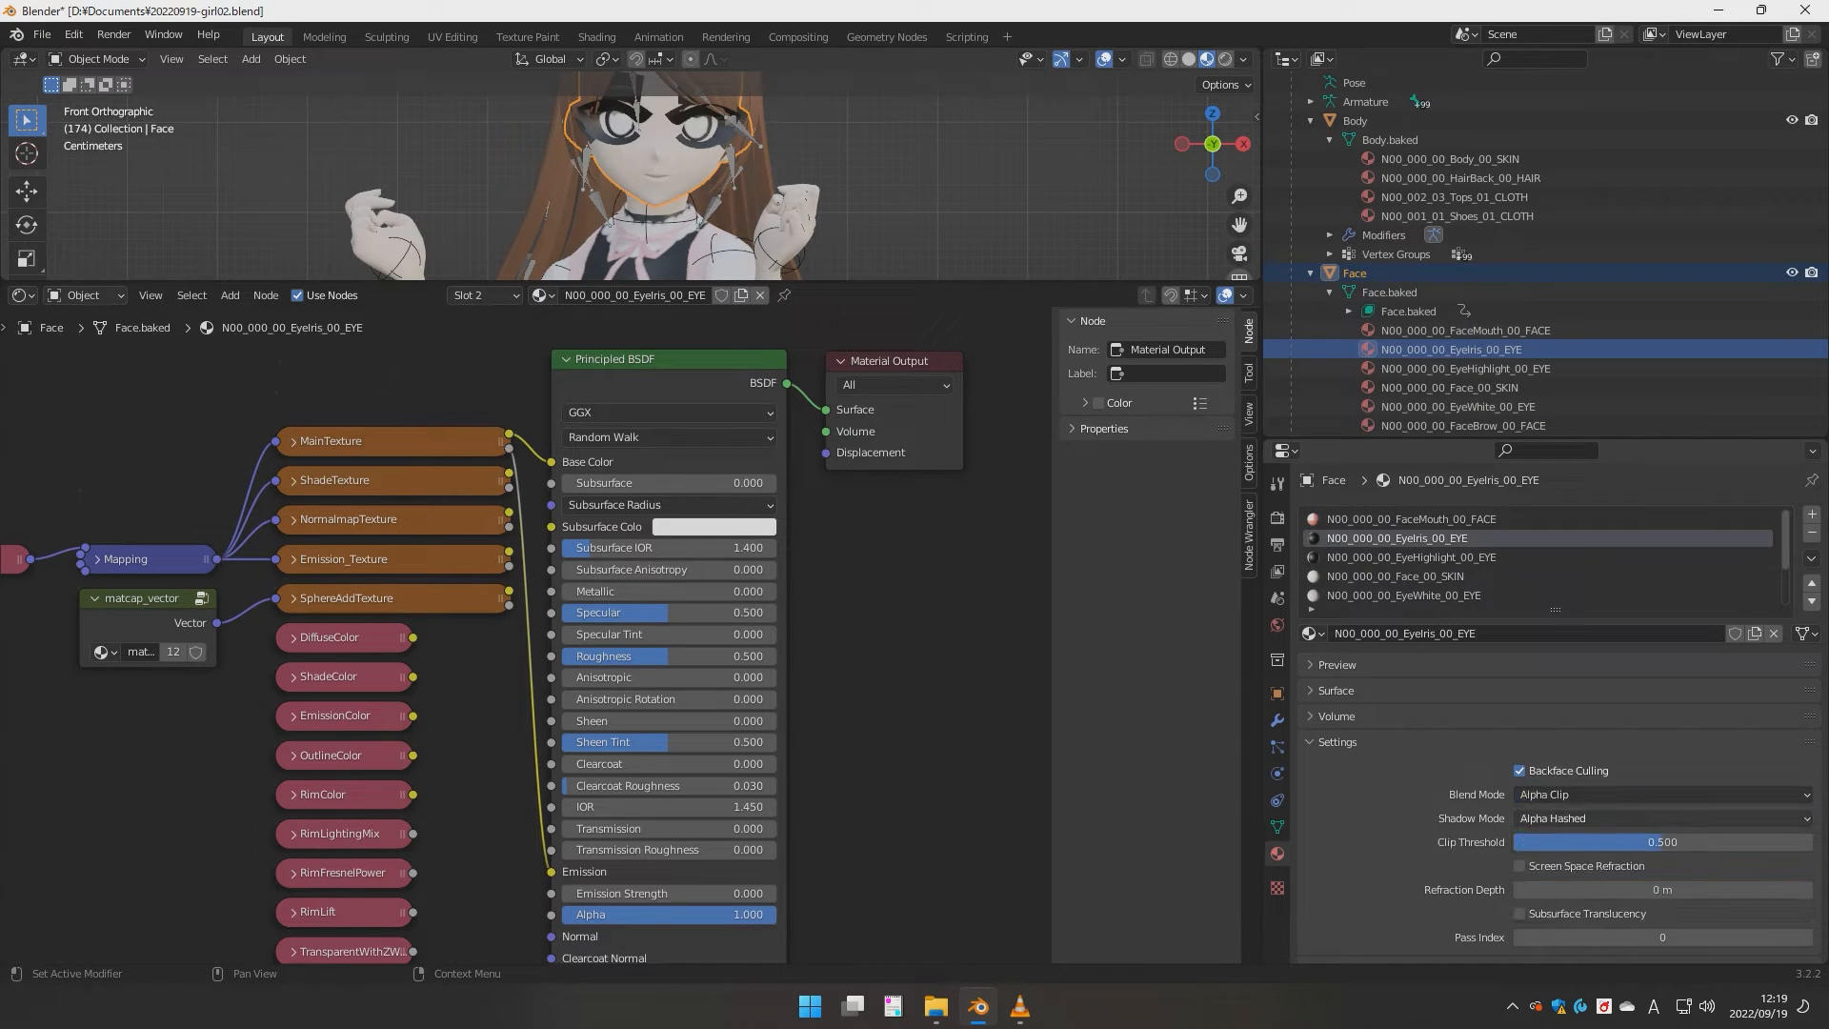
click(1581, 819)
click(1567, 882)
- Set both the Blend Mode and Shadow Mode of the N00_000_00_EyeHighlight_00_EYE material to Alpha Clip
click(1465, 368)
click(1581, 795)
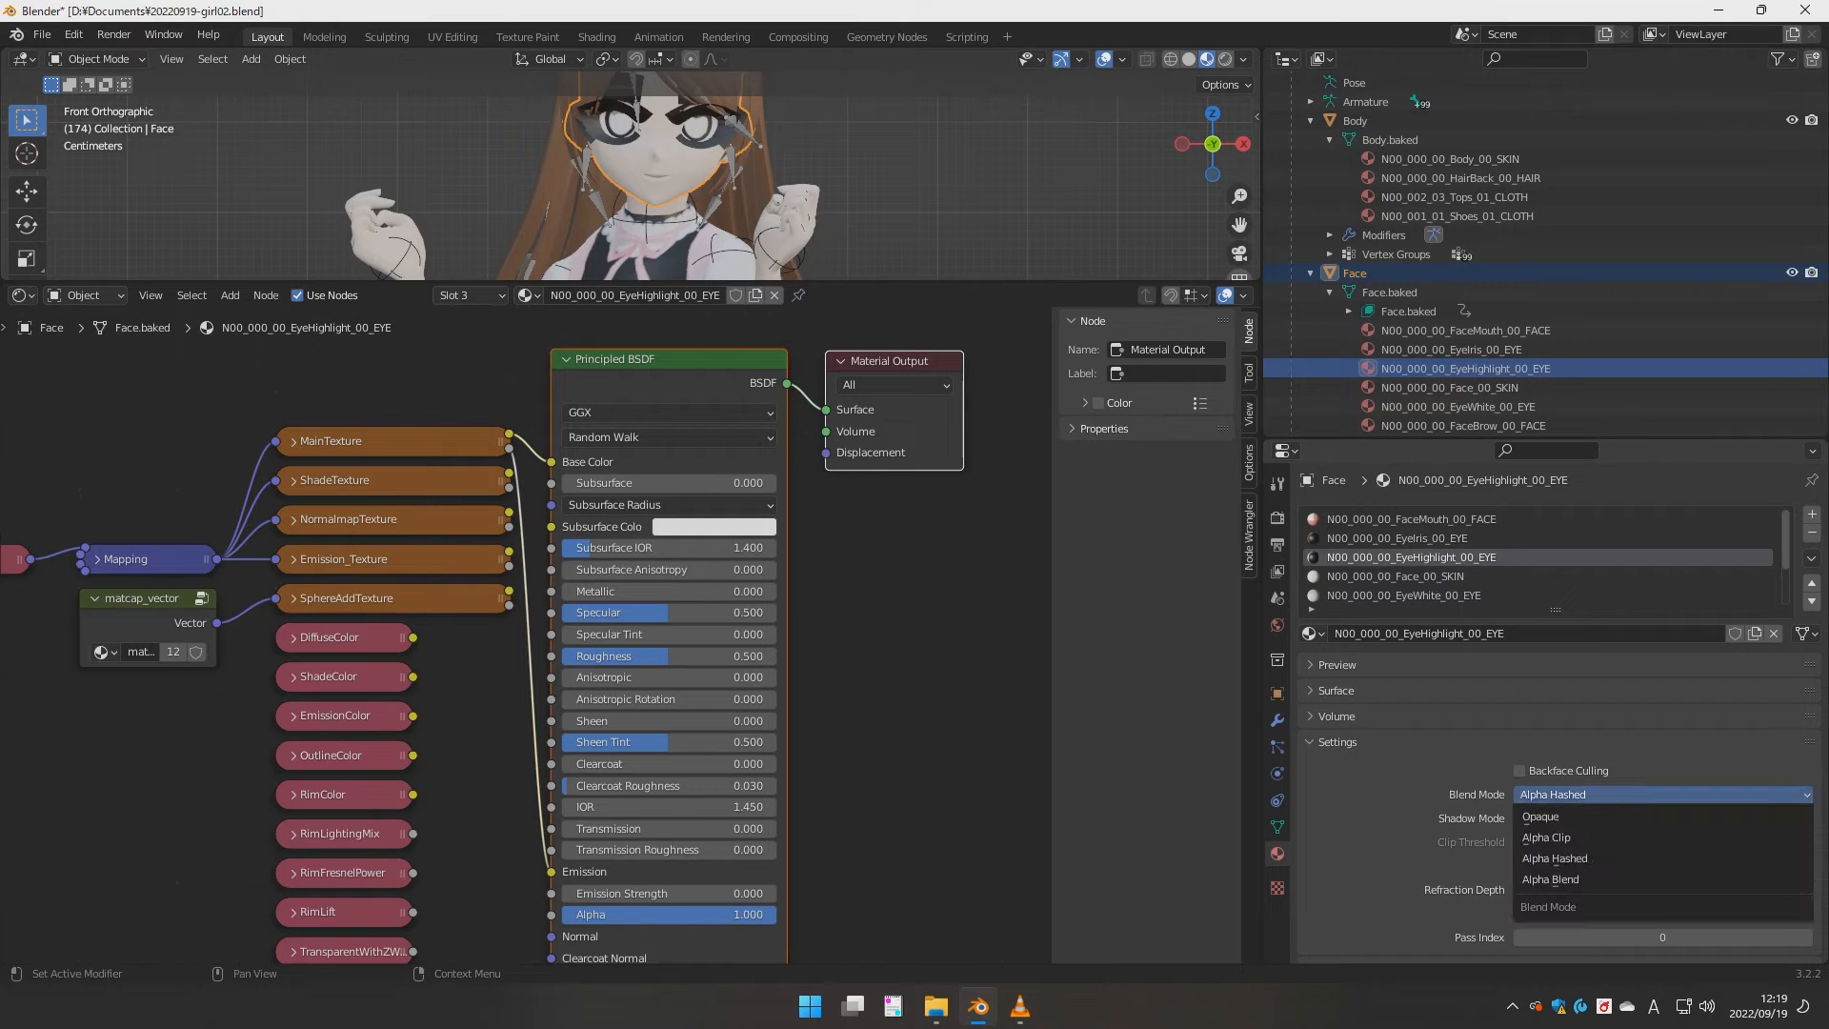
click(1567, 838)
click(1581, 818)
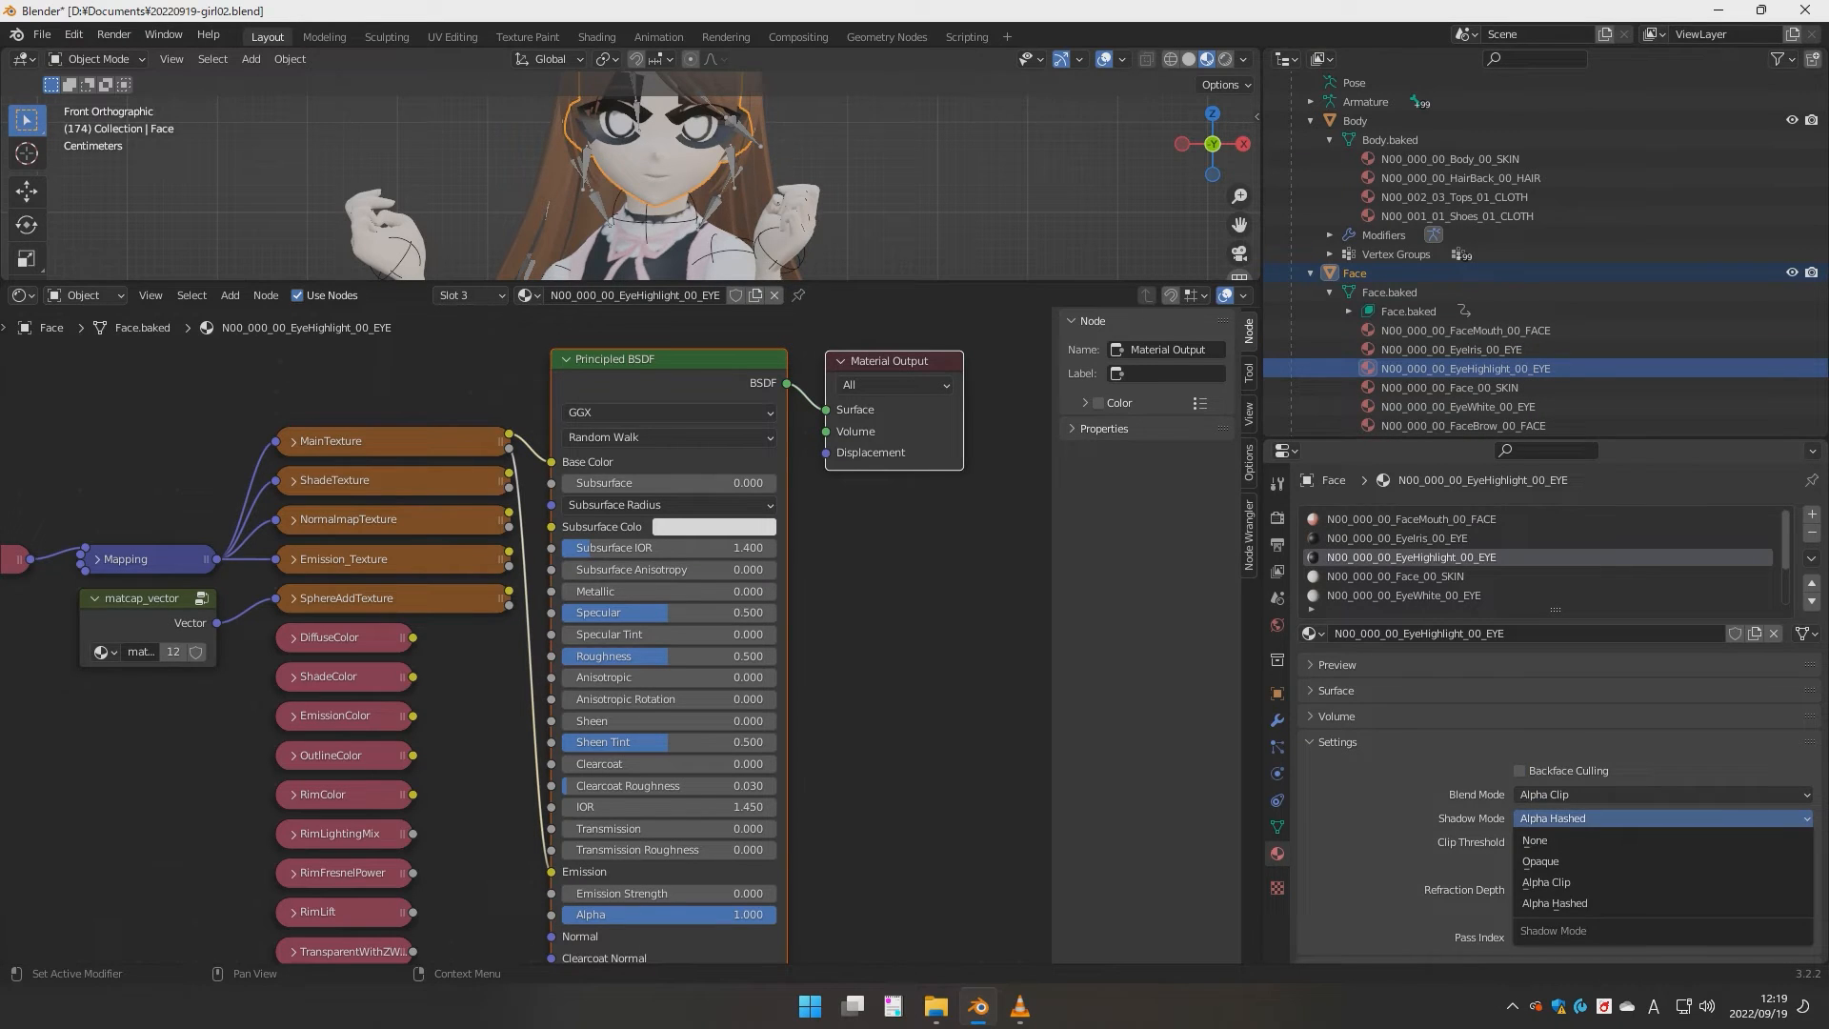
click(1553, 882)
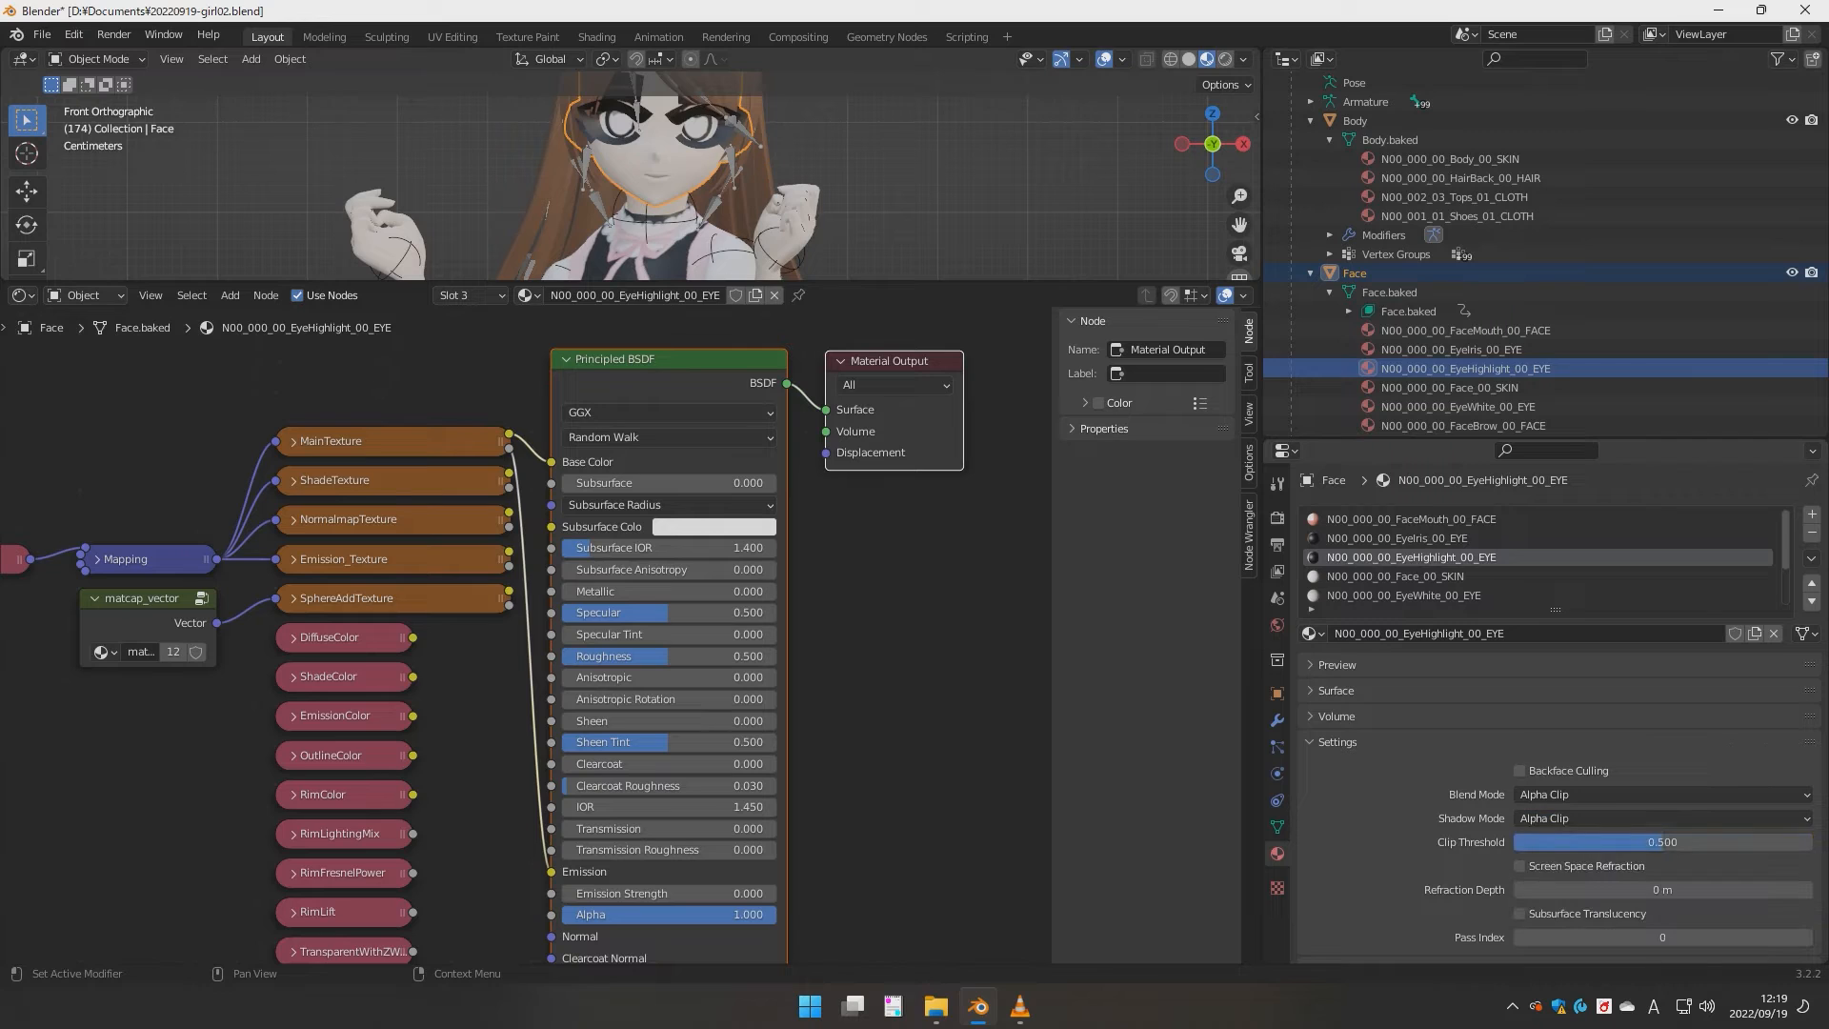
- Check the face skin and eye white materials, and set N00_000_00_FaceBrow_00_FACE's Blend Mode and Shadow Mode to Alpha Clip
click(1448, 388)
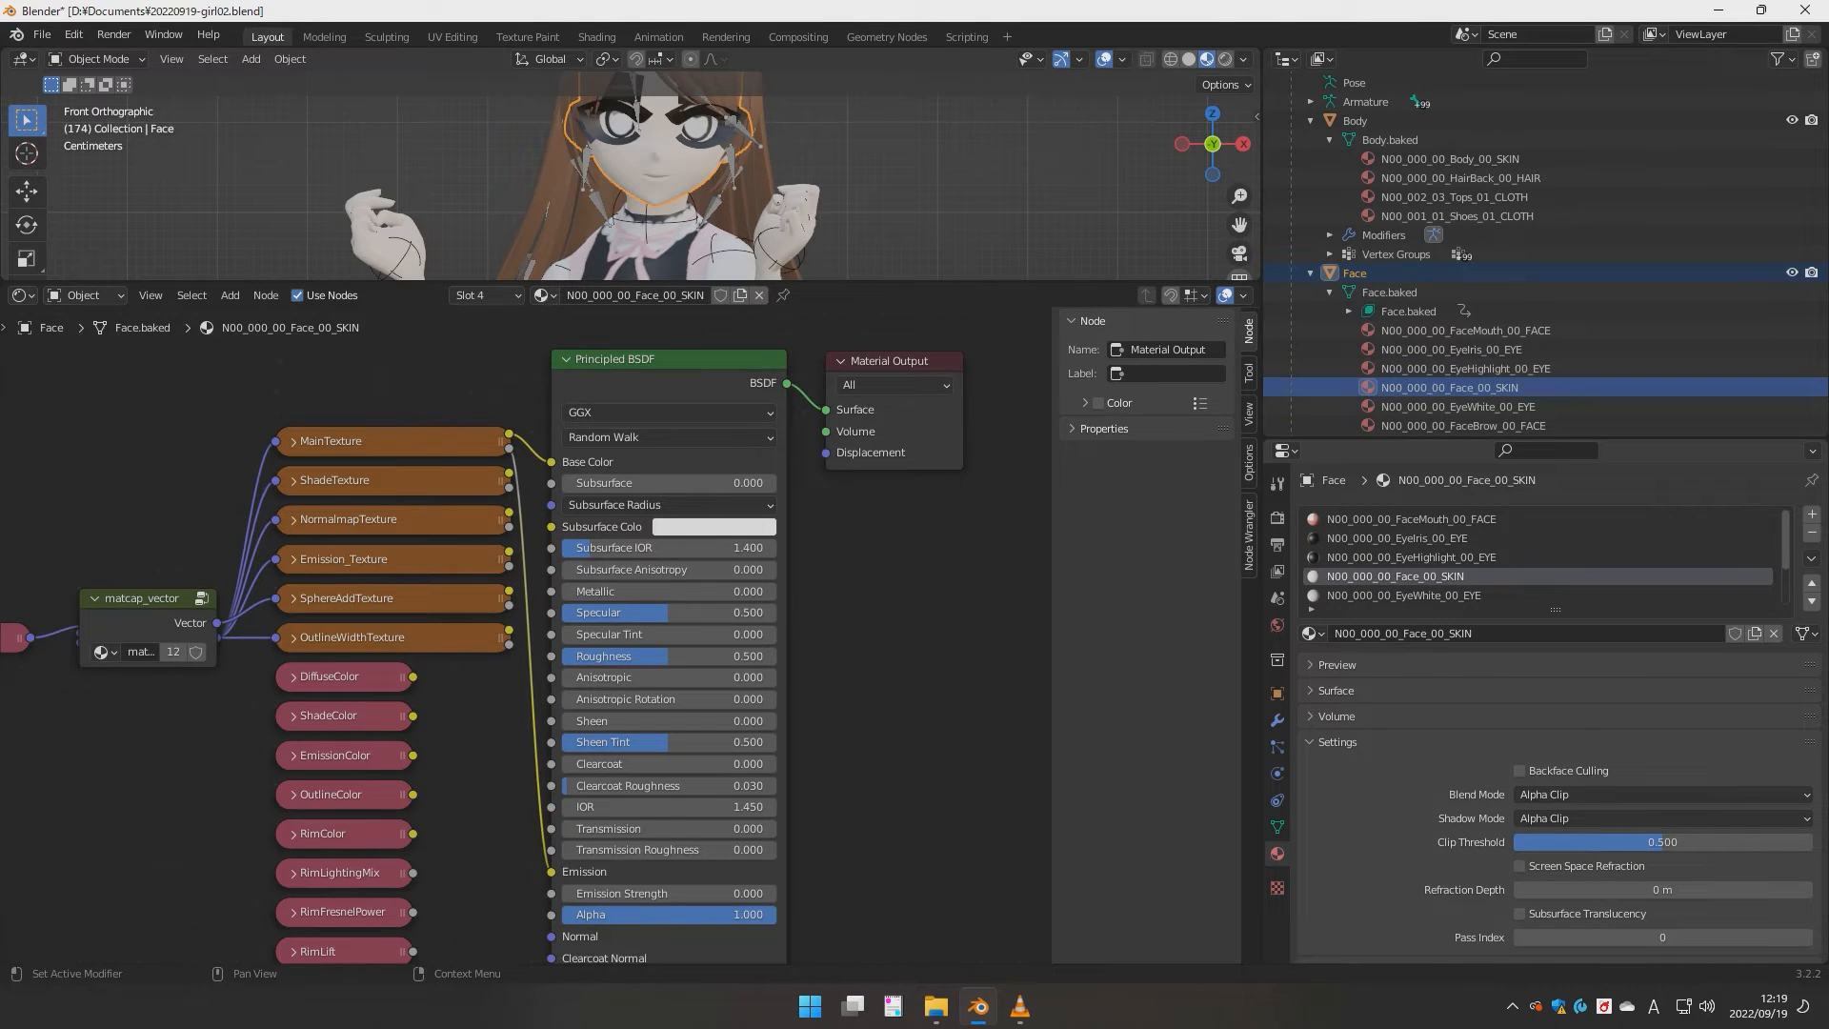
click(1458, 407)
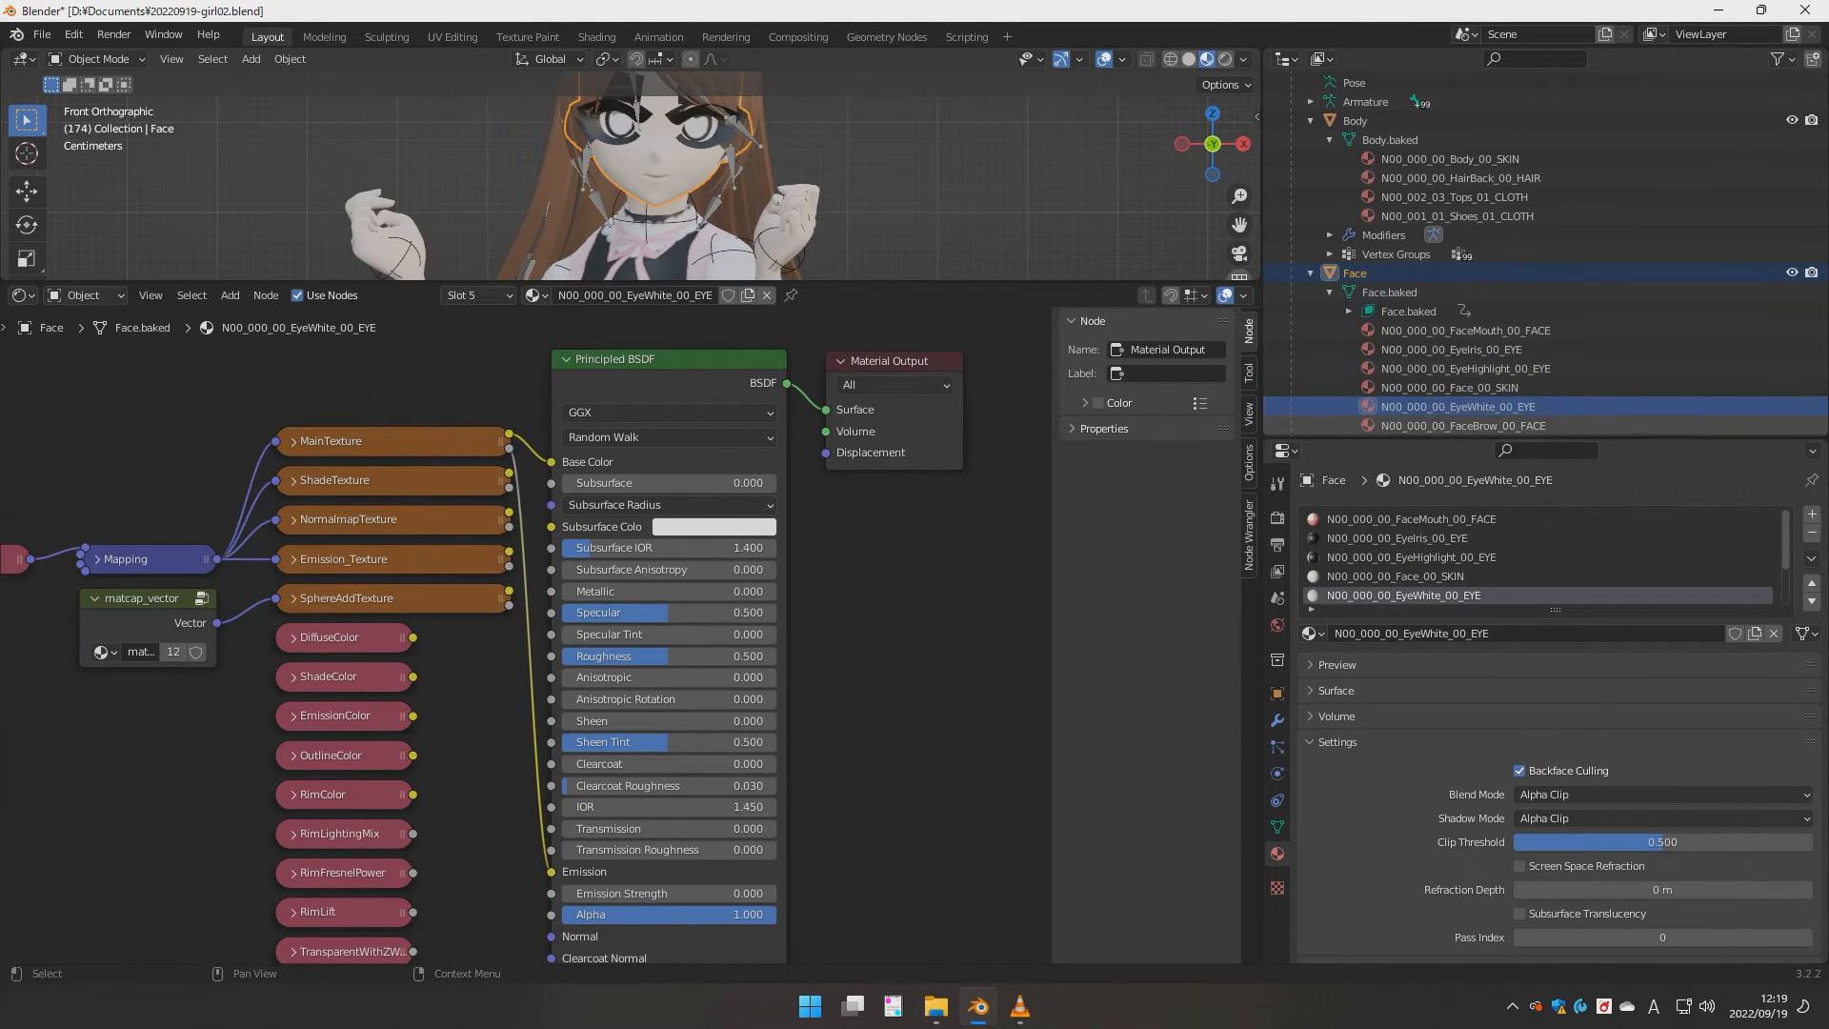
click(1462, 426)
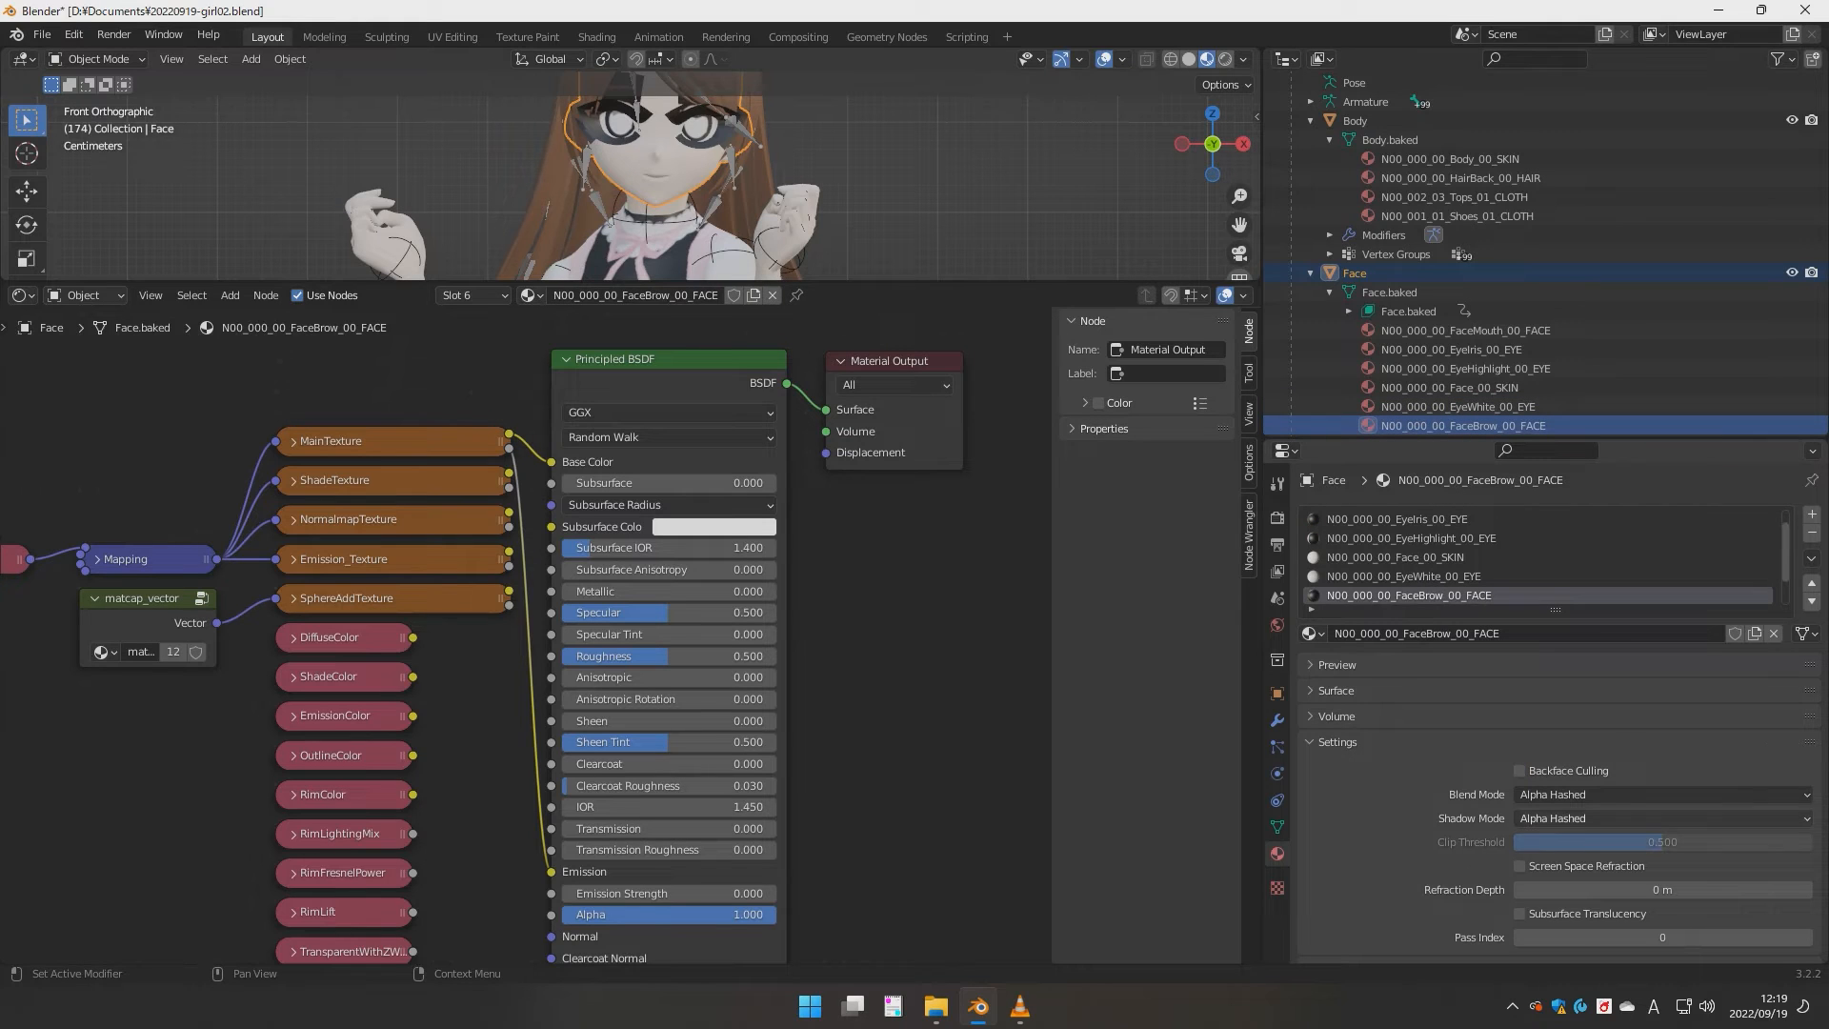
click(1619, 794)
click(1562, 837)
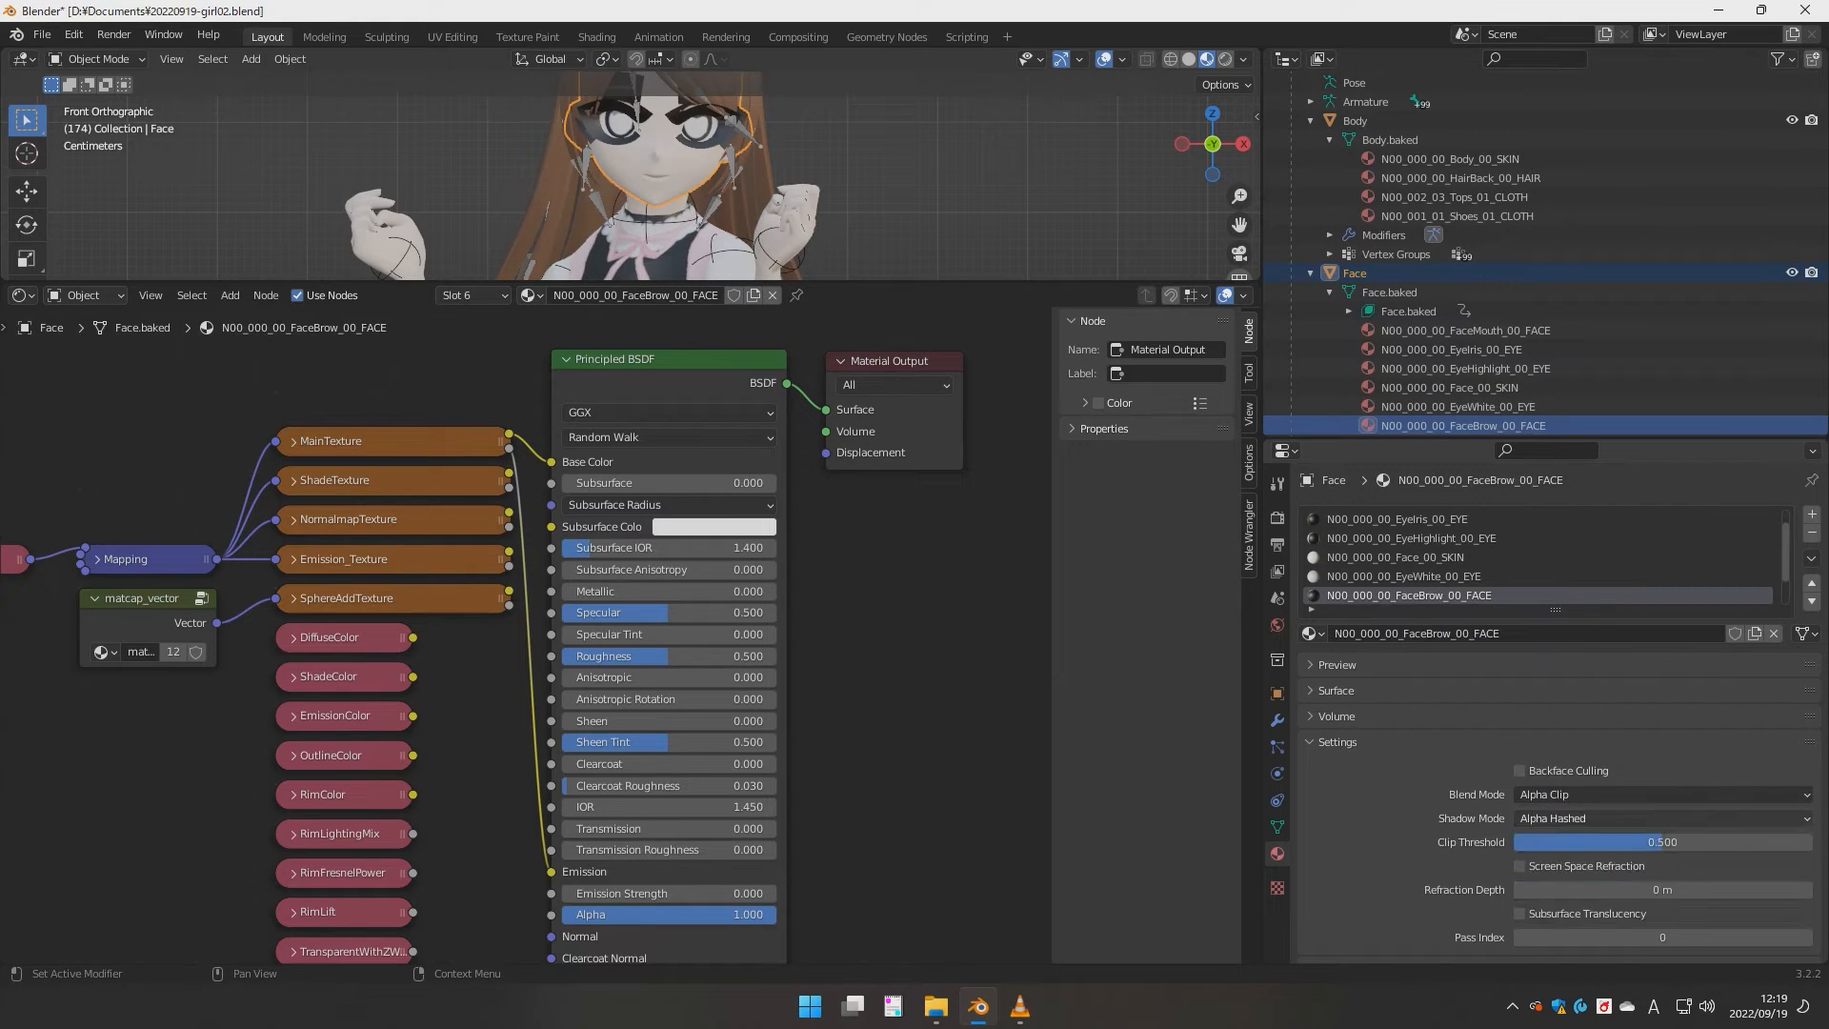
click(1619, 818)
click(1546, 882)
- Set both the Blend Mode and Shadow Mode of the N00_000_00_FaceEyelash_00_FACE material to Alpha Clip
scroll(1462, 349, down, 5)
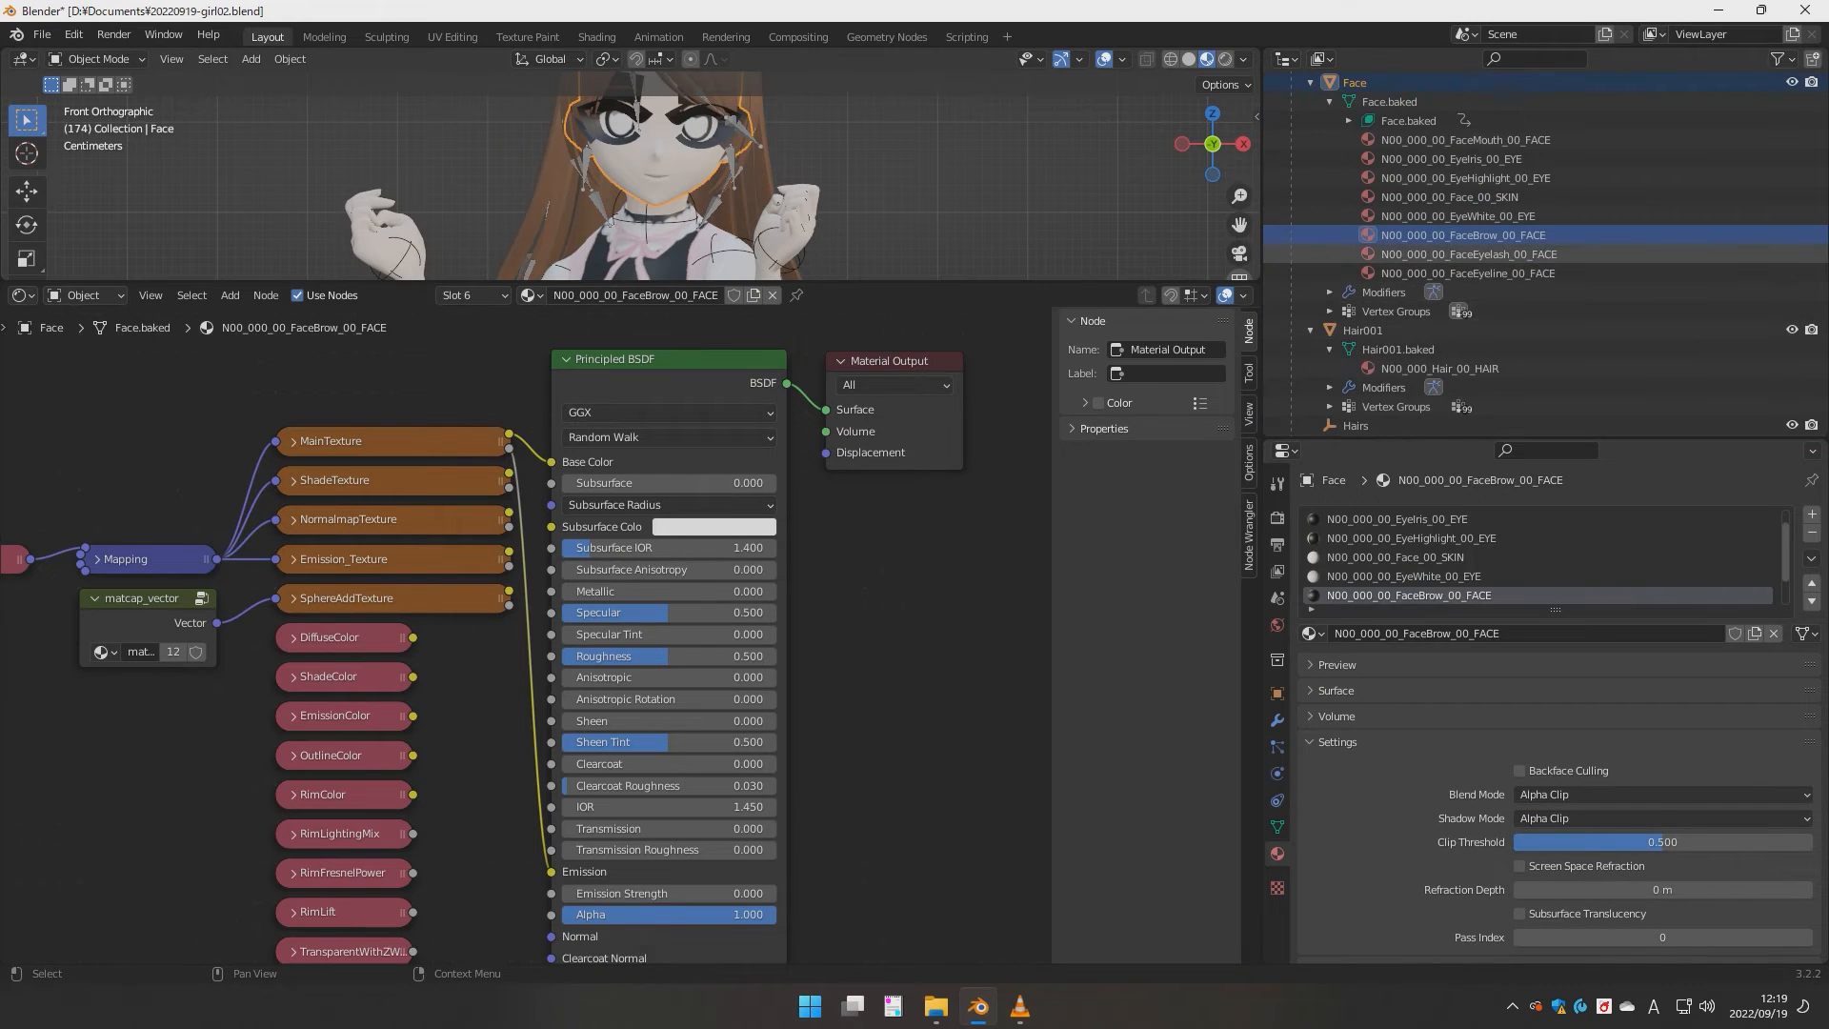
click(1462, 254)
click(1576, 794)
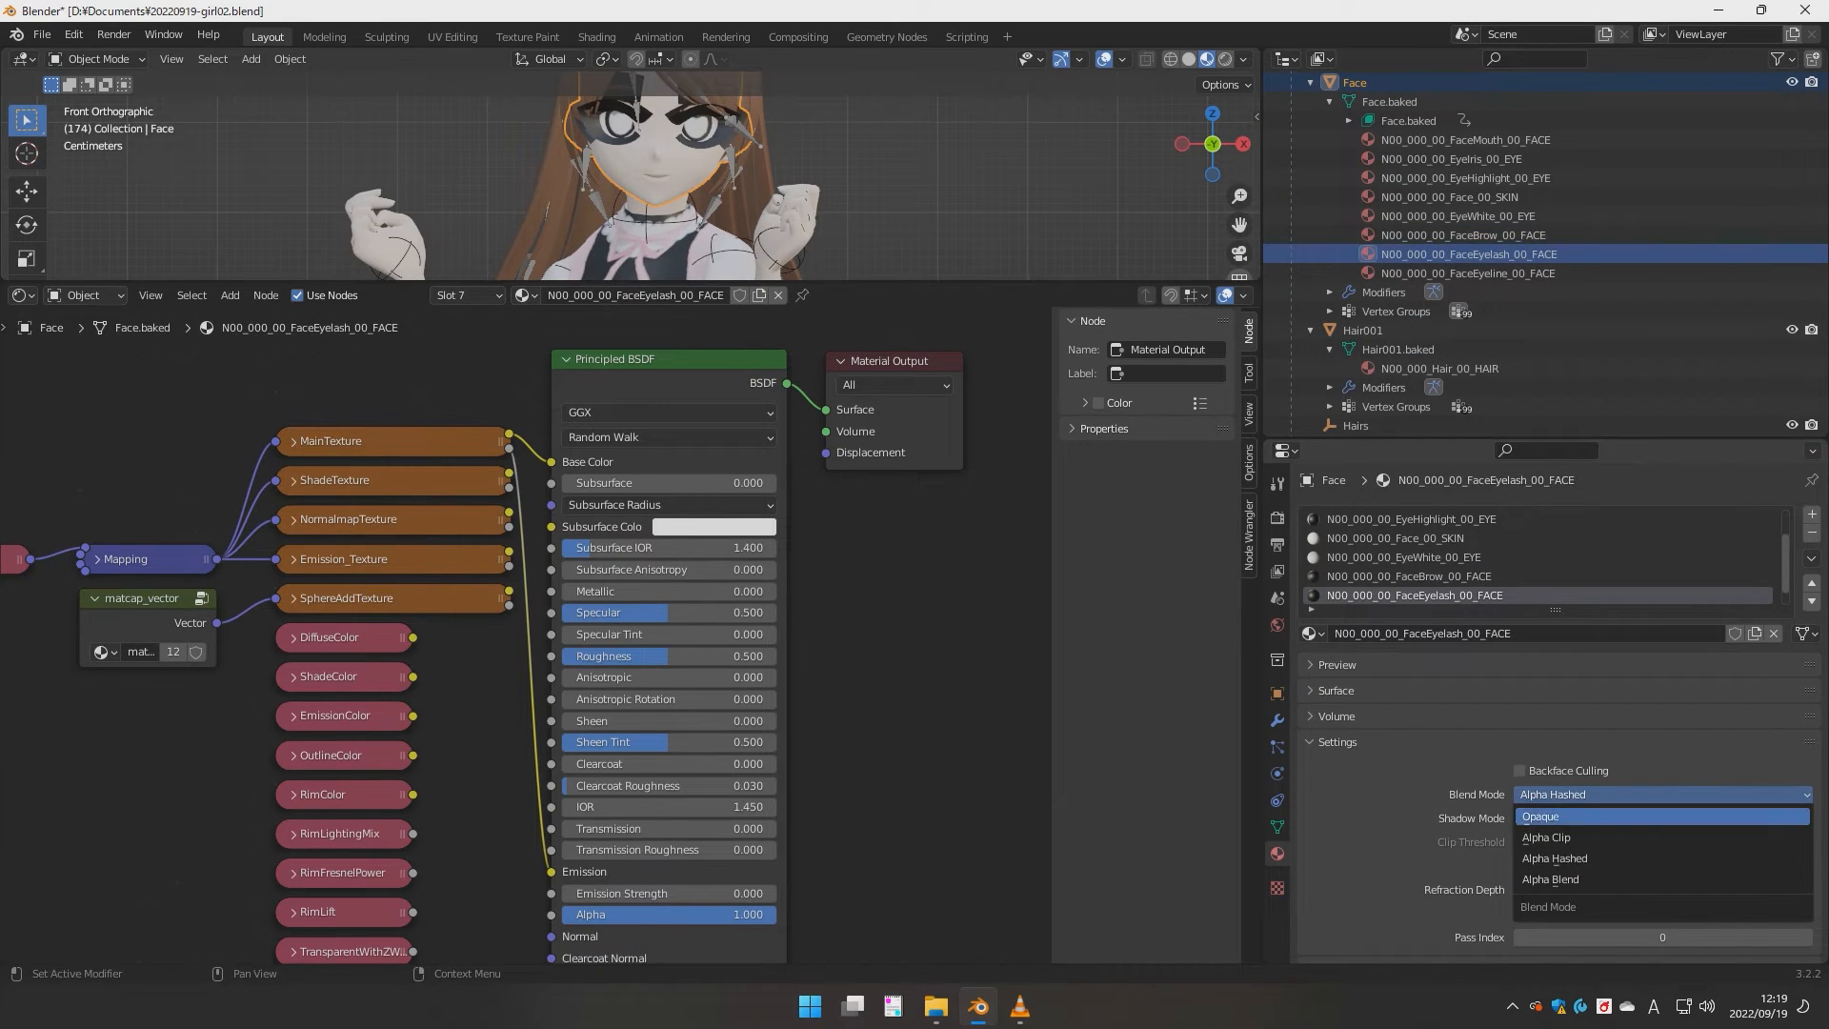
click(1546, 837)
click(1562, 818)
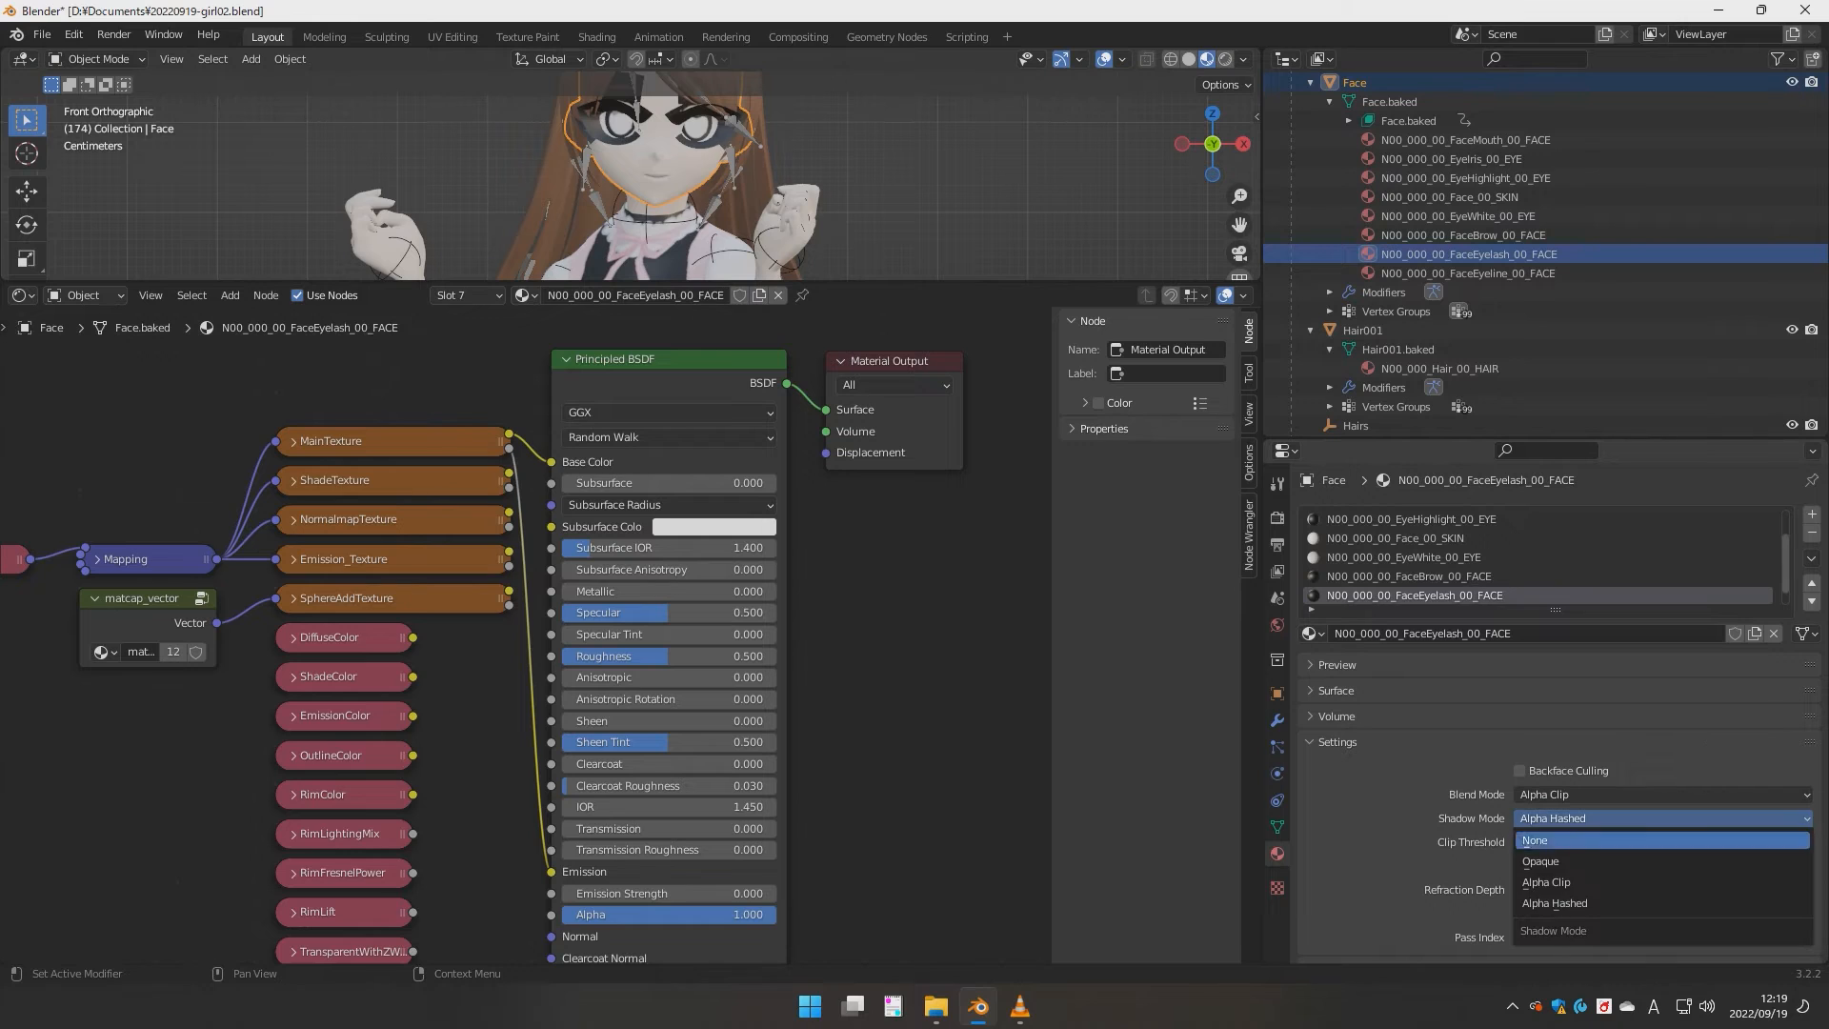
click(1562, 882)
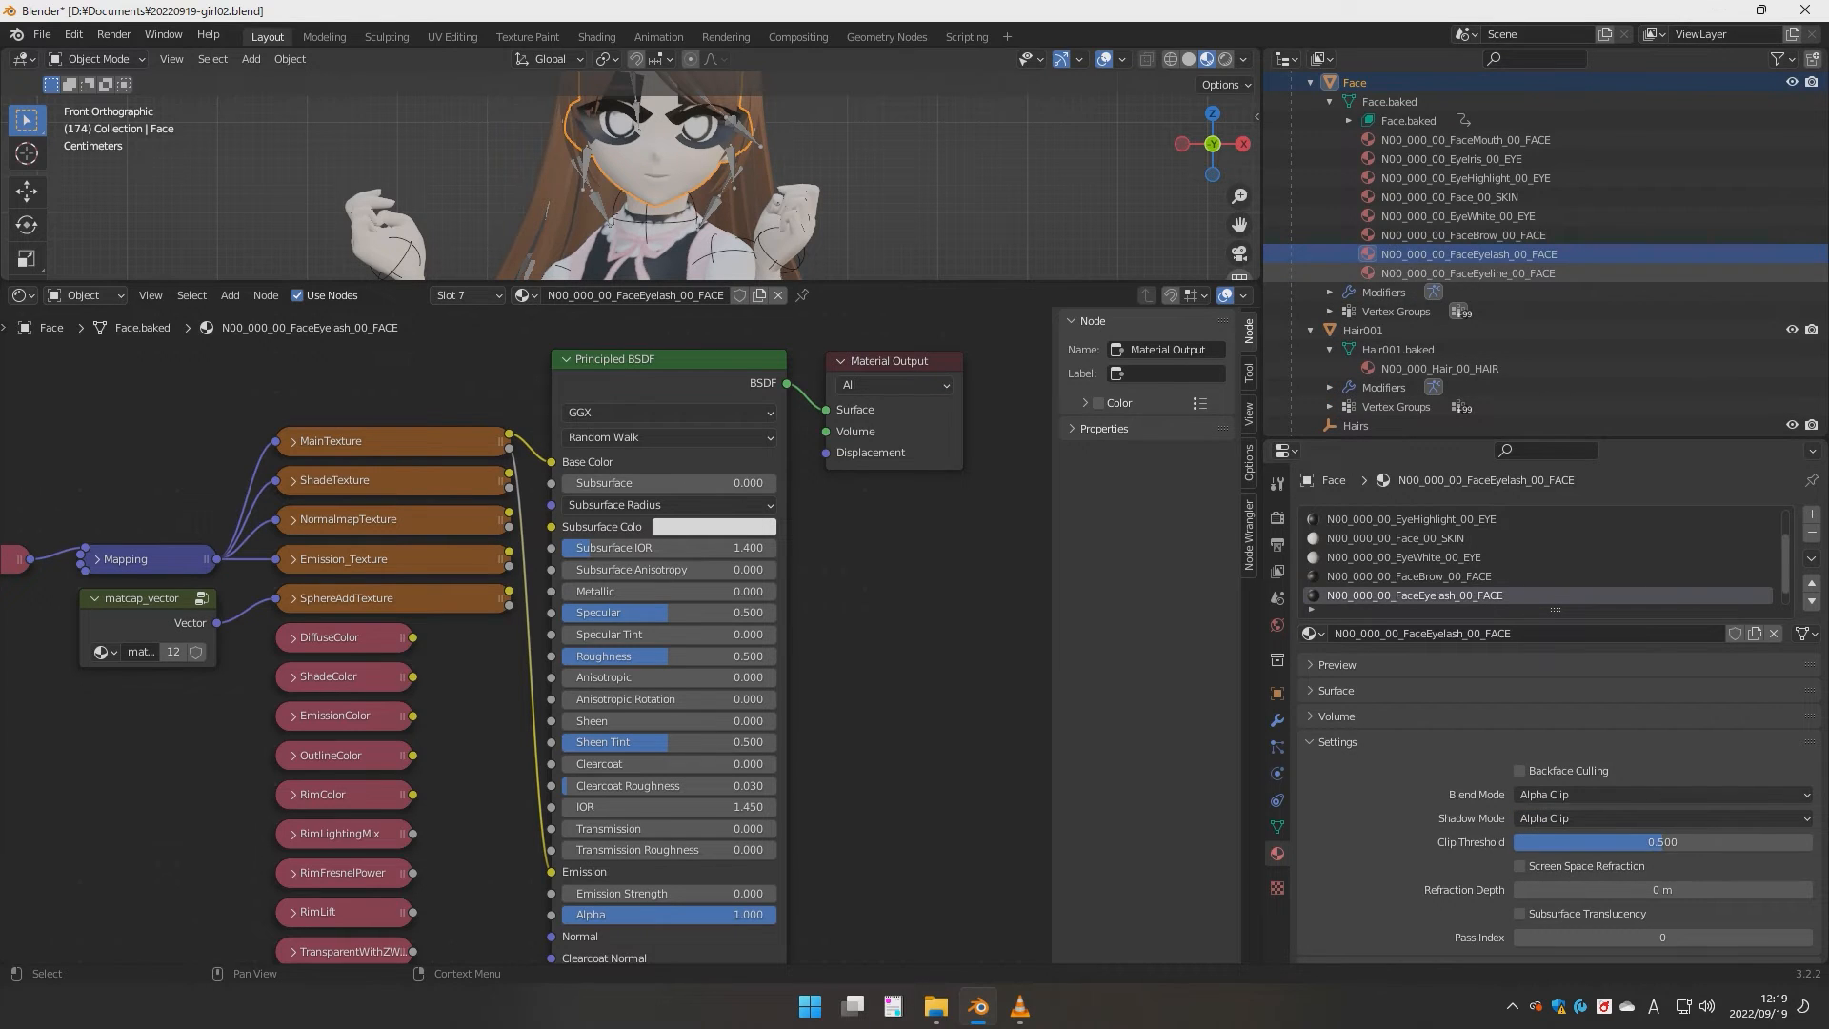
- Set both the Blend Mode and Shadow Mode of the N00_000_00_FaceEyeline_00_FACE material to Alpha Clip
click(1466, 273)
click(1576, 794)
click(1545, 837)
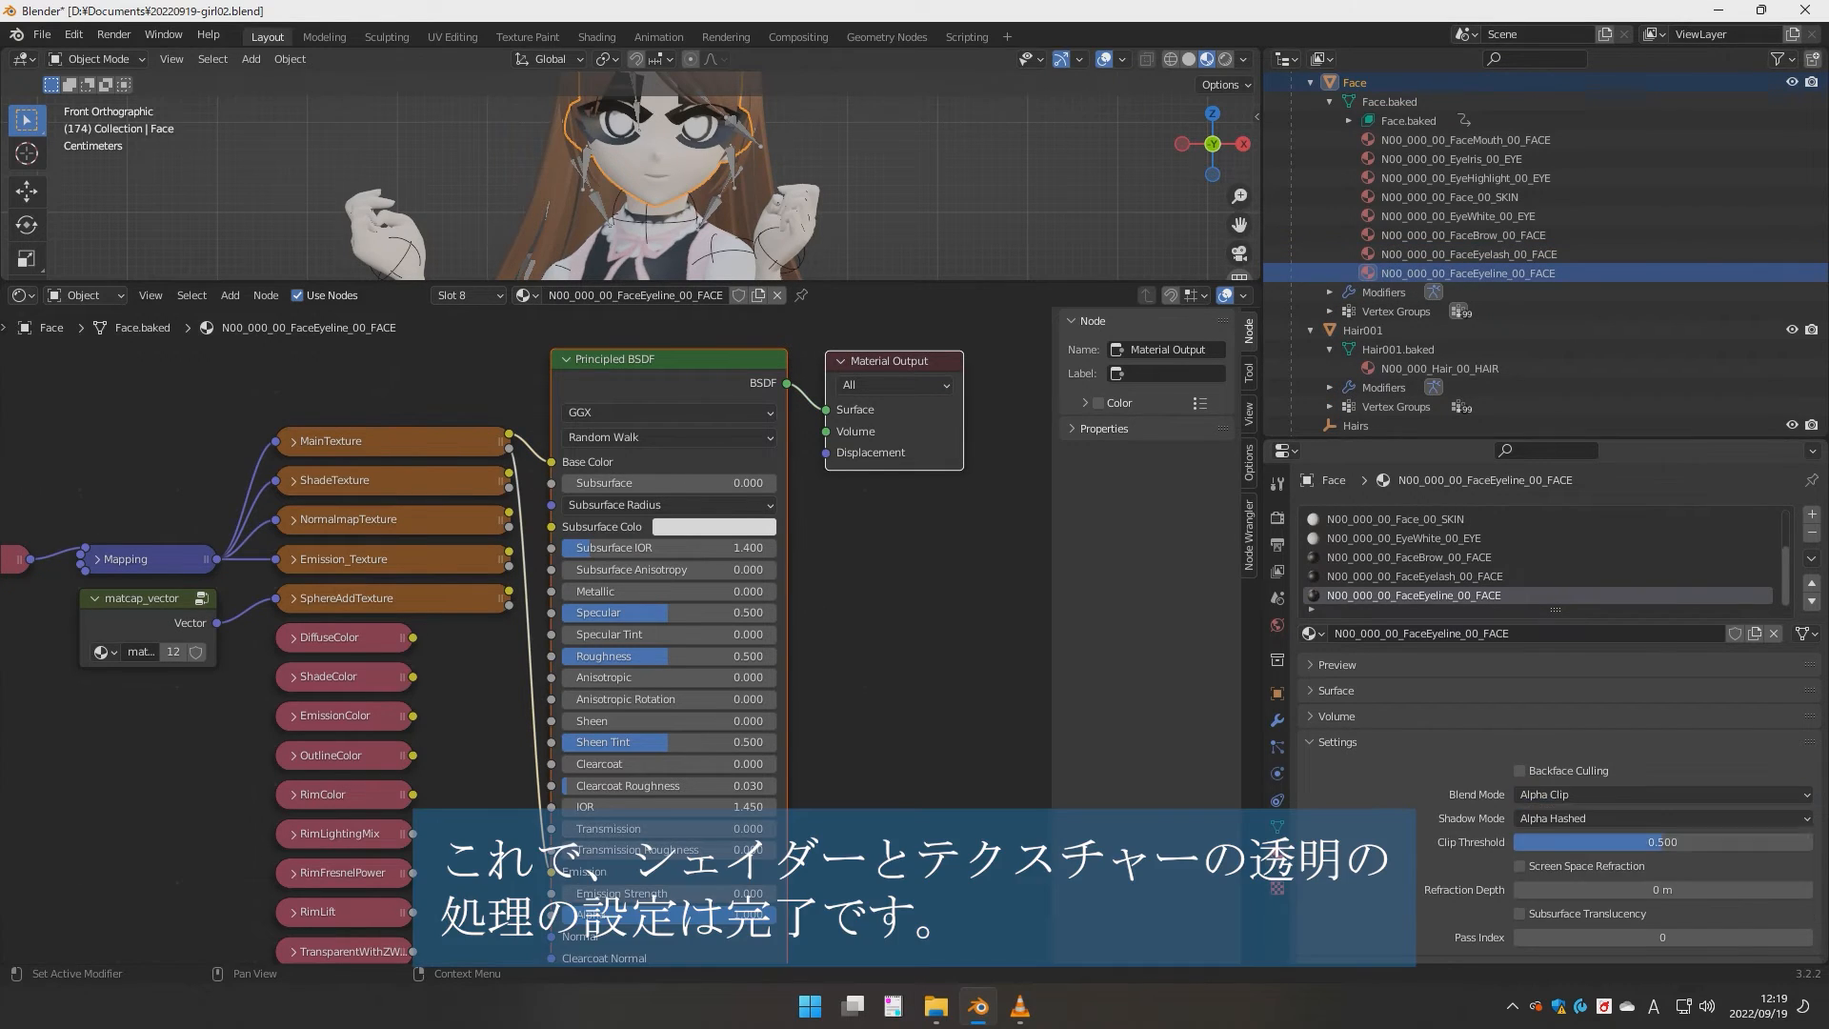
click(1562, 818)
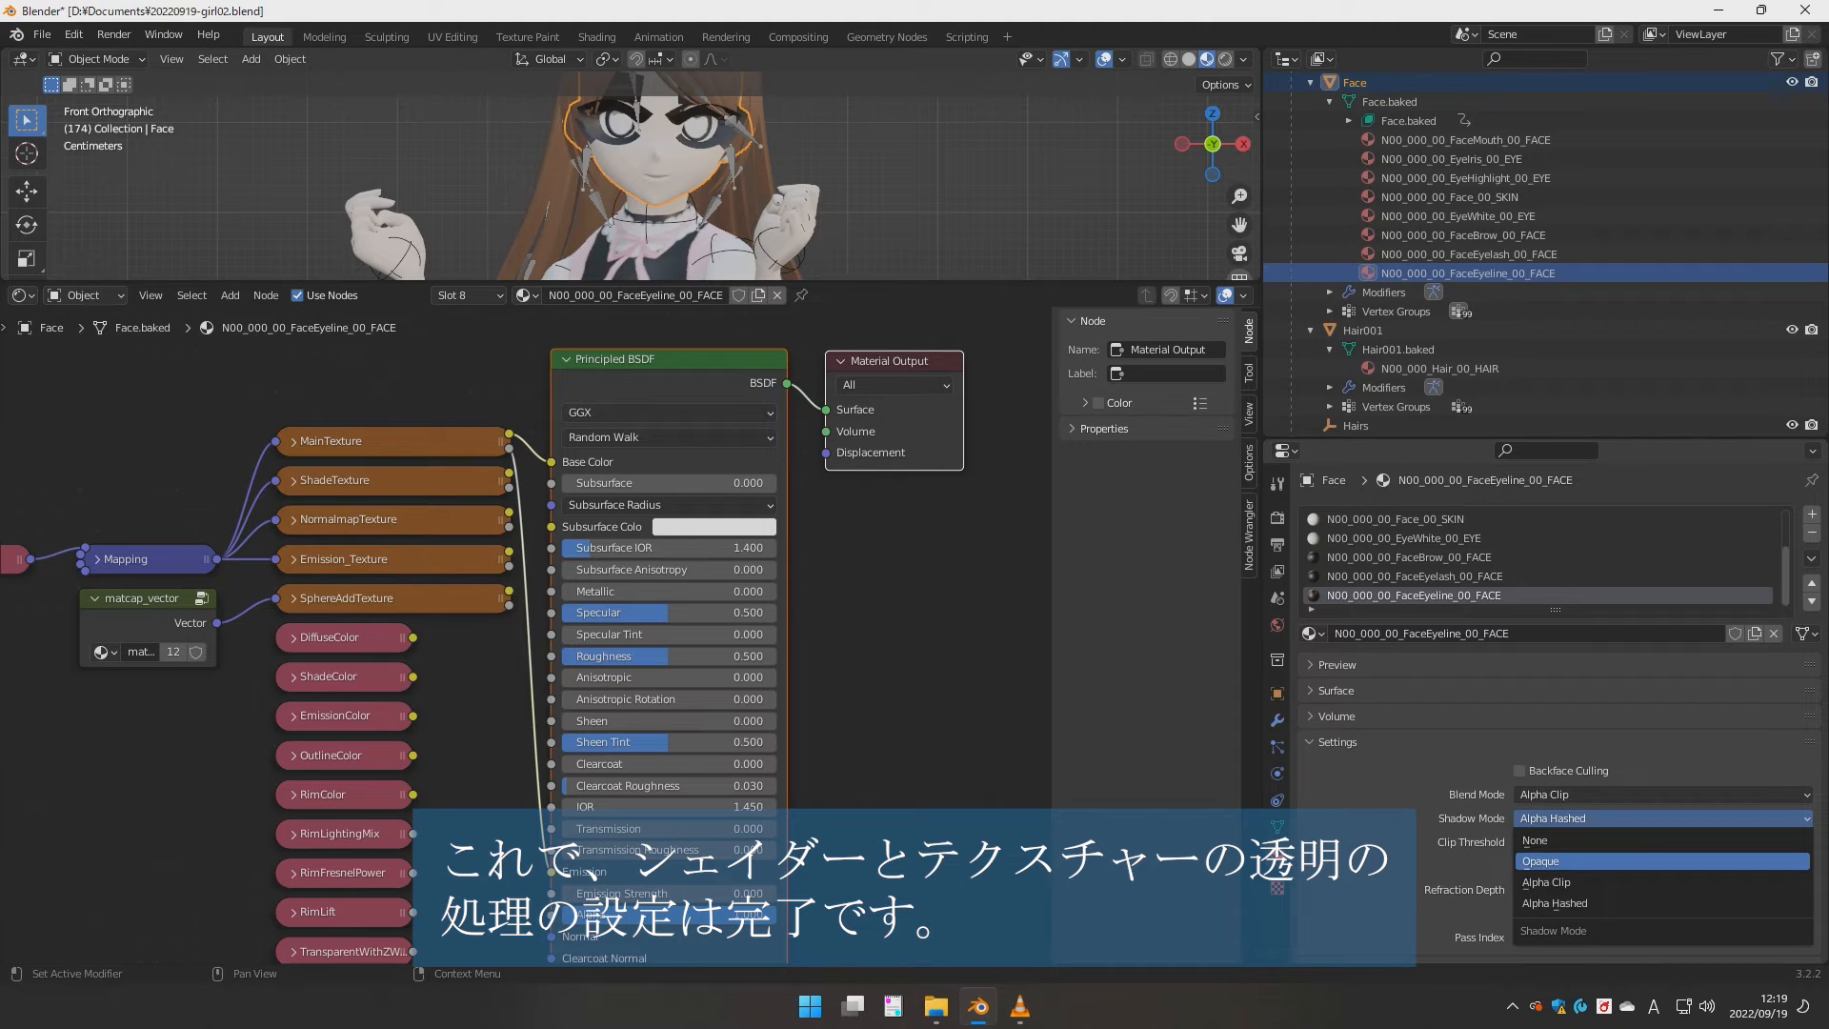
click(1562, 882)
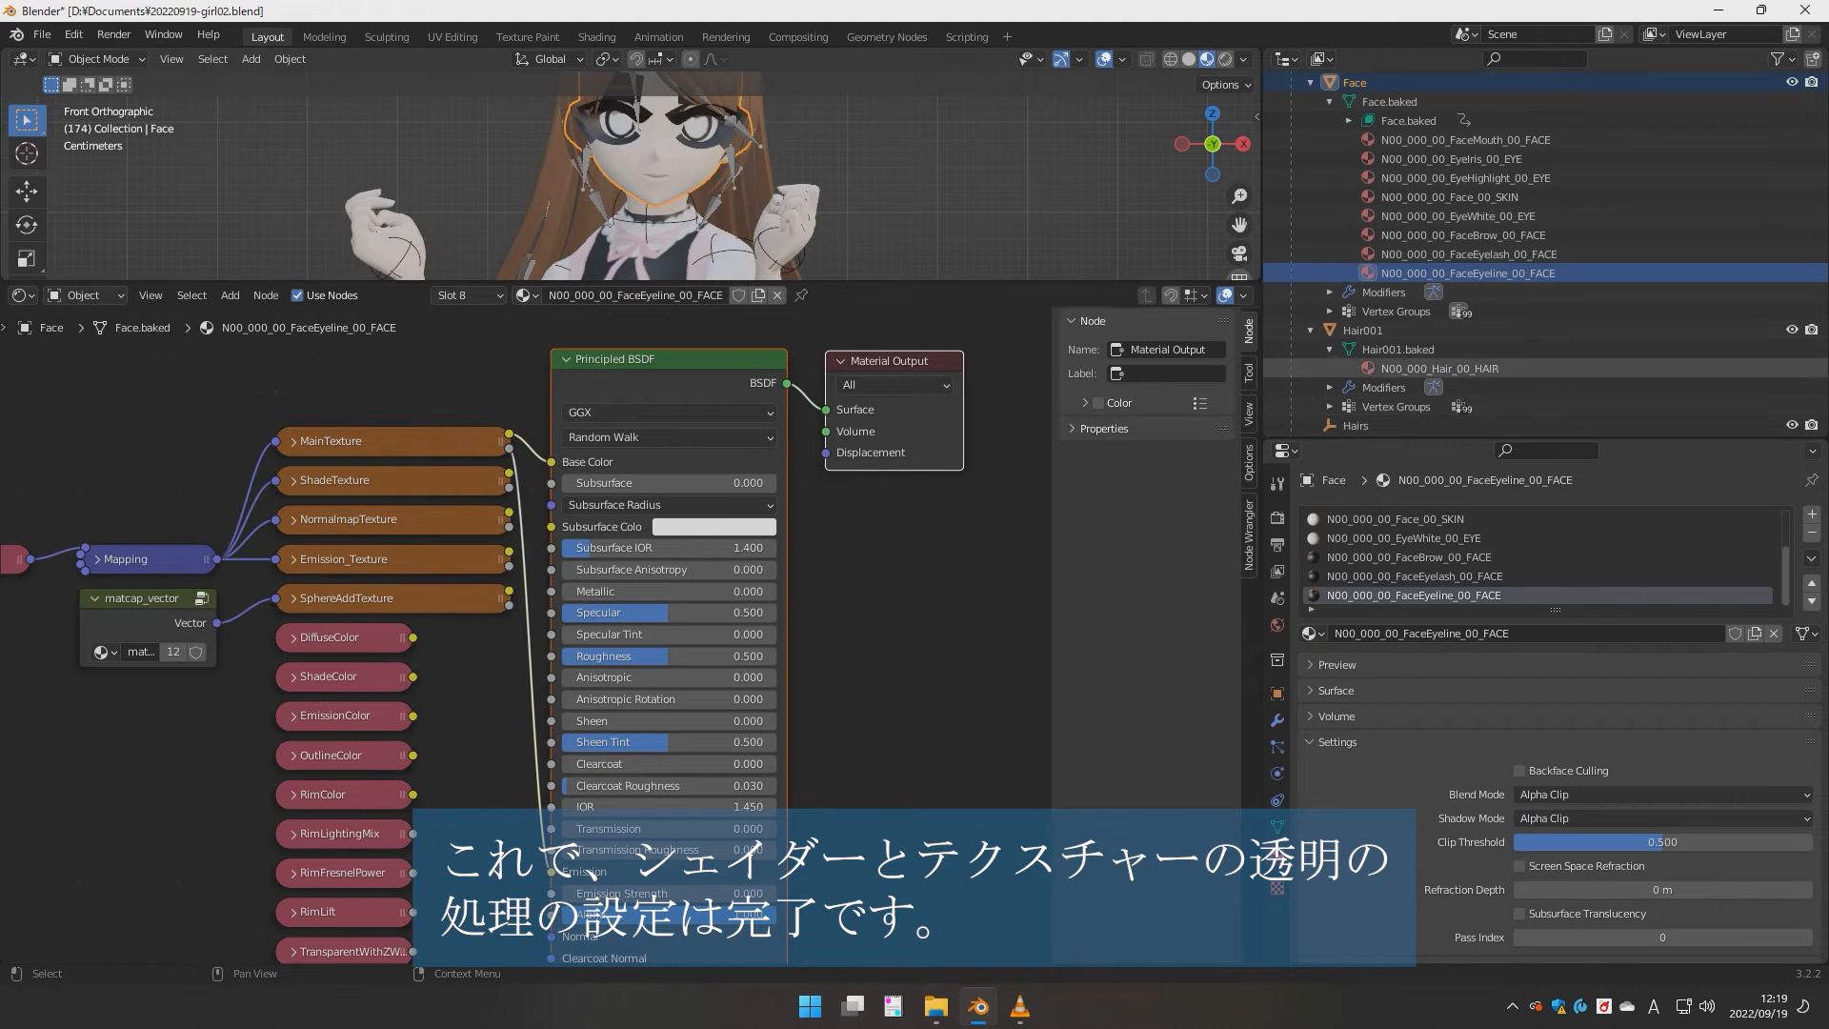
- Check the blend settings of the N00_000_Hair_00_HAIR material, then enlarge the 3D viewport and deselect the hair object
click(1439, 369)
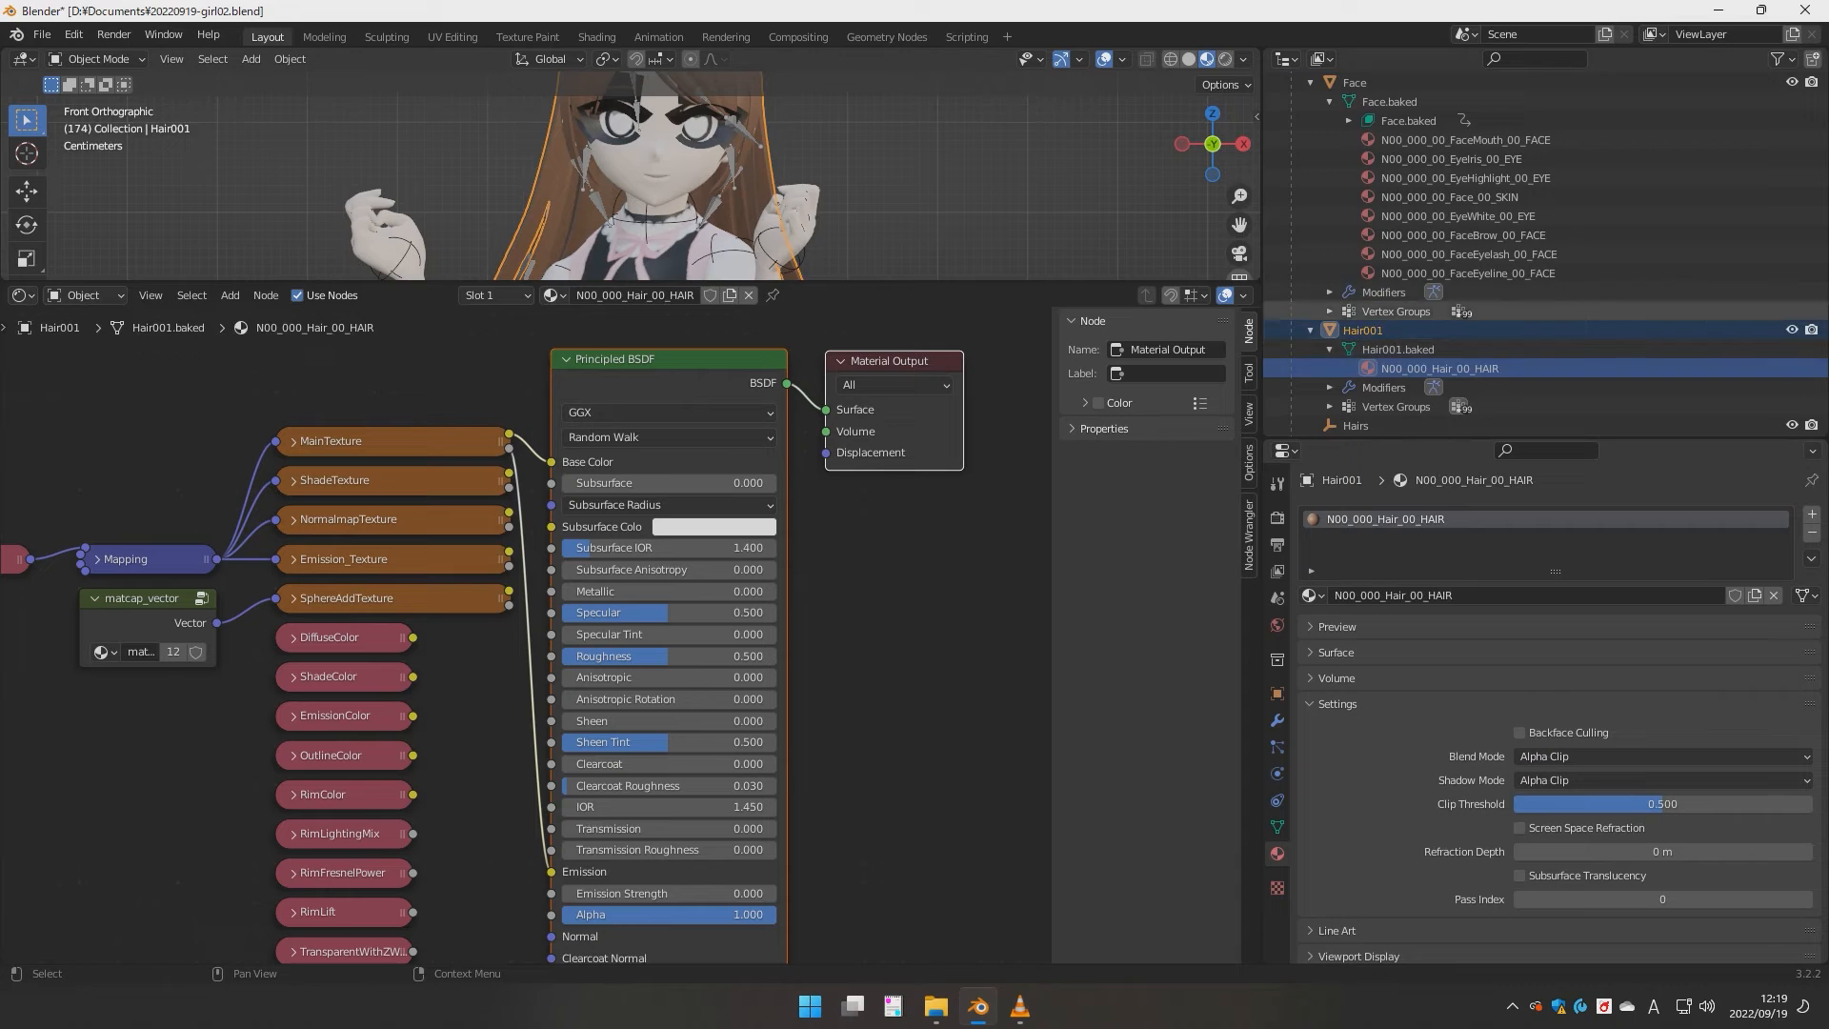
scroll(1486, 333, up, 1)
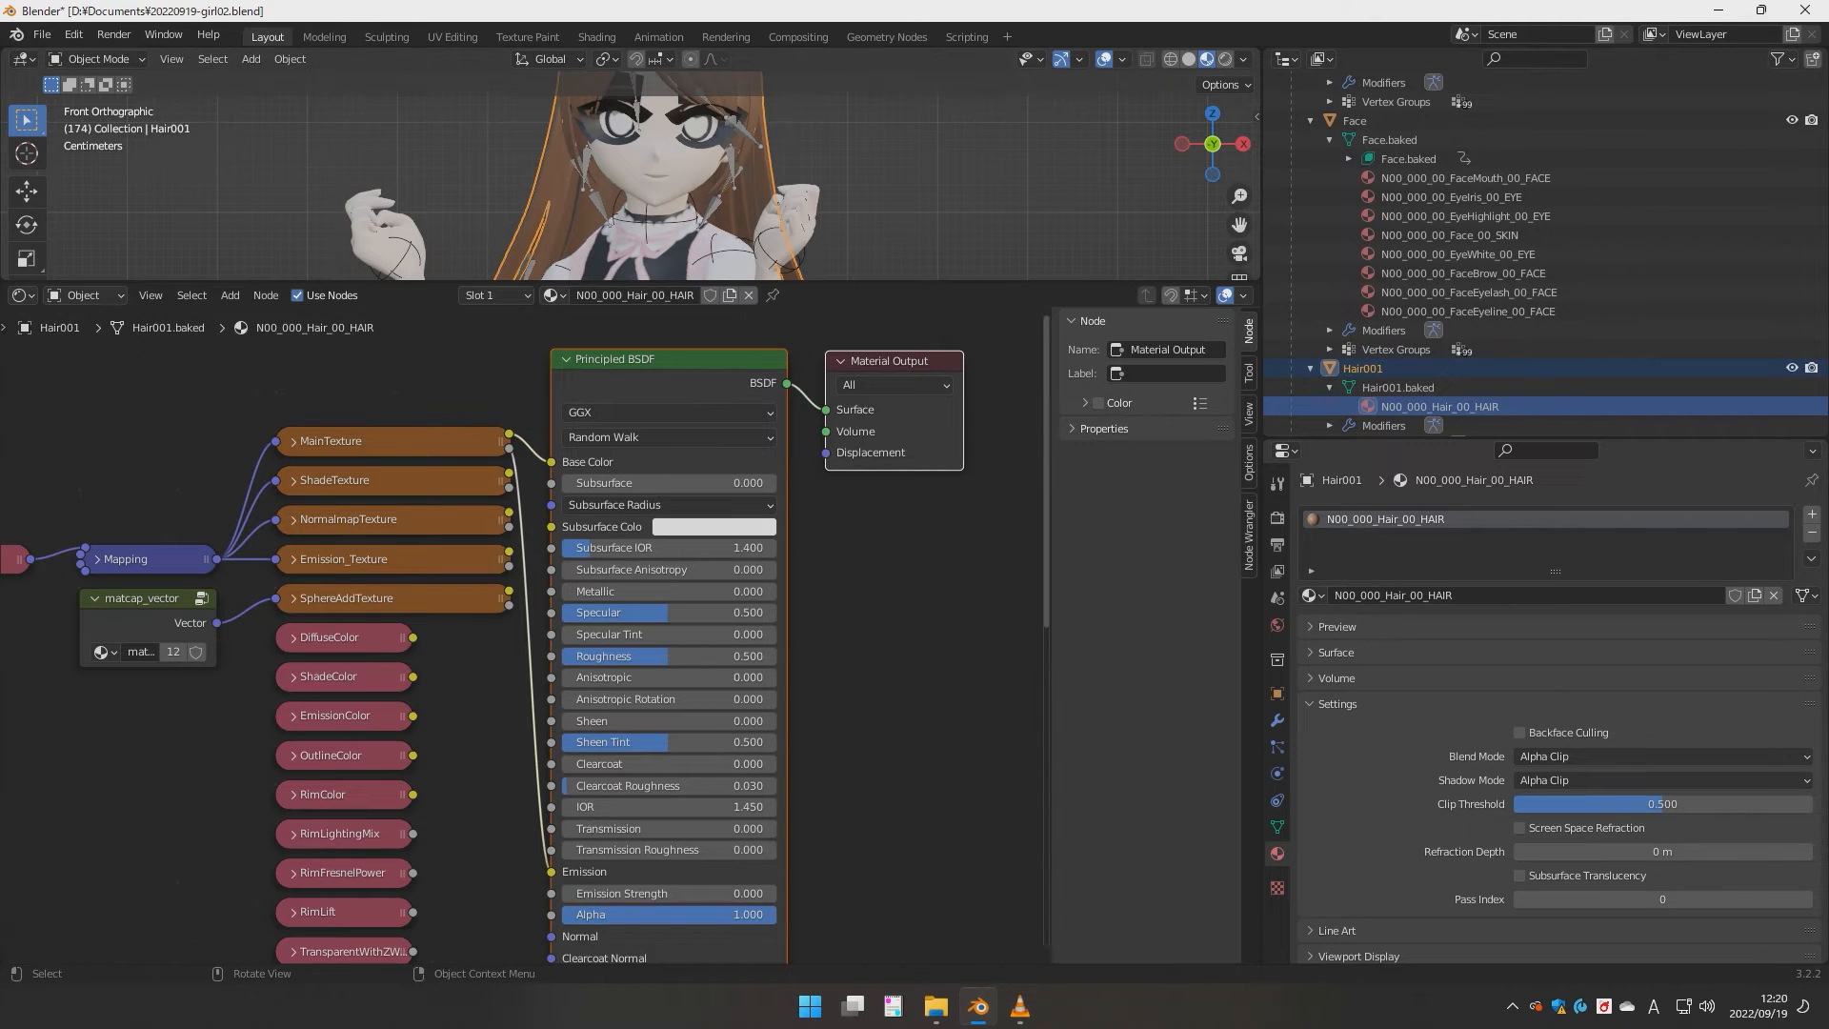
drag(953, 282, 952, 631)
click(972, 419)
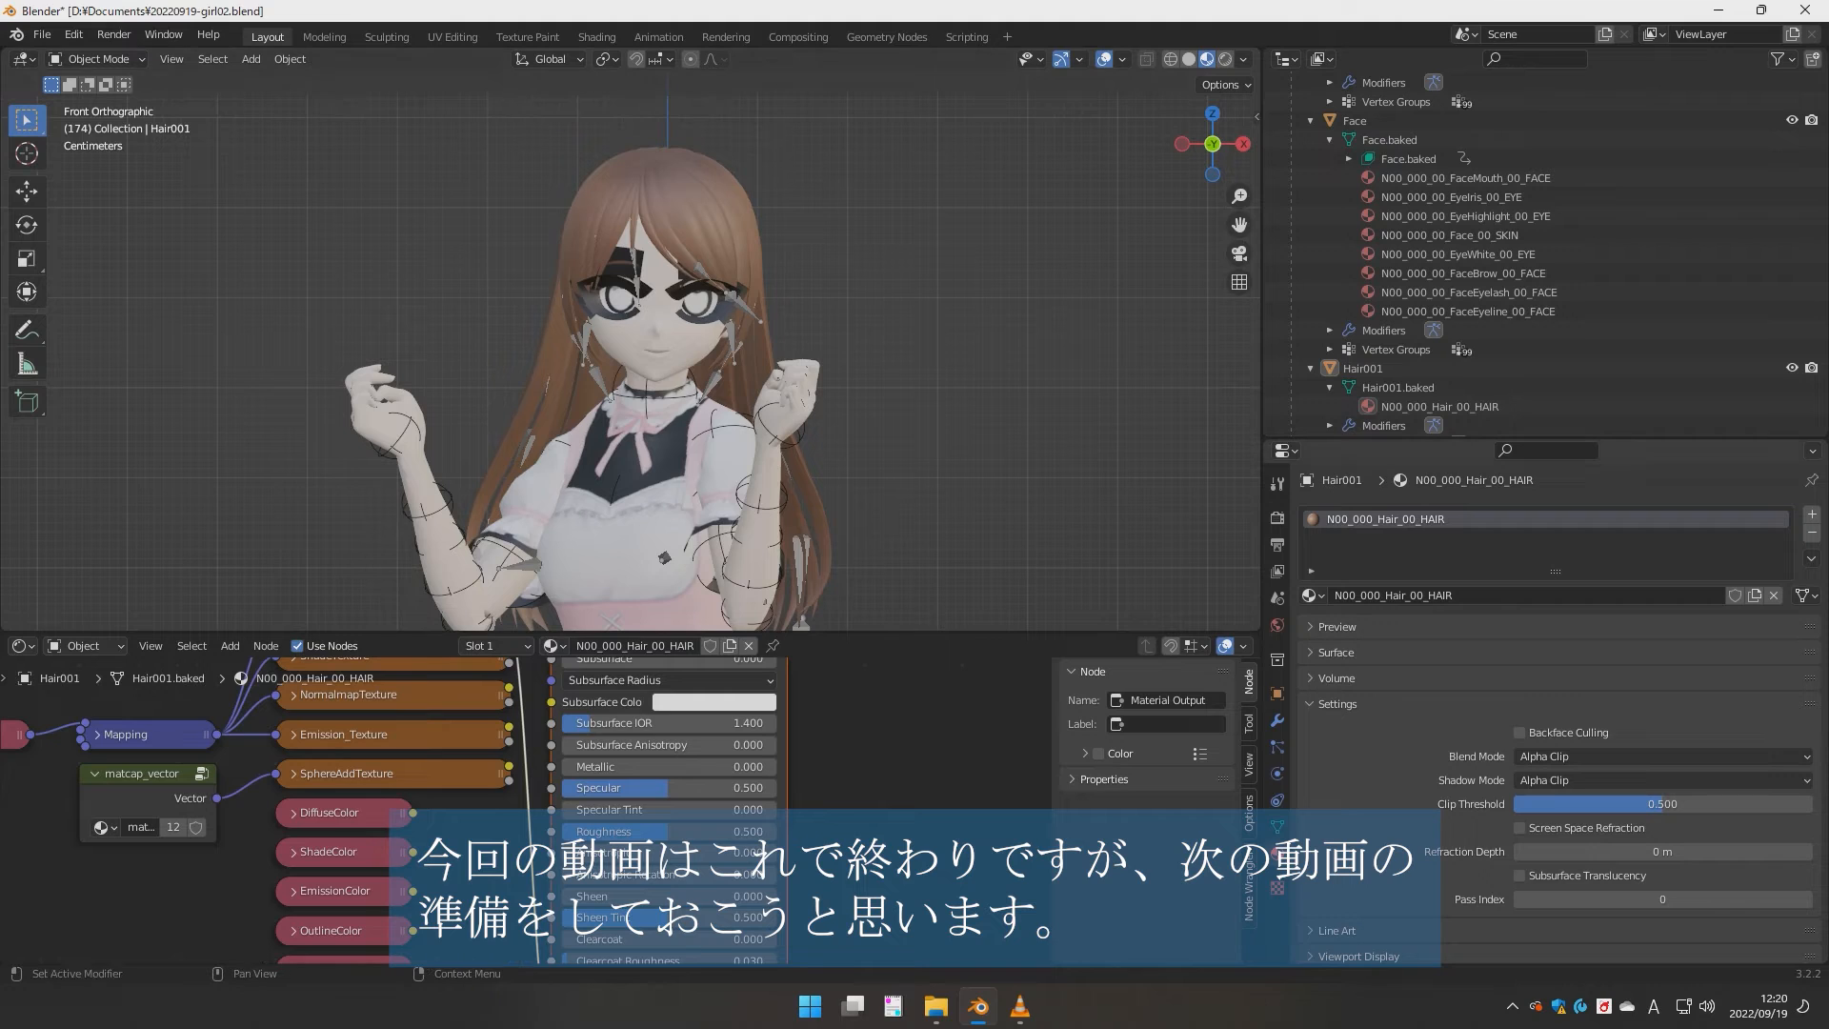
- Select the character's armature and enlarge the 3D viewport further over the shader editor
click(96, 59)
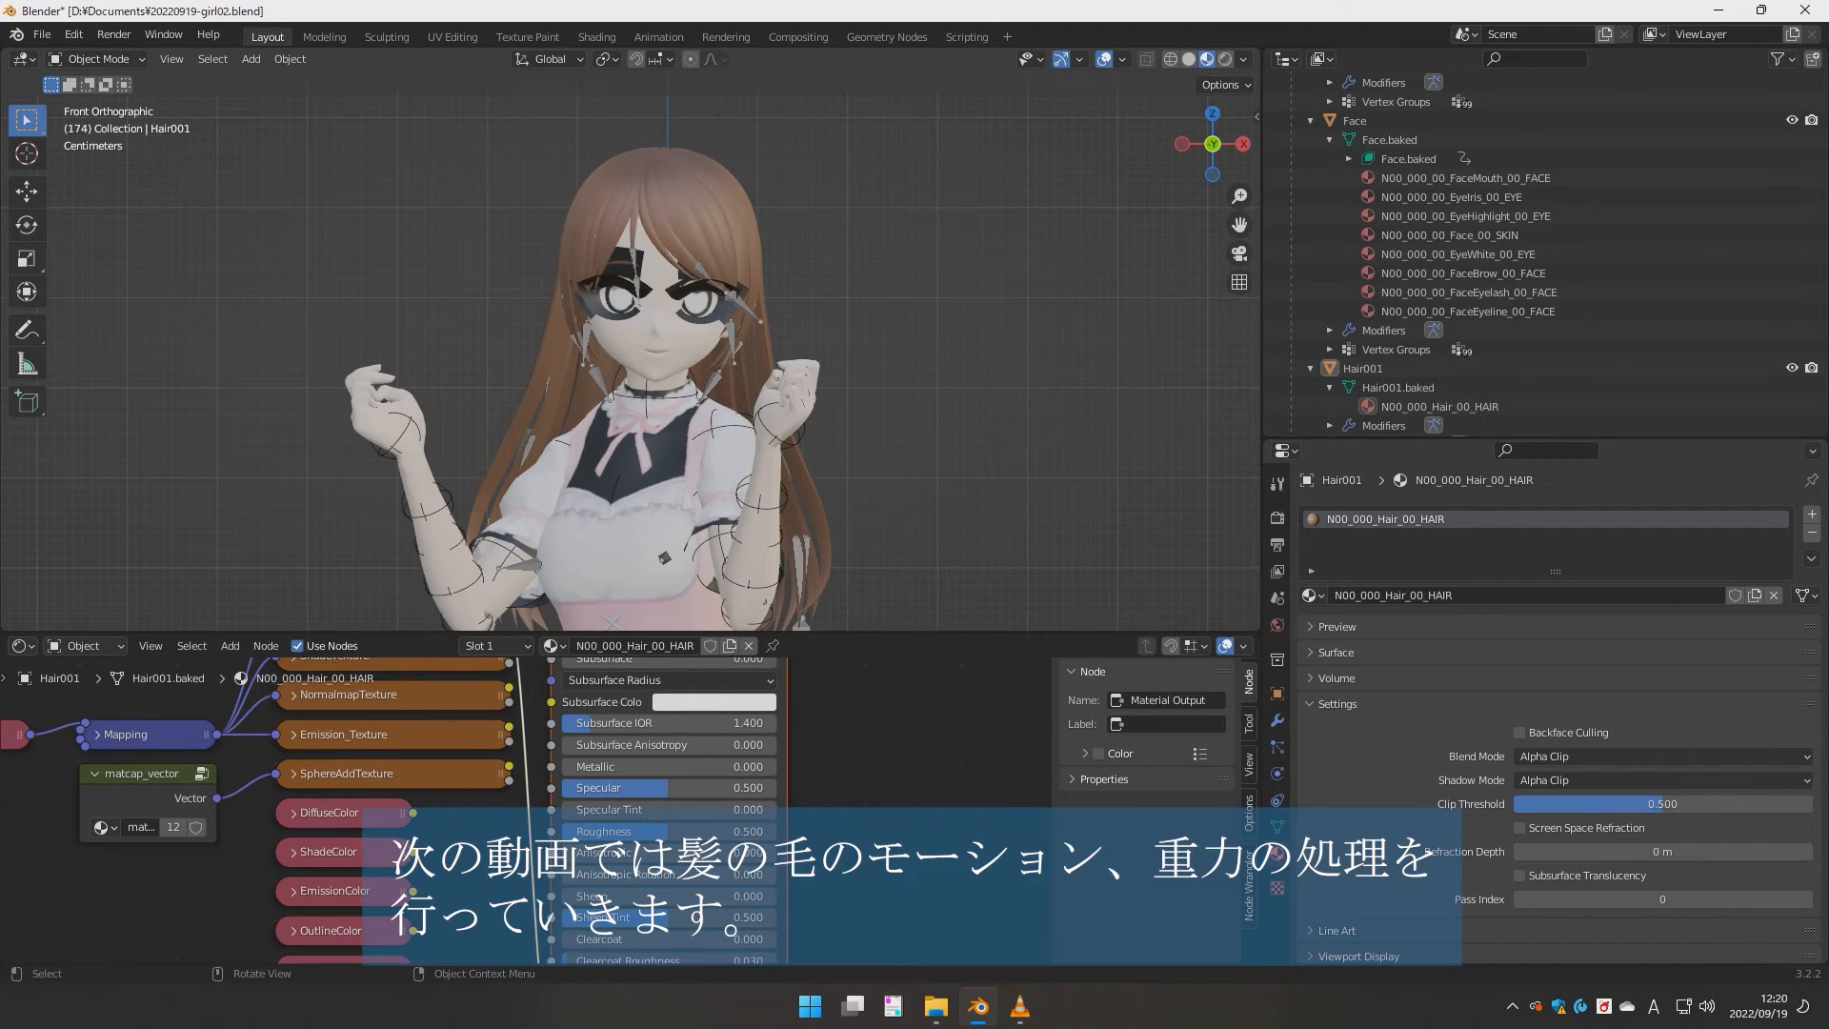
click(802, 564)
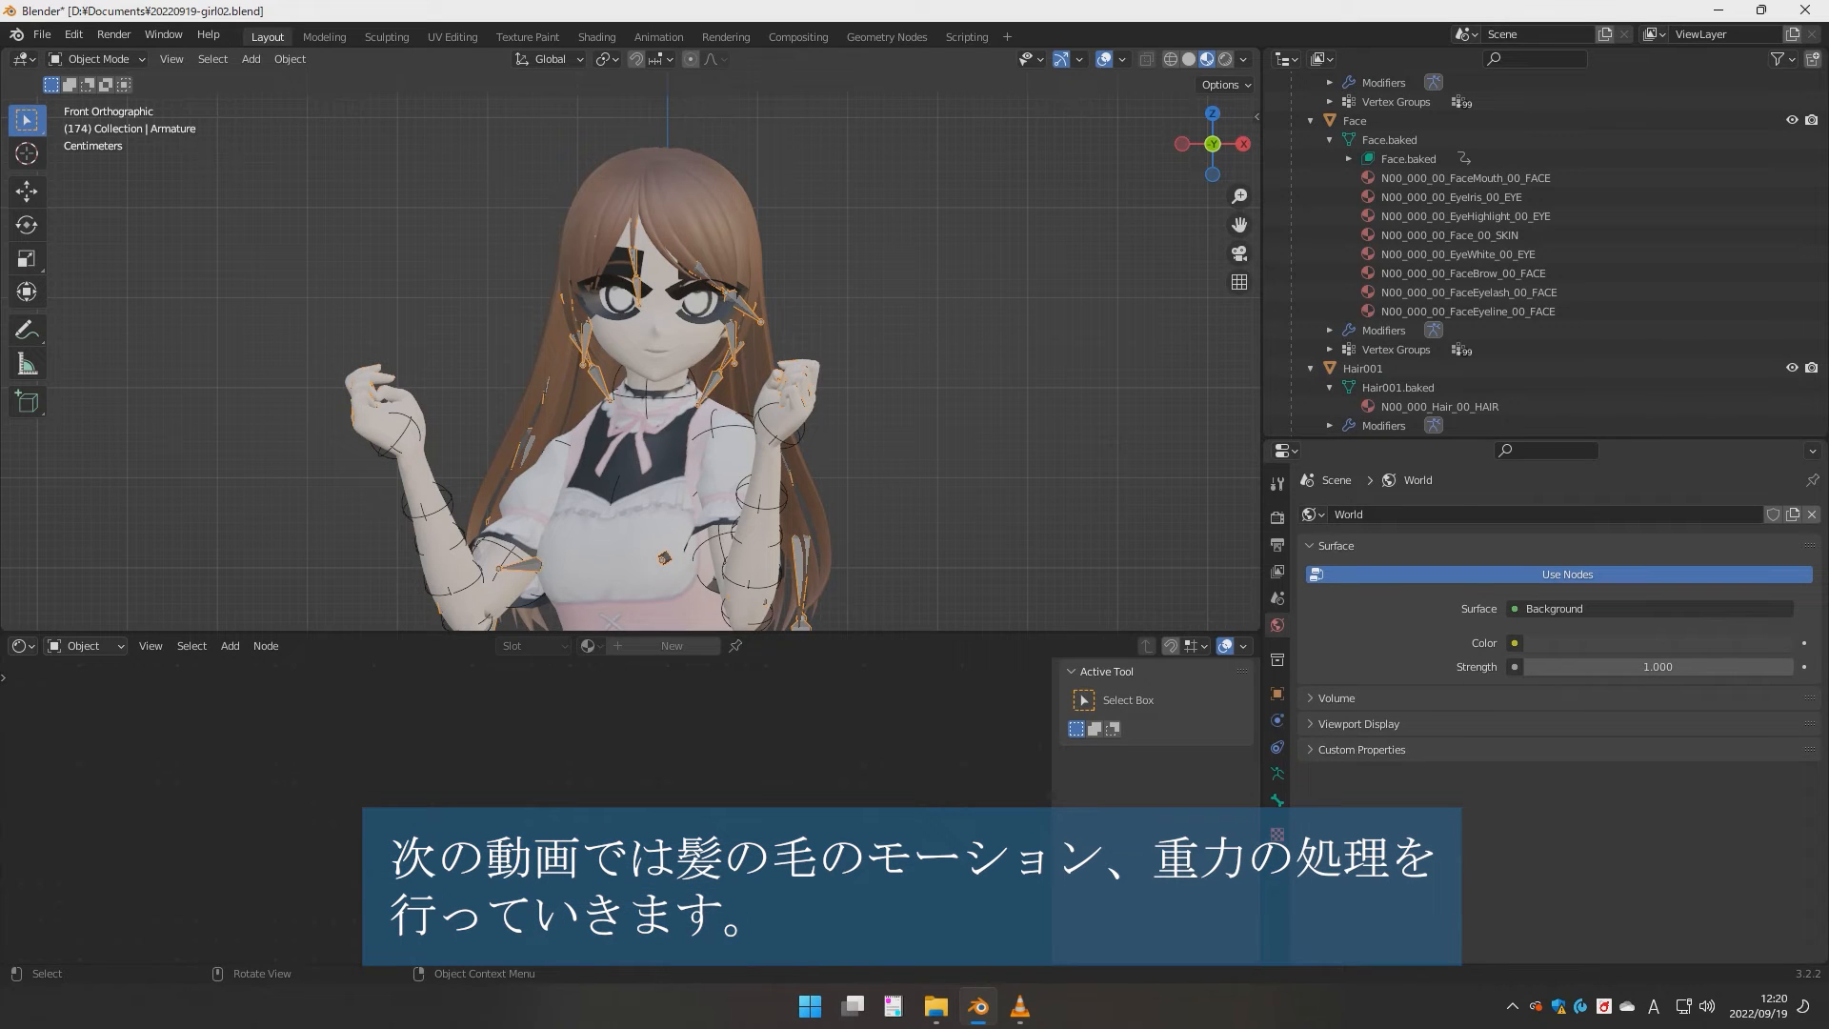
drag(990, 632, 990, 768)
shift+middle_drag(914, 590, 953, 503)
scroll(629, 419, up, 1)
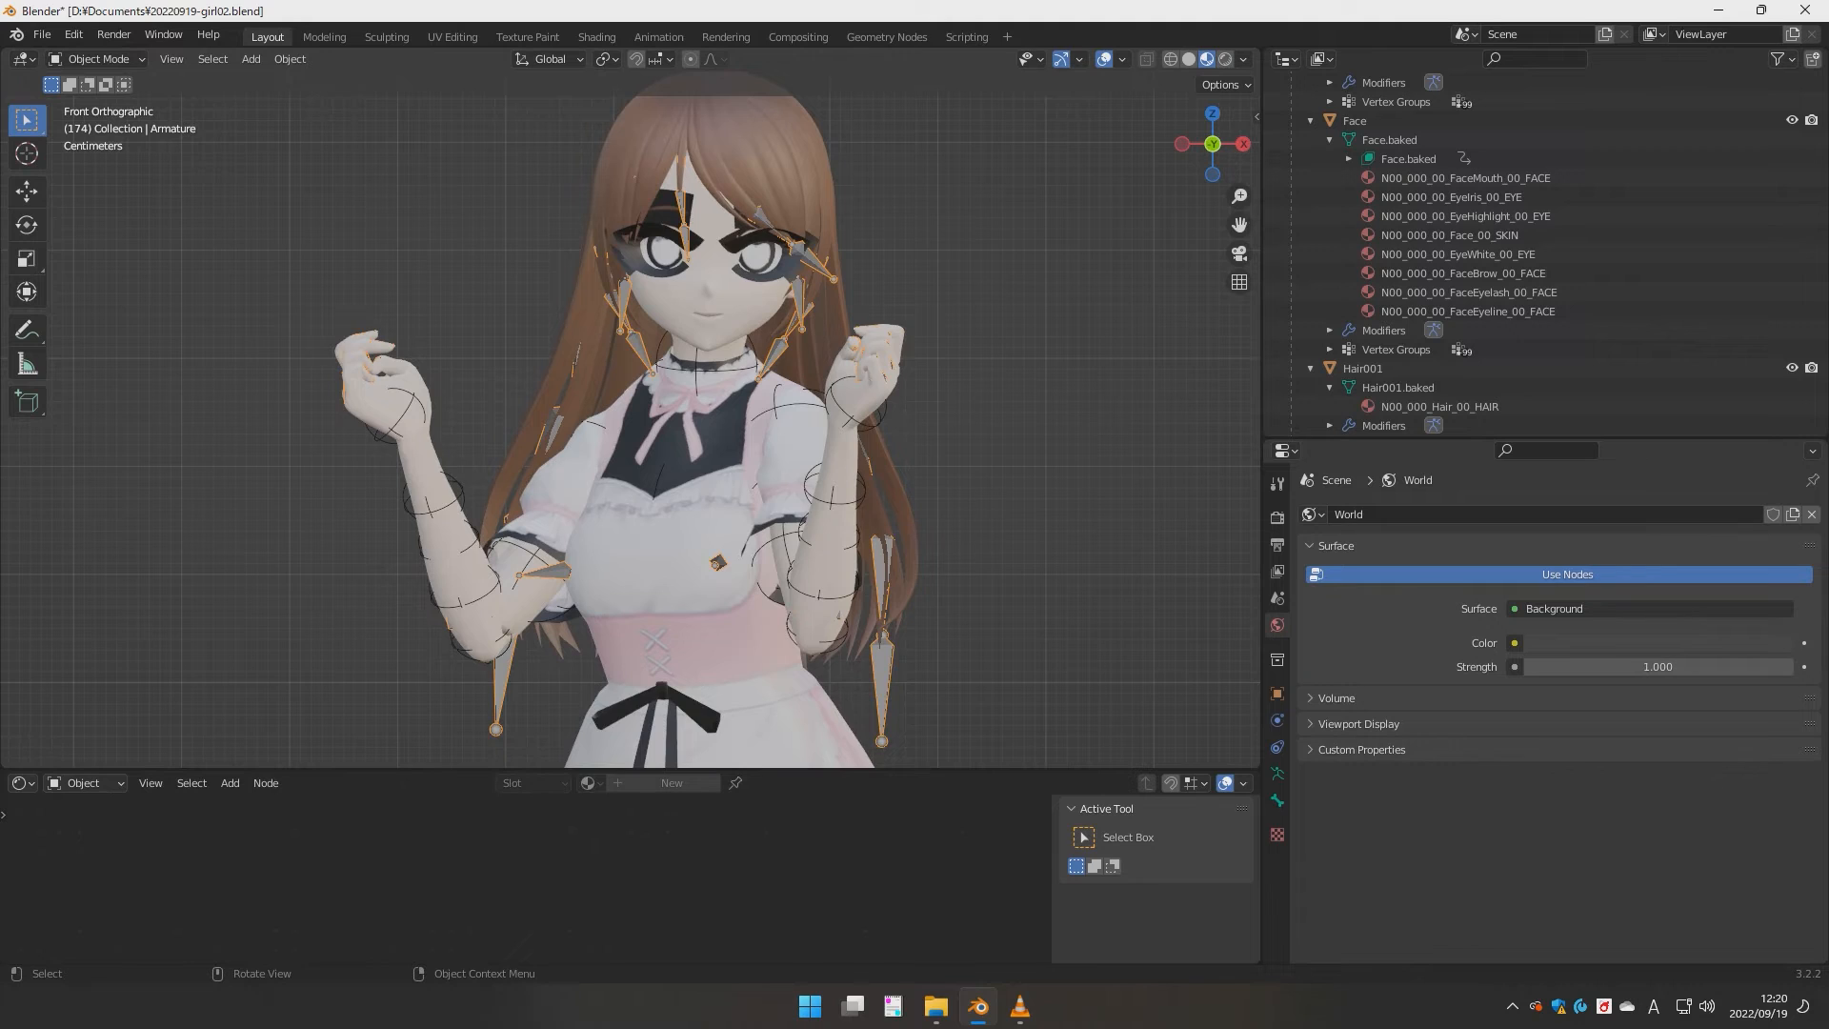
scroll(629, 419, down, 1)
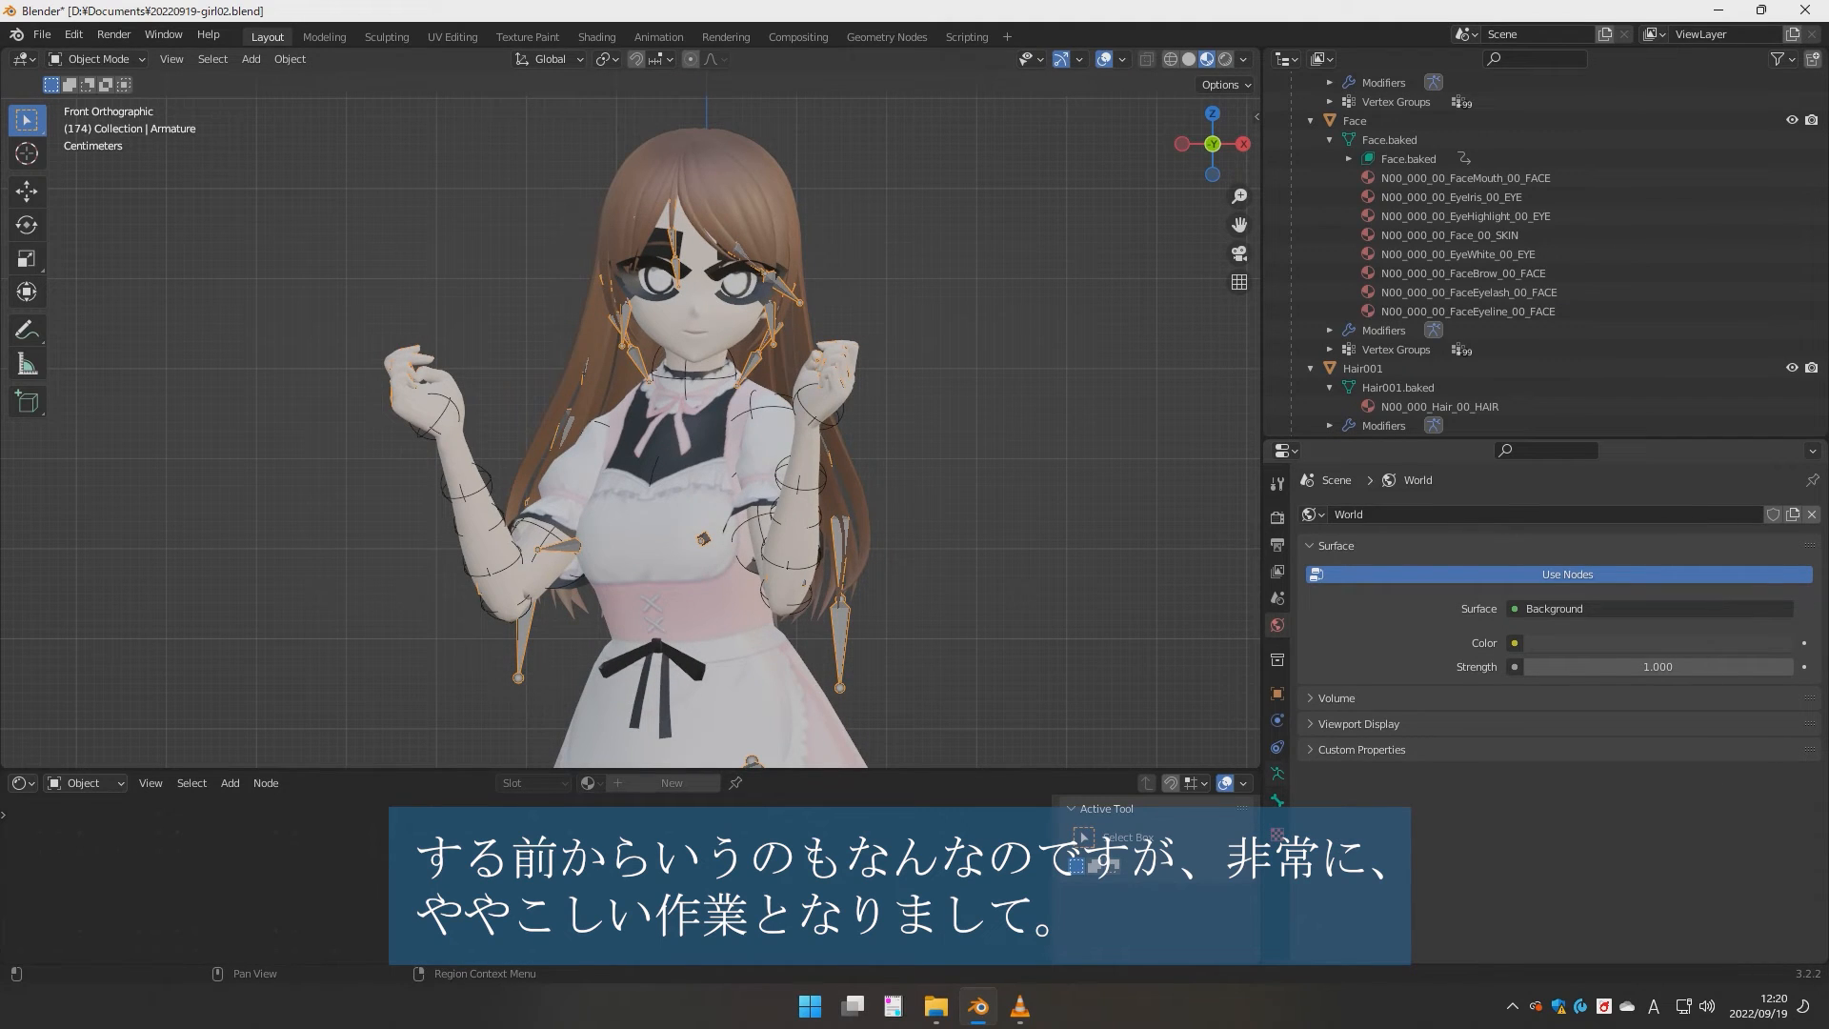
- In the armature's Viewport Display settings, enable Axes and In Front for the bones
click(1277, 773)
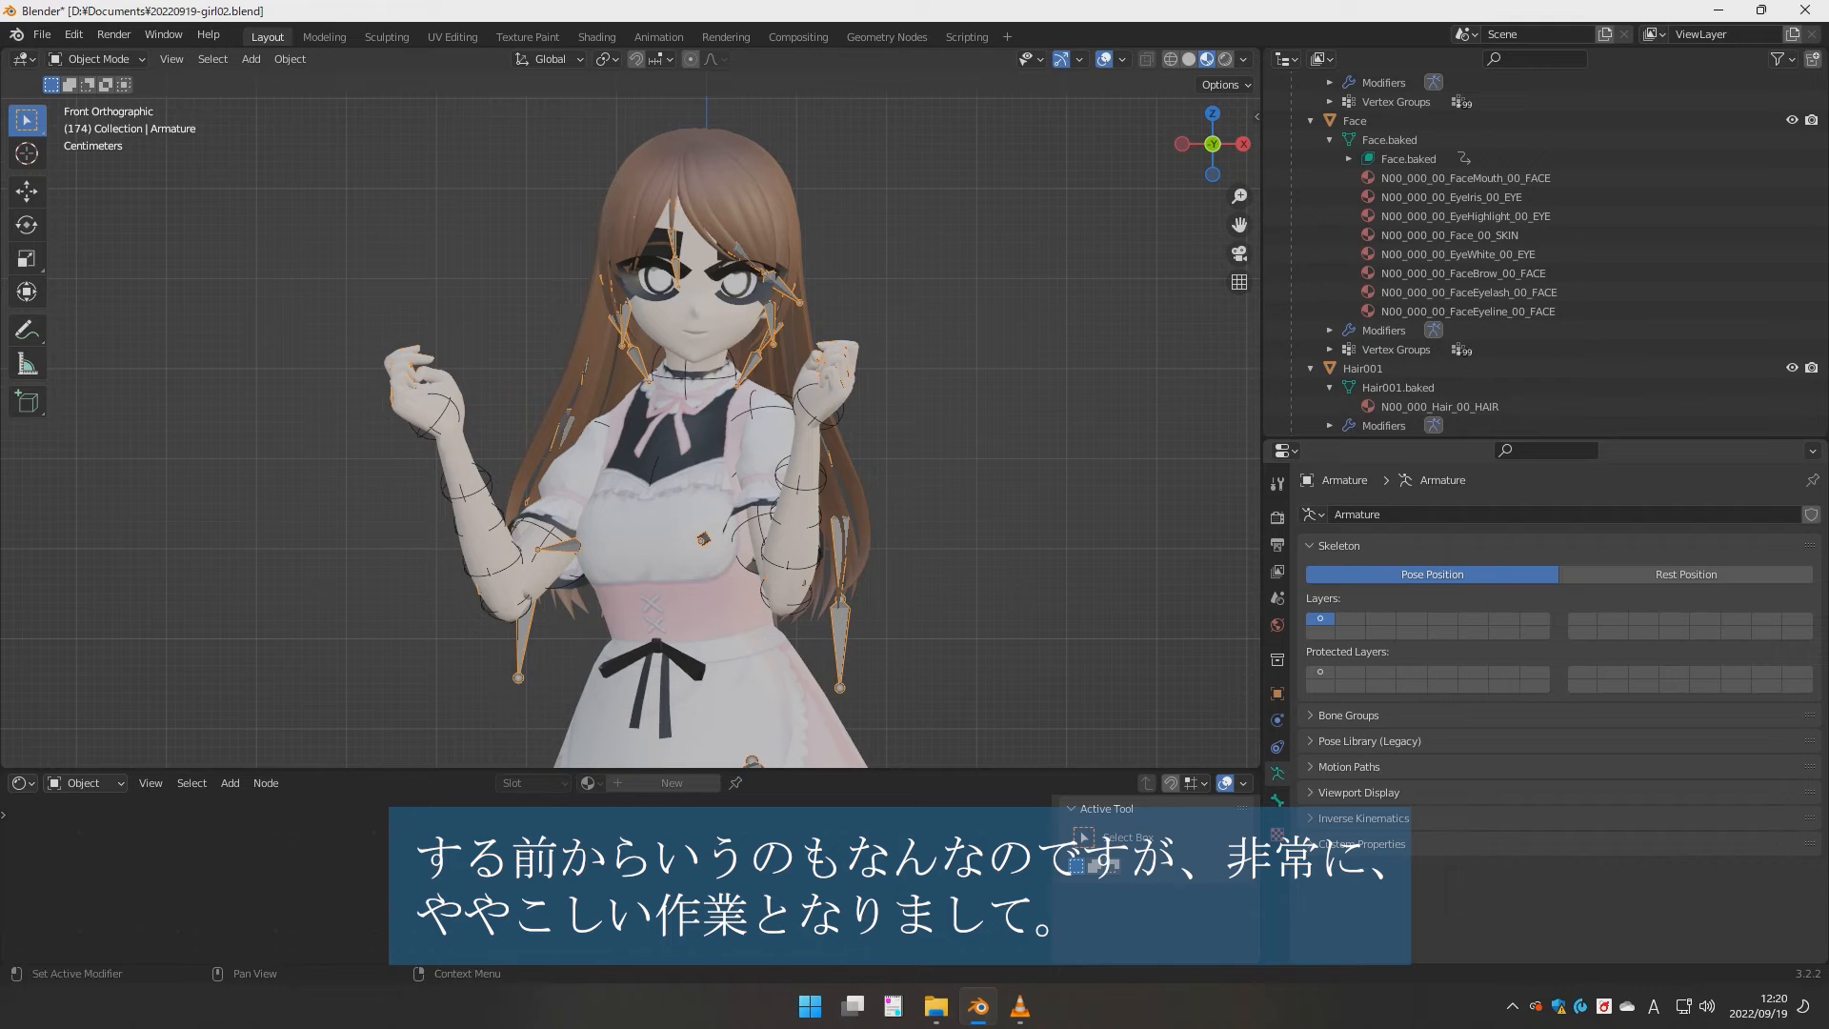
click(1358, 792)
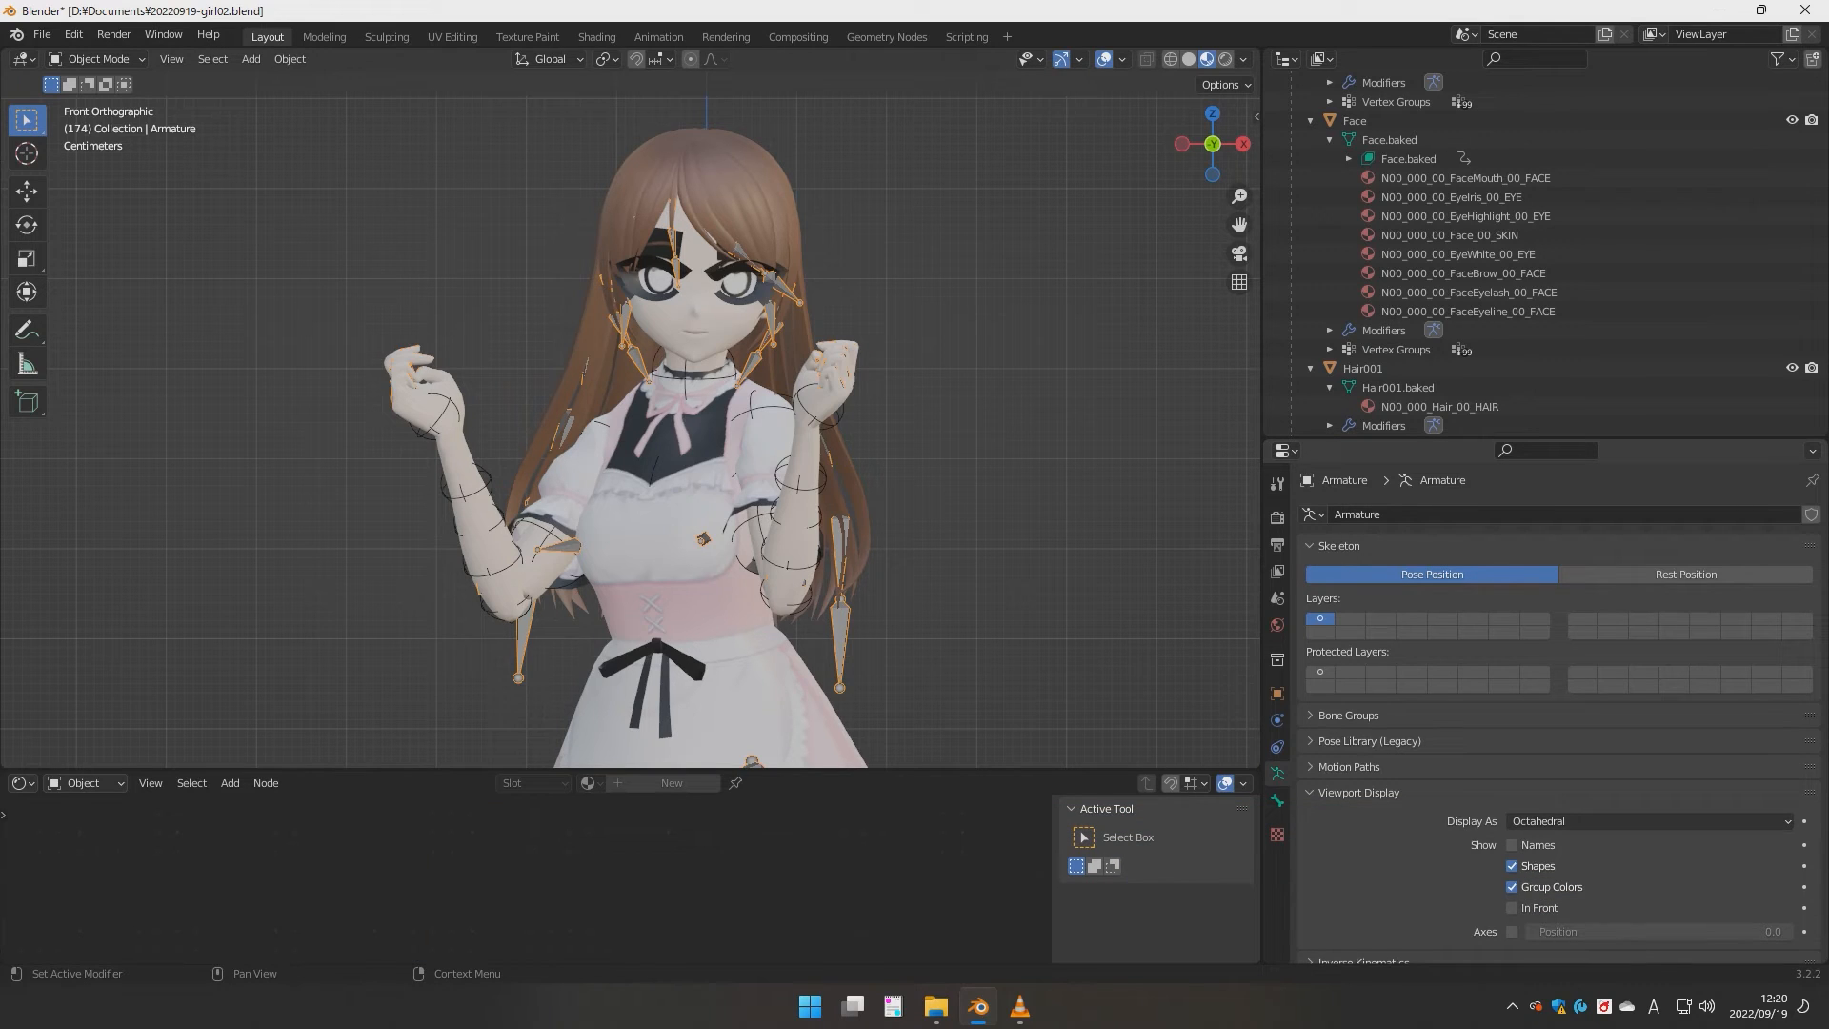
click(1512, 932)
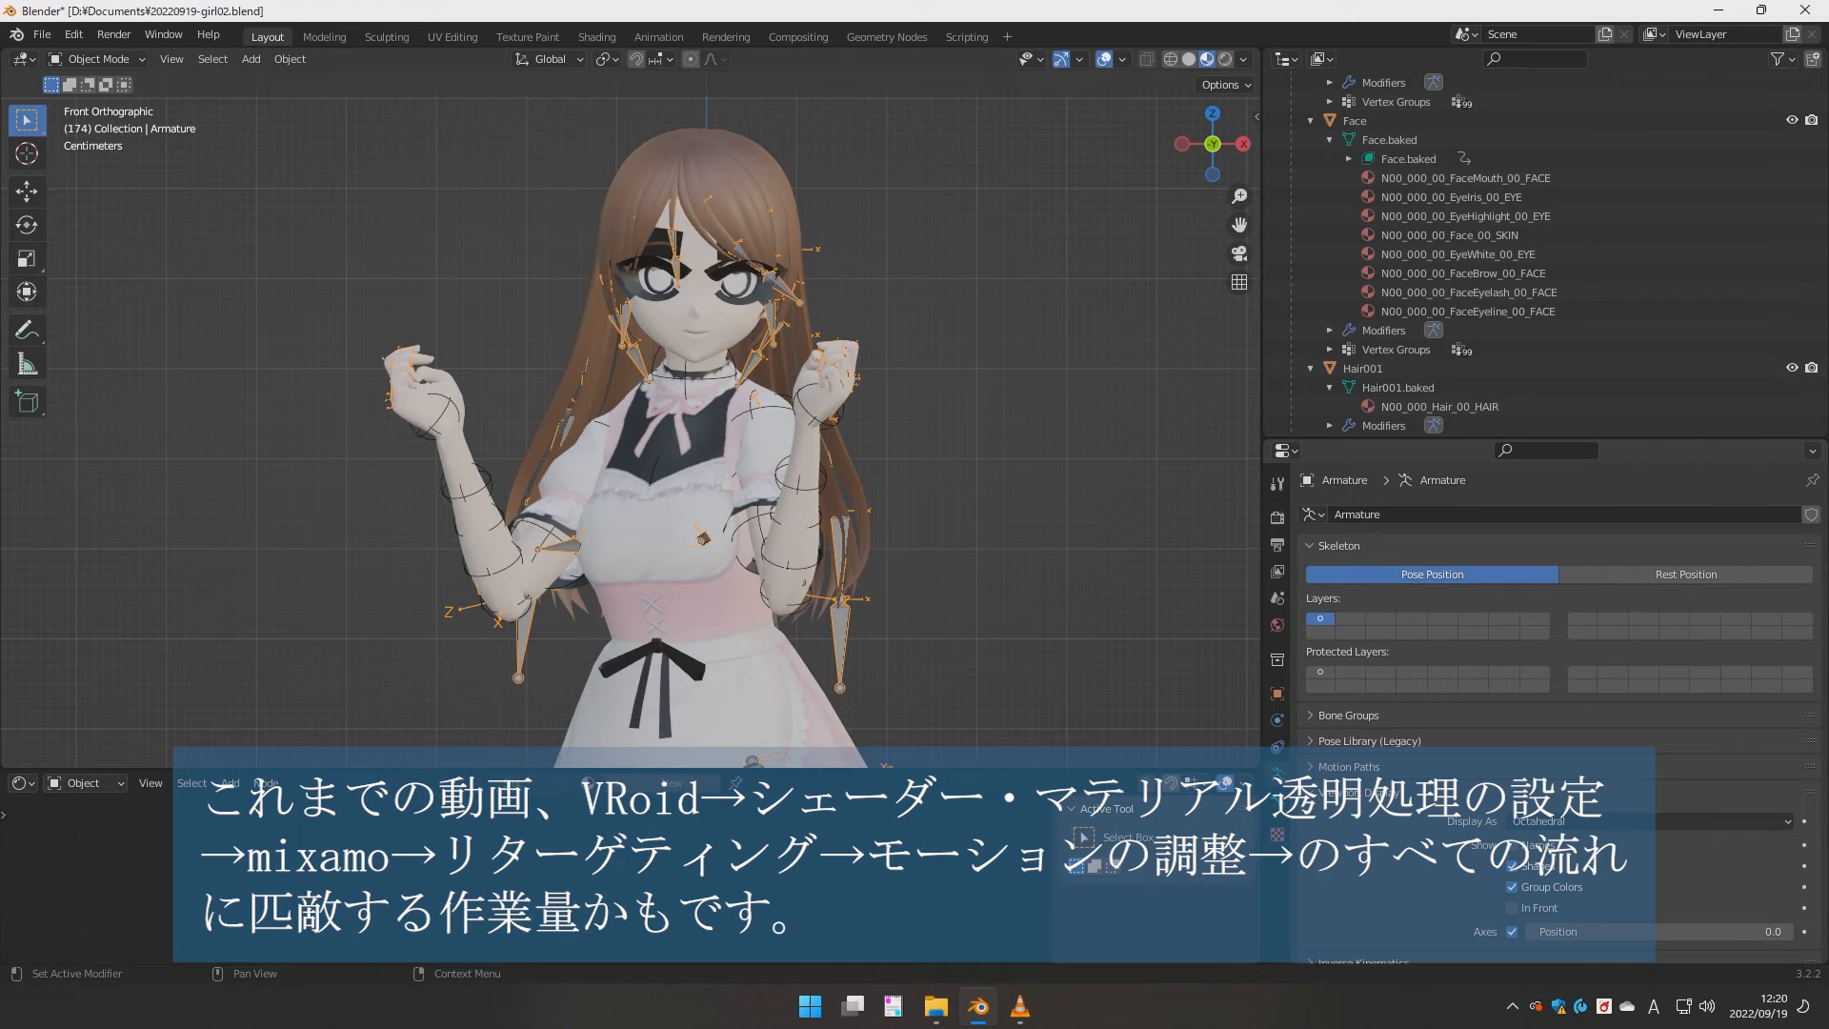
click(1511, 908)
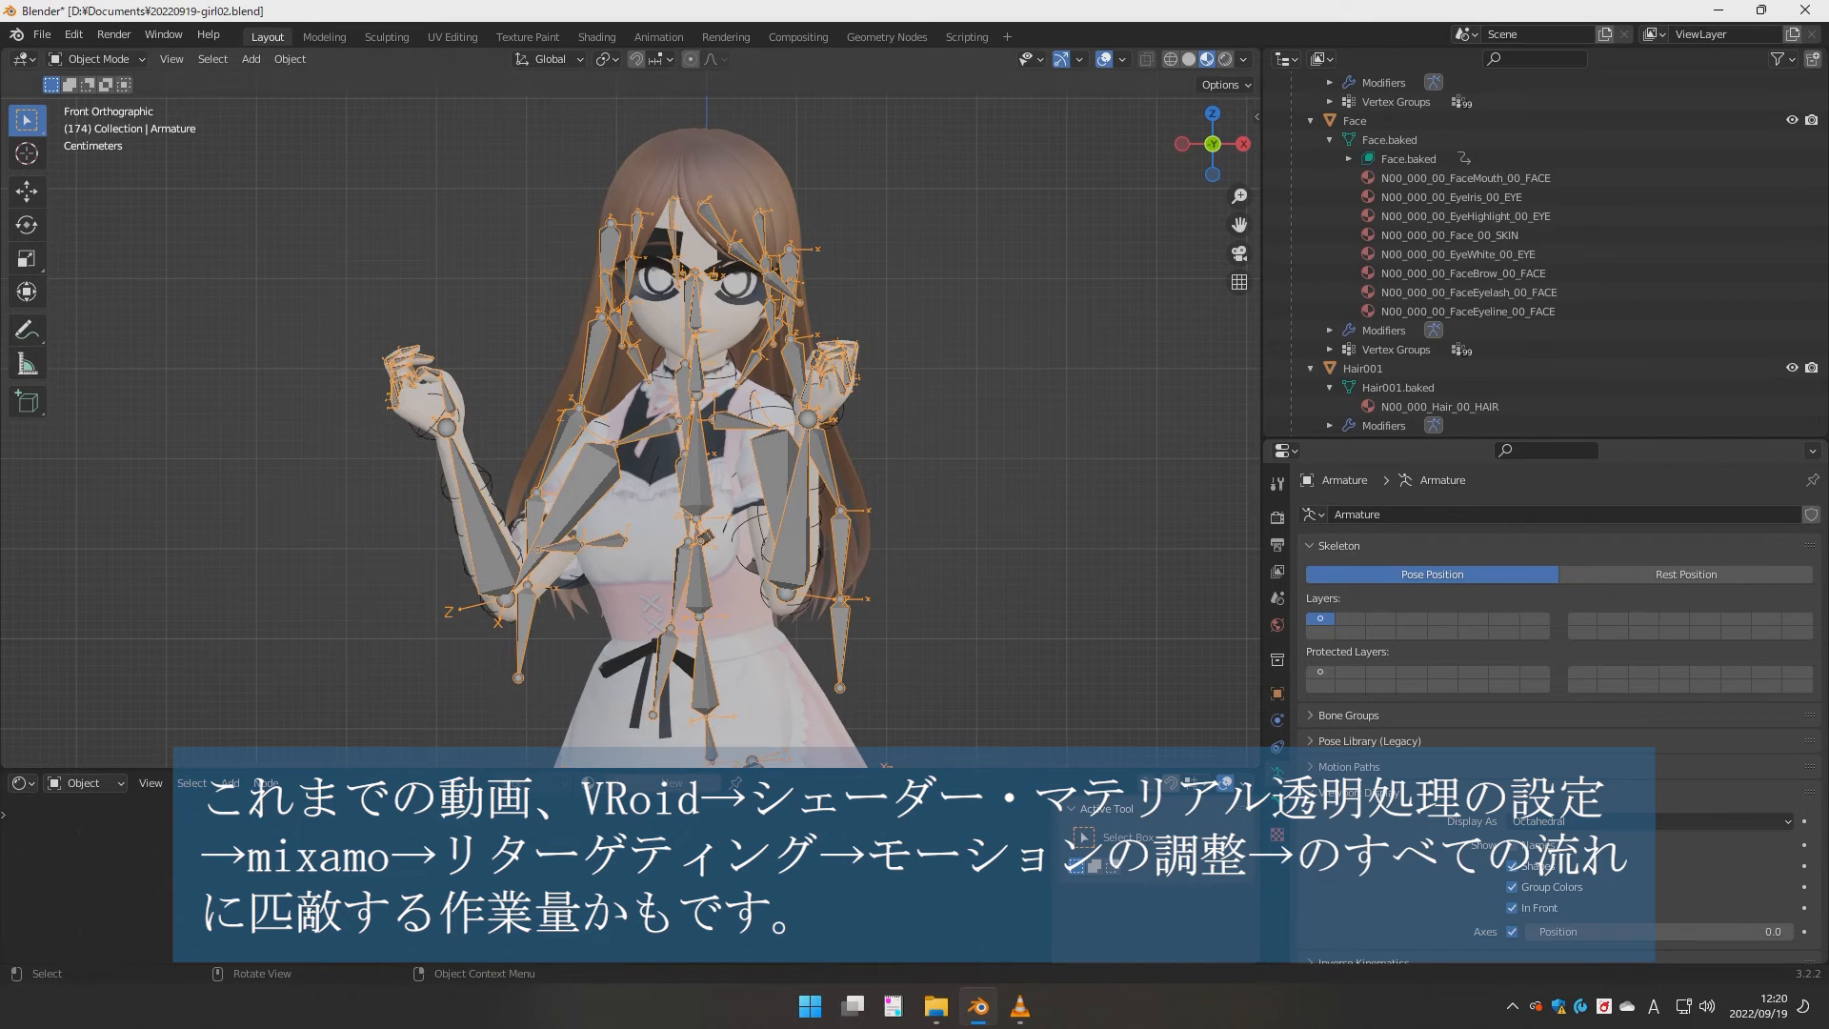
- Filter the outliner by "hair" and widen it so the full names of the hair bones fit
mouse_move(686, 428)
middle_down()
mouse_move(591, 430)
mouse_move(771, 430)
mouse_move(678, 428)
middle_up()
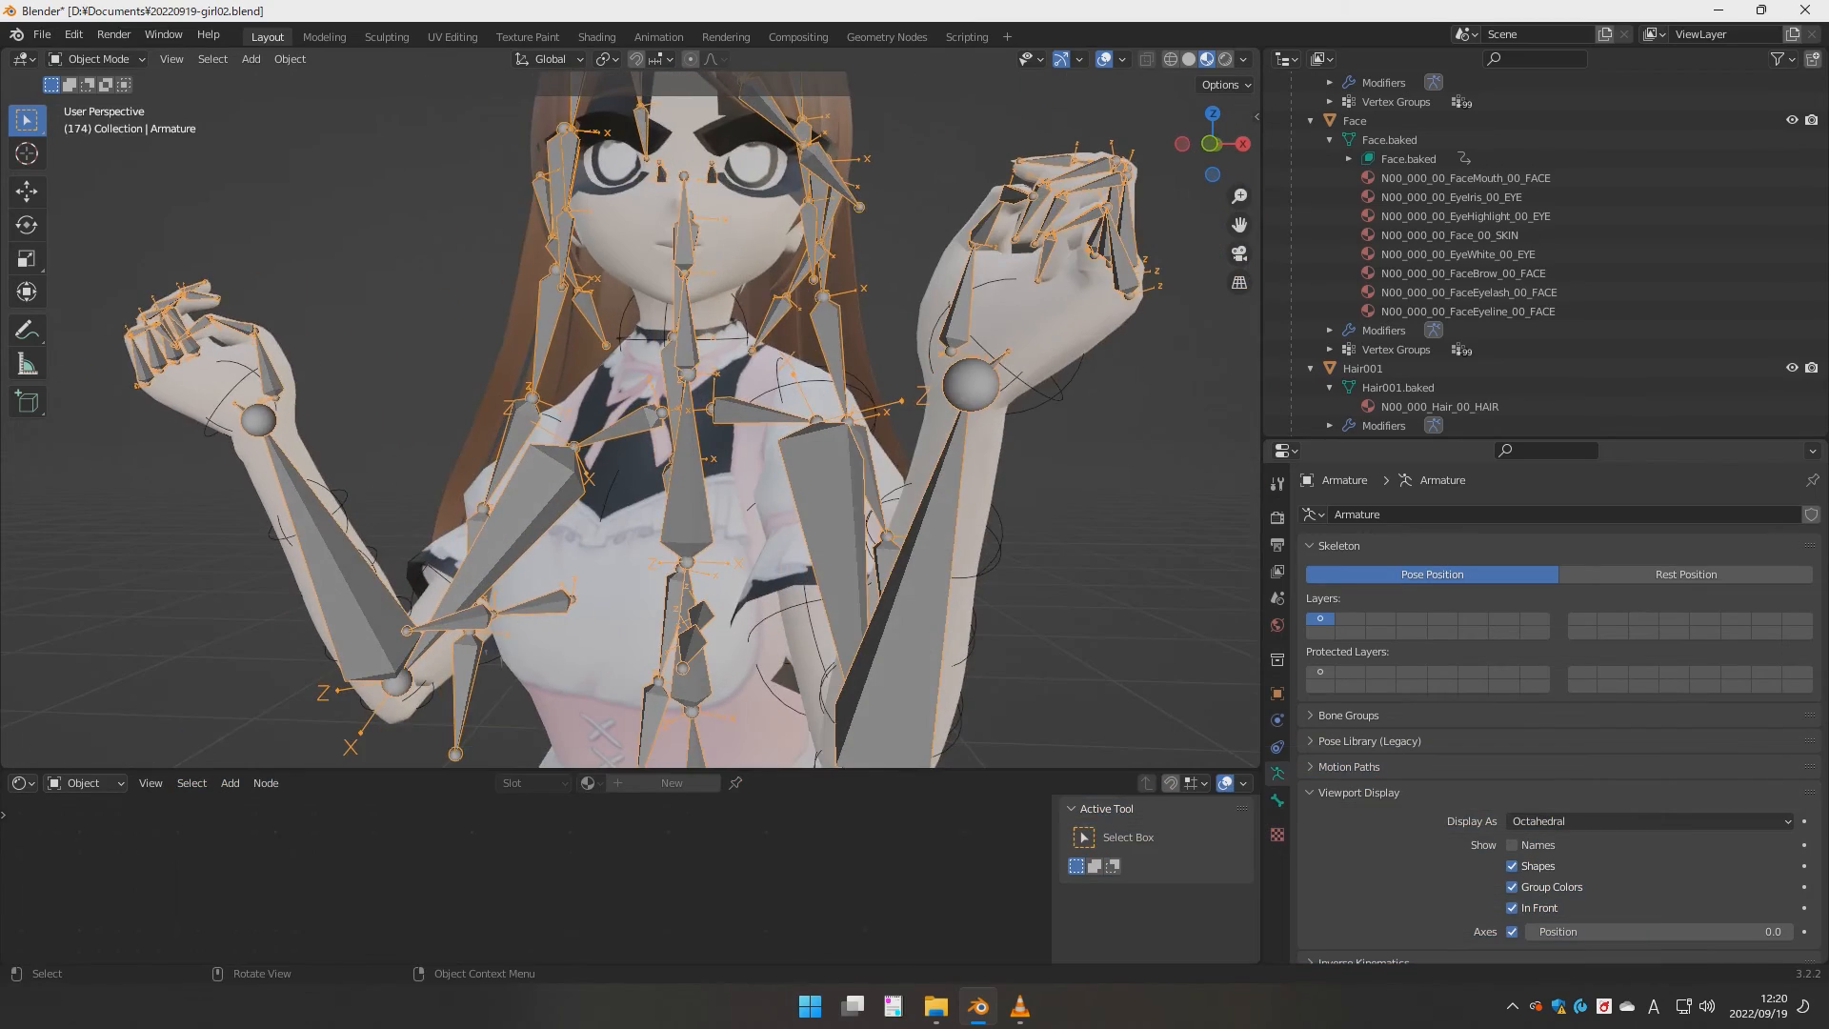
scroll(667, 428, down, 5)
scroll(666, 428, up, 3)
mouse_move(678, 429)
middle_down()
mouse_move(679, 481)
mouse_move(678, 450)
middle_up()
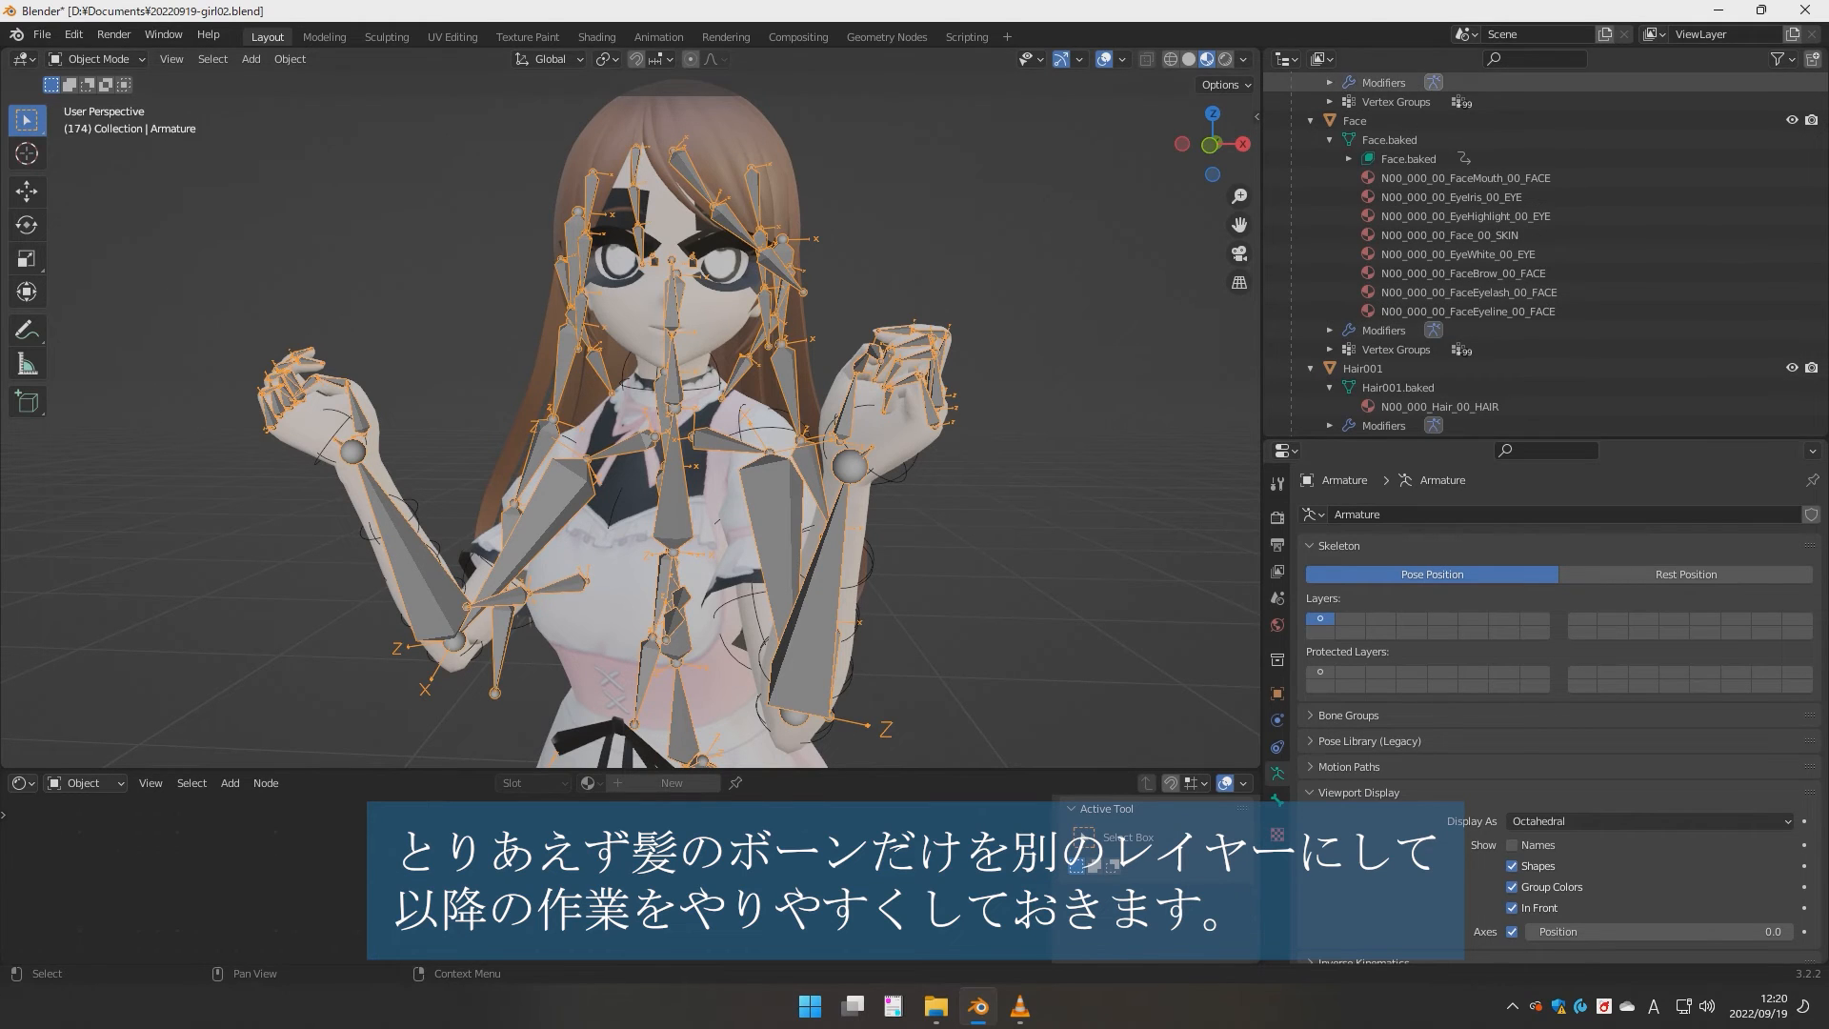
click(1538, 59)
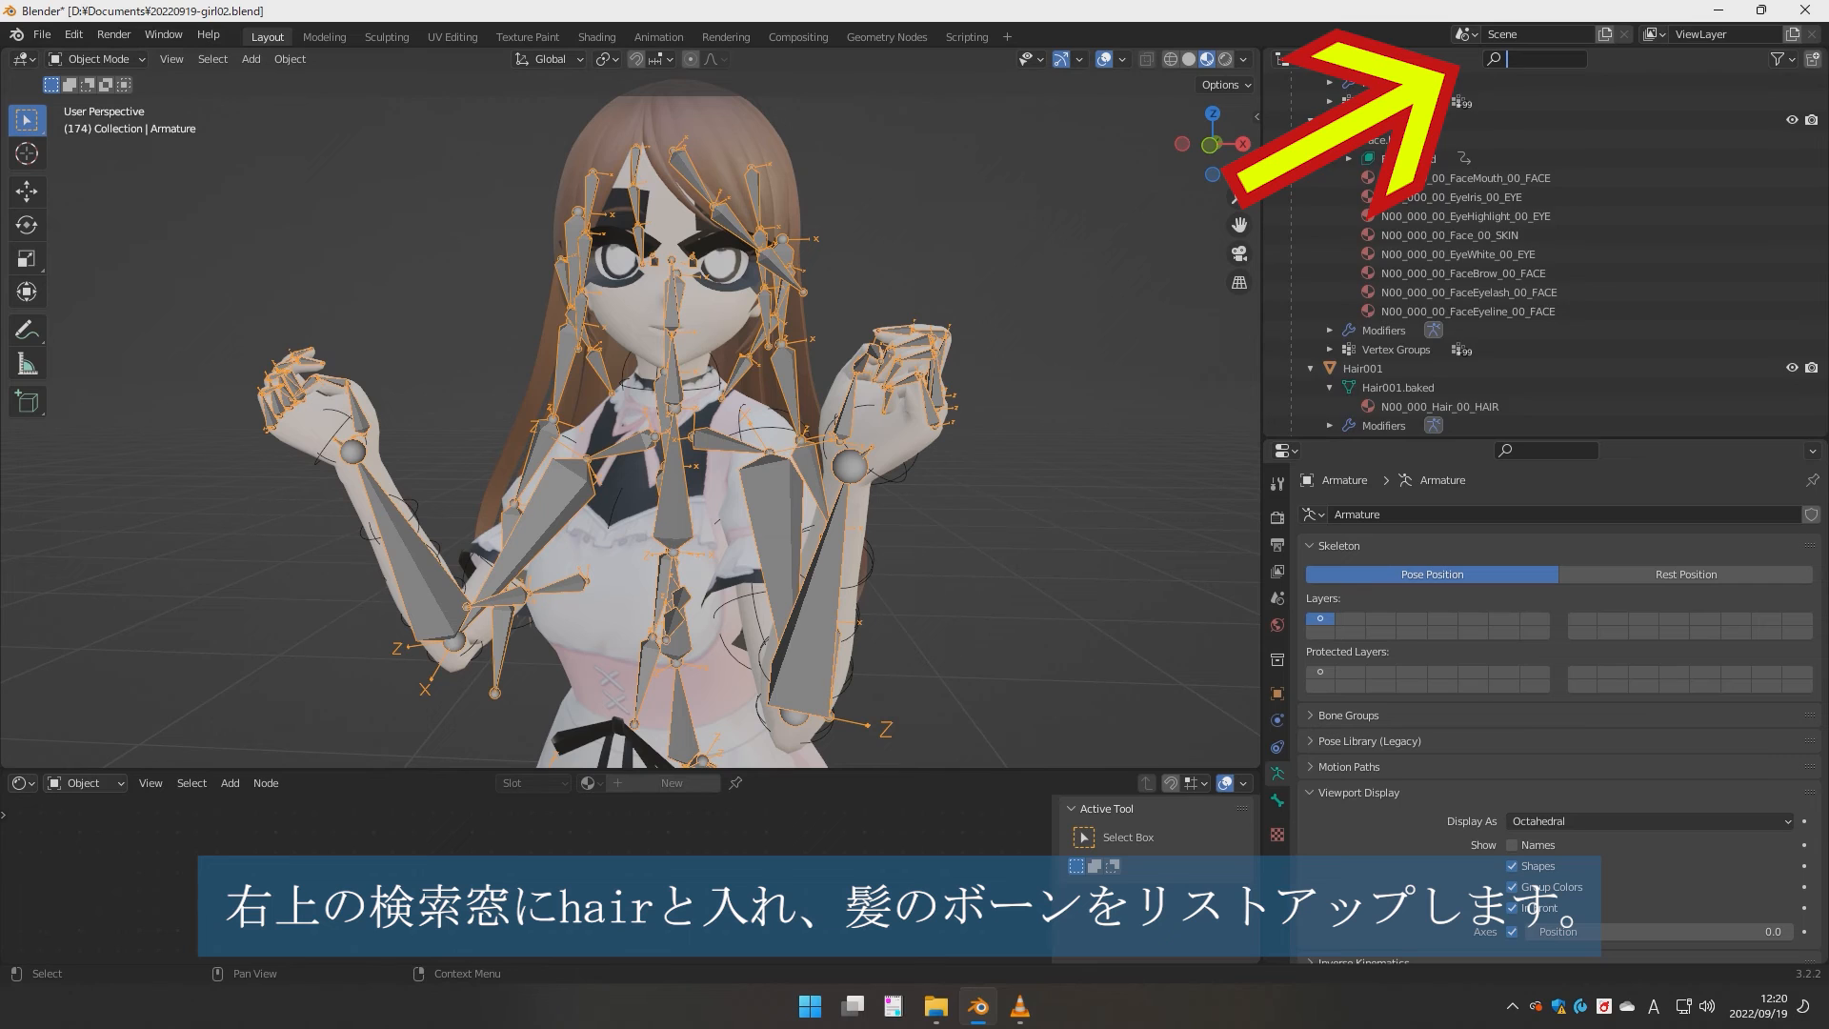
text(hair)
key(Return)
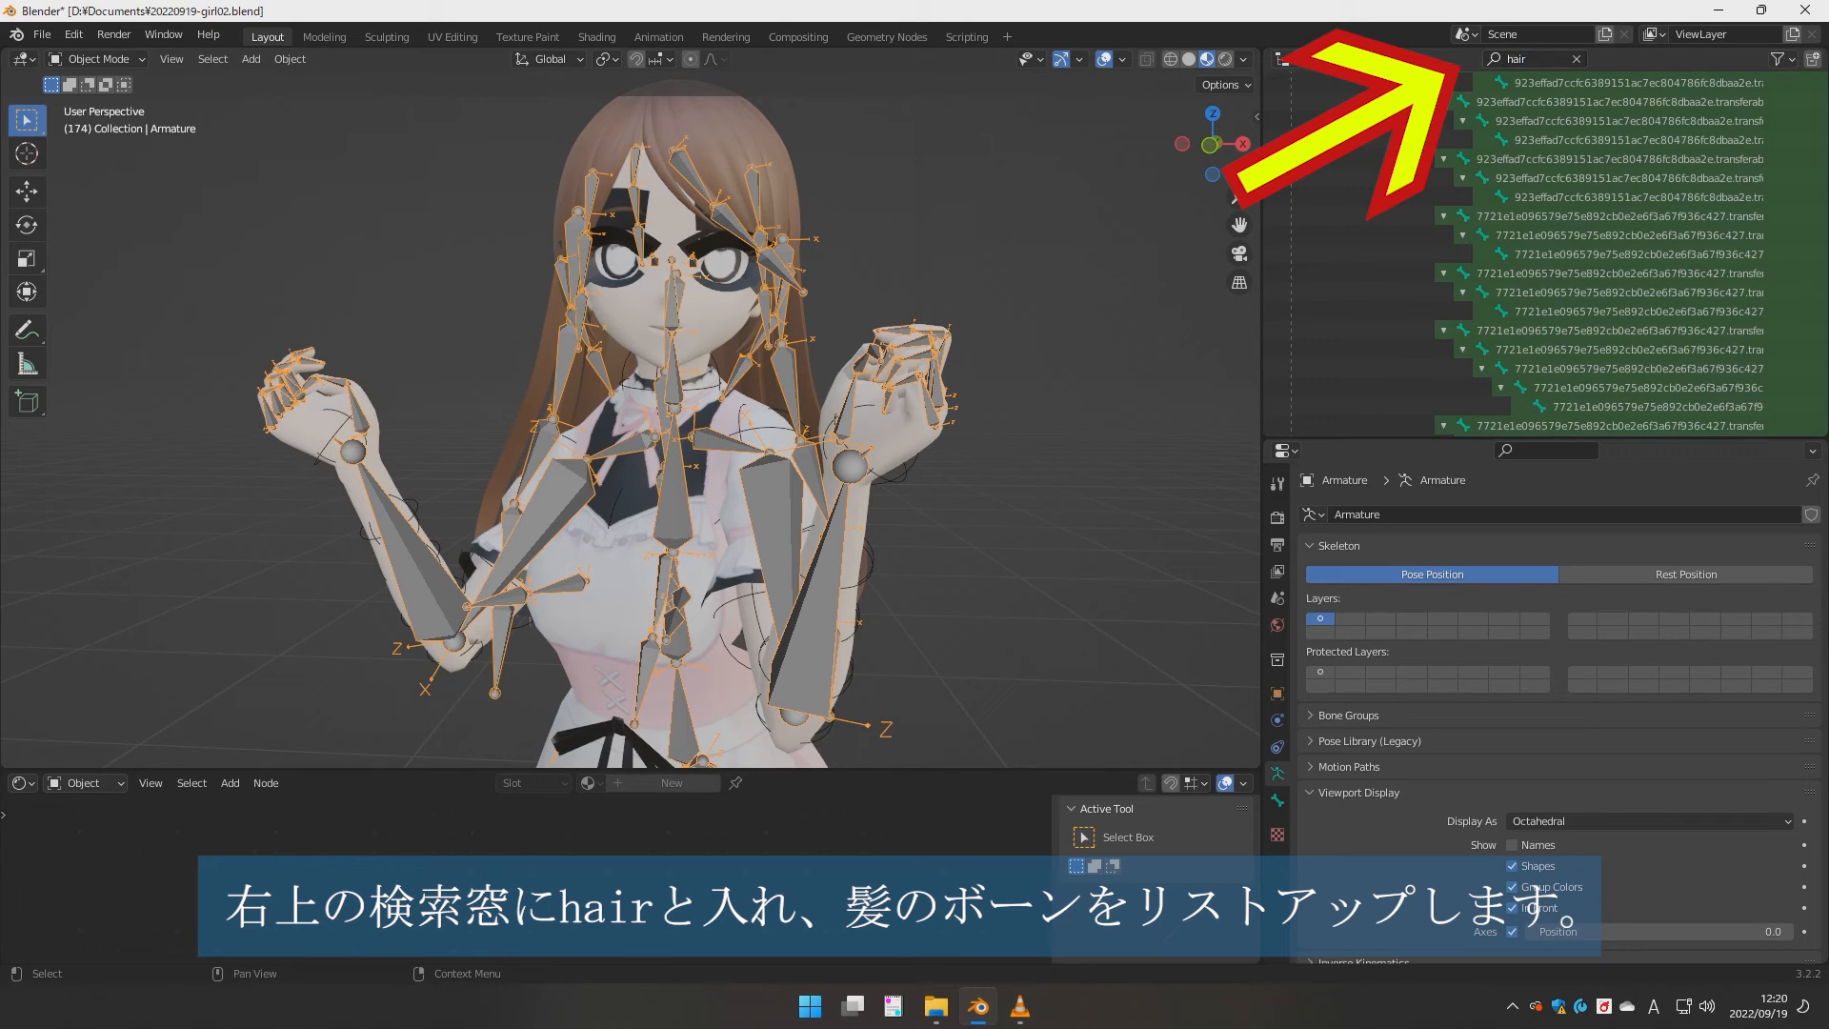
drag(1261, 286, 1079, 286)
scroll(1381, 253, up, 2)
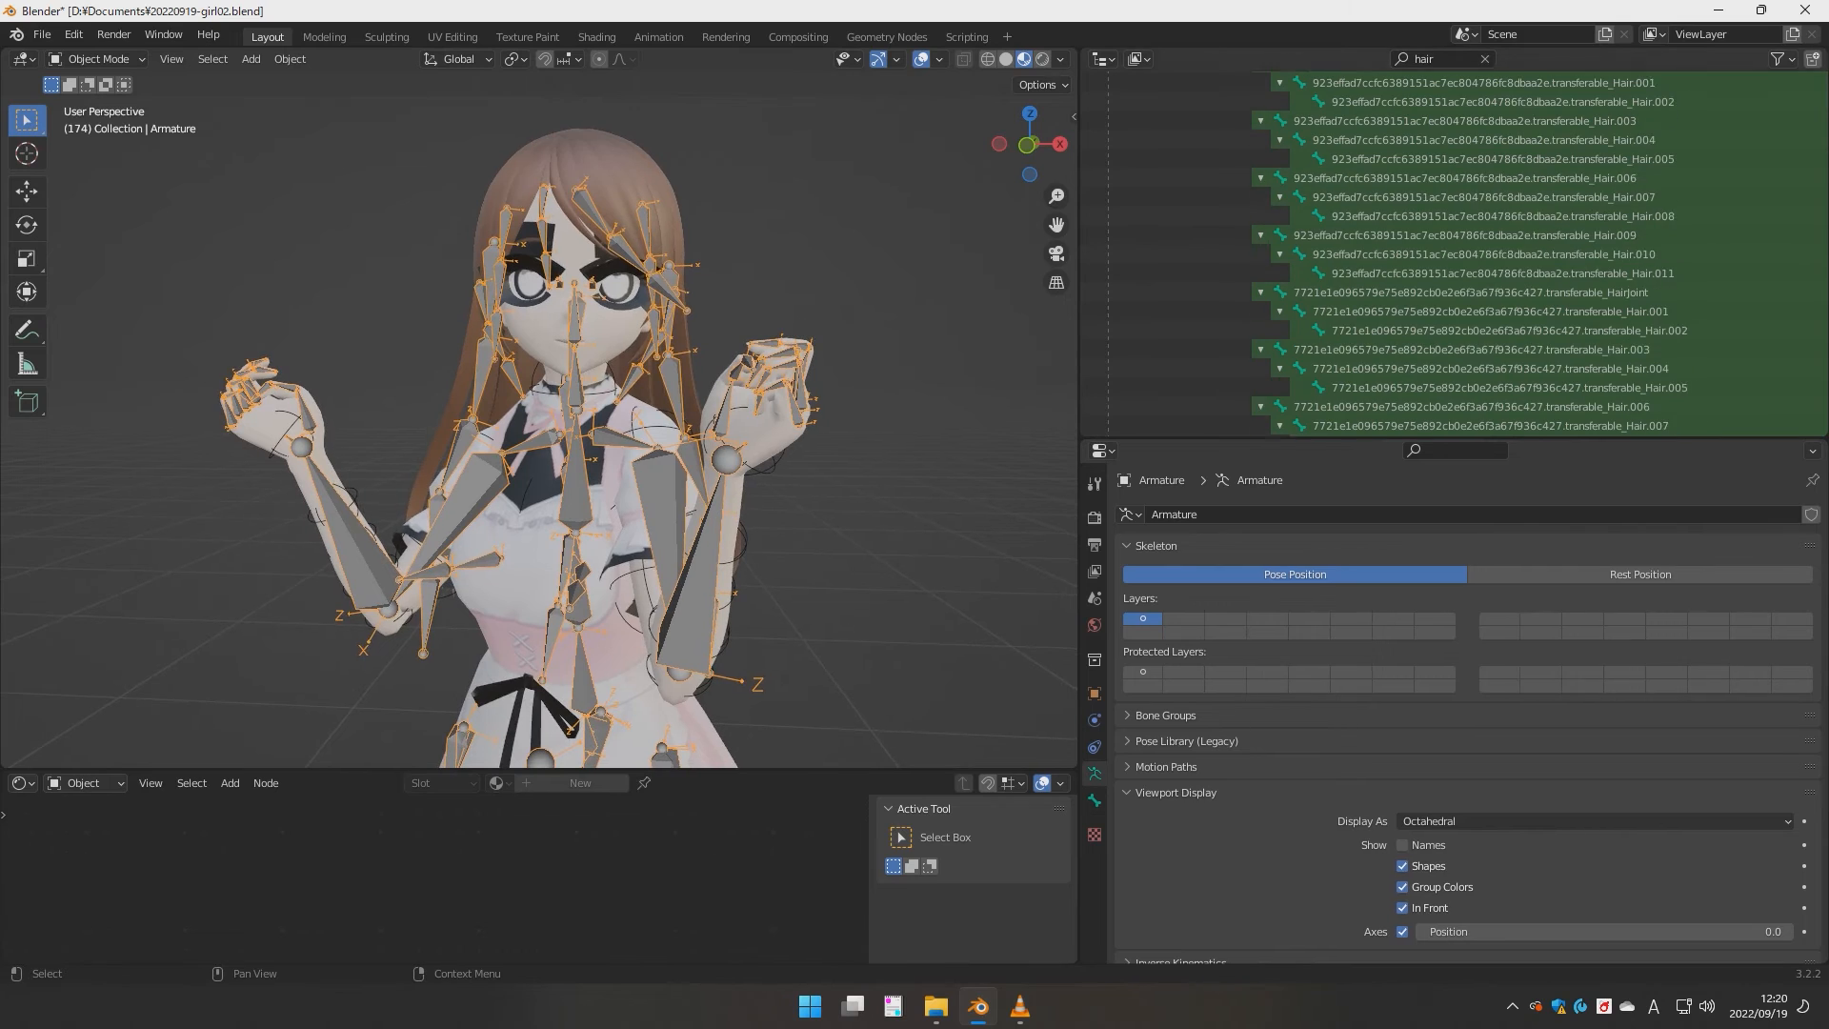
scroll(1454, 252, up, 5)
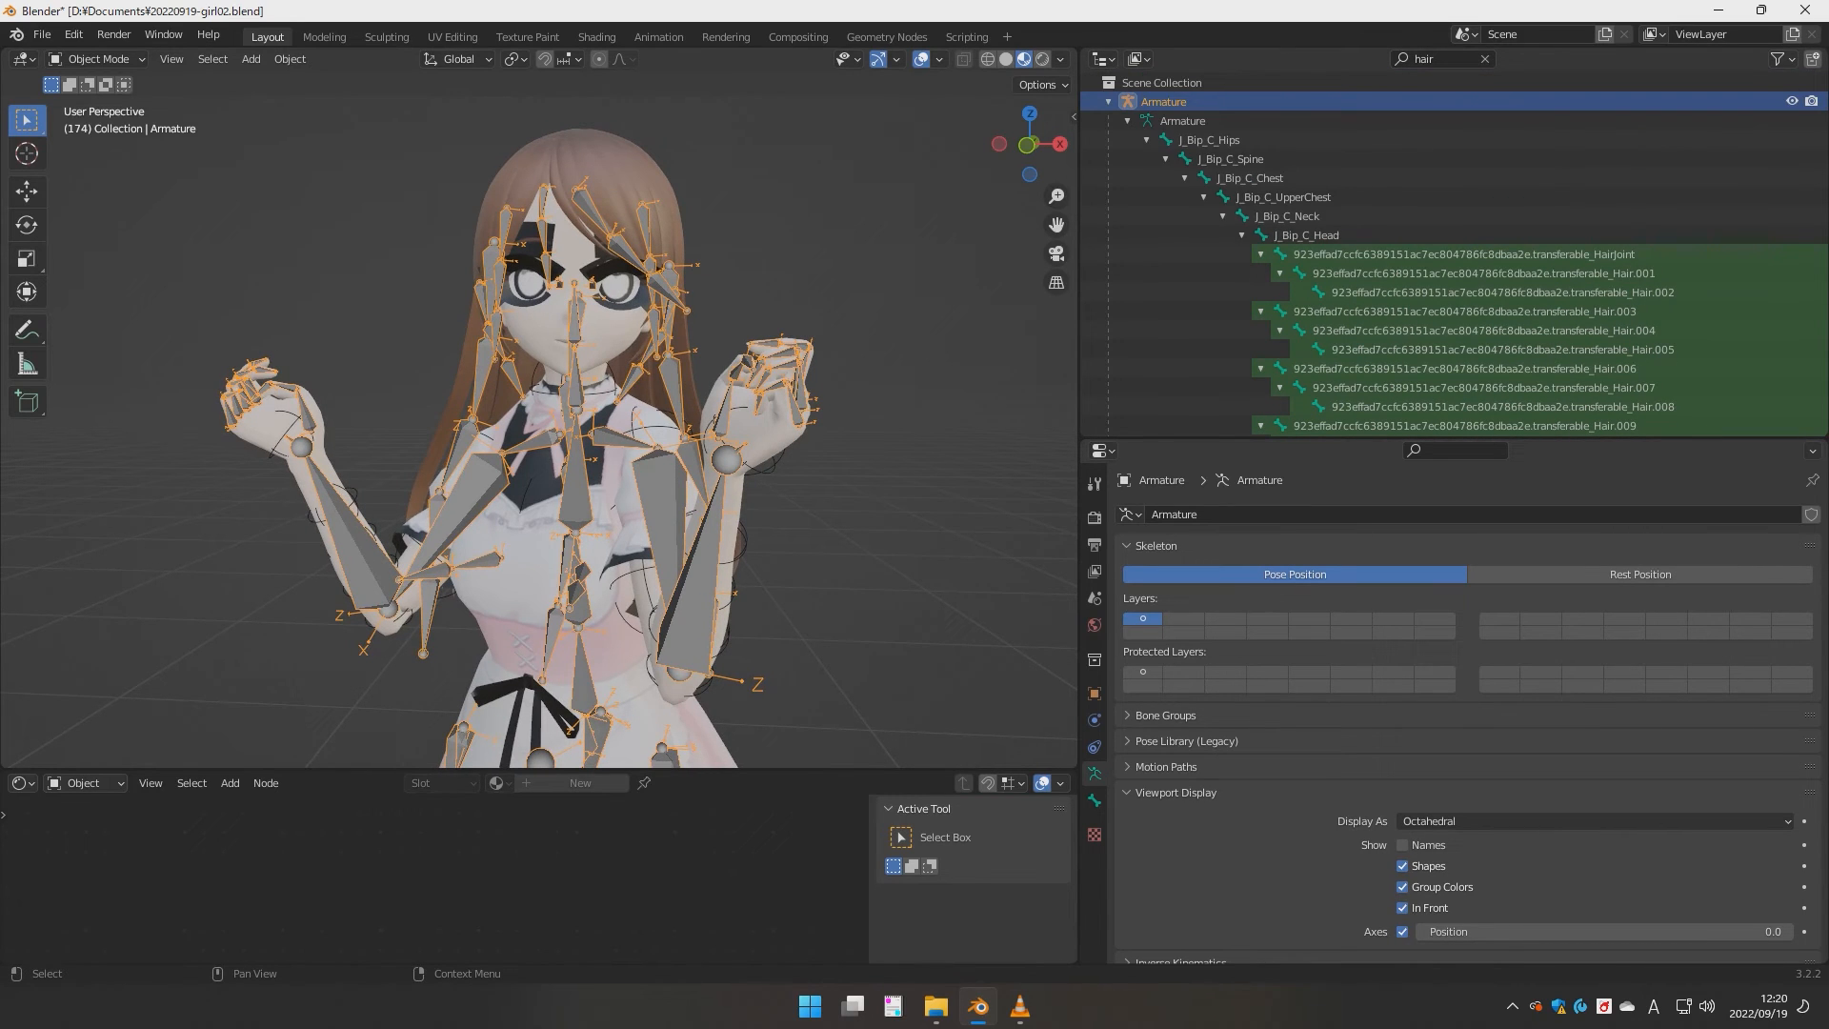
- Make the first Hairjoint bone under J_Bip_C_Head active and switch the armature to Edit Mode
click(1463, 254)
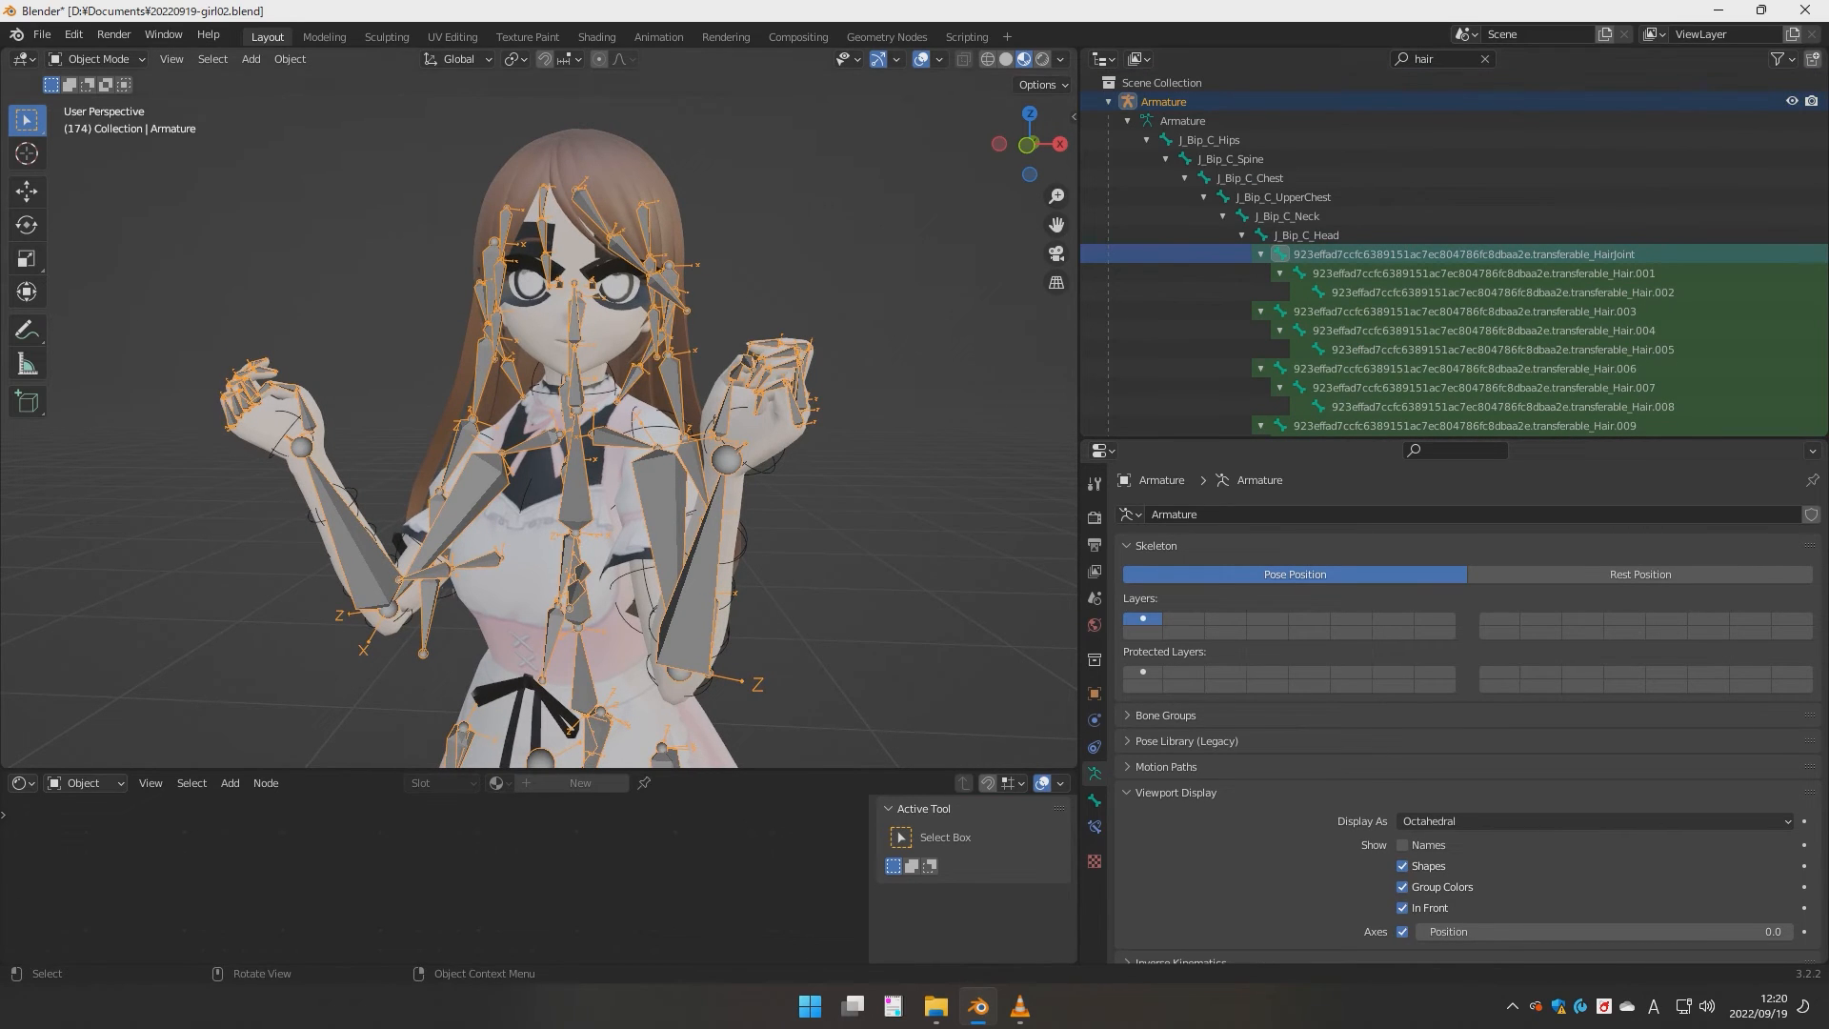
key(alt+a)
click(1483, 273)
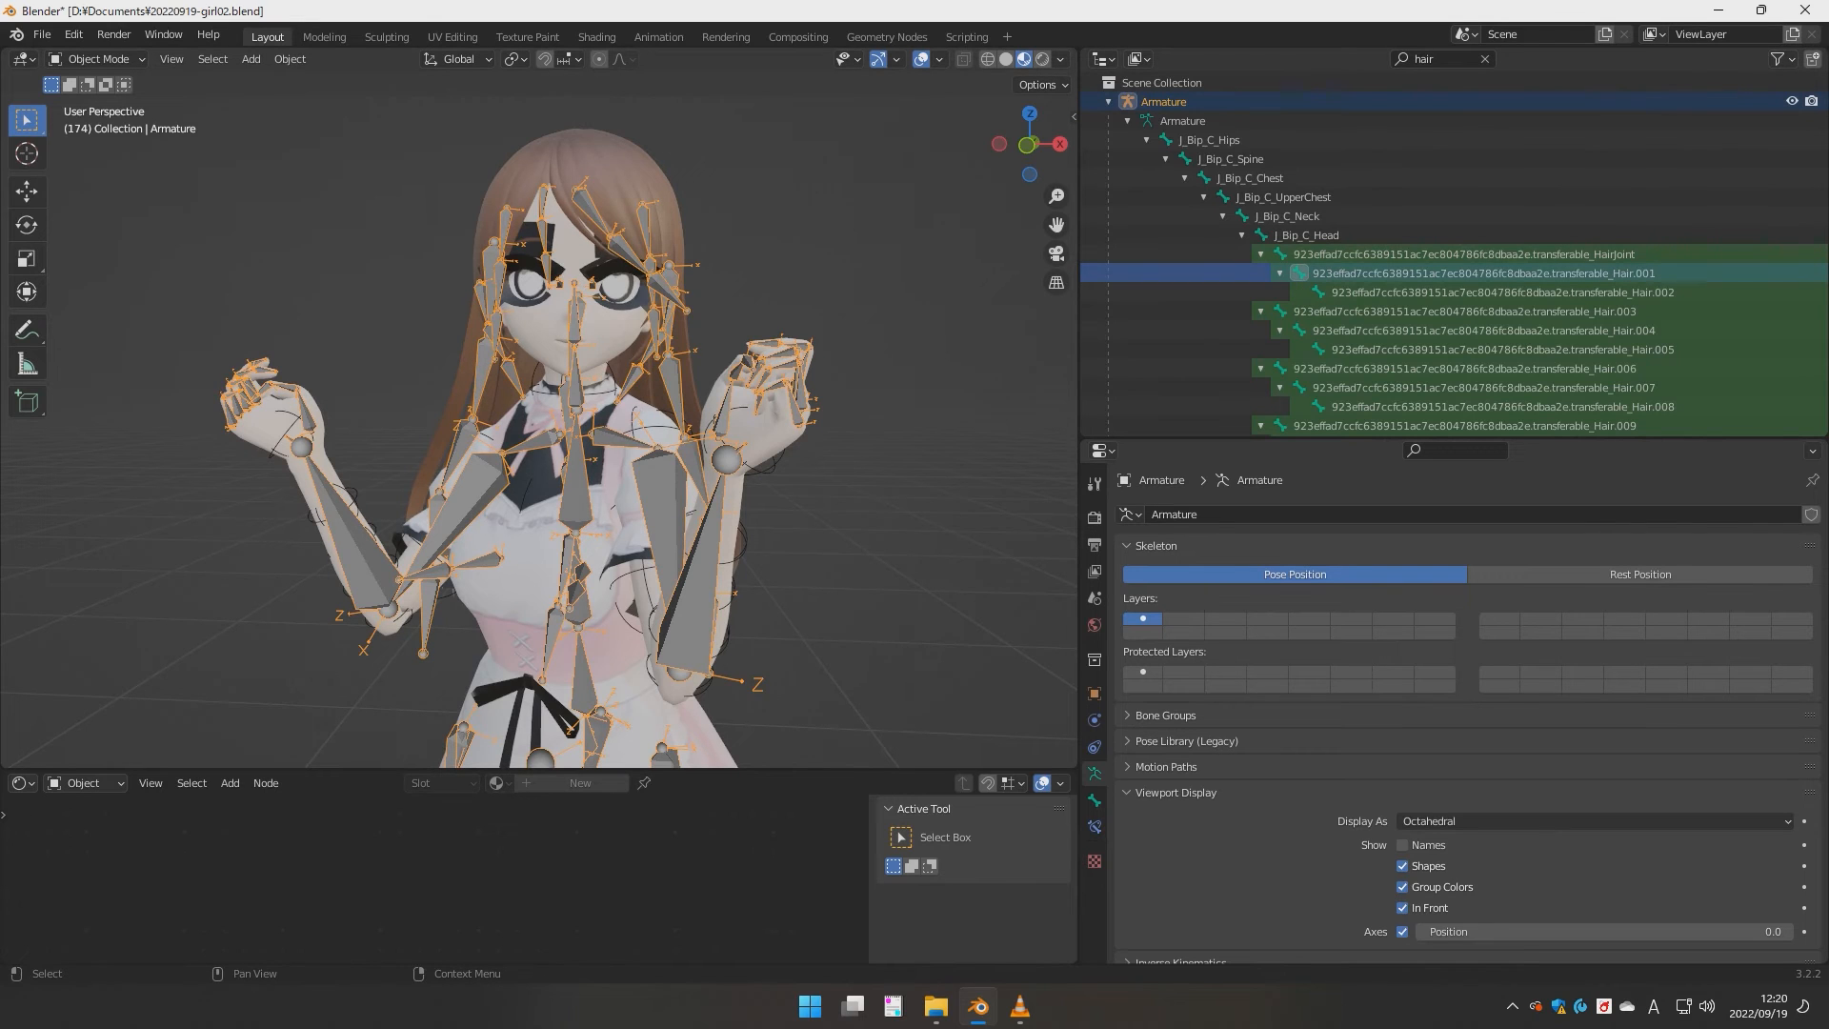
click(1463, 254)
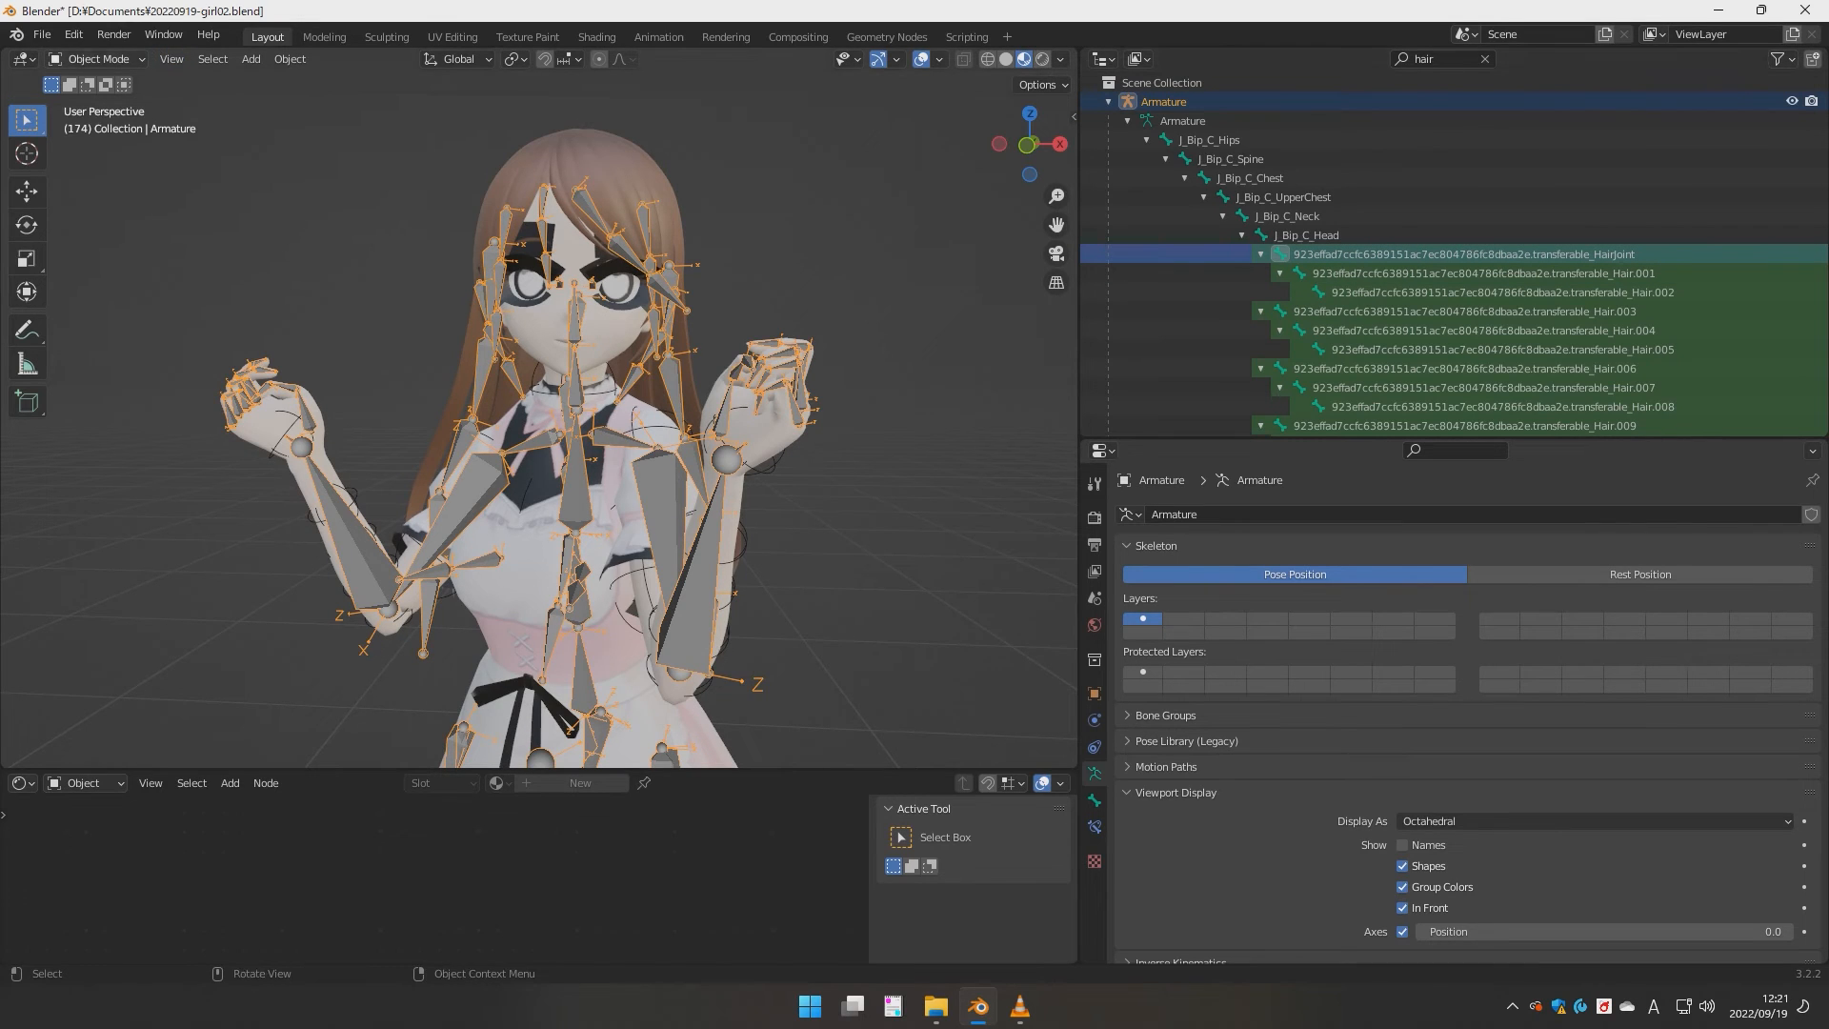
click(100, 59)
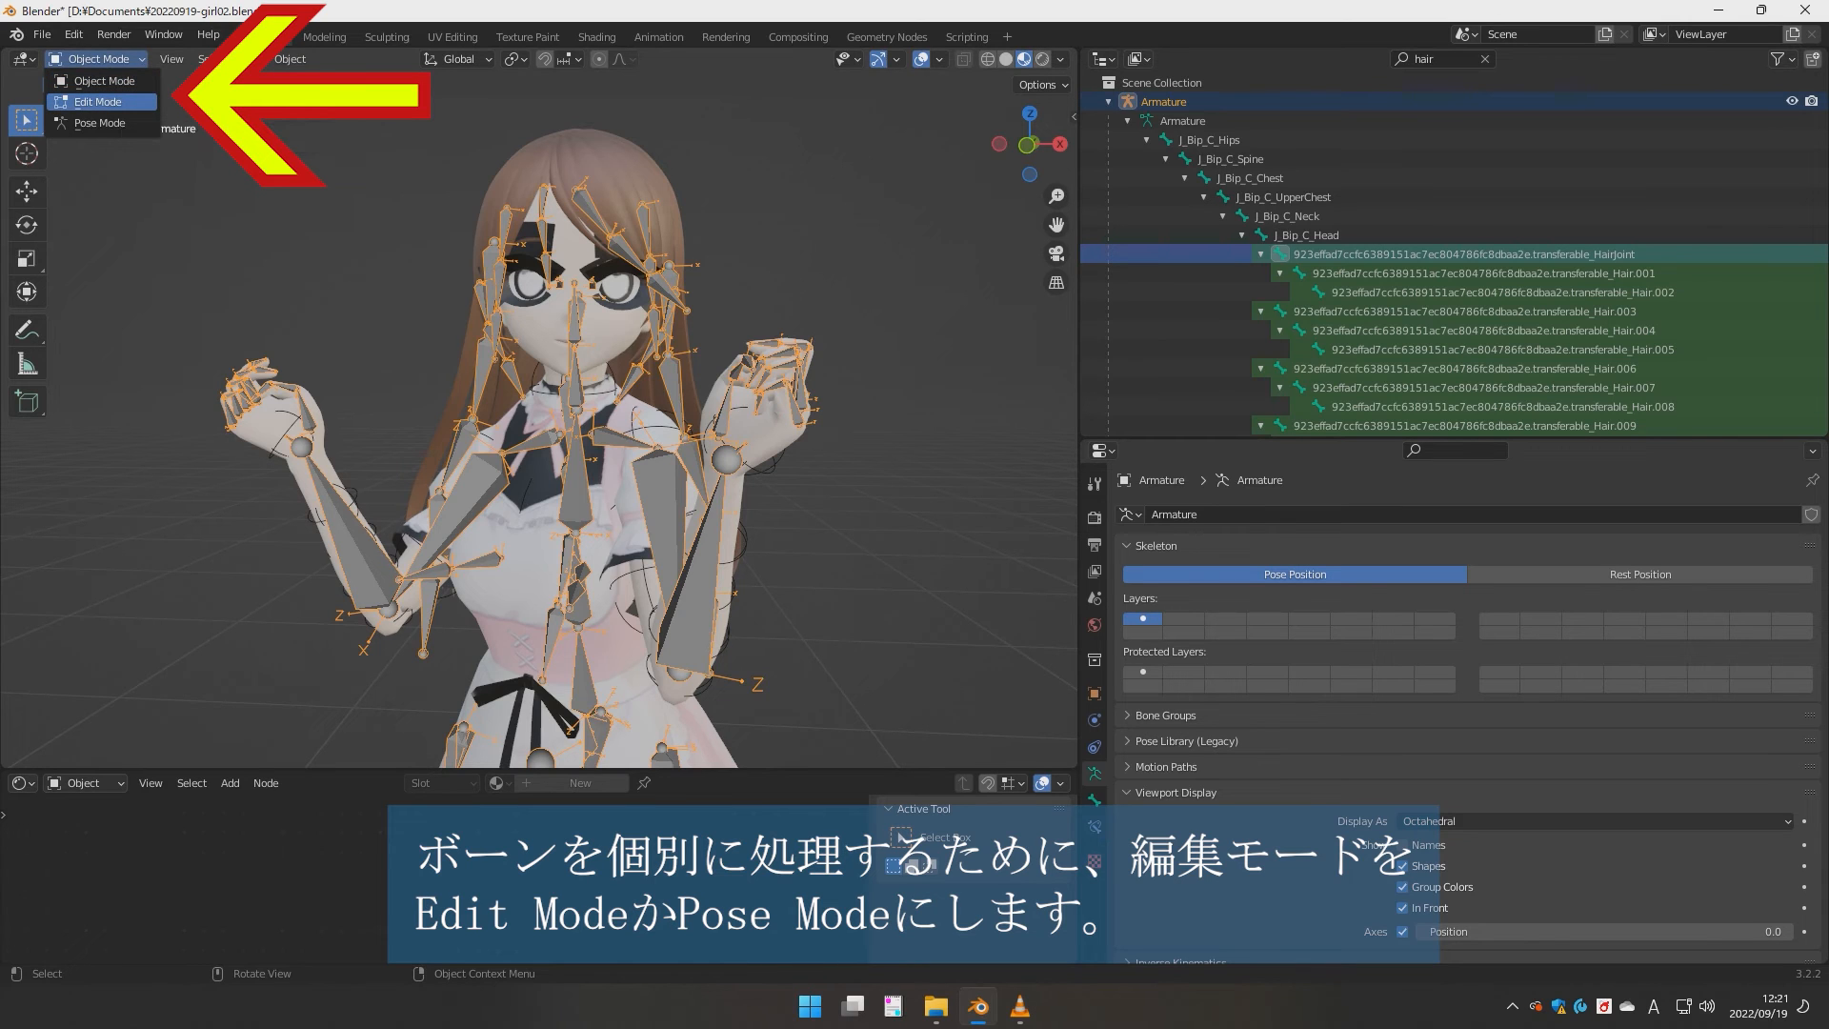
click(98, 102)
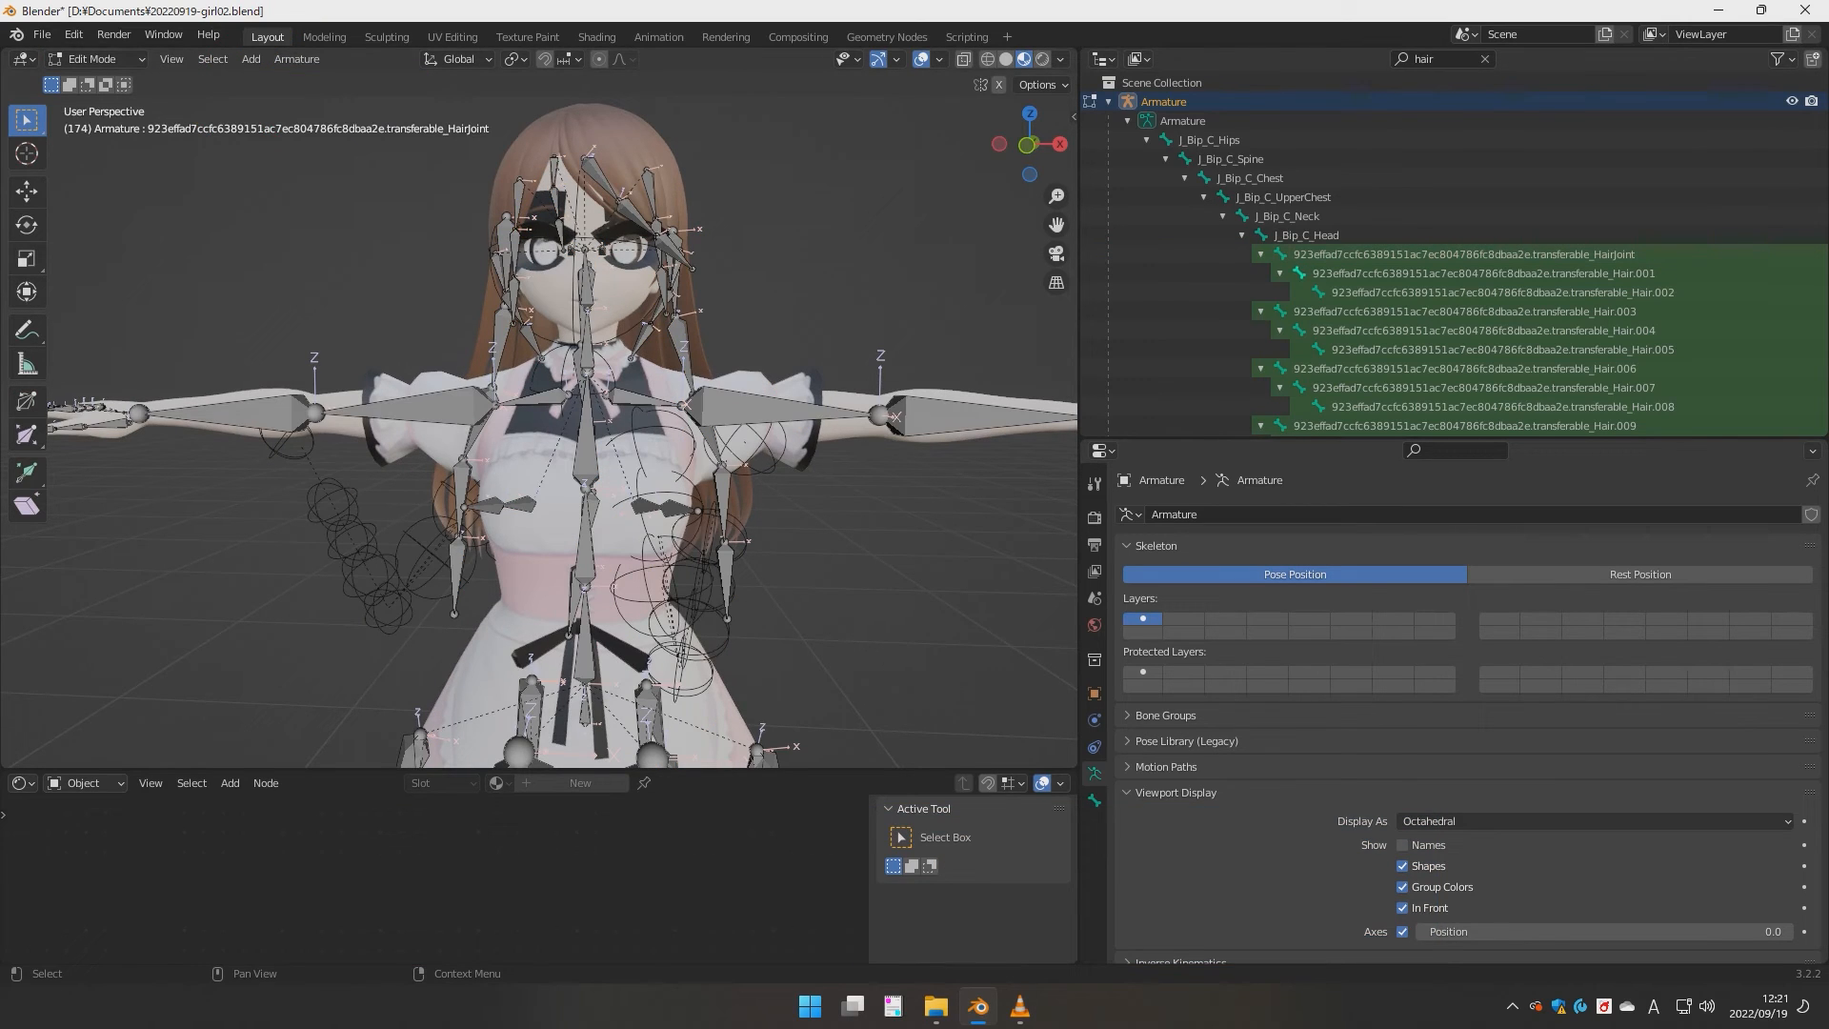
- Try to select the hair bones from the first Hairjoint bone through Hair.020 in the outliner
click(1305, 236)
click(1372, 254)
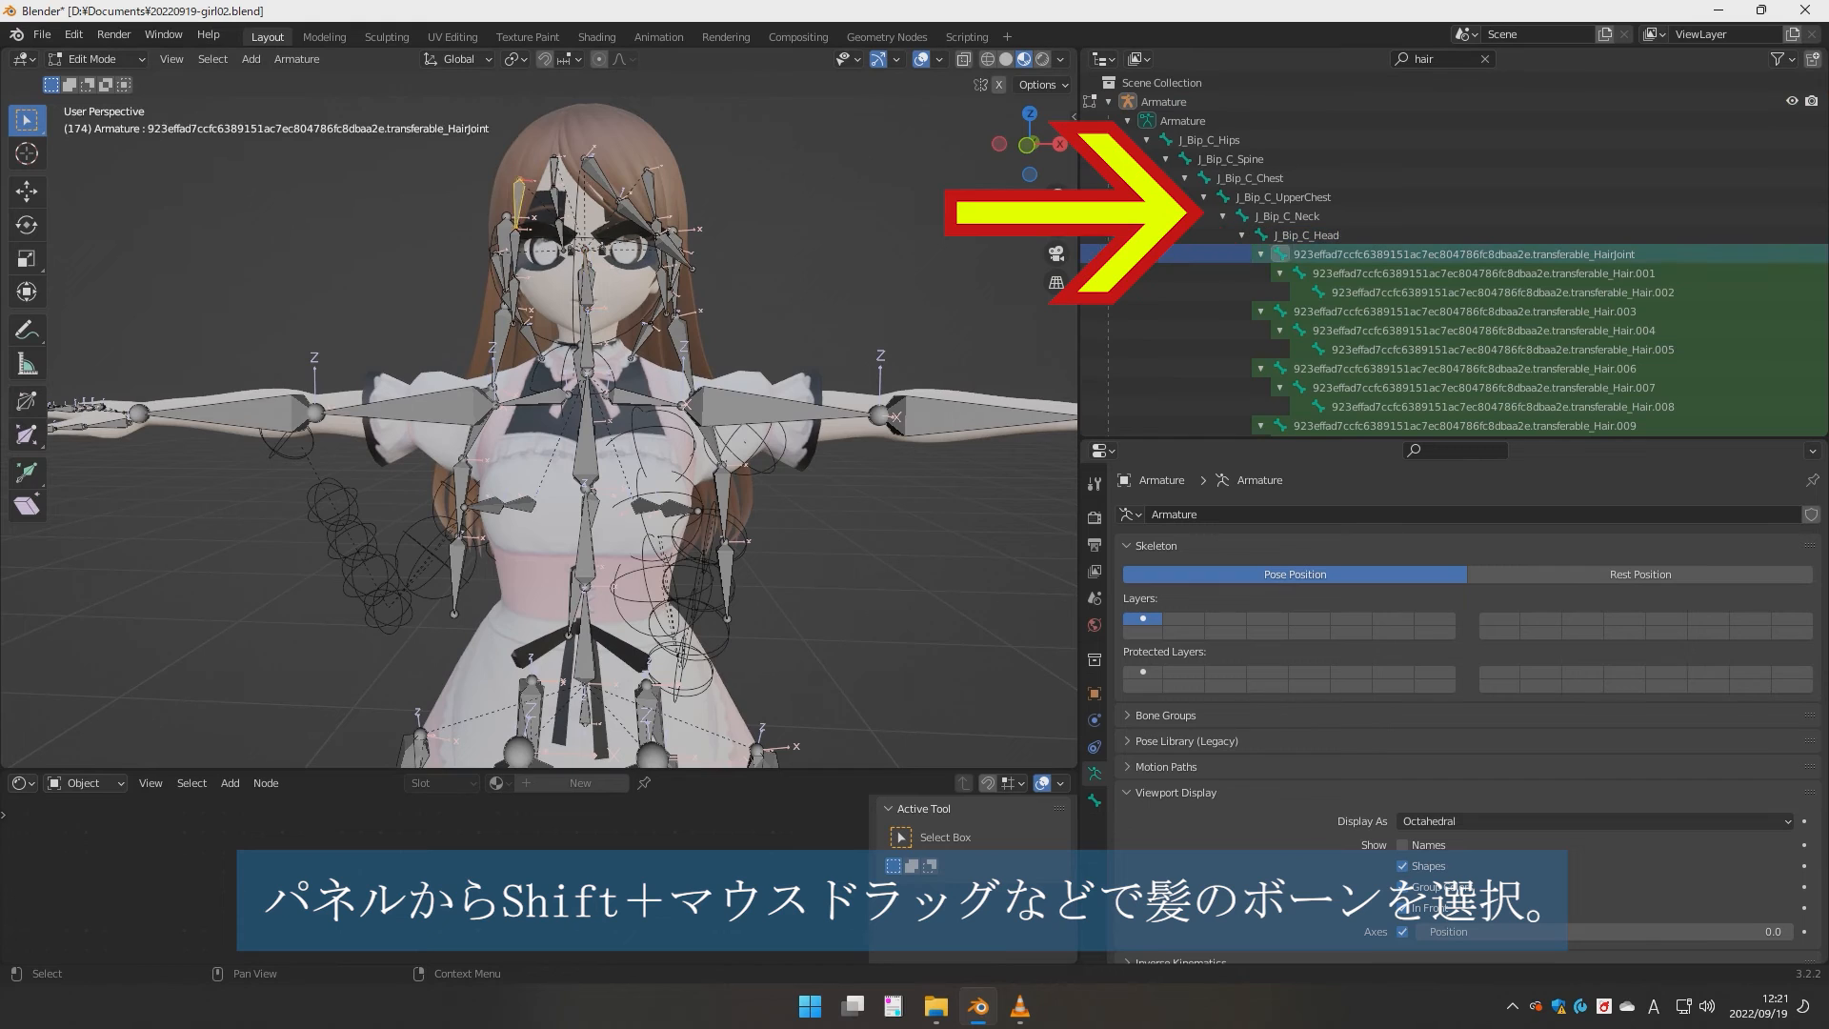
scroll(1372, 254, down, 15)
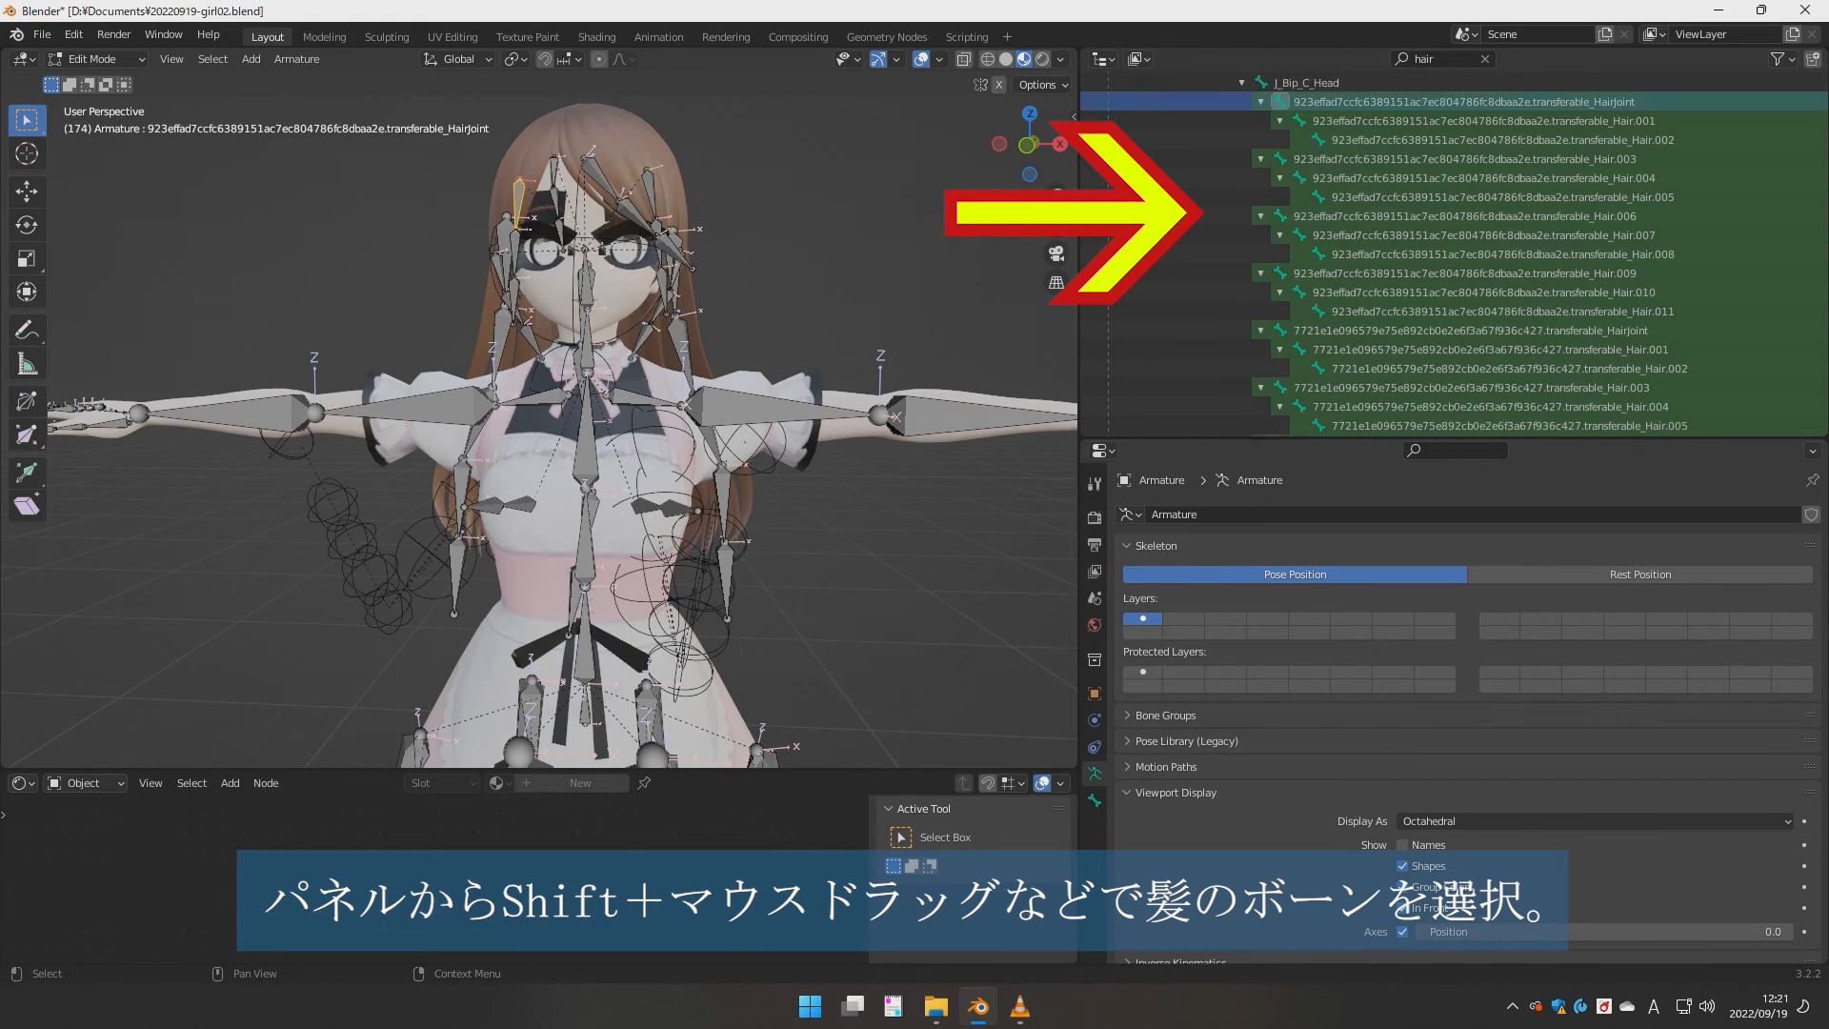
scroll(1453, 253, down, 3)
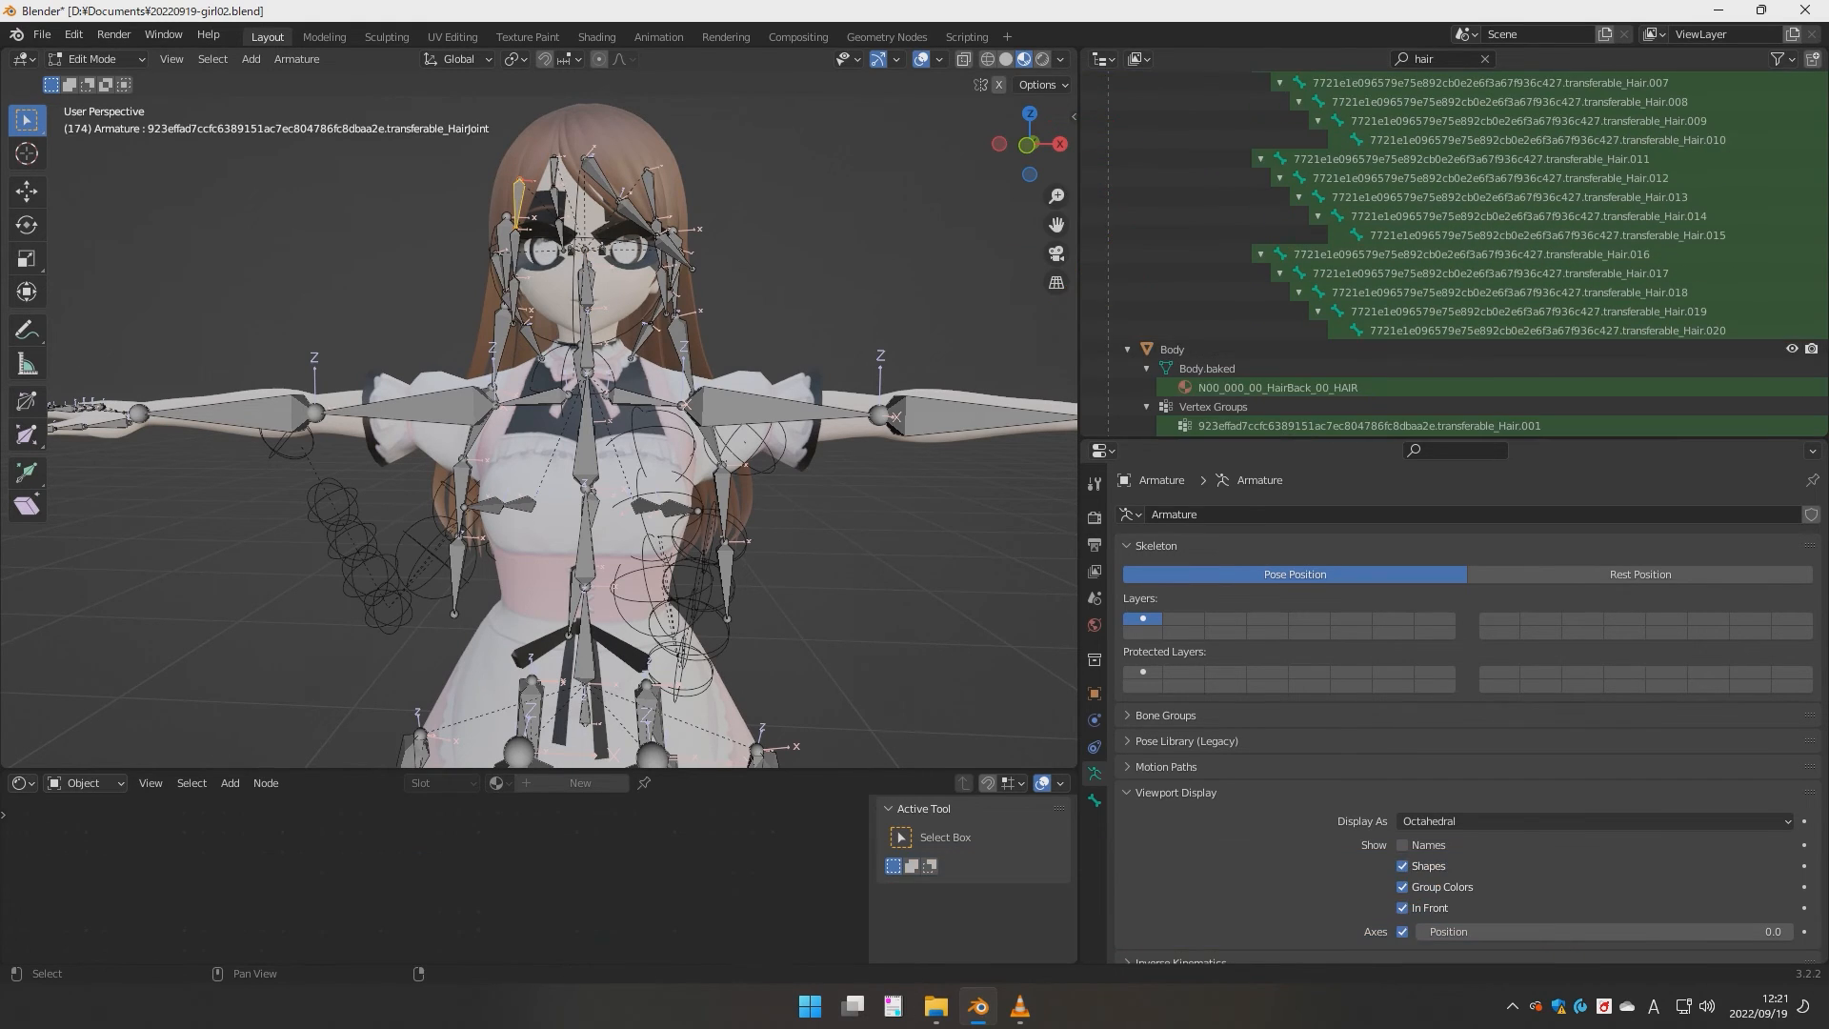
click(1486, 331)
scroll(1486, 330, up, 3)
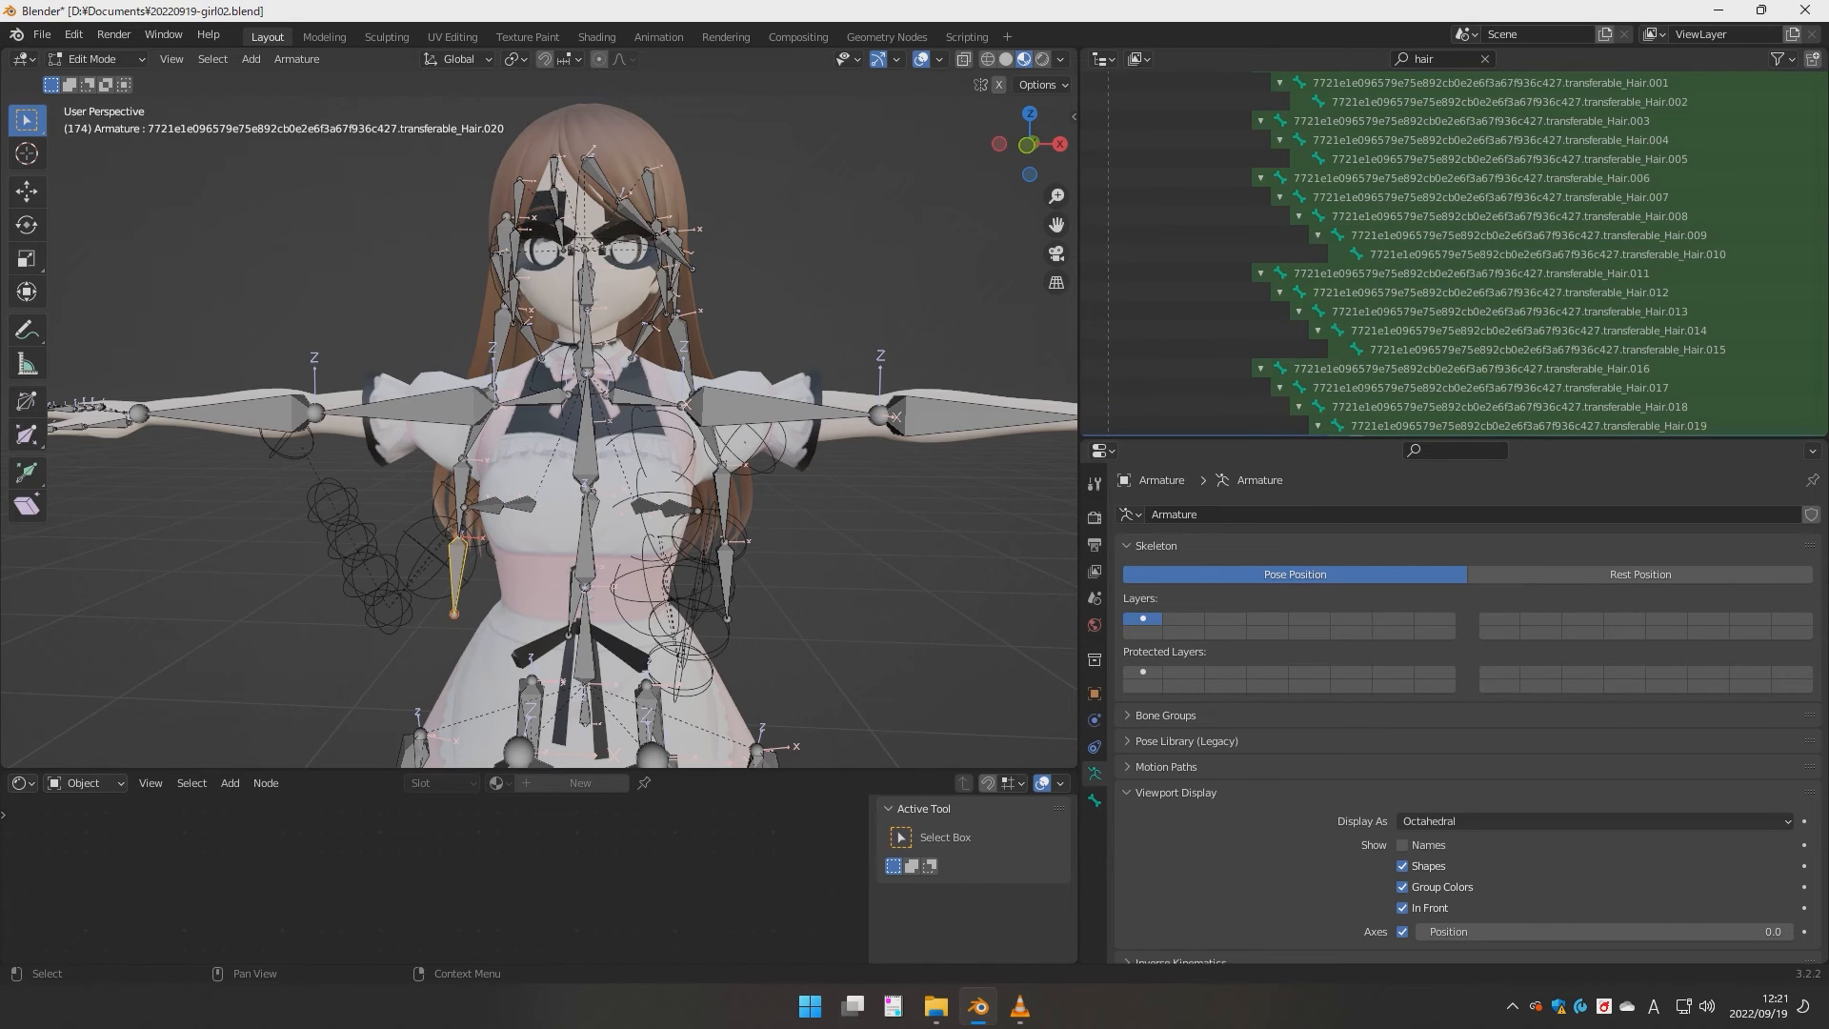
scroll(1455, 254, up, 7)
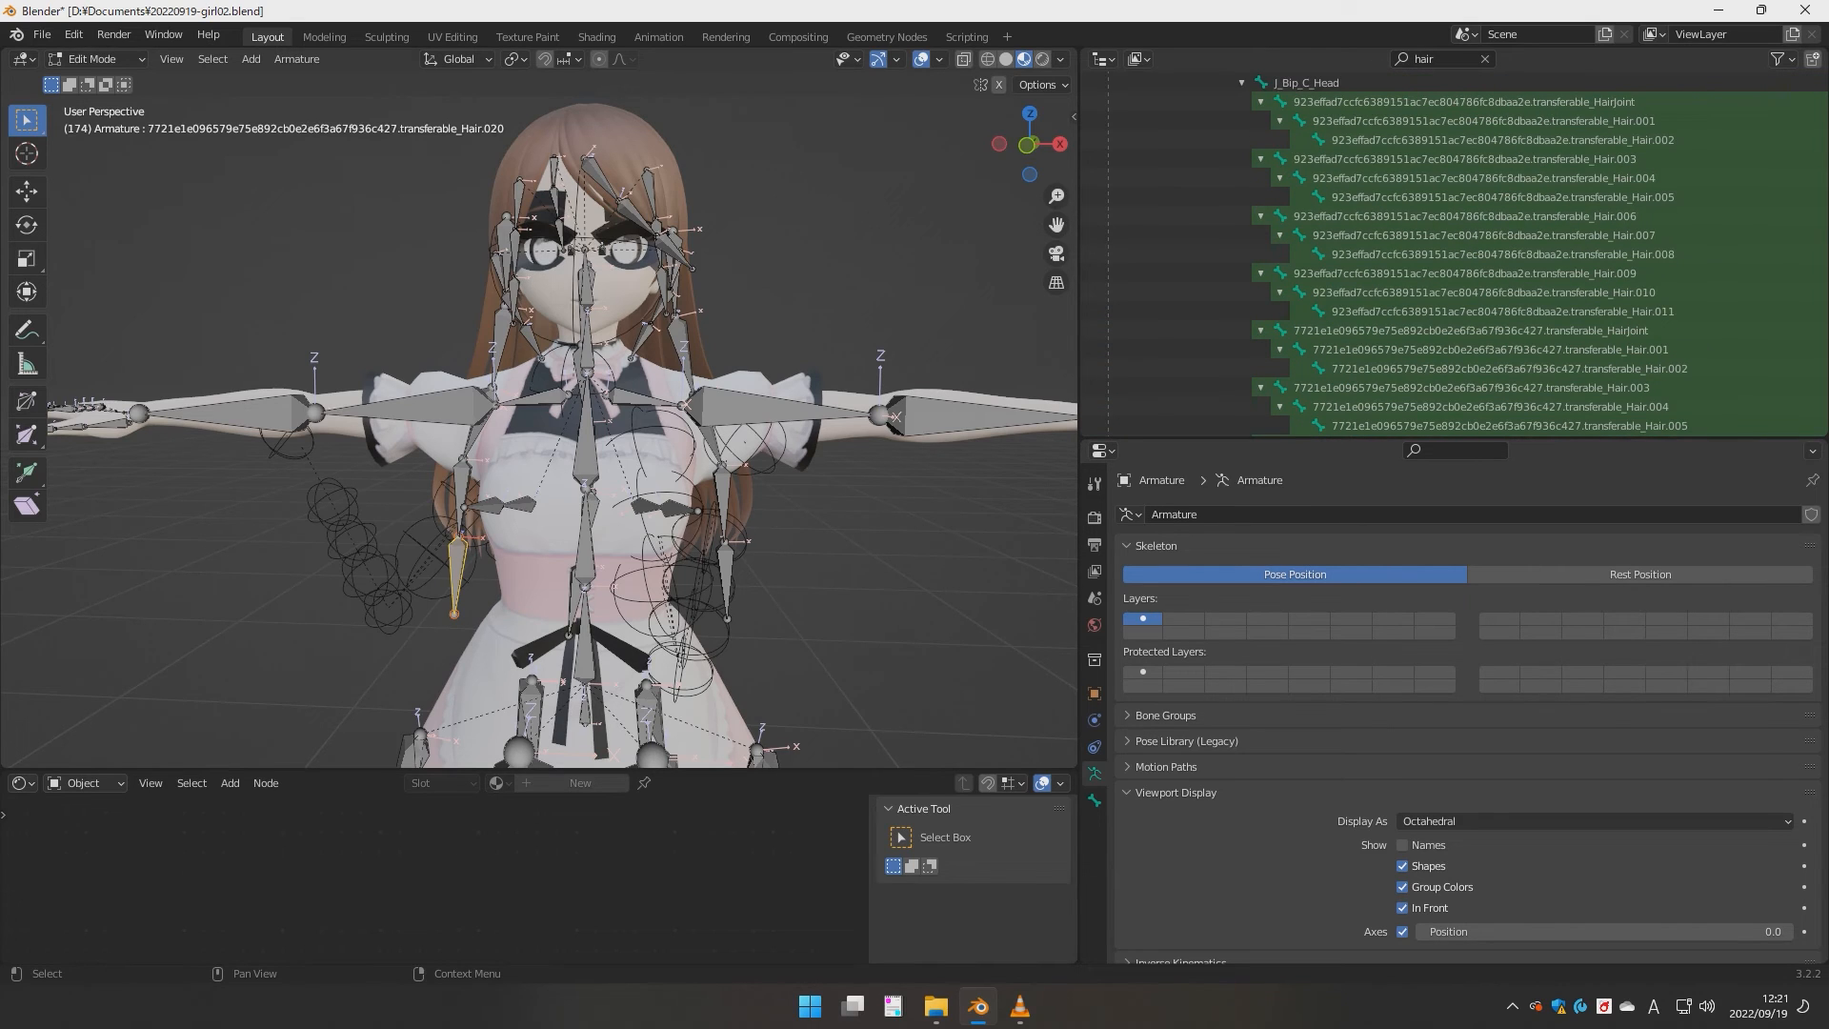
- Select all hair bones under J_Bip_C_Head in the outliner, from the first Hairjoint bone through the last Hair.020 bone
click(1463, 159)
drag(1460, 241, 1463, 333)
scroll(1454, 254, down, 4)
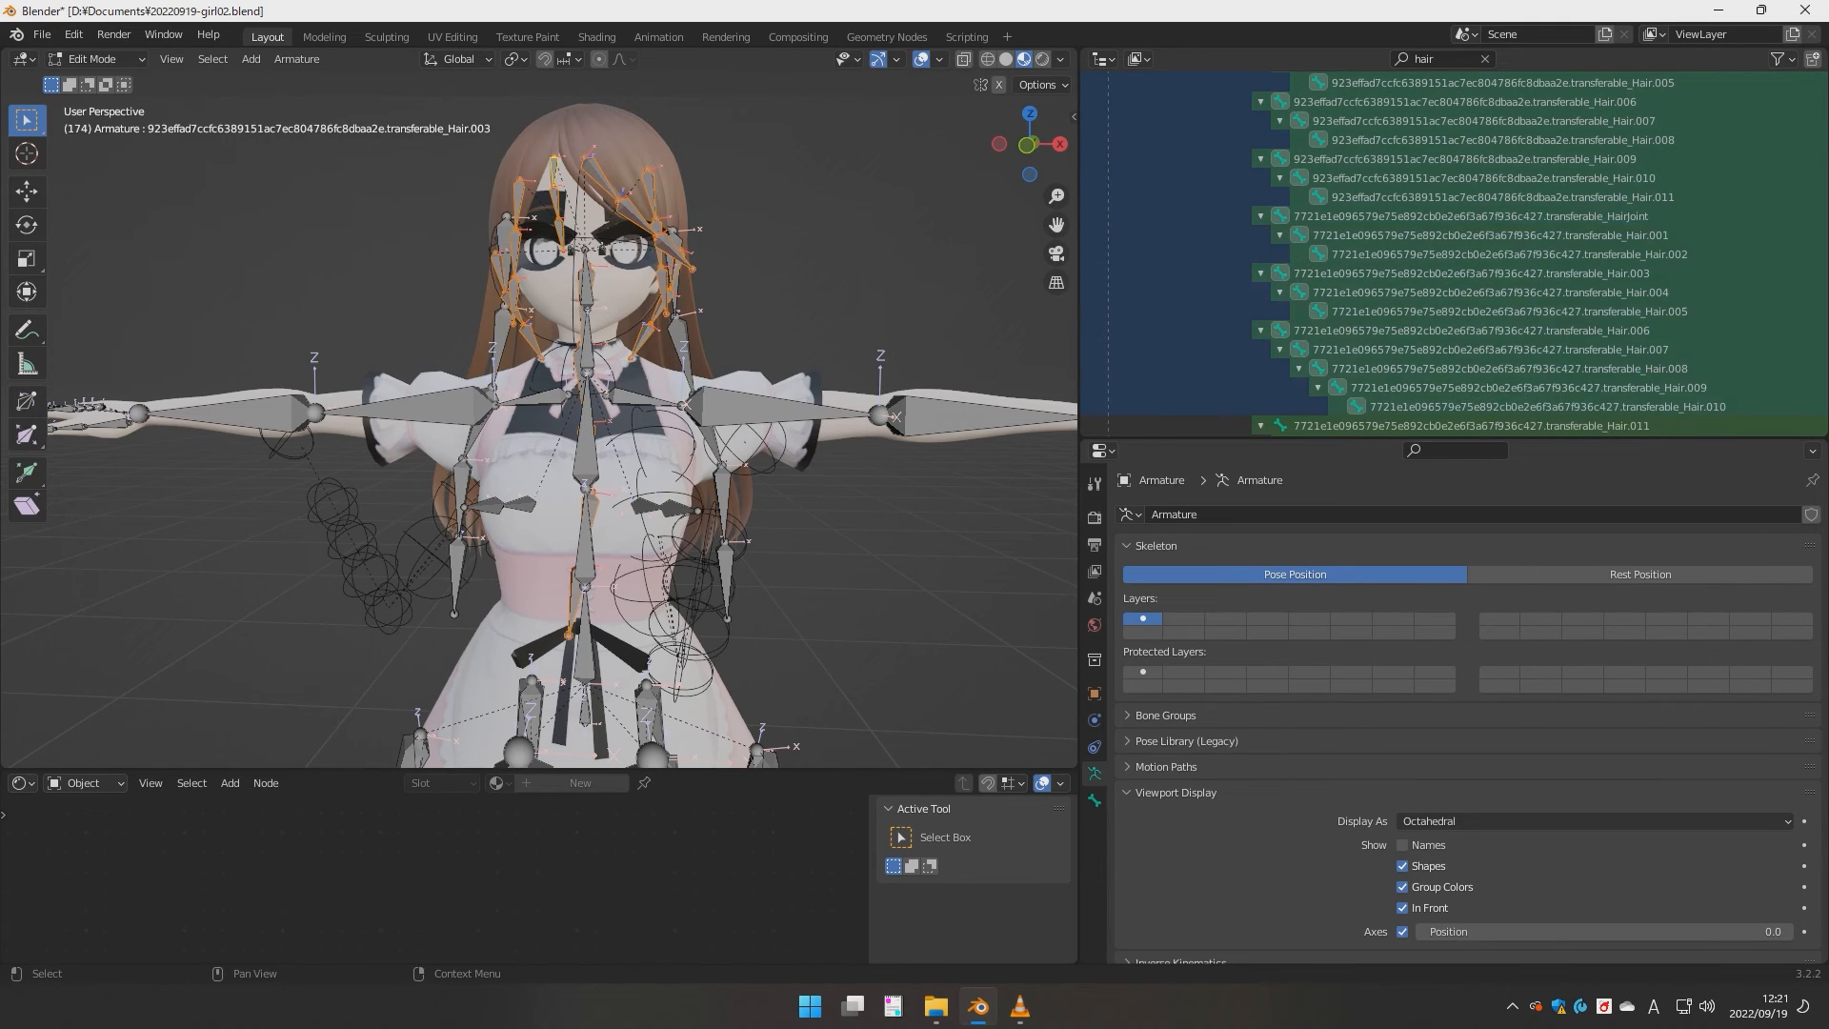
scroll(1381, 257, down, 5)
scroll(1454, 254, down, 2)
drag(1203, 199, 1455, 361)
scroll(1454, 286, up, 15)
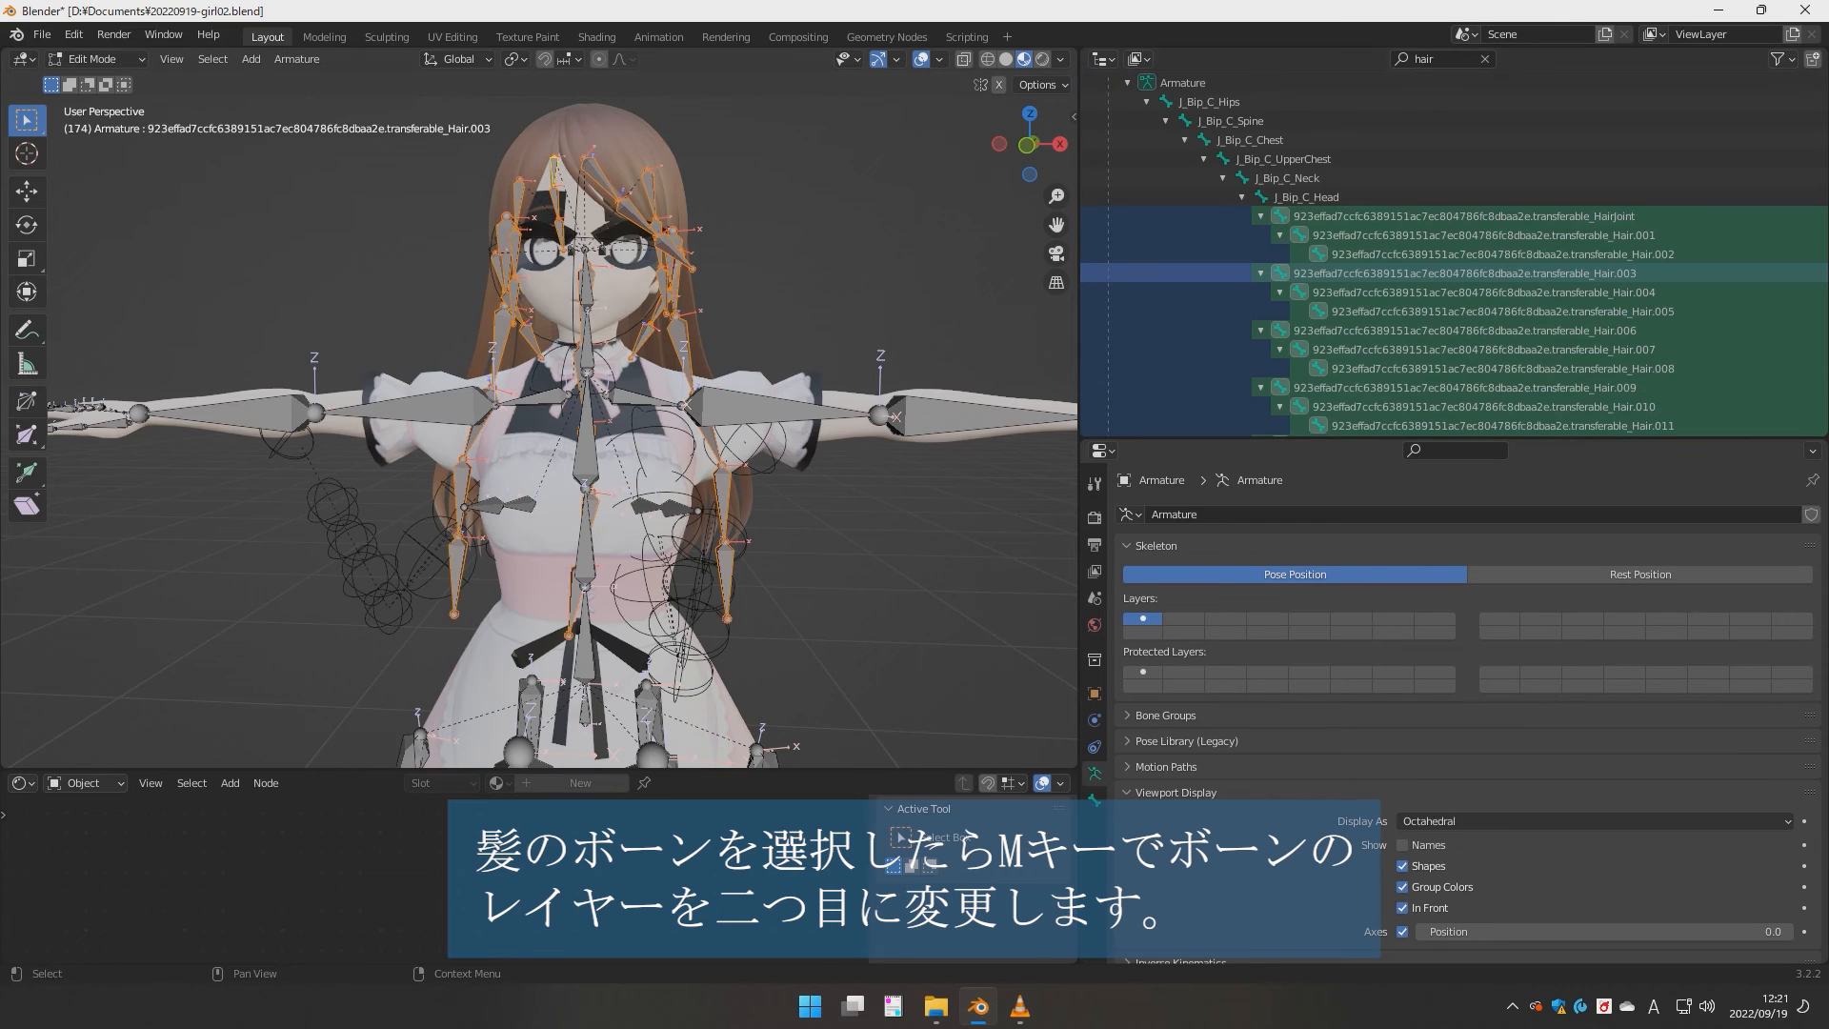
- Move the selected hair bones to the second bone layer and display only that layer of the armature
key(m)
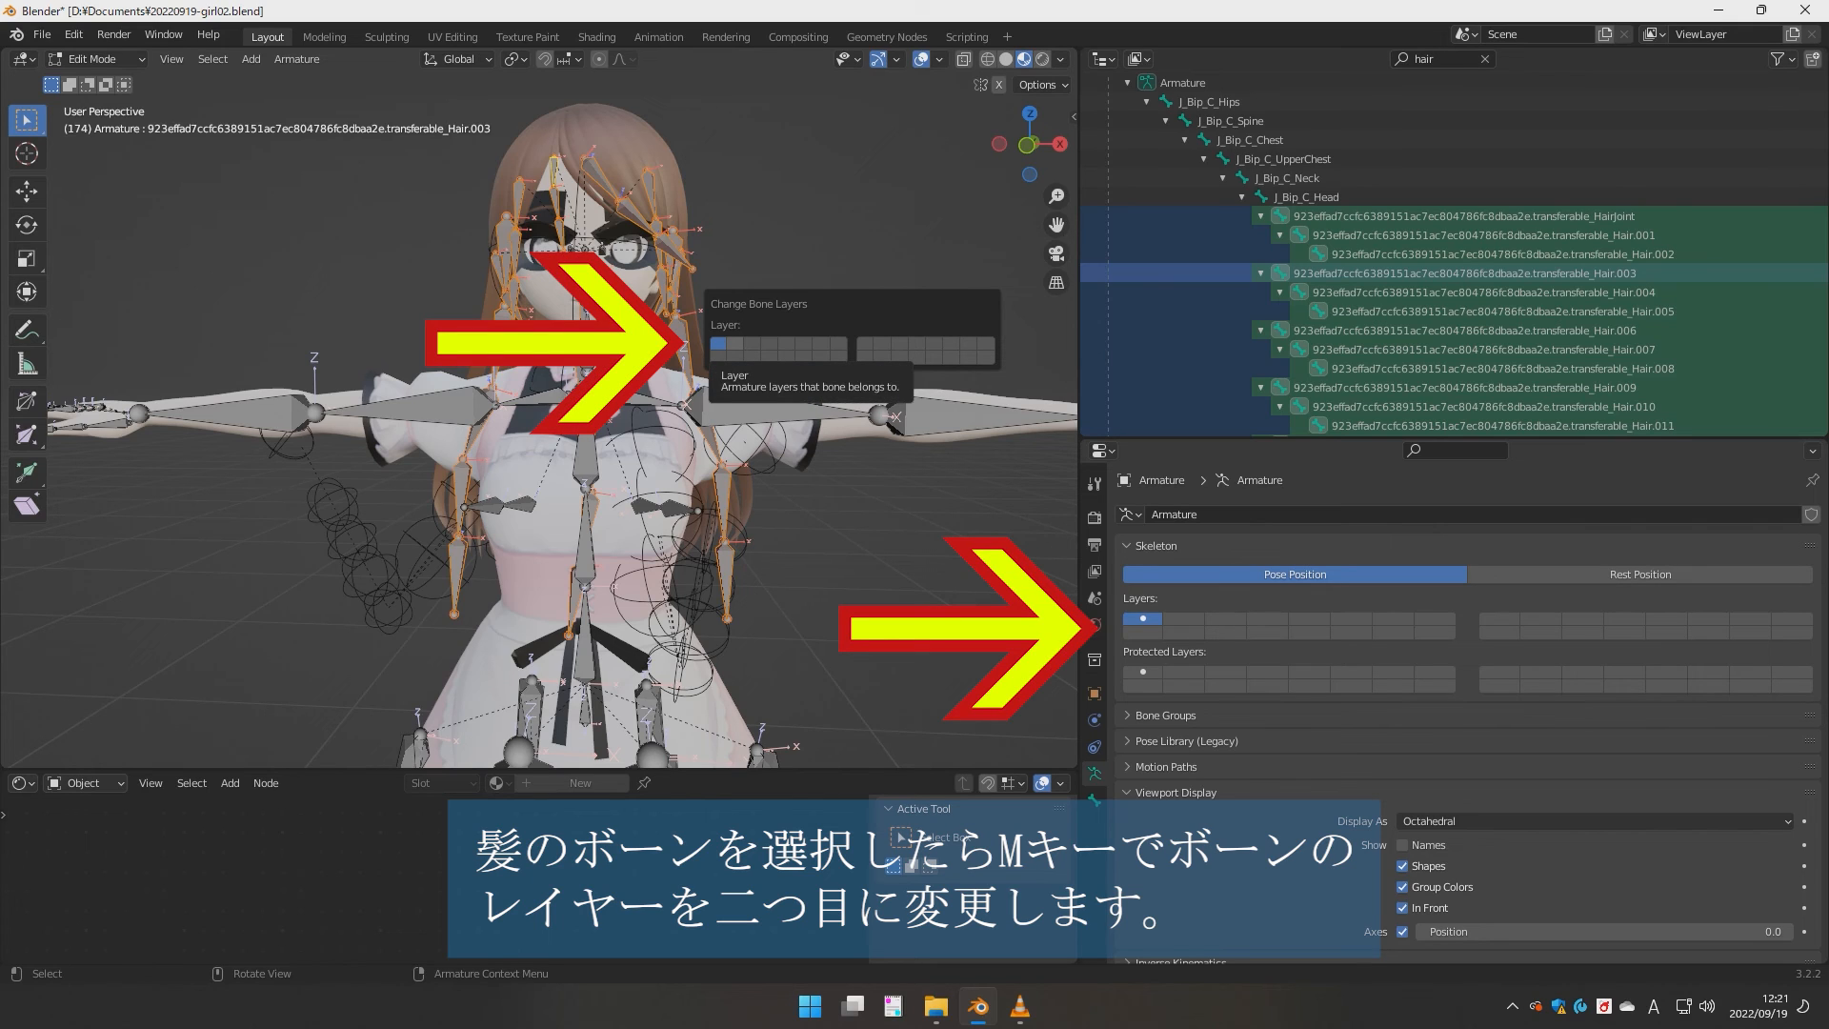
click(735, 343)
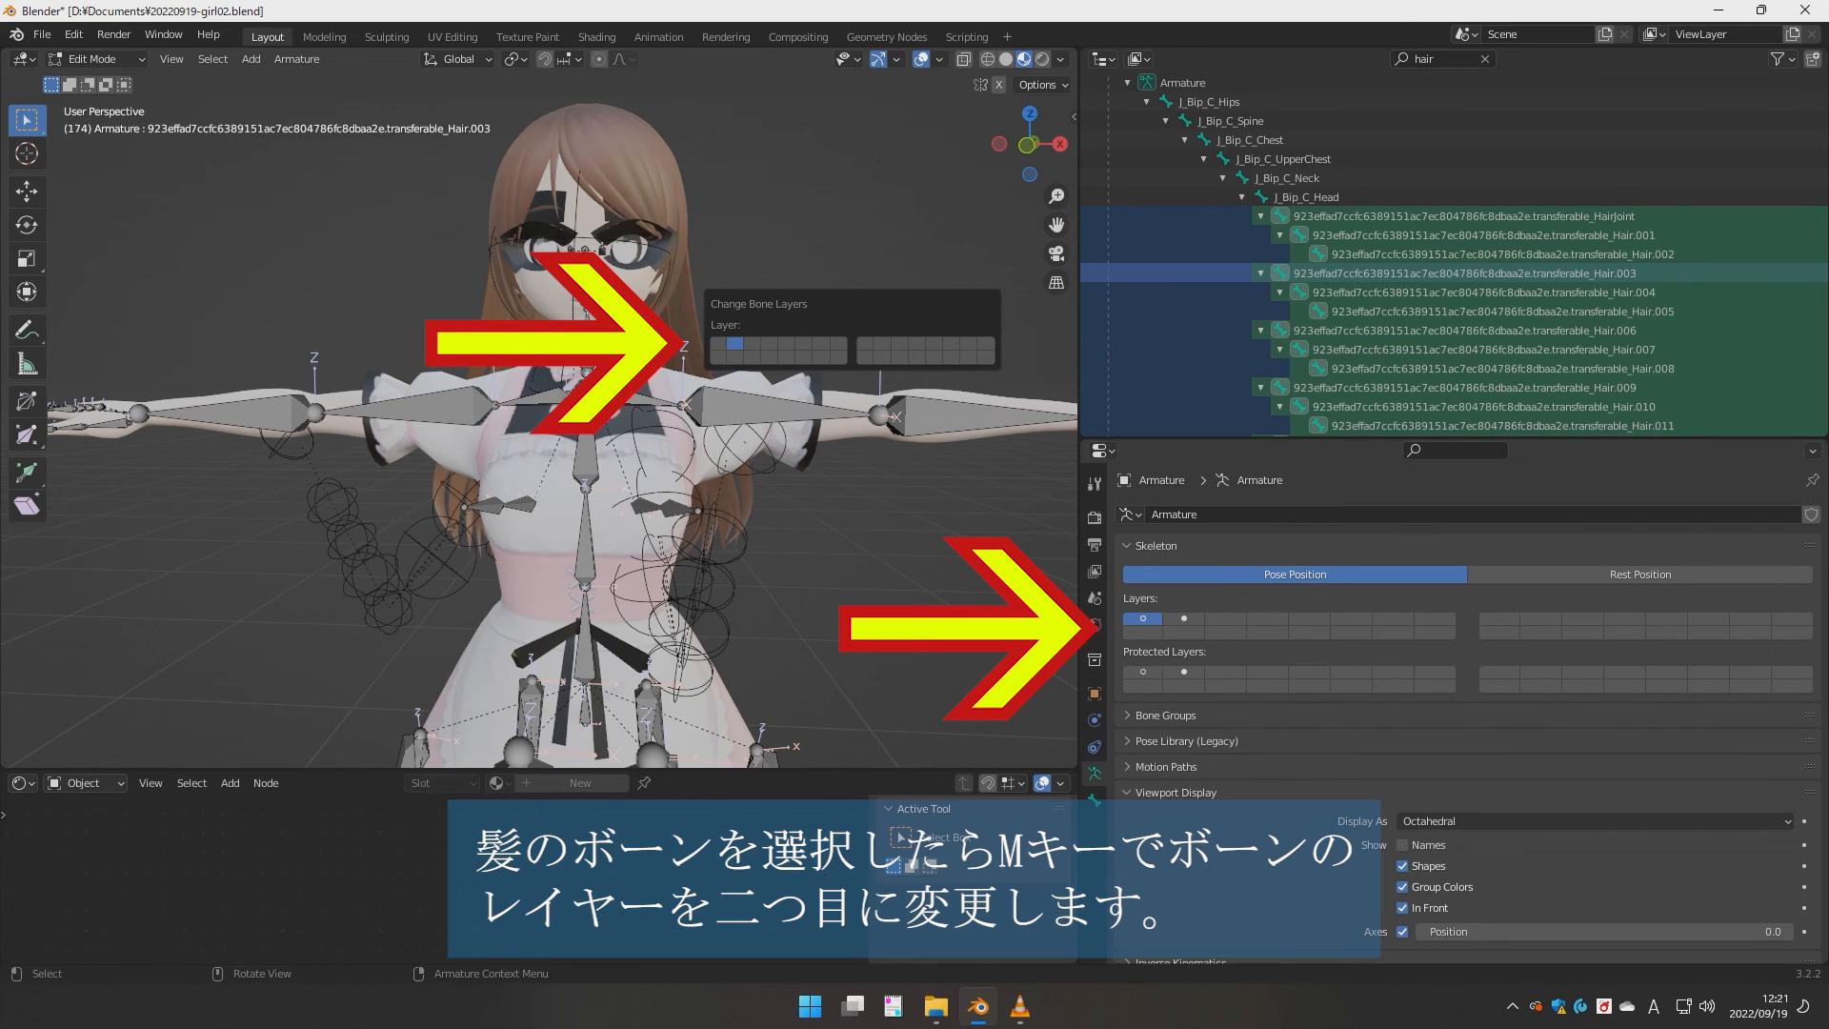
click(1182, 619)
middle_drag(819, 515, 609, 506)
middle_drag(405, 632, 605, 630)
scroll(562, 428, down, 6)
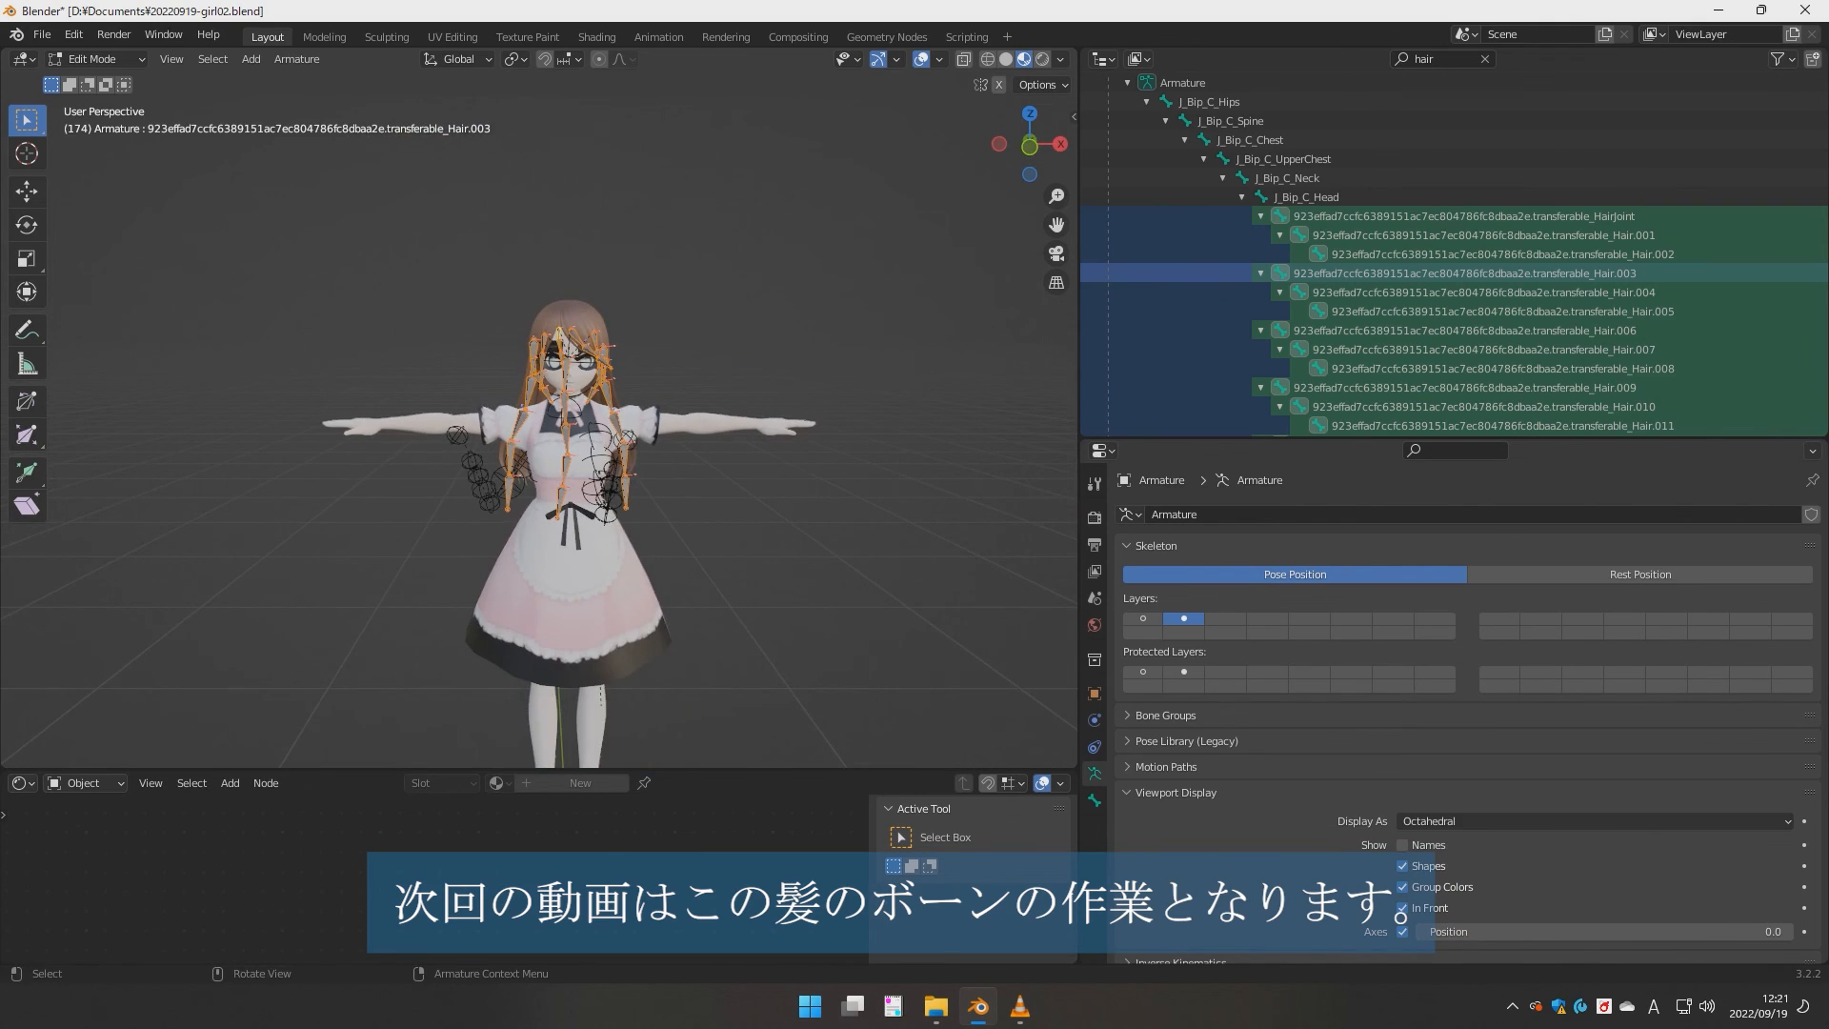
scroll(562, 428, up, 4)
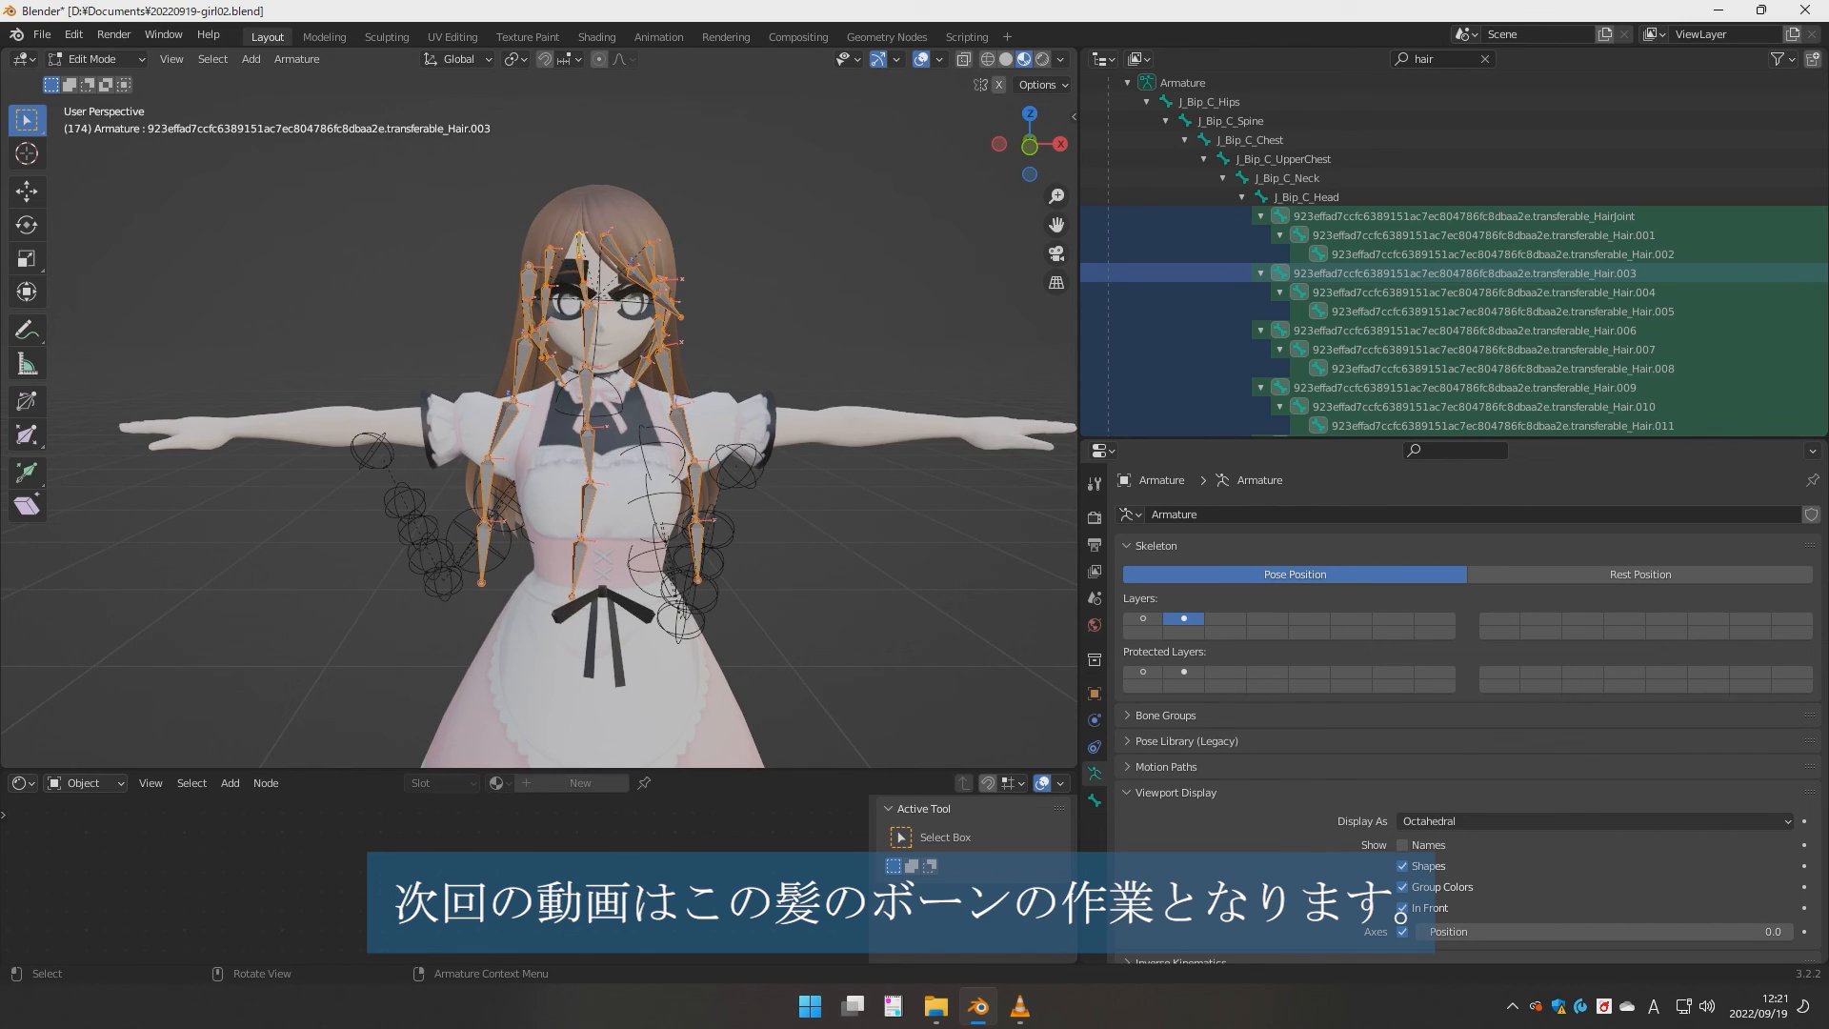
middle_drag(572, 429, 562, 429)
- Display only the armature's third bone layer so that the body and hair bones are hidden
click(1224, 618)
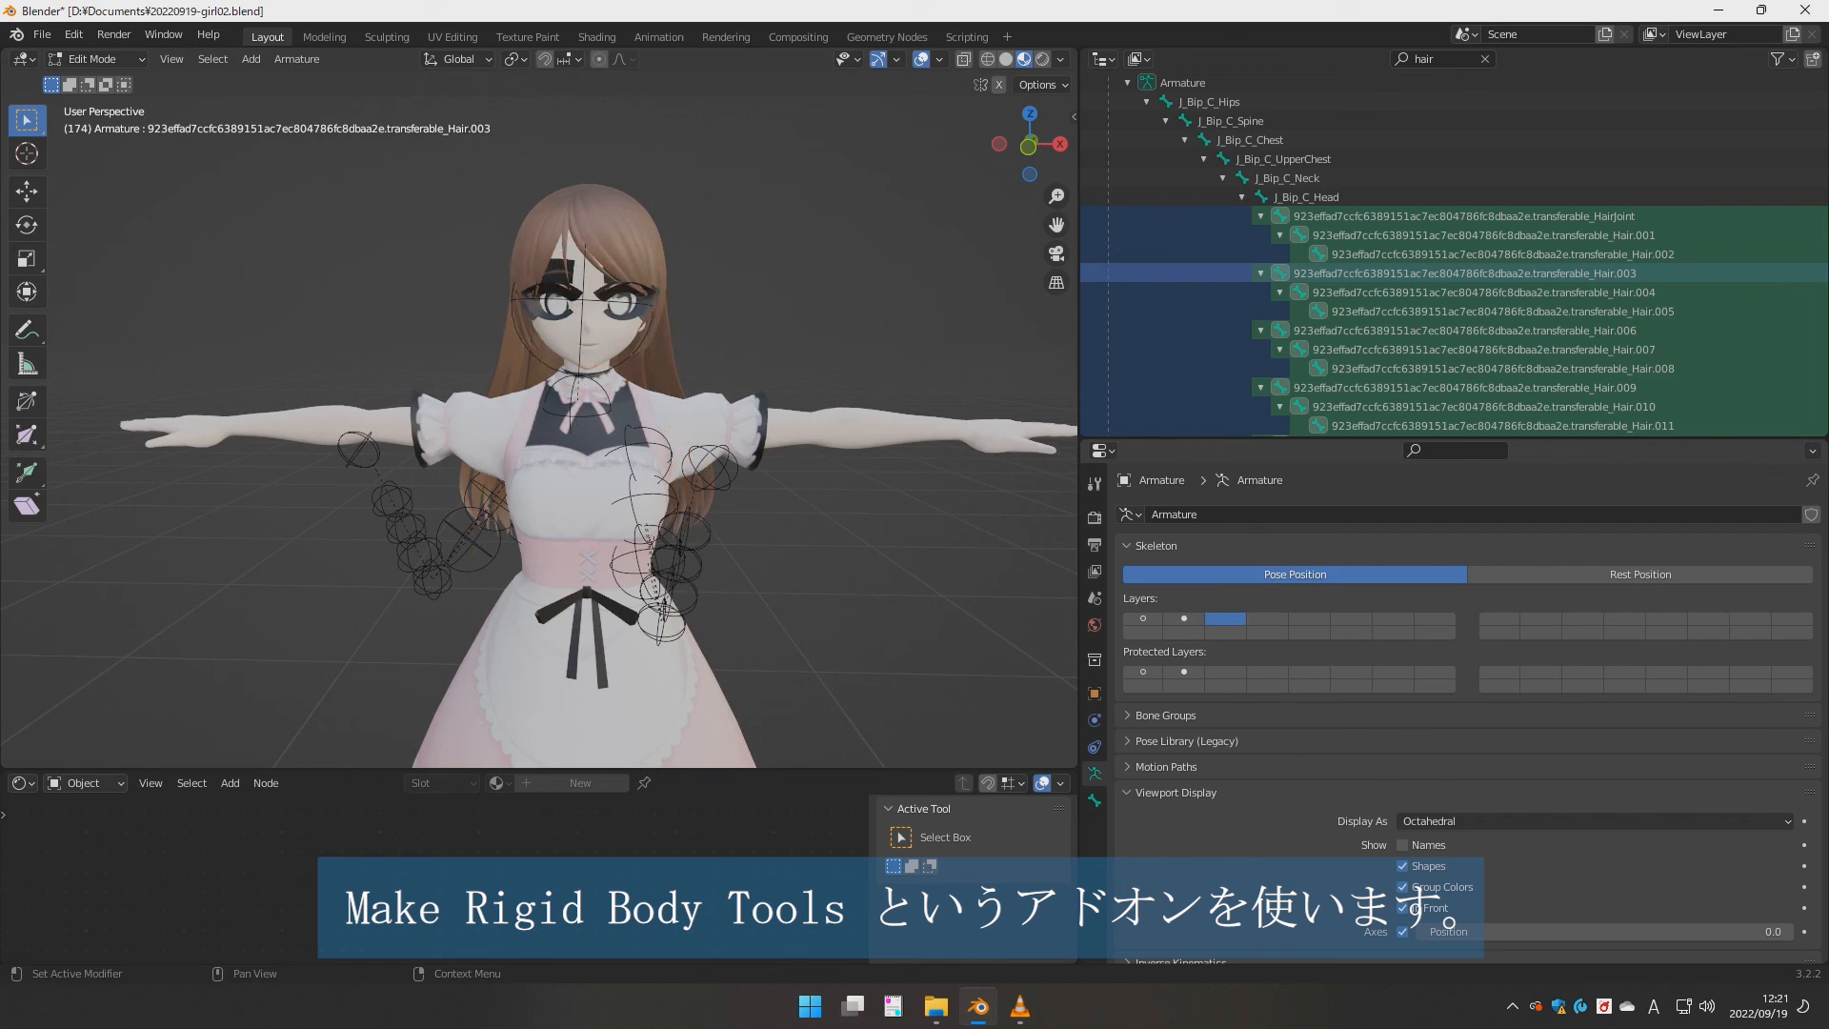
scroll(538, 429, down, 4)
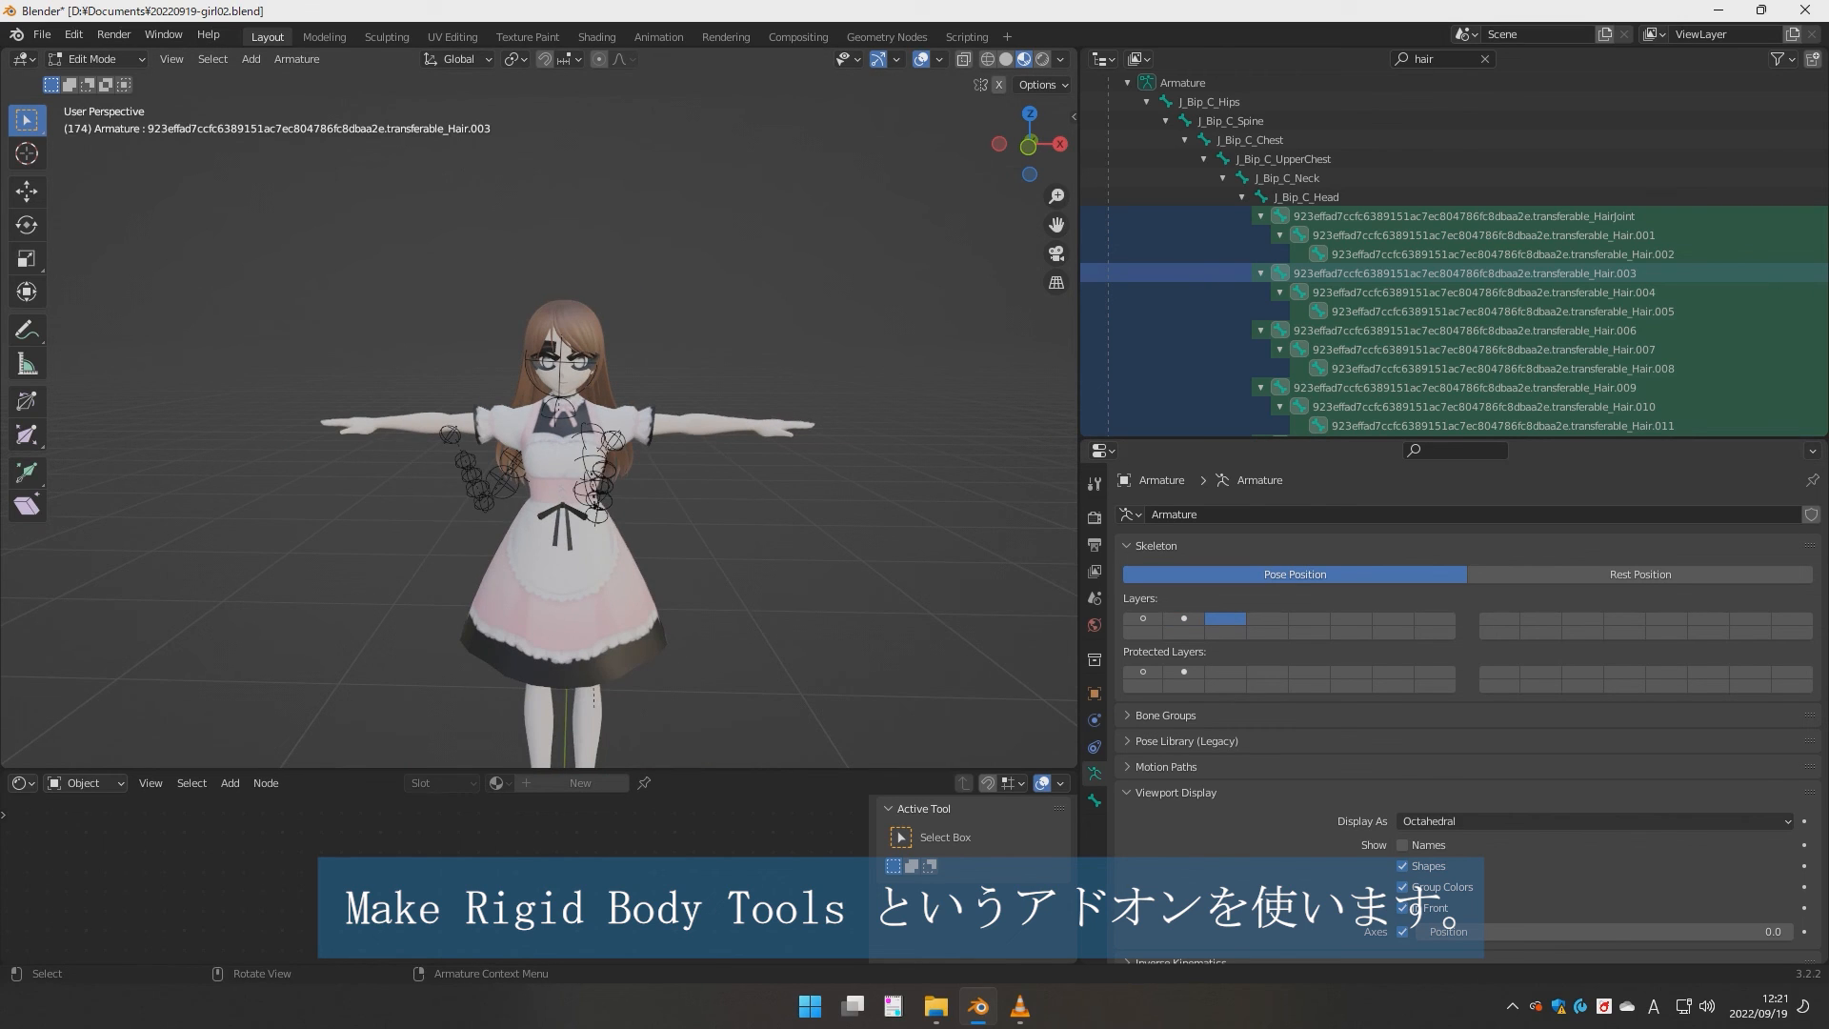
scroll(1448, 286, up, 1)
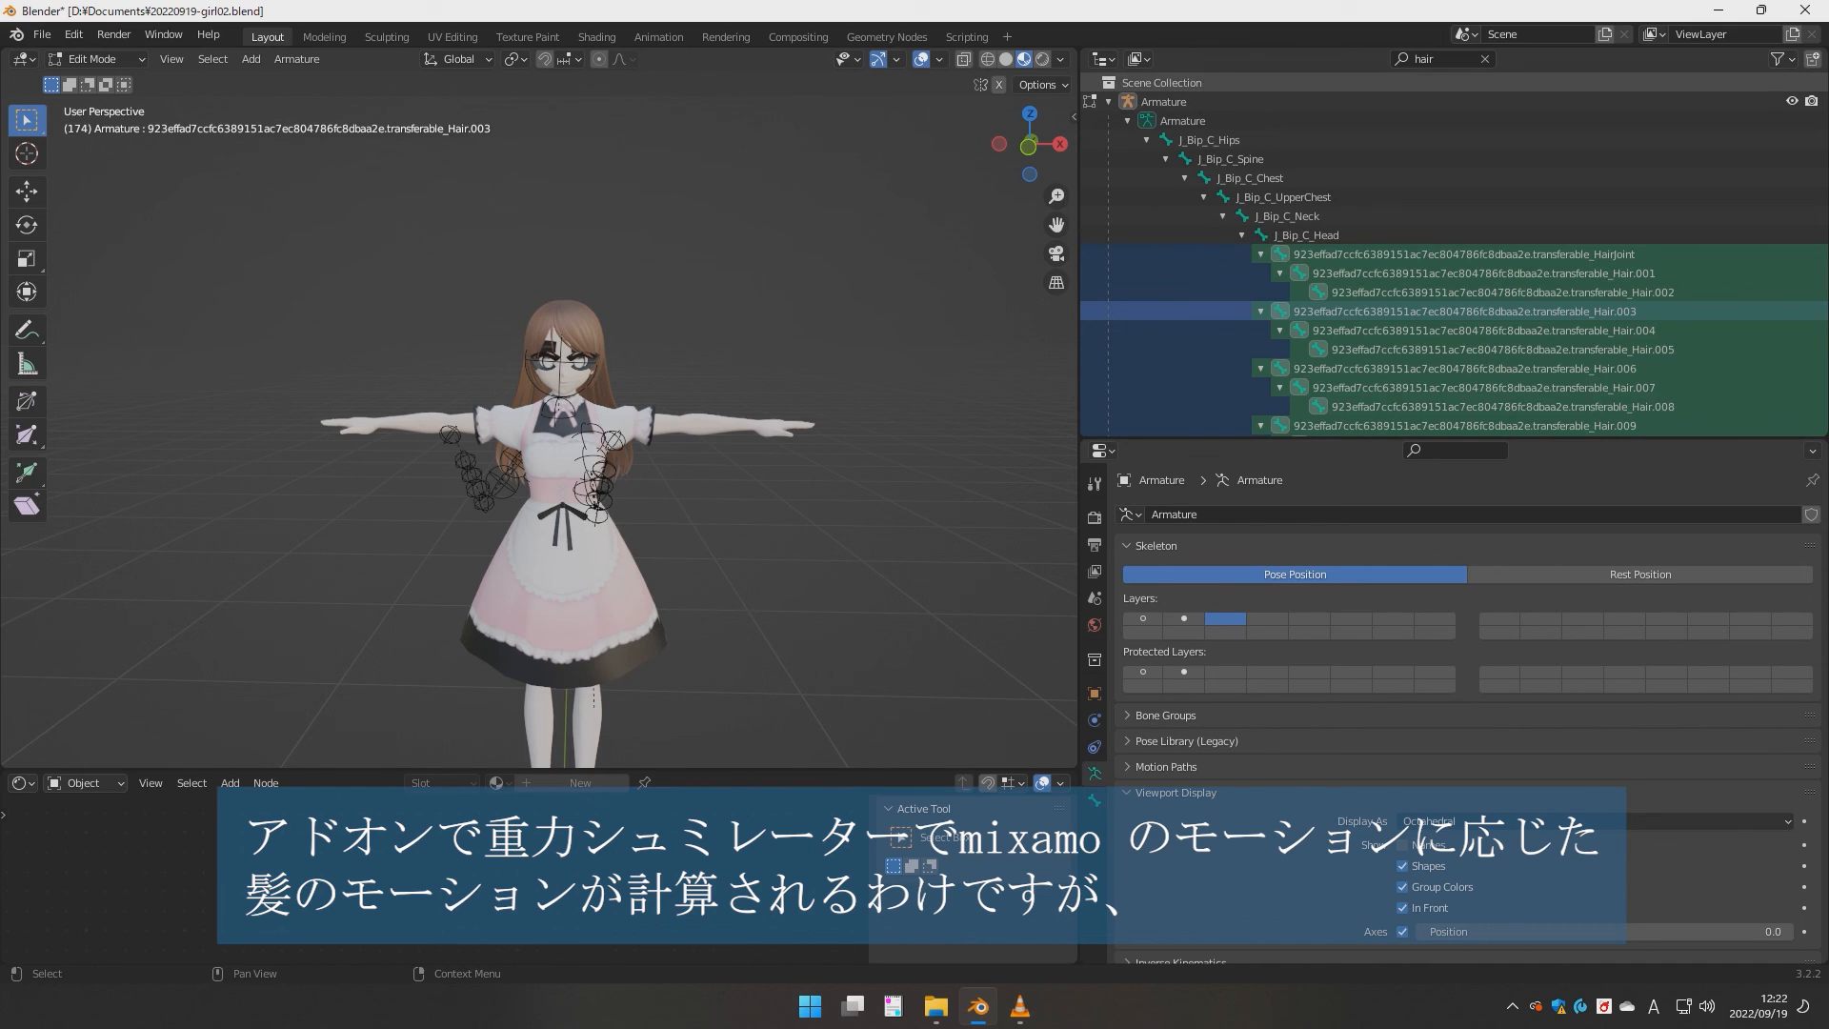
- Clear the outliner's search filter and return the armature to Object Mode
click(1484, 58)
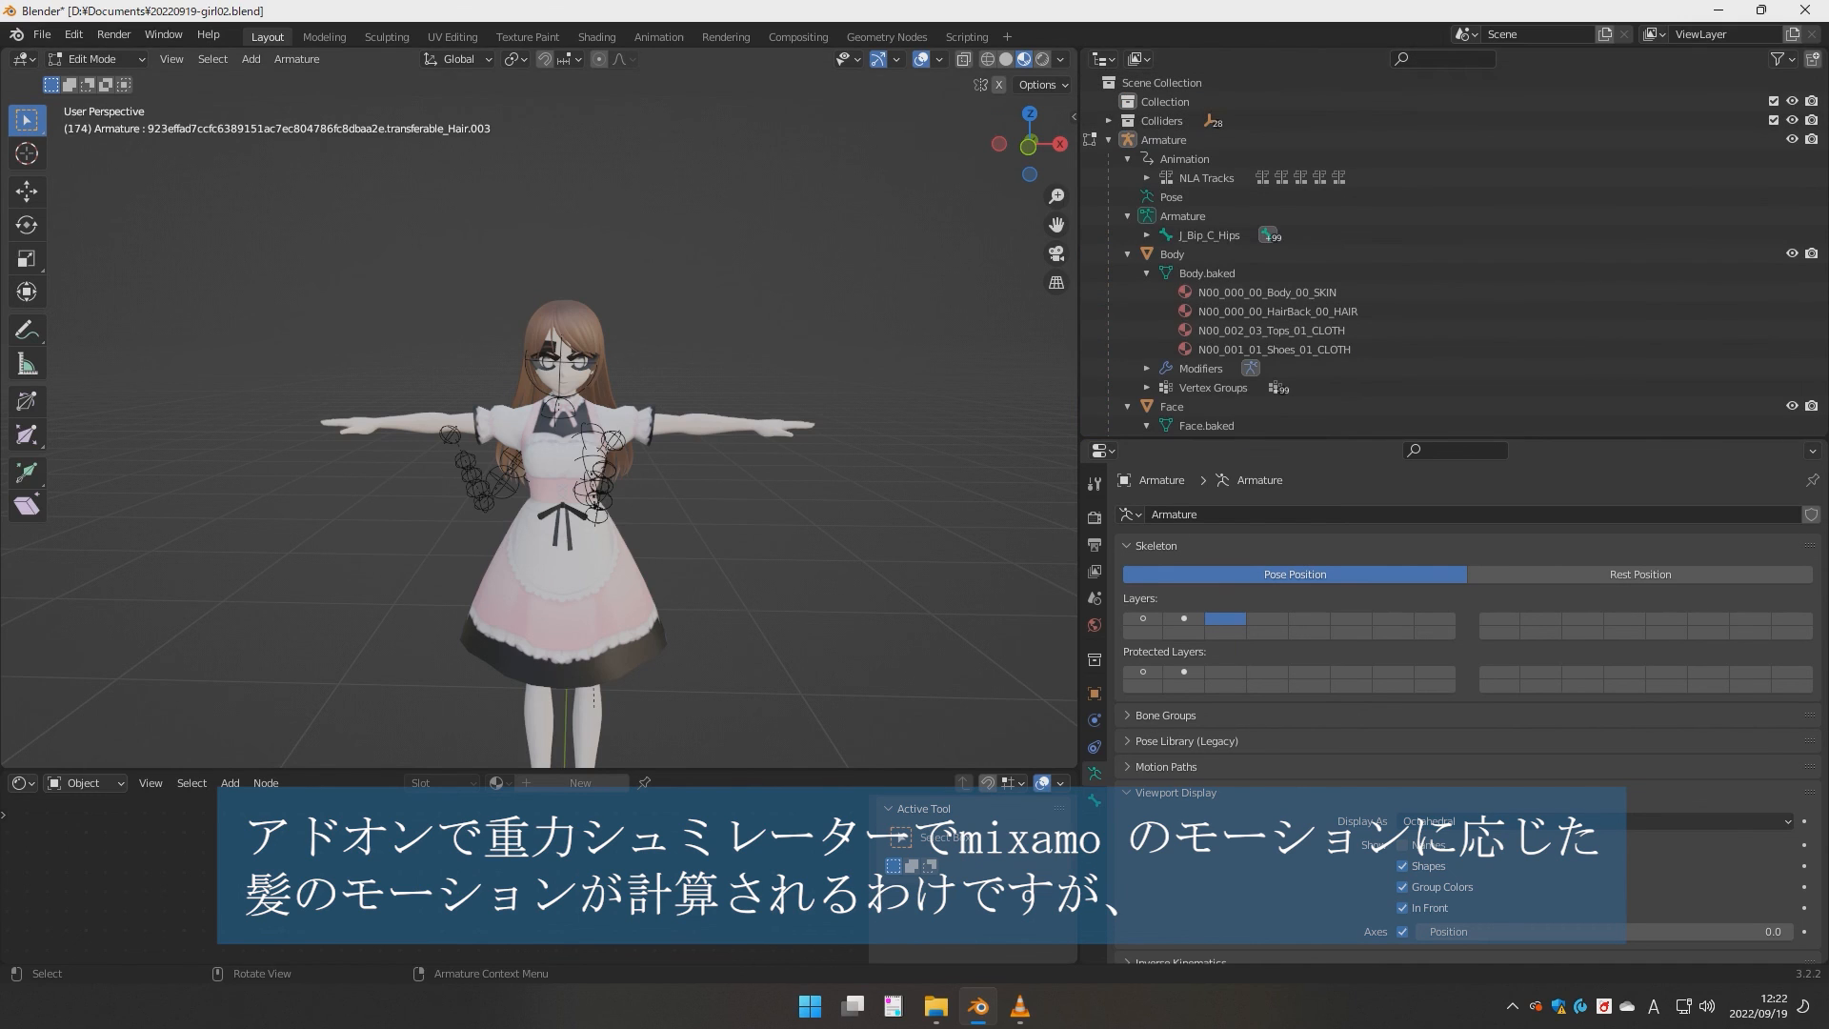
click(96, 59)
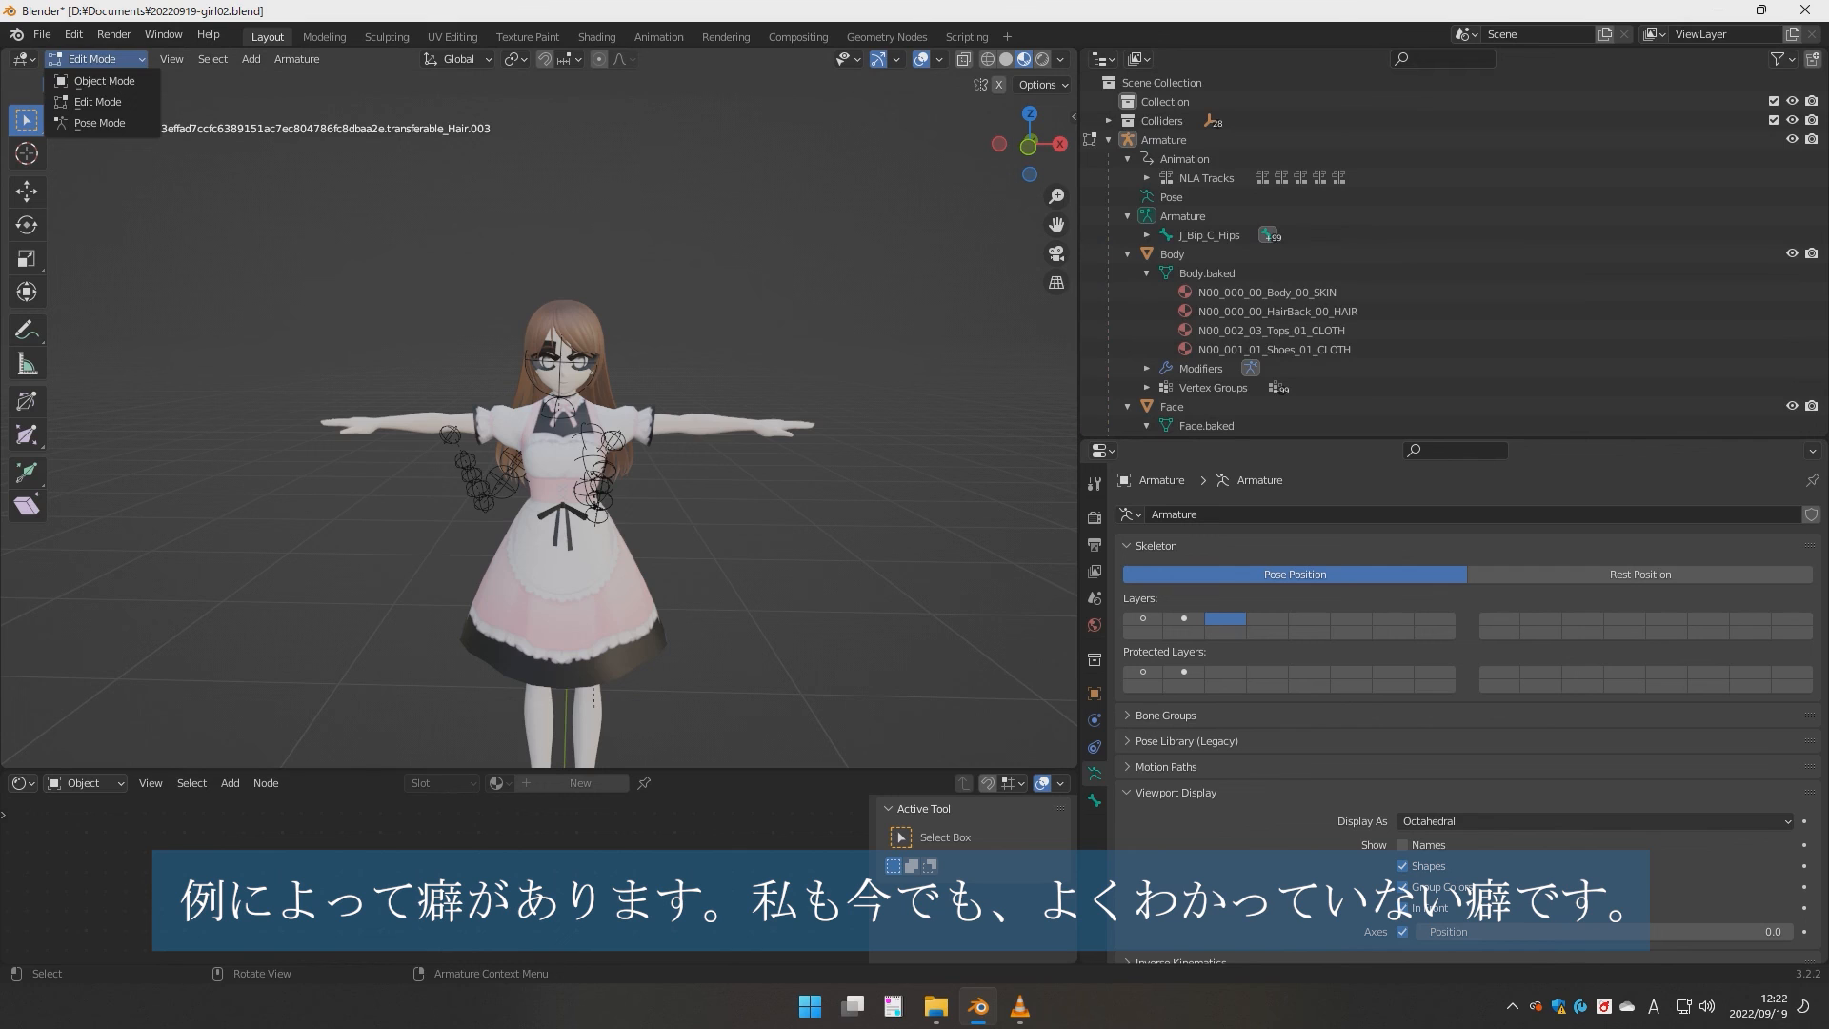
click(103, 81)
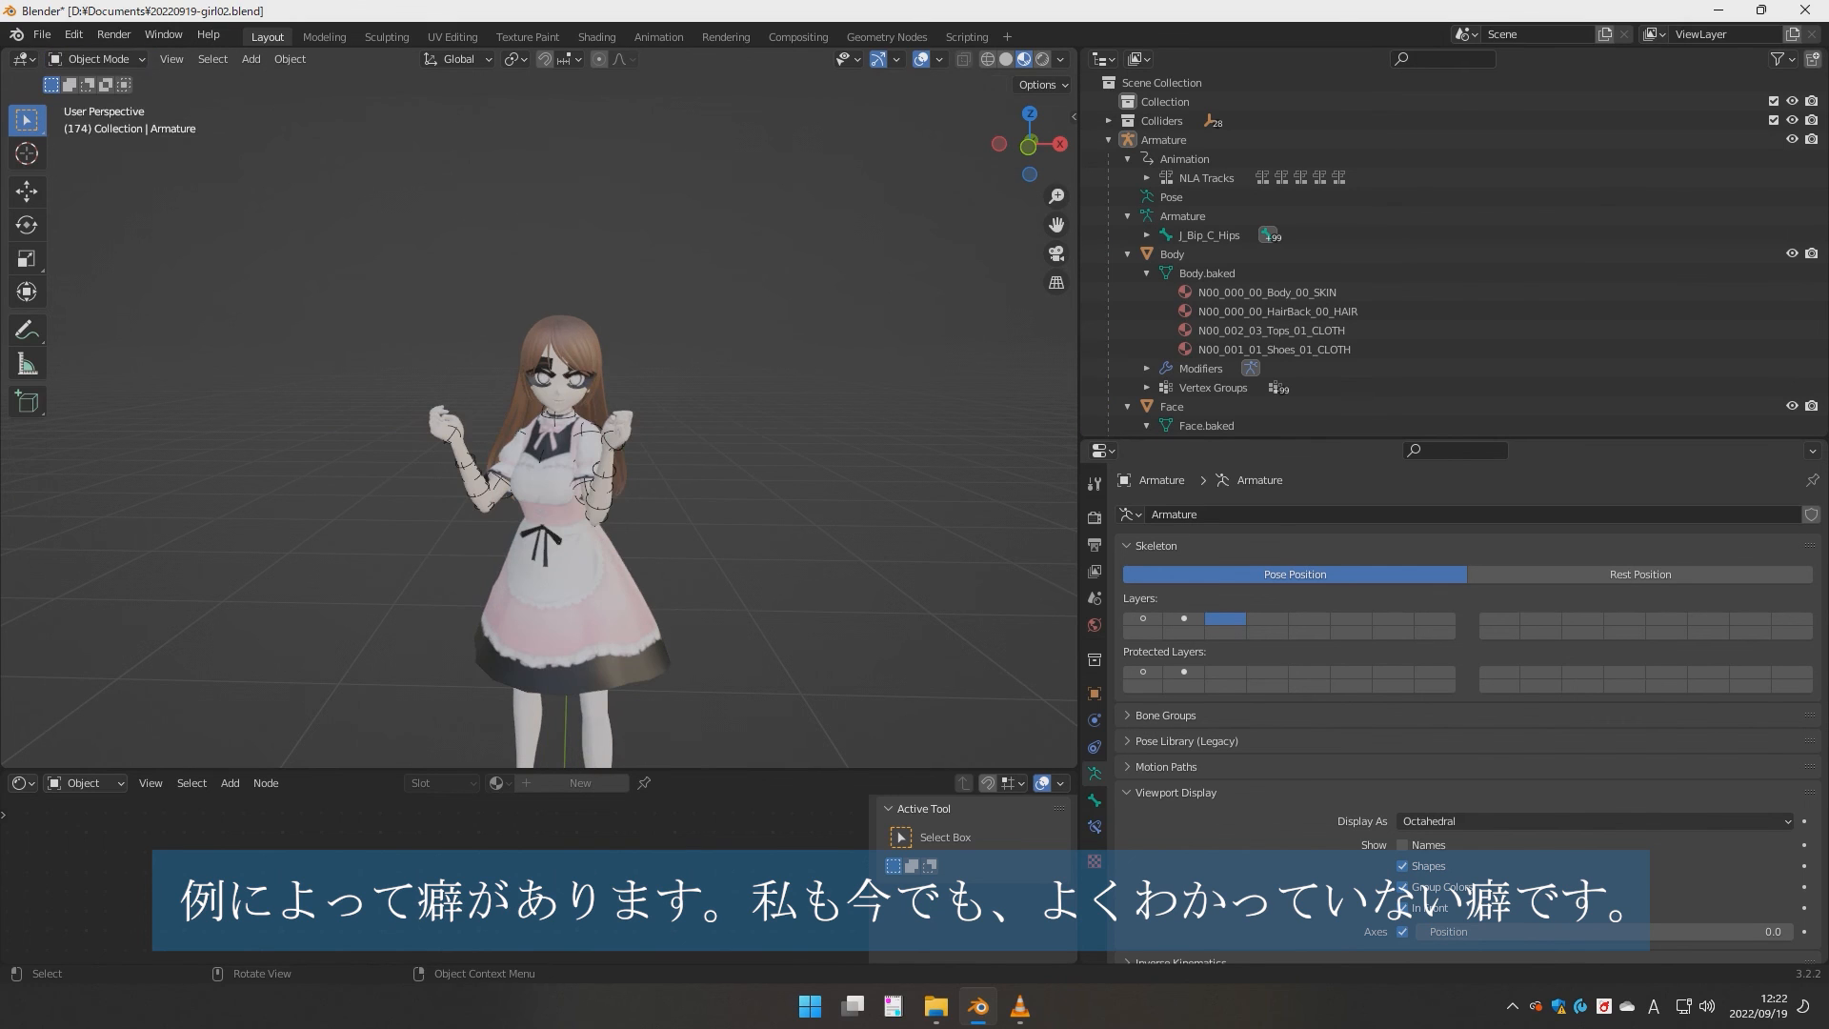
middle_drag(648, 429, 496, 470)
scroll(467, 429, up, 4)
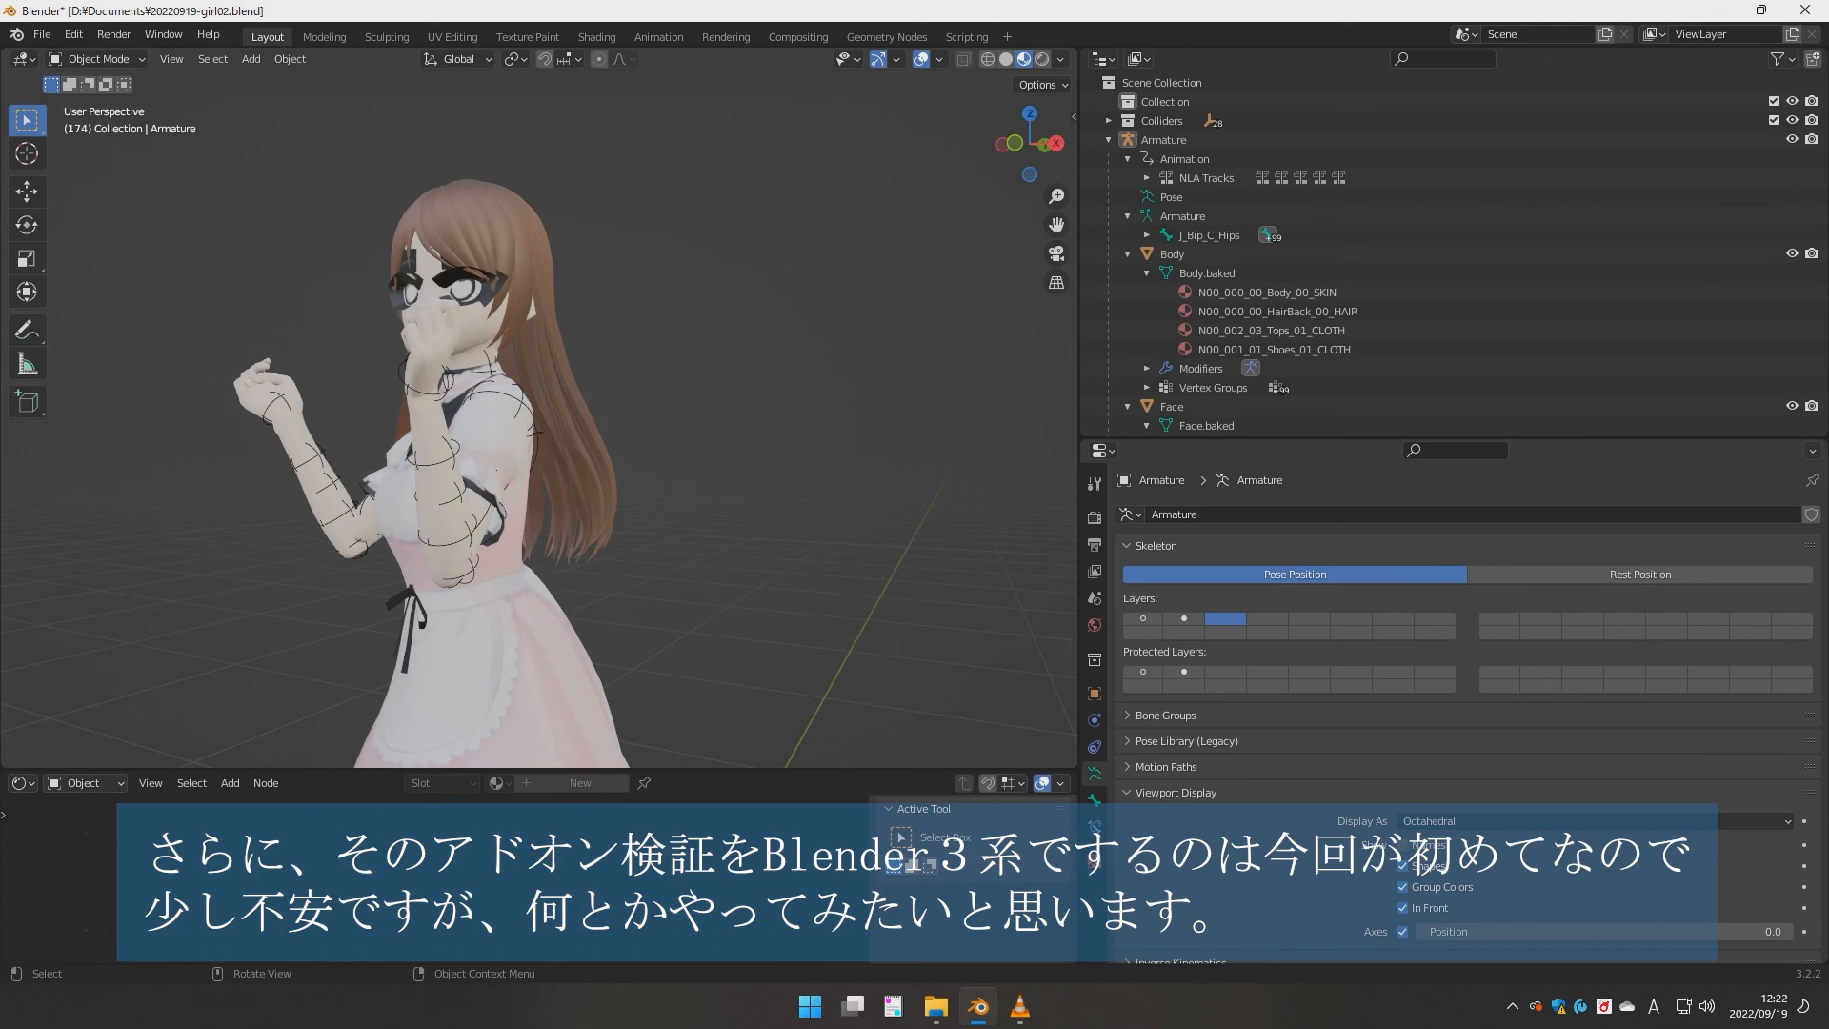
- Select the armature's animation data, change the shader editor area to Nonlinear Animation, and select the m.idle.001 strip
click(21, 783)
click(1183, 158)
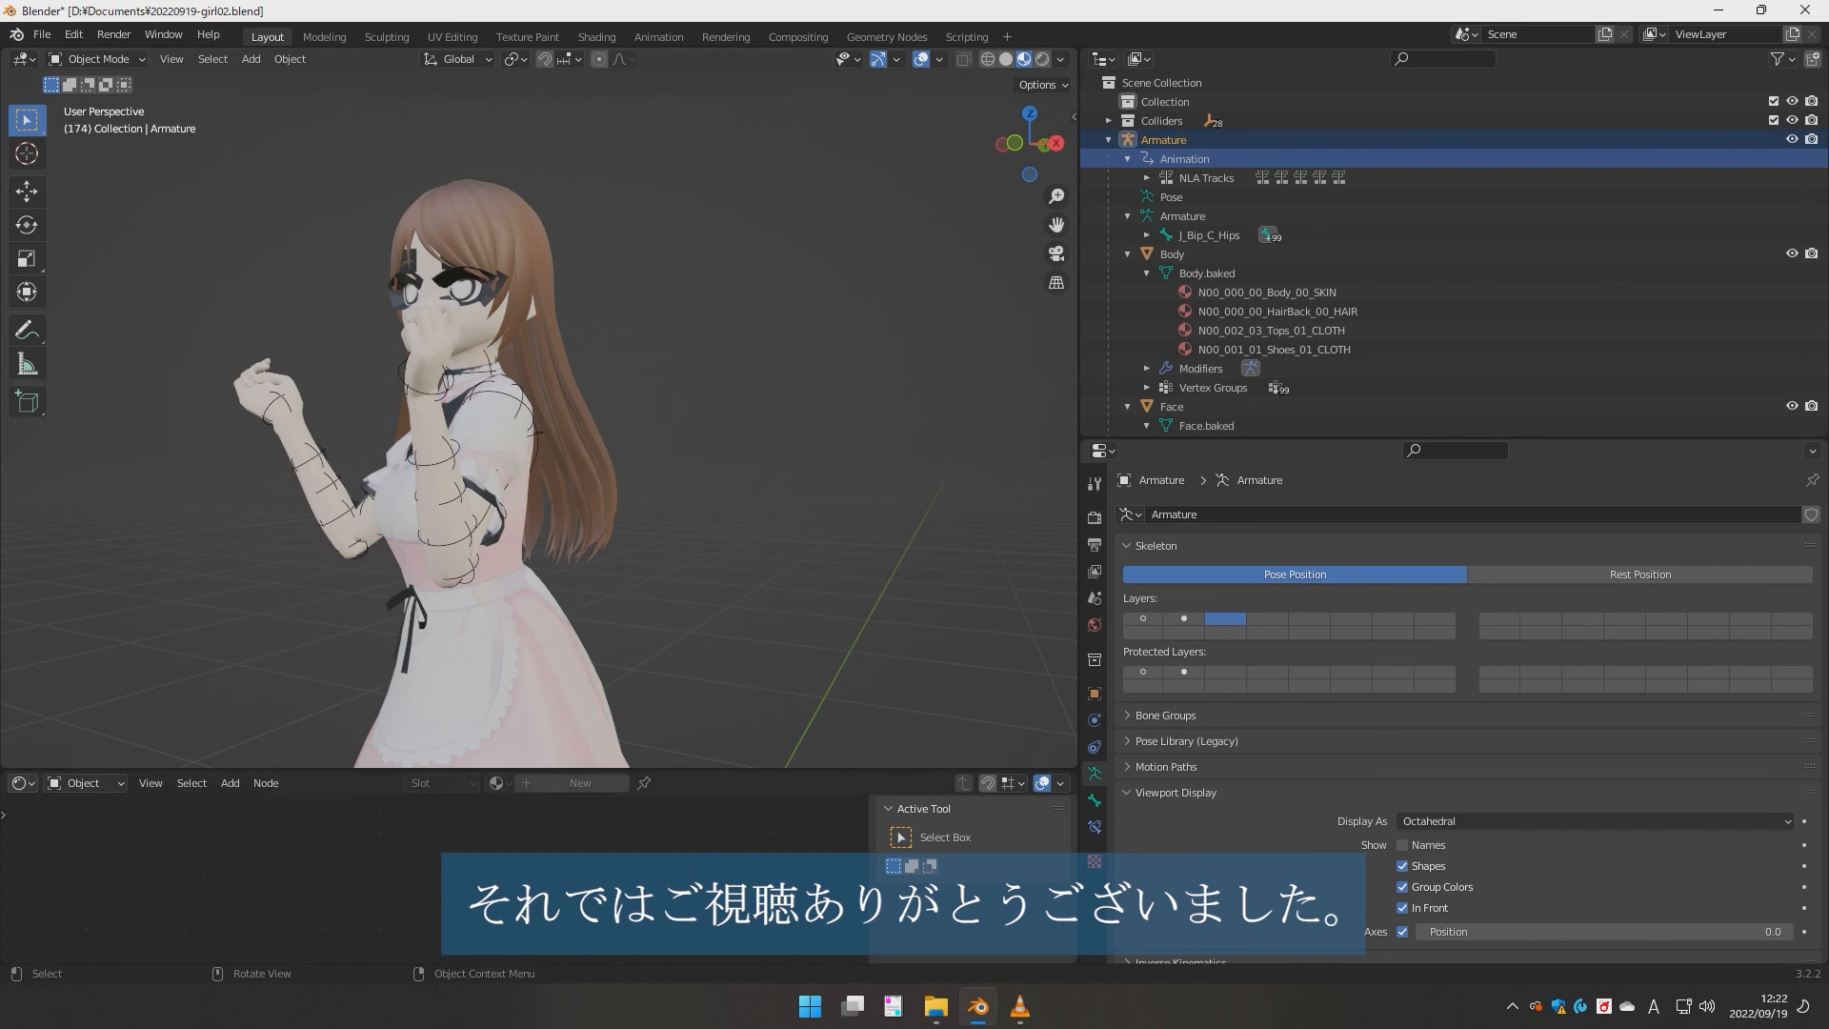
click(21, 783)
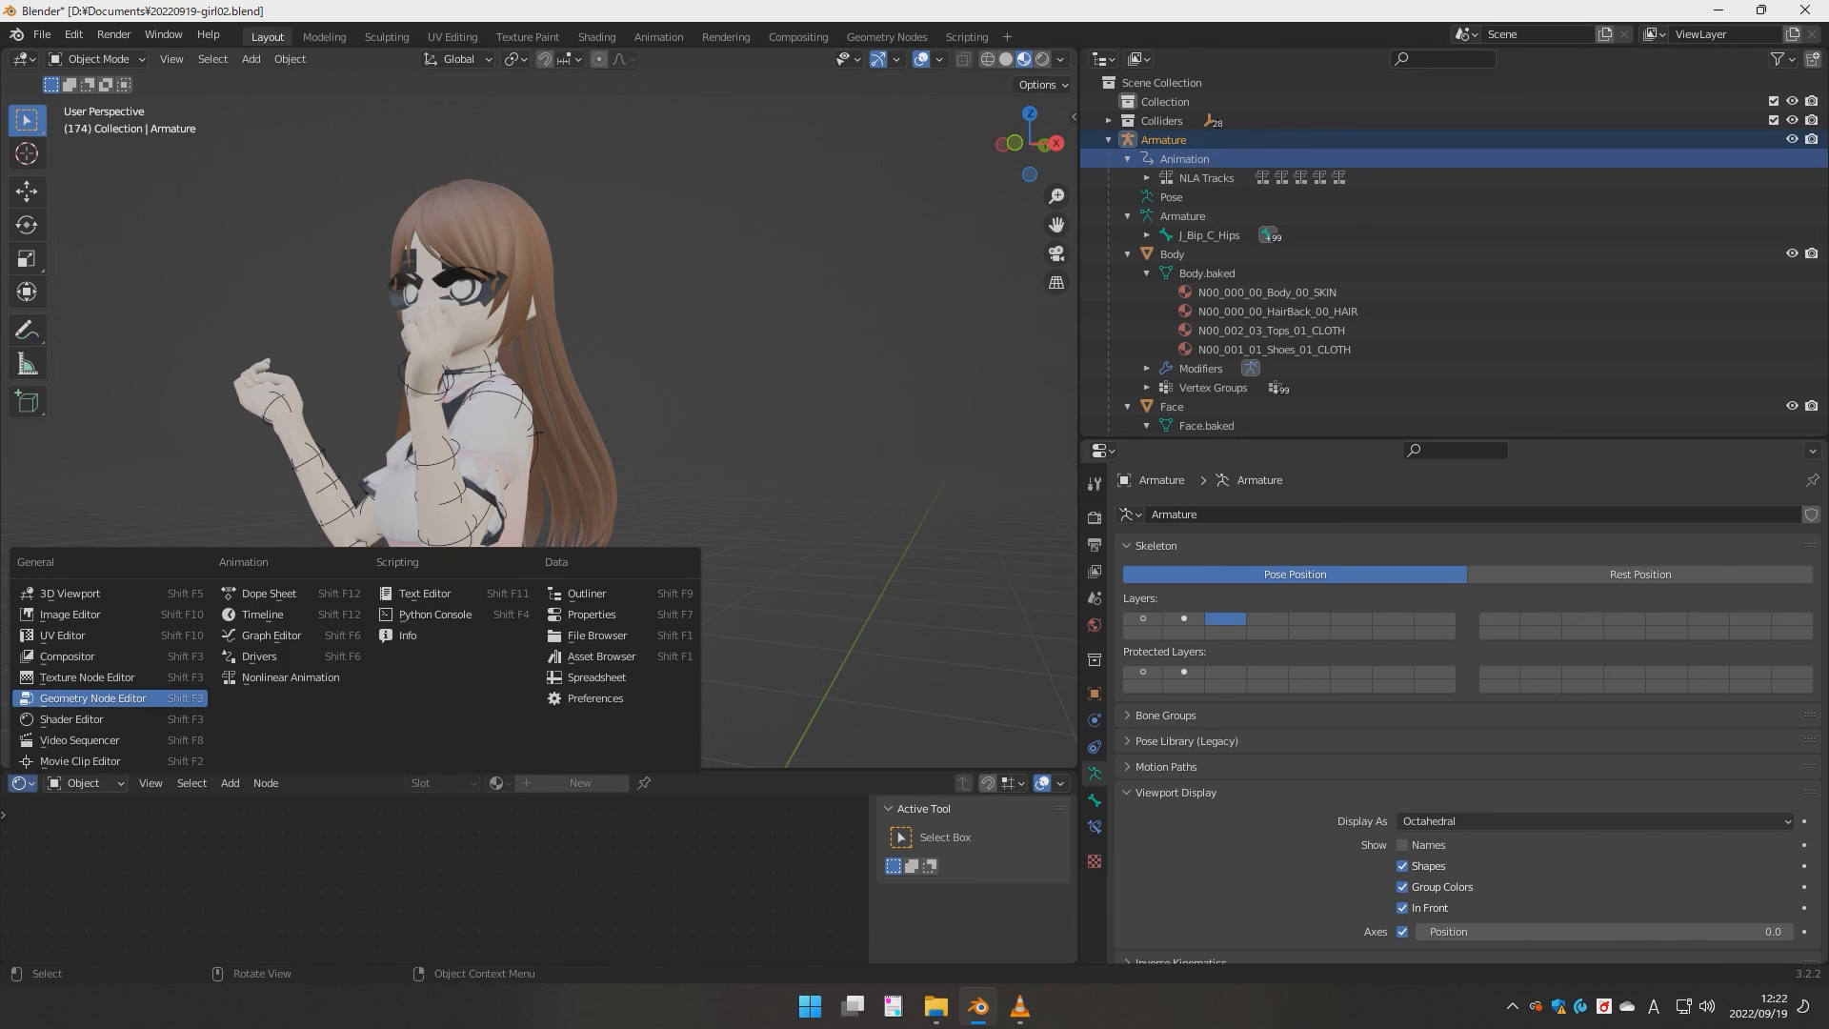
click(286, 677)
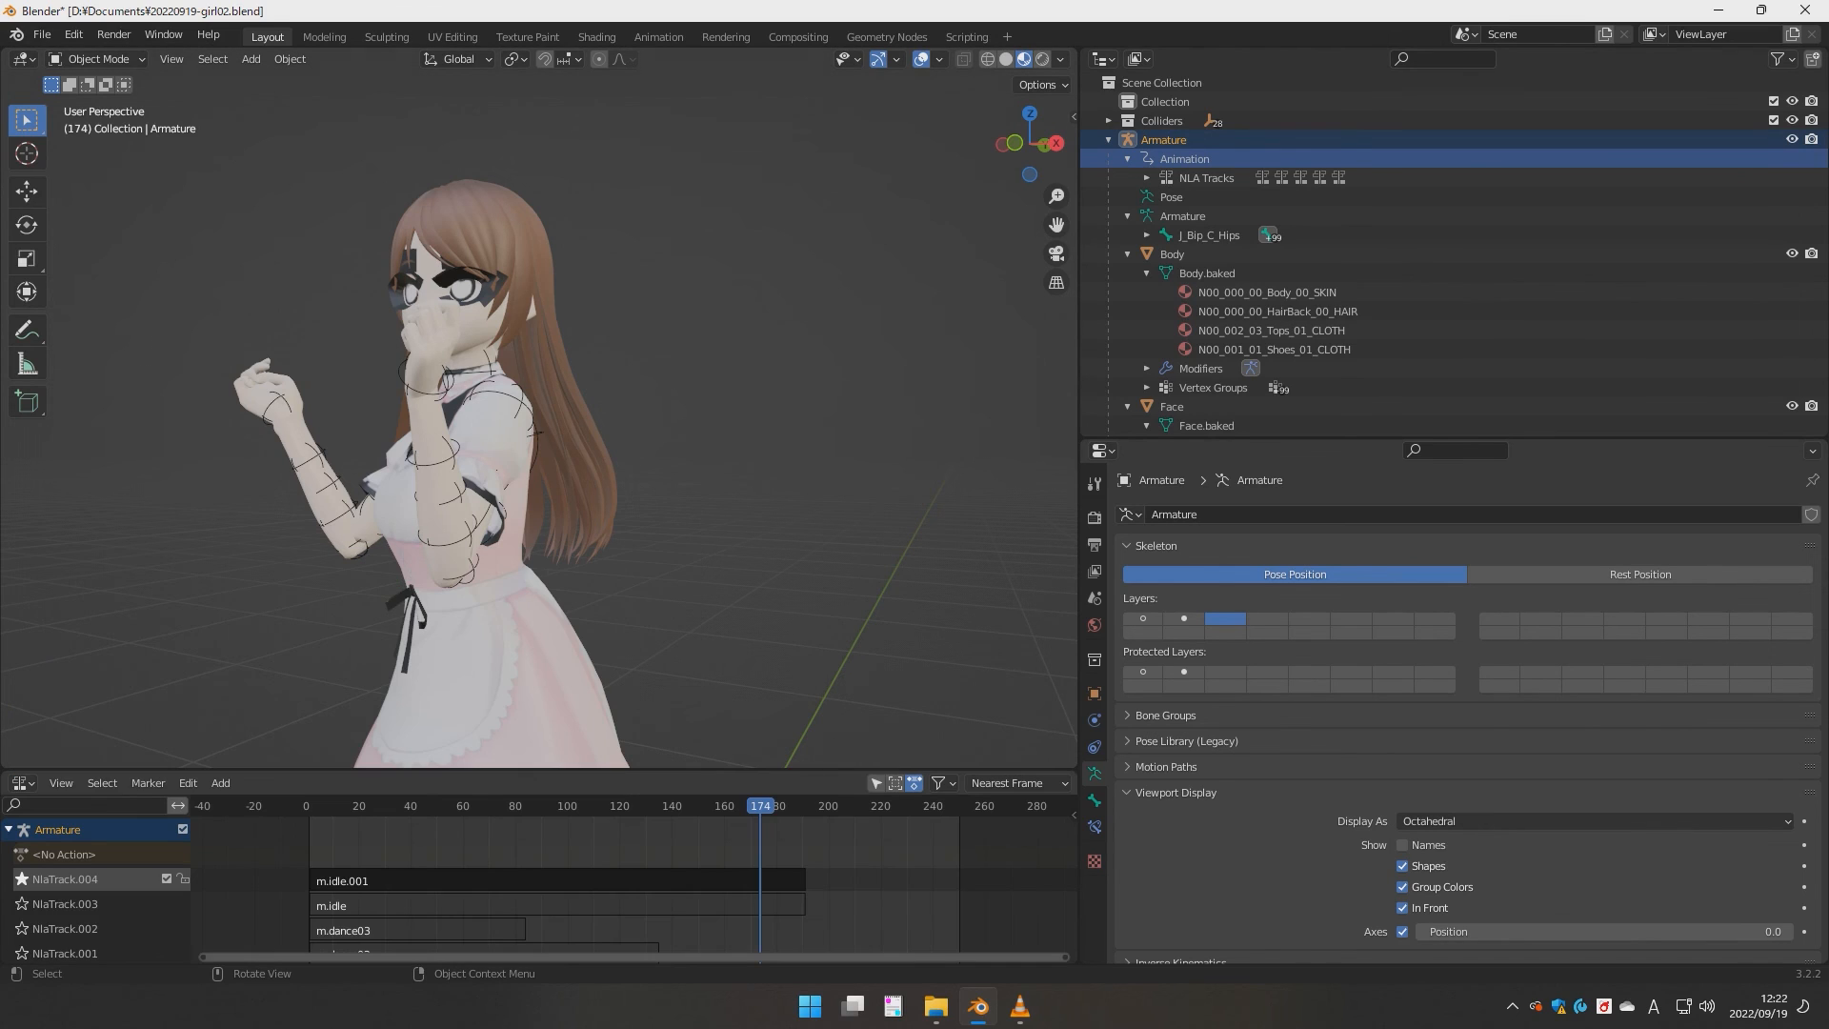
click(476, 880)
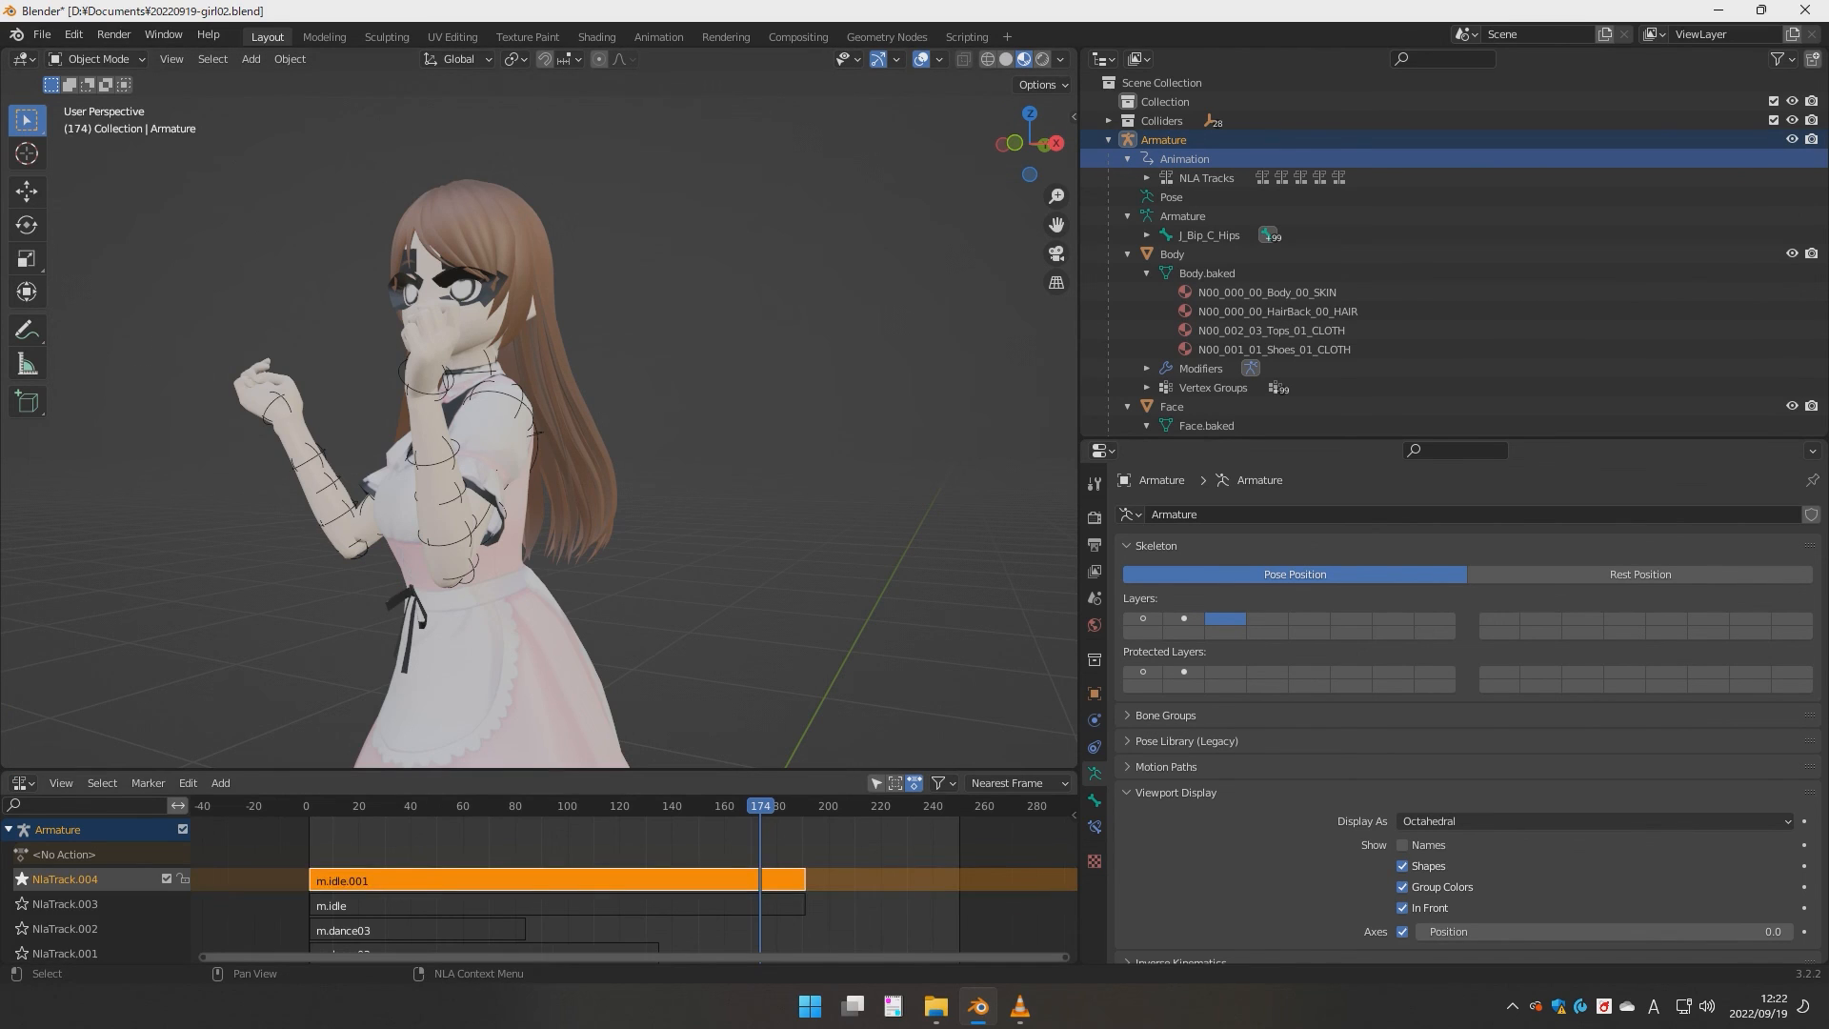